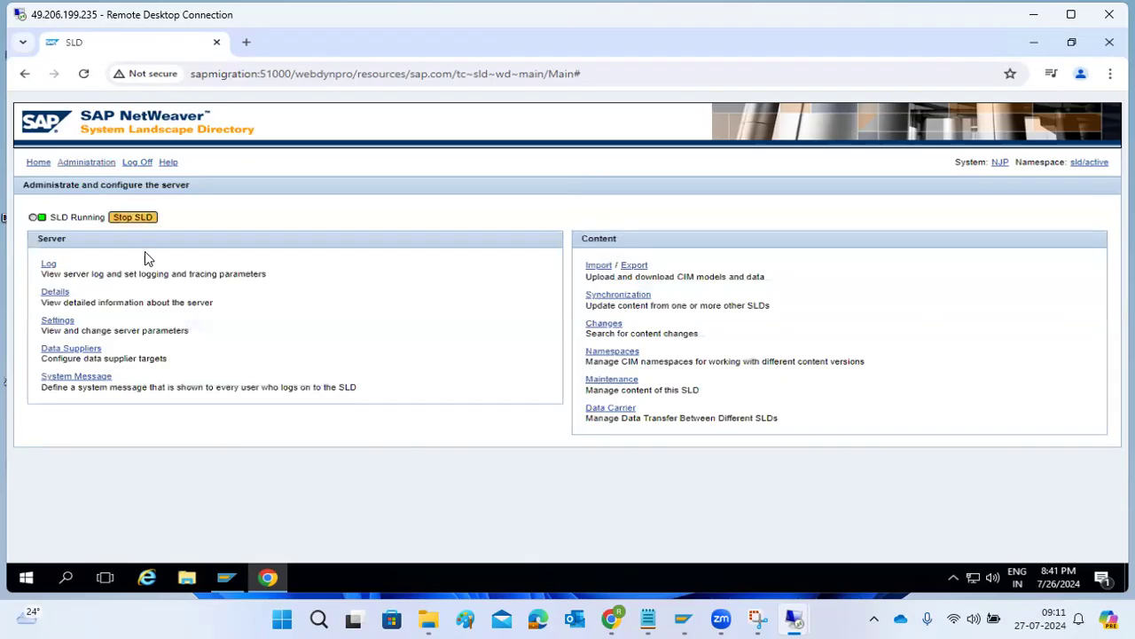
Review the SLD import page and server log, then bring up SAP Logon.
click(609, 269)
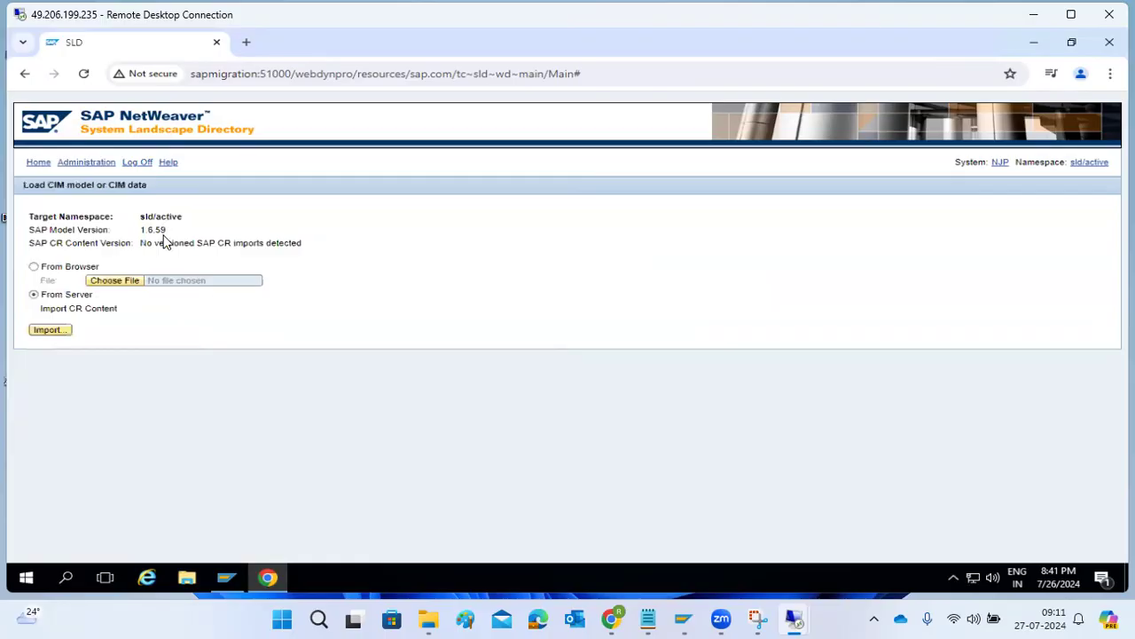
click(71, 165)
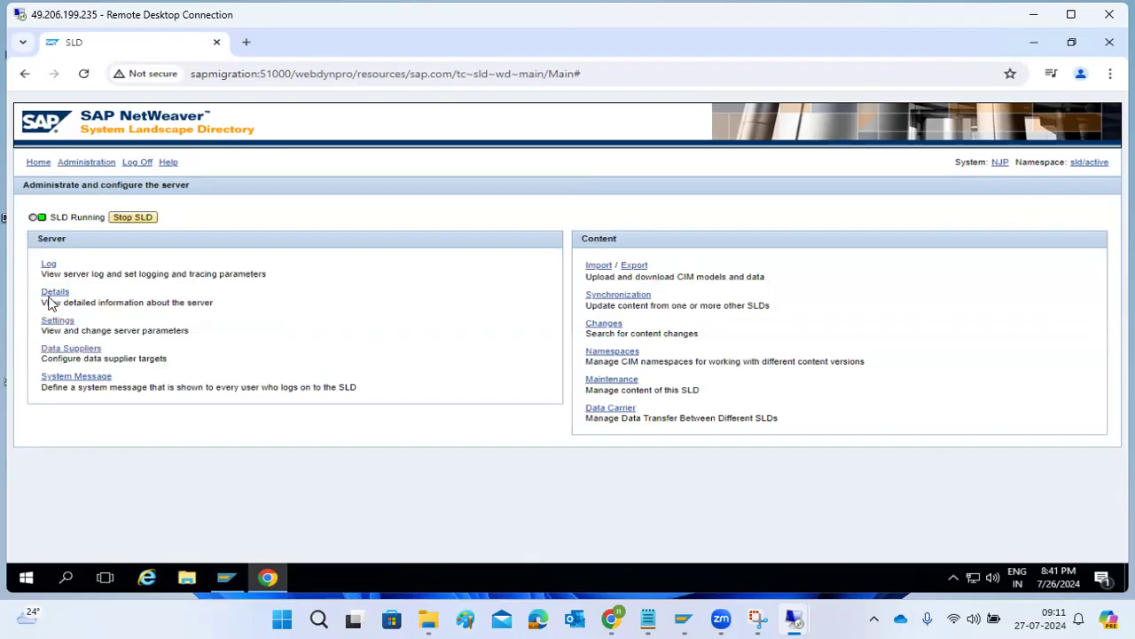
click(50, 266)
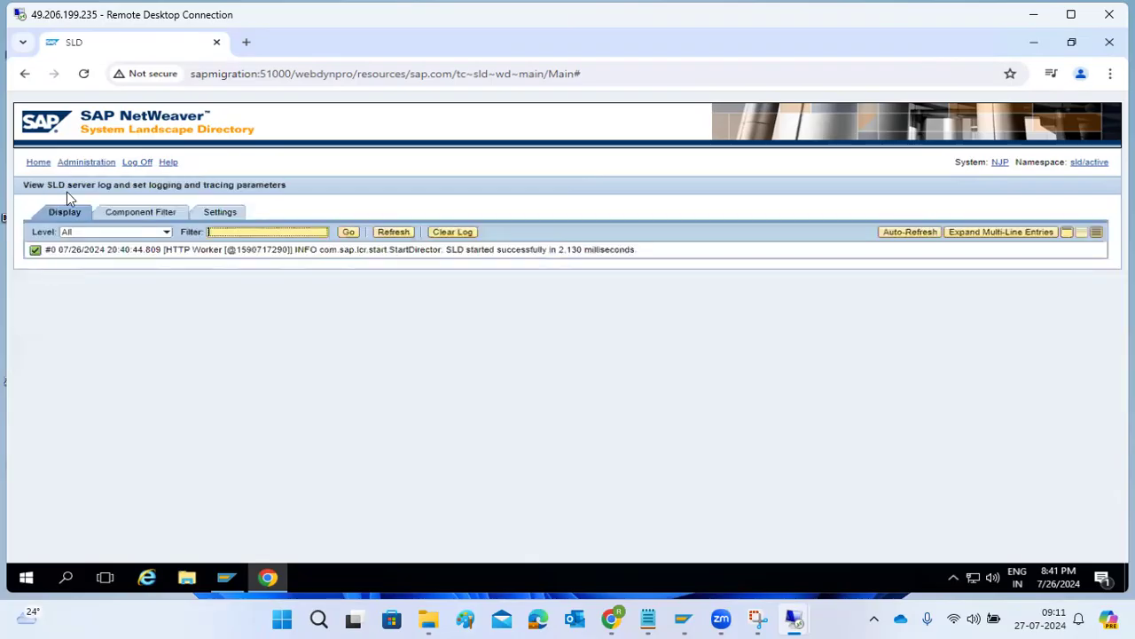
click(266, 578)
click(238, 578)
Log on to SAP NetWeaver Development (NW1) as user basis with the account password.
click(271, 235)
double_click(272, 235)
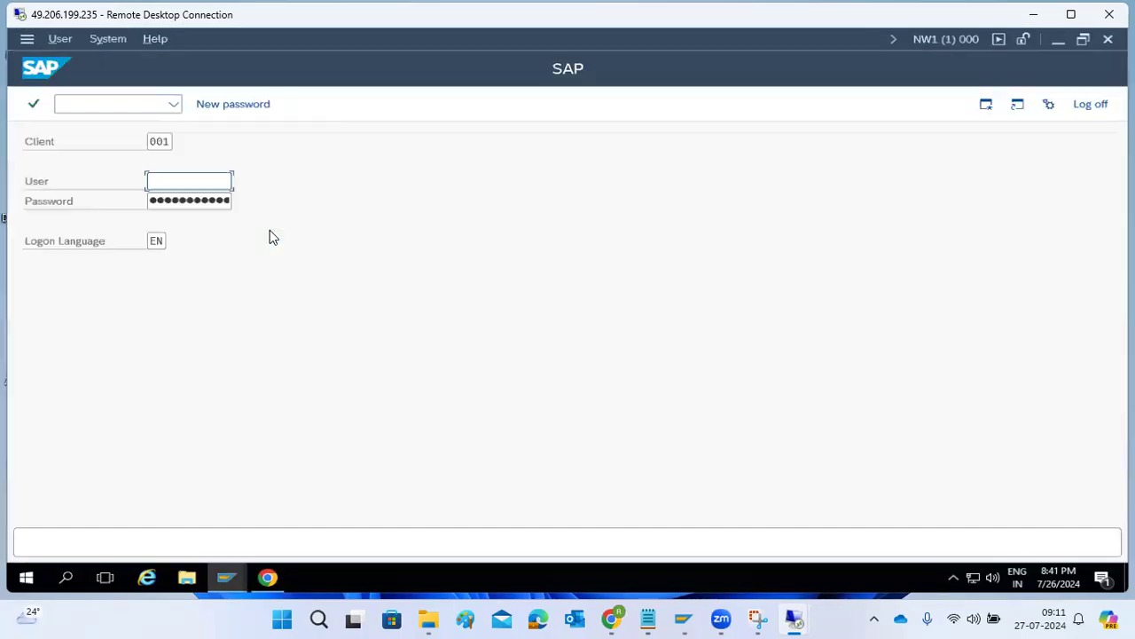
text(basis)
key(Tab)
text(********)
key(Return)
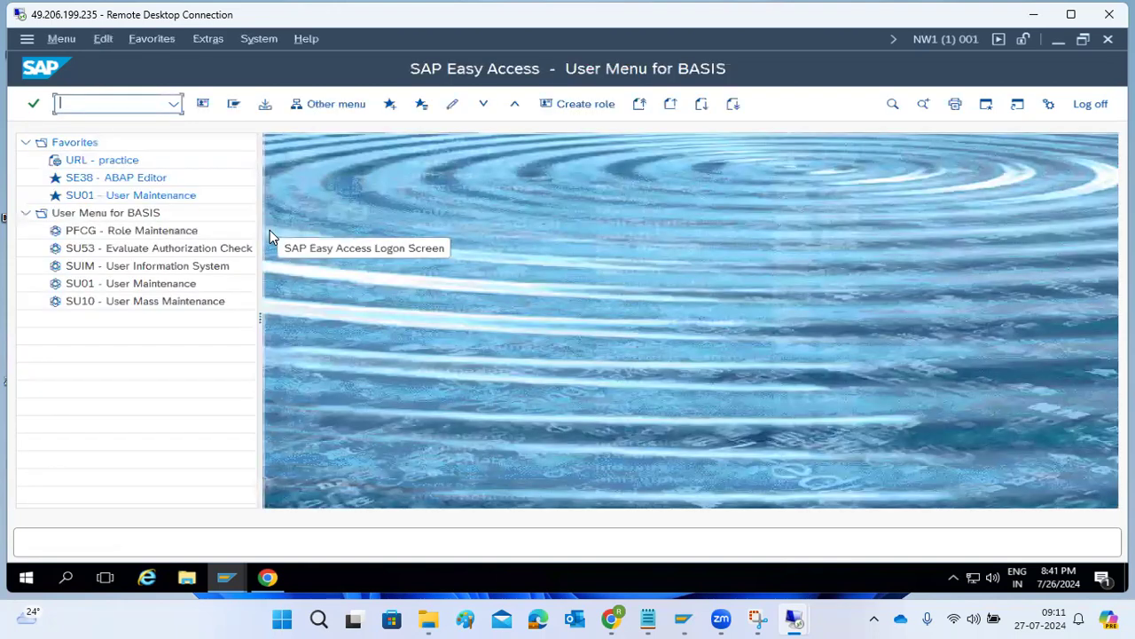
Run transaction SLDAPICUST, correcting the mistyped code.
text(sldapicst)
key(Return)
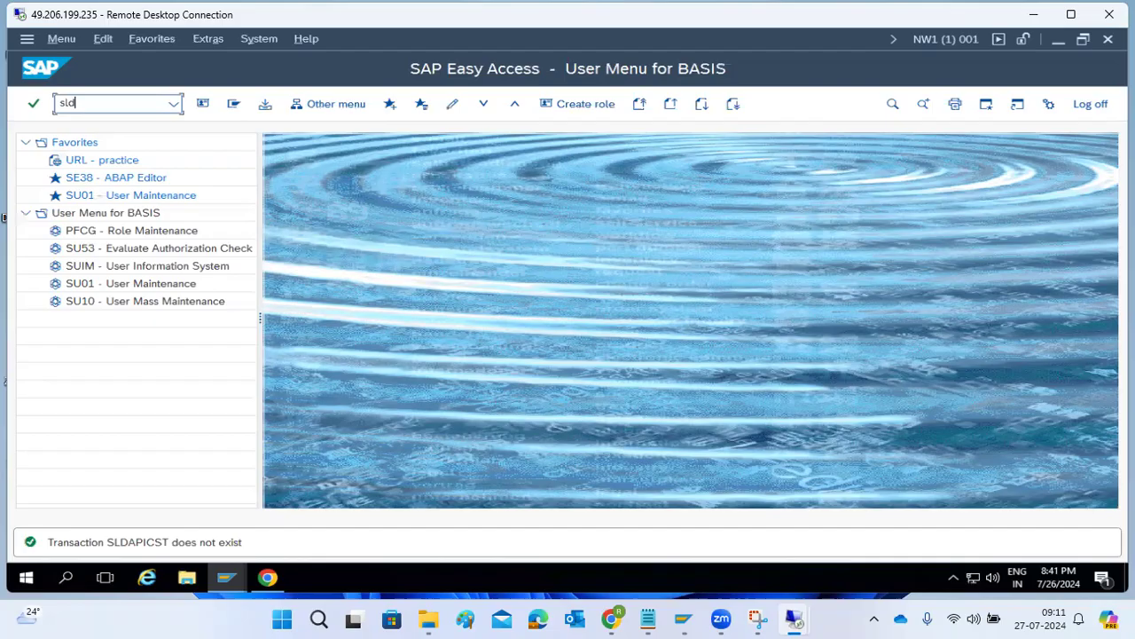
text(sldapicust)
key(Return)
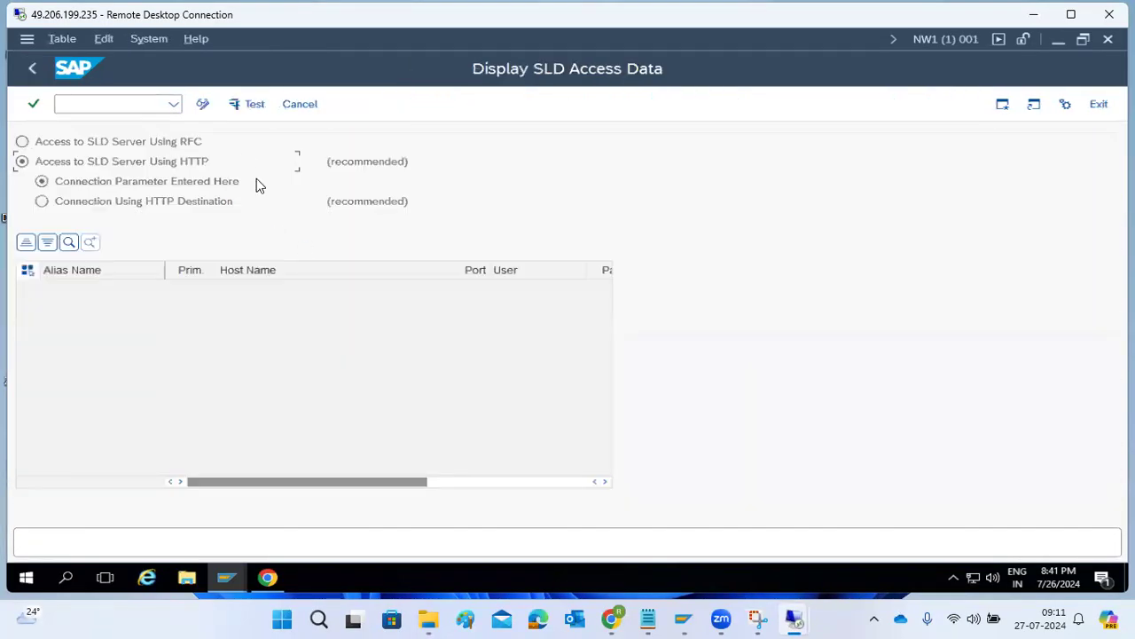
In change mode, add an SLD access row with alias SLD_NW1 marked as primary.
click(203, 103)
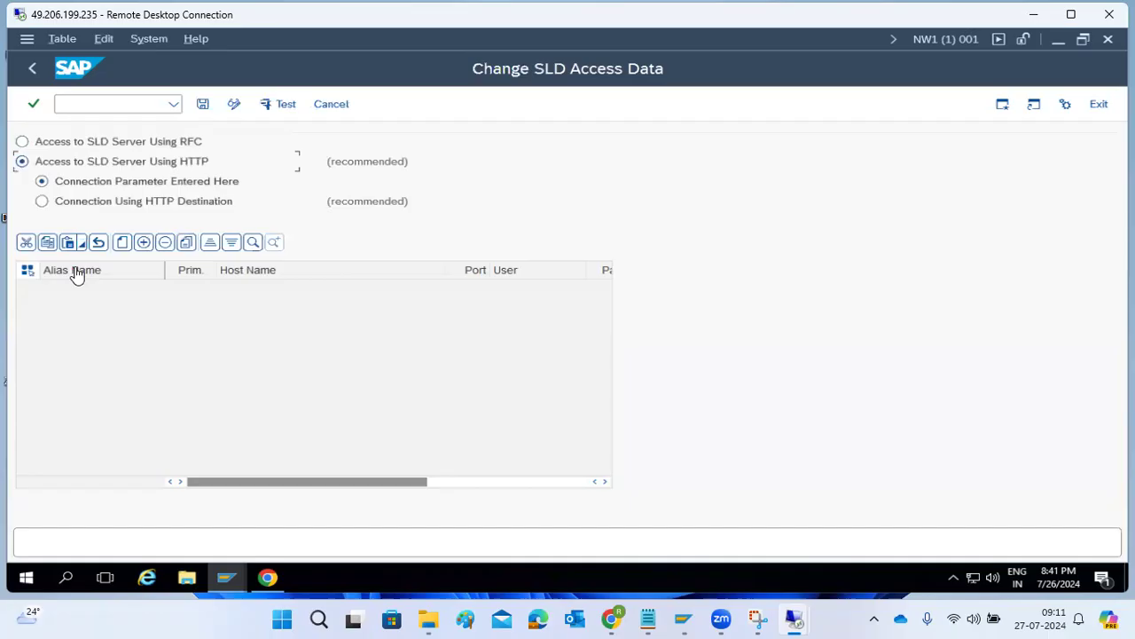
click(121, 248)
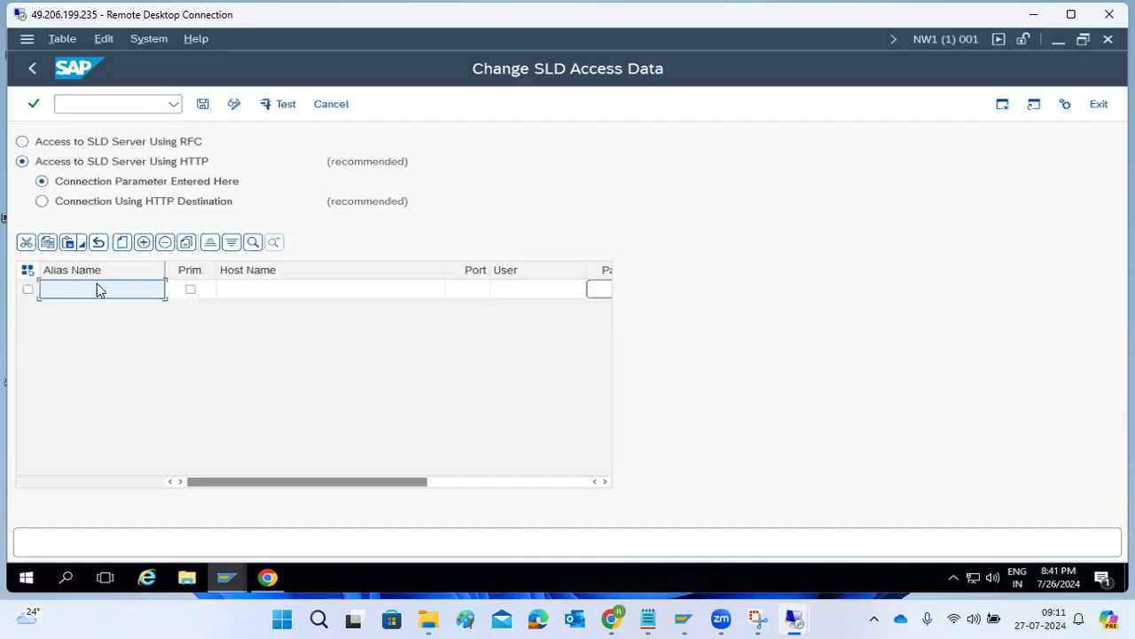
text(SLD_NW1)
click(189, 290)
Enter host sapmigration, port 51000 and user Administrator for SLD_NW1.
click(256, 286)
text(sapmigration)
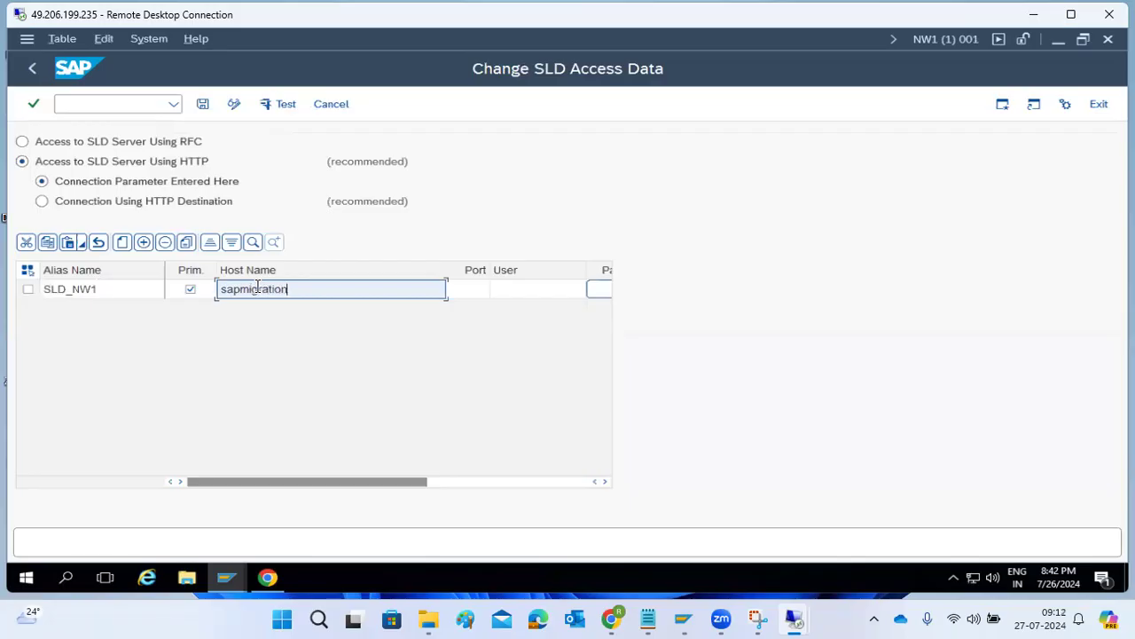
key(Tab)
text(51000)
key(Tab)
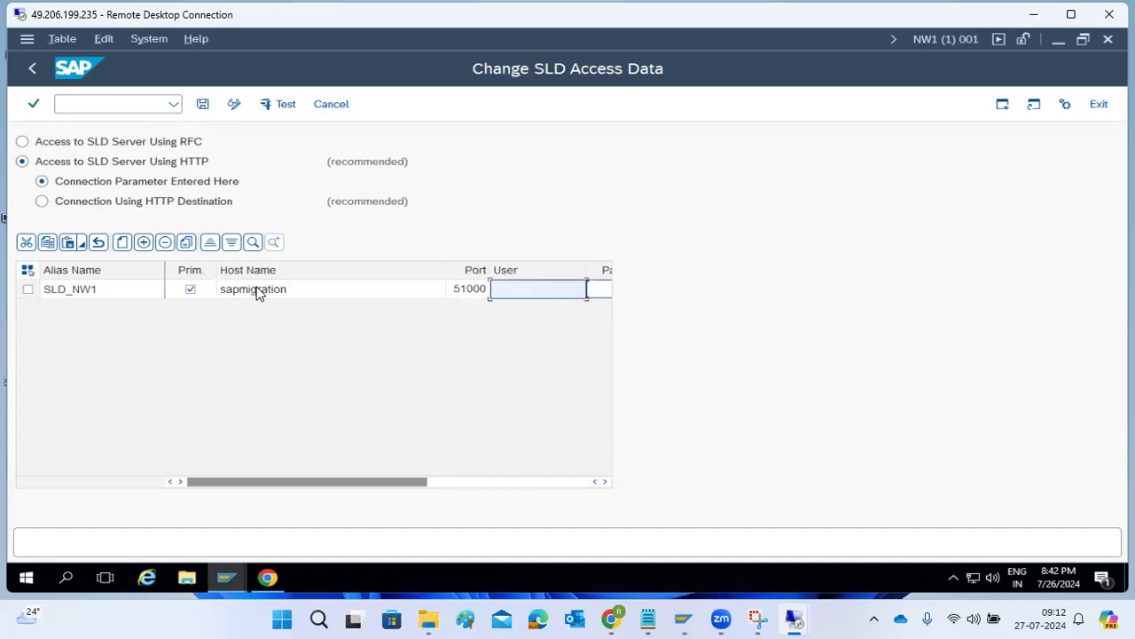
text(Administrator)
Set the SLD_NW1 password, select the row and start the connection test.
click(600, 293)
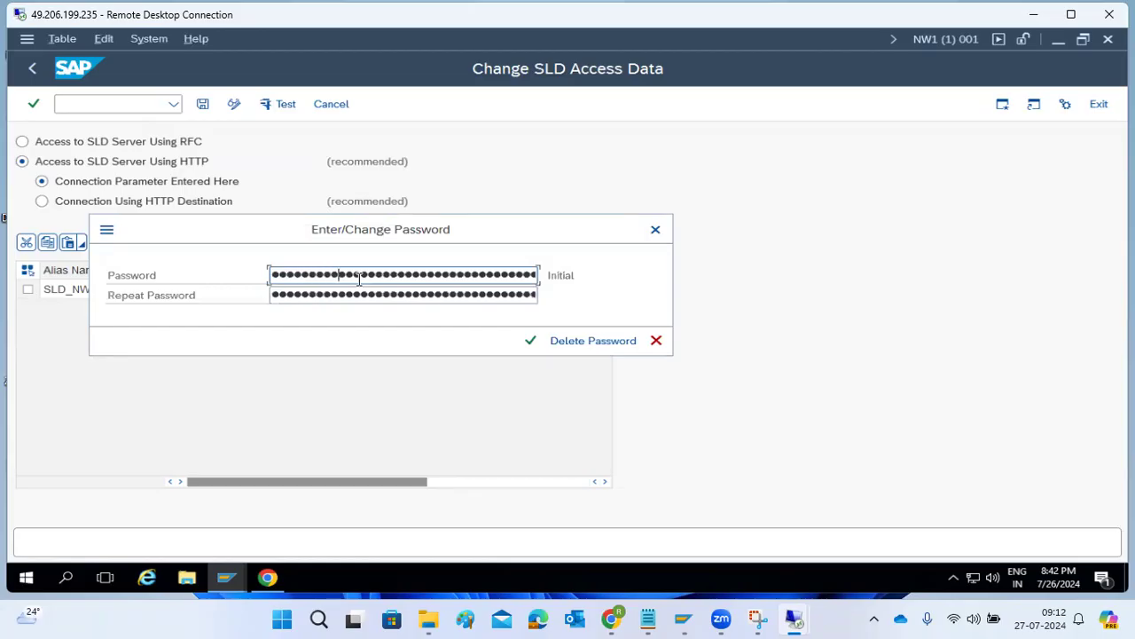
key(Tab)
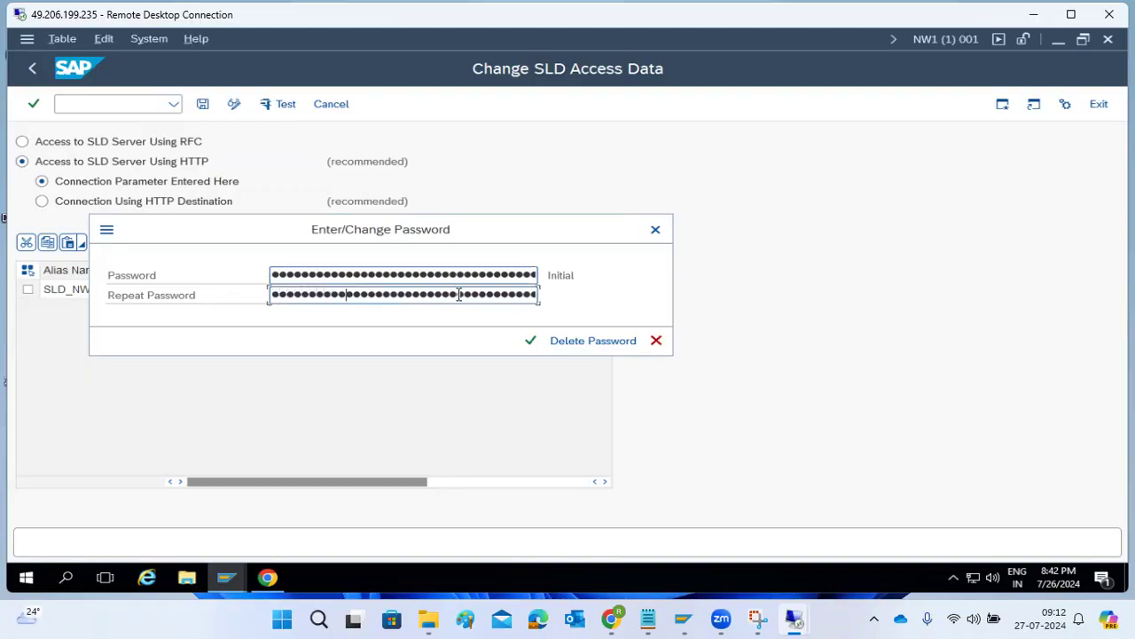
click(532, 342)
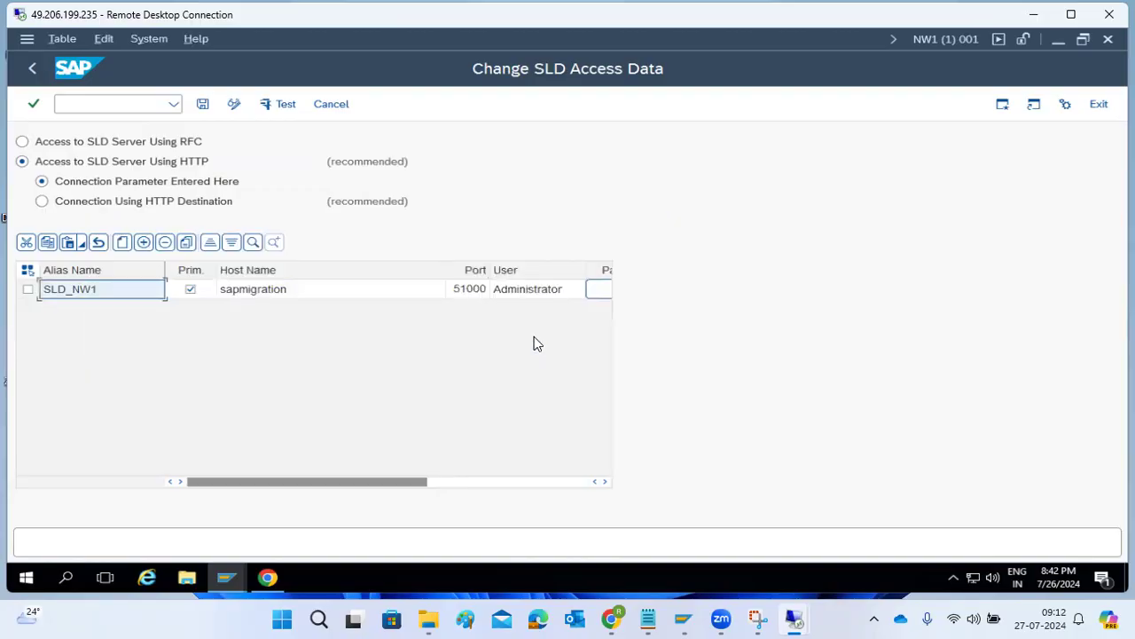
click(27, 289)
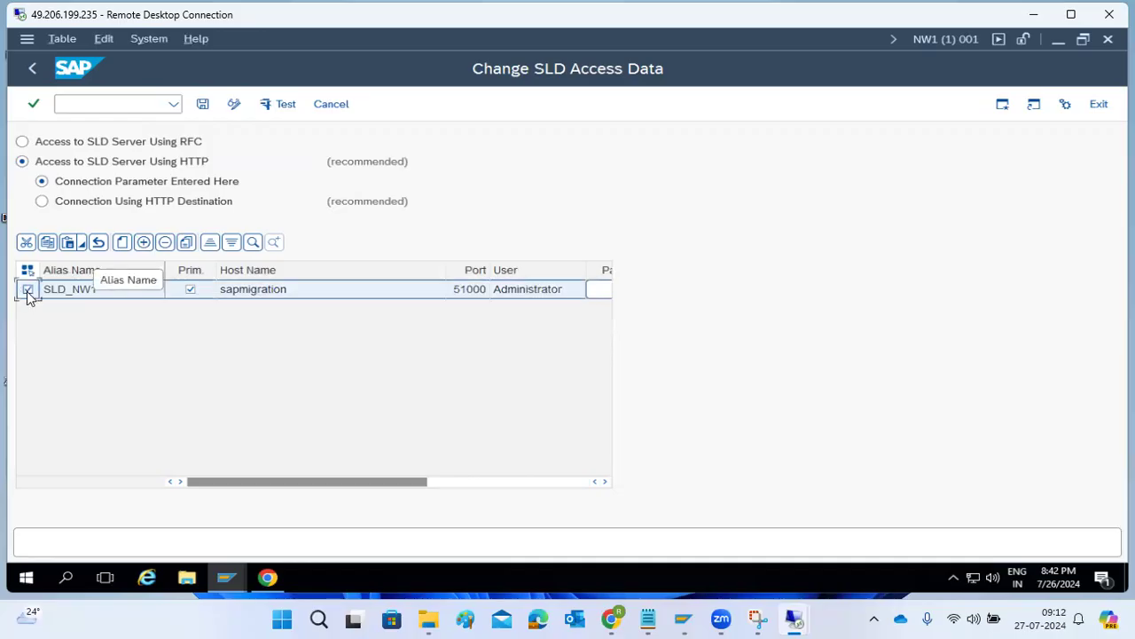
click(277, 104)
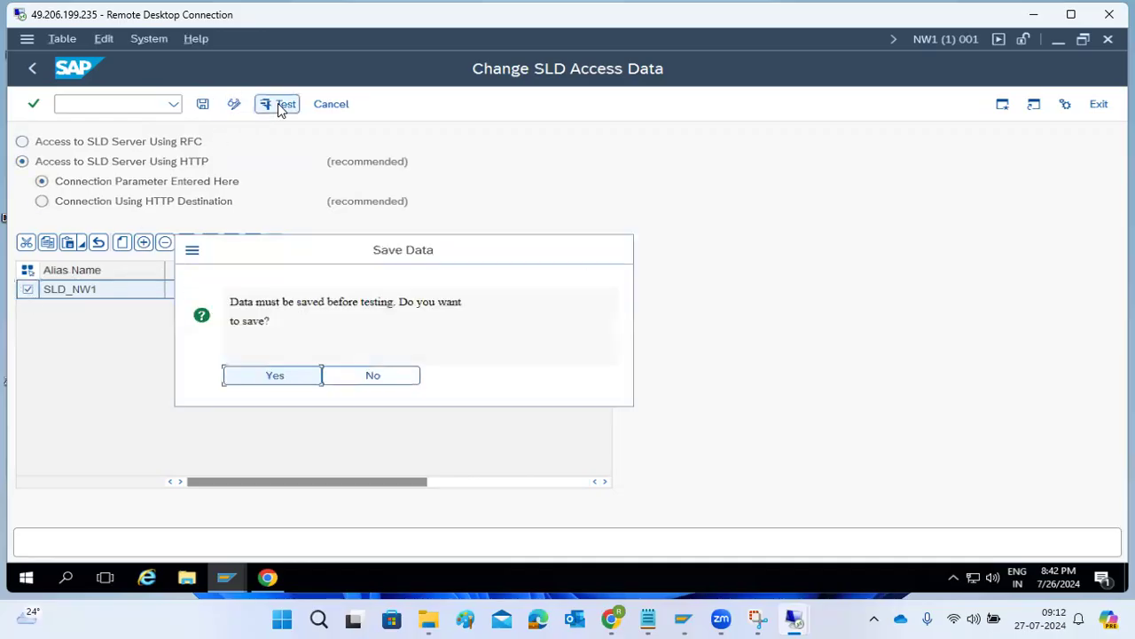
Save SLD_NW1, review the NIECONN_REFUSED test result, and return to the access data.
click(307, 377)
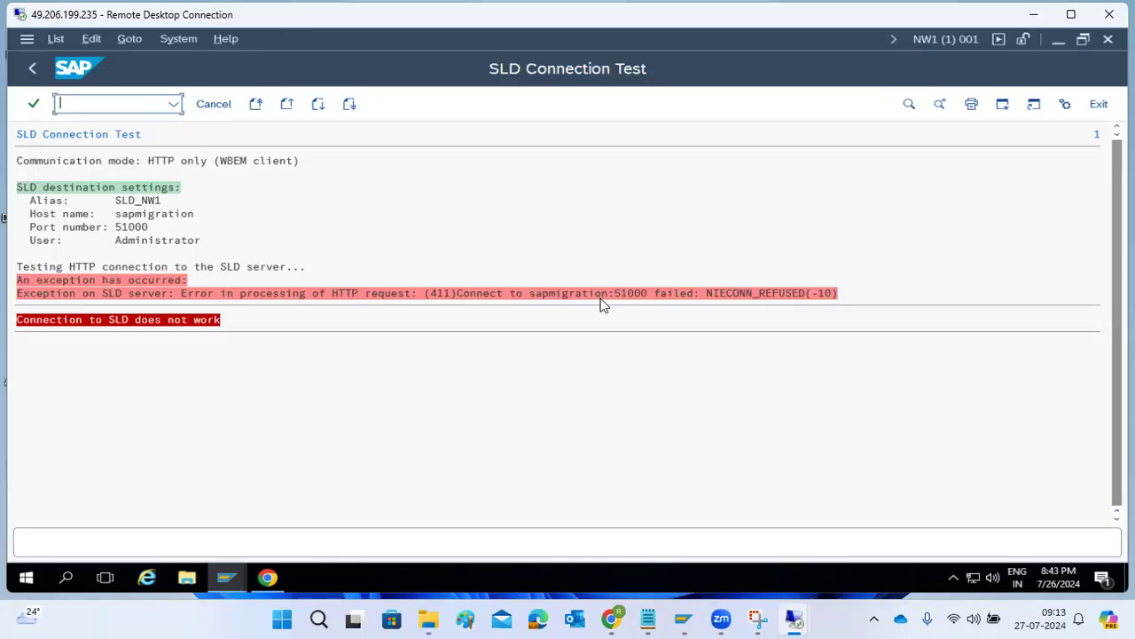
click(31, 71)
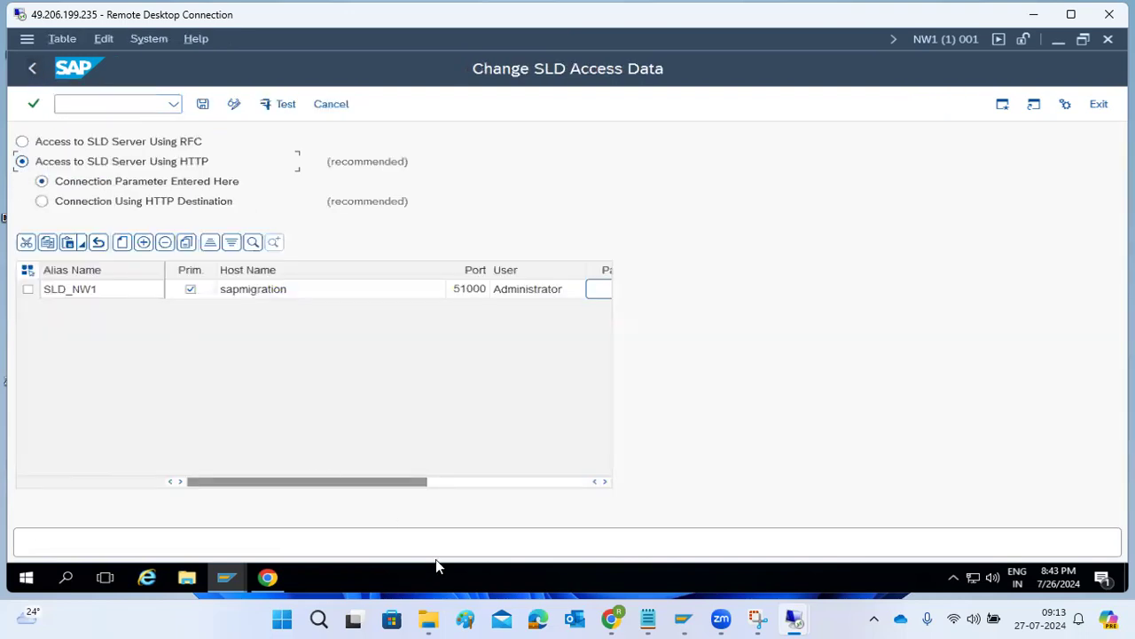
Switch to the serverpc session and bring up the sapmigration VM with its taskbar.
mouse_move(795, 605)
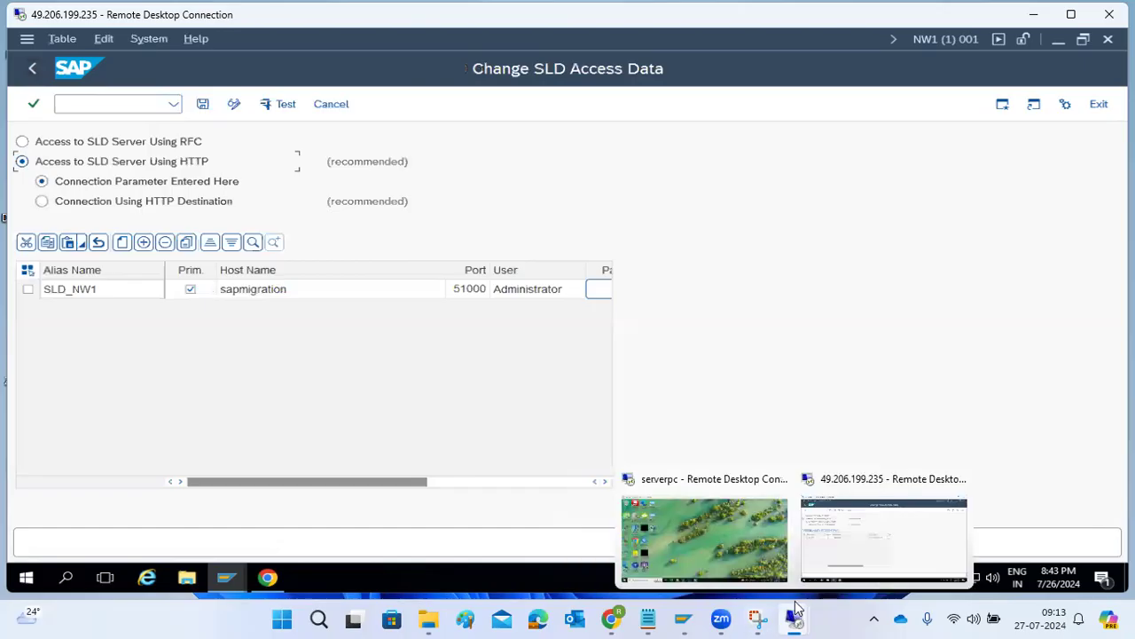
click(782, 559)
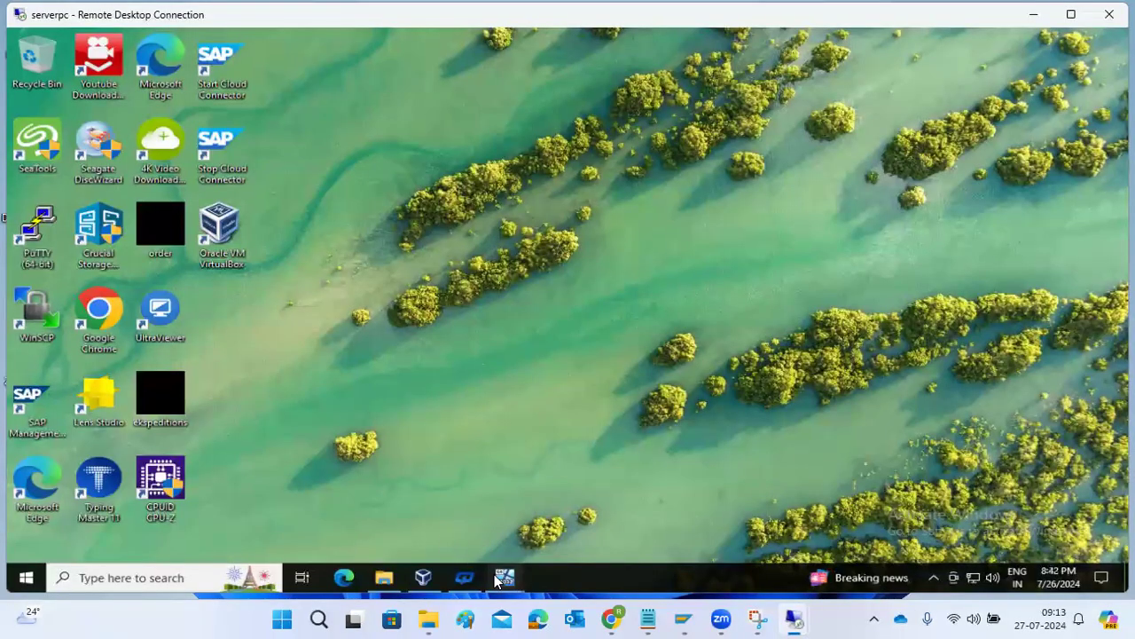
mouse_move(497, 579)
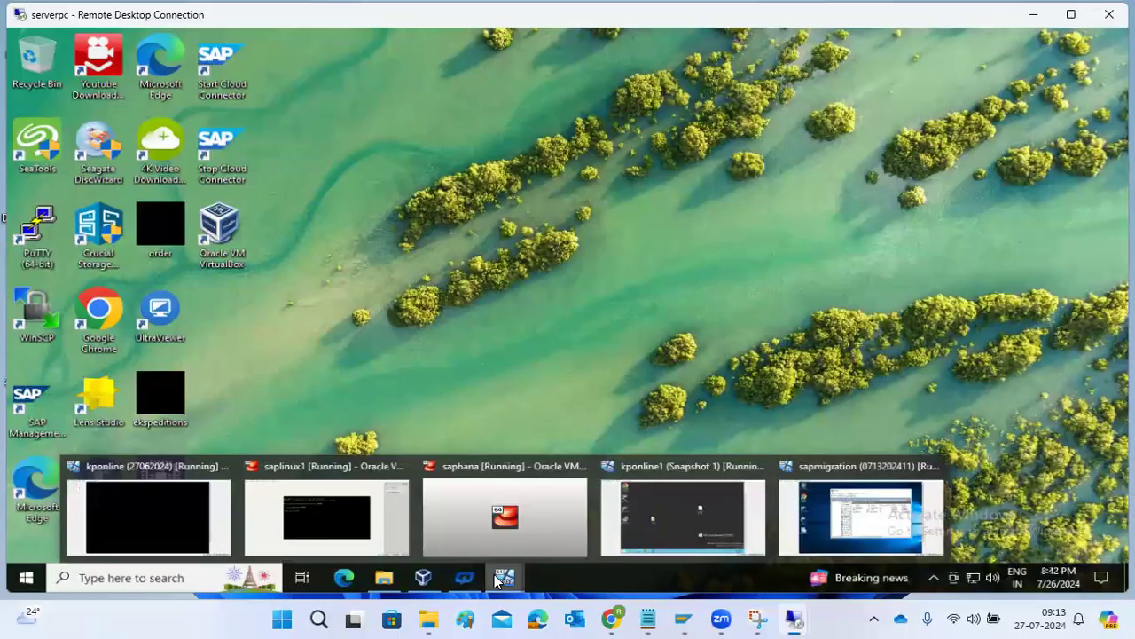
click(857, 524)
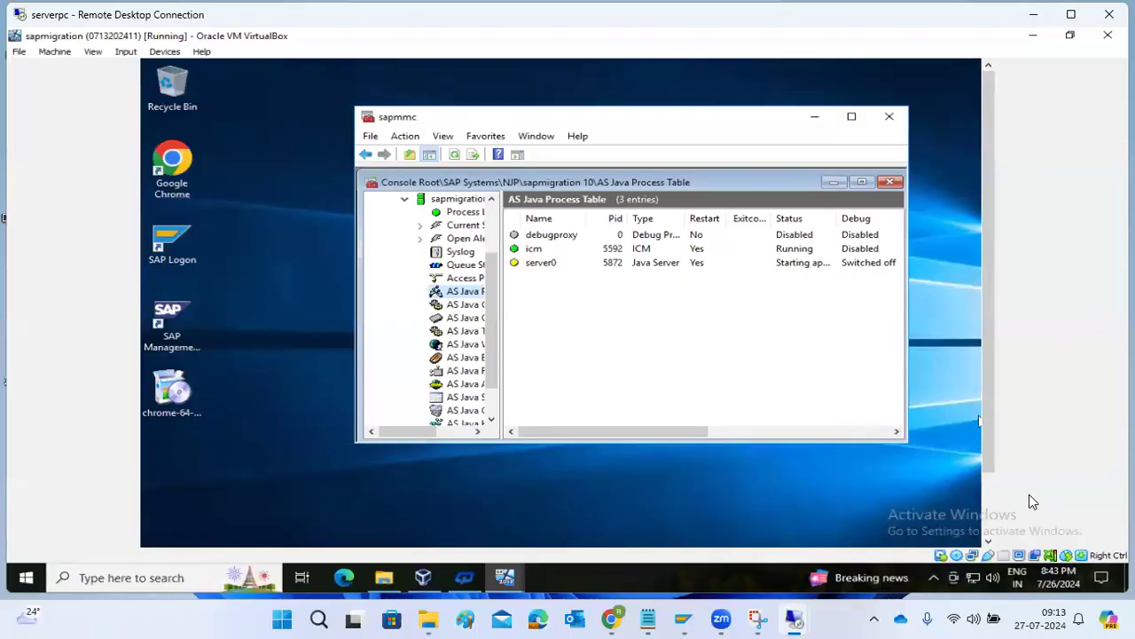
click(988, 483)
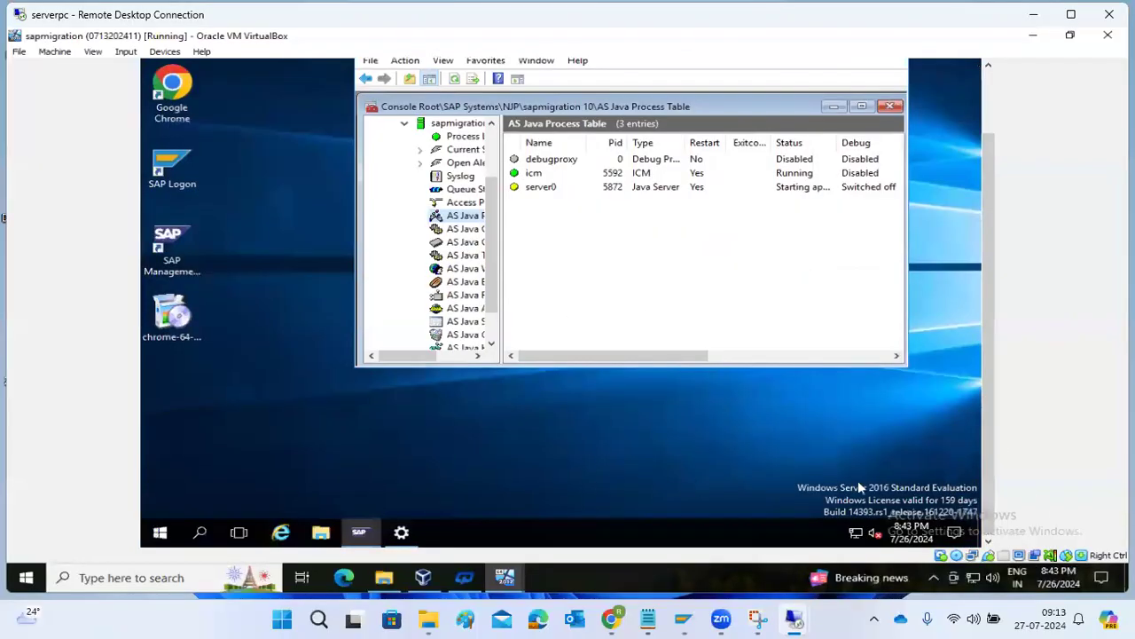
Search the guest Windows for 'fire' to find Windows Firewall with Advanced Security.
click(197, 540)
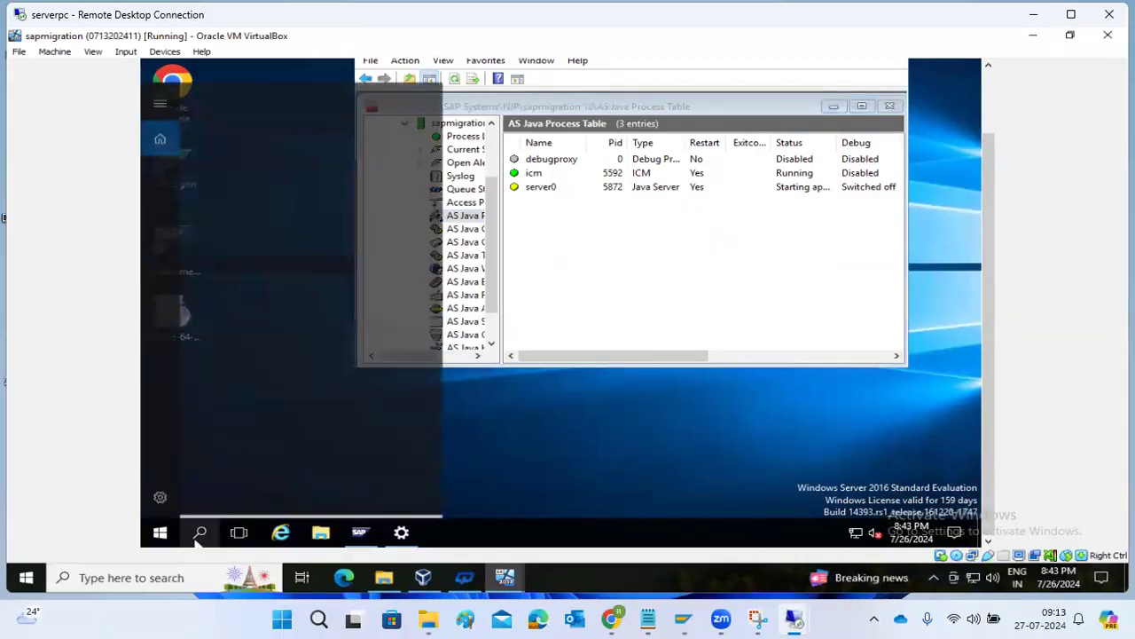
text(f)
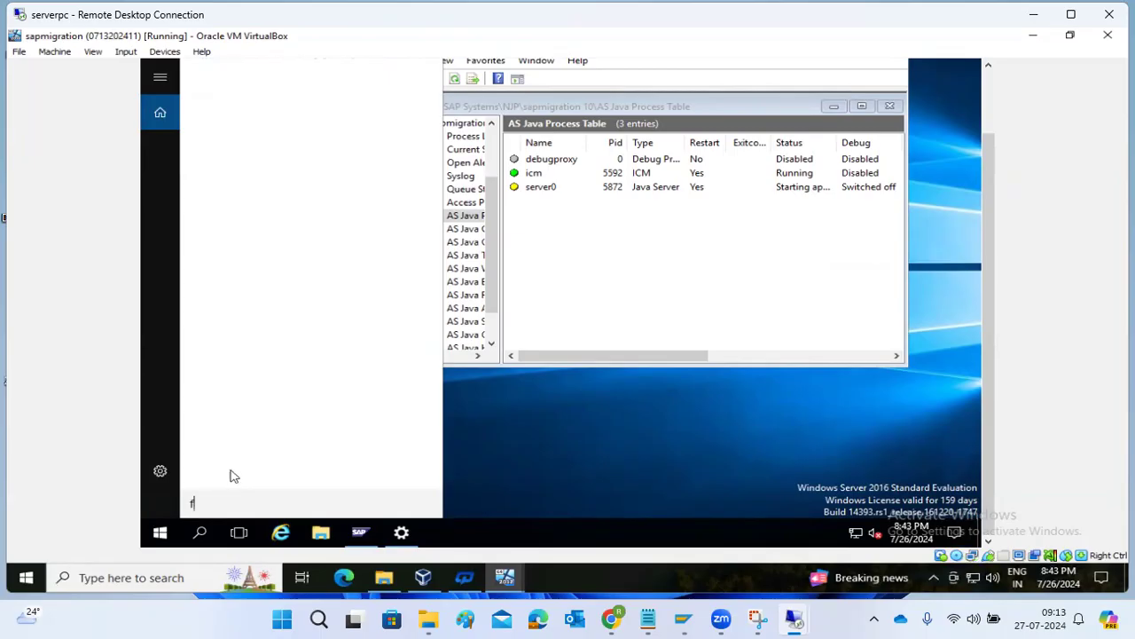
click(202, 531)
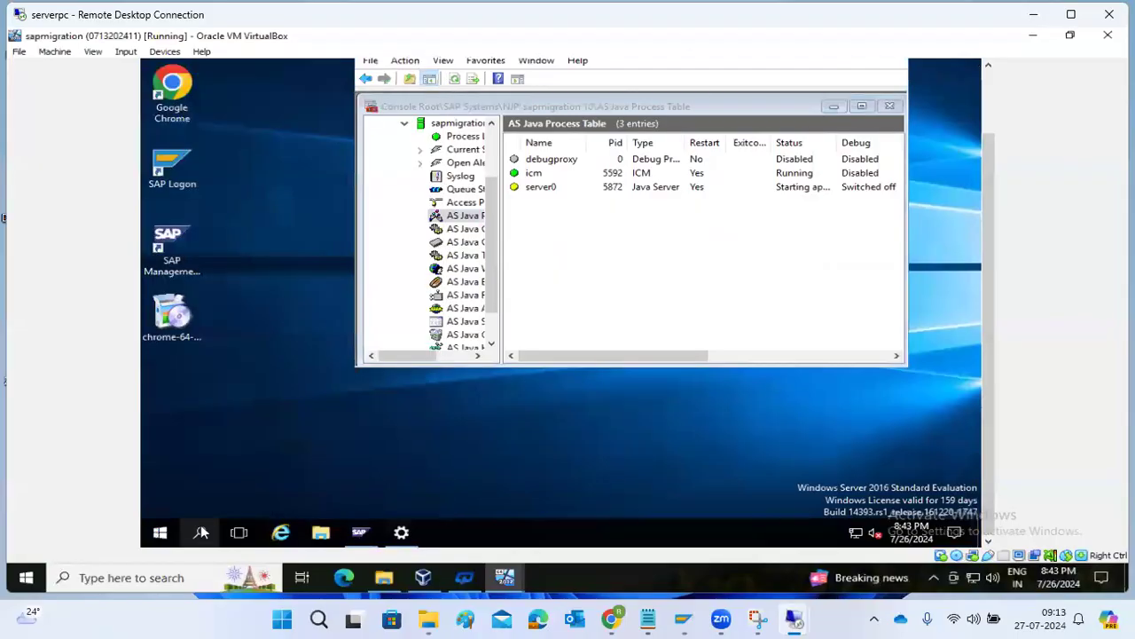
click(201, 532)
text(reire)
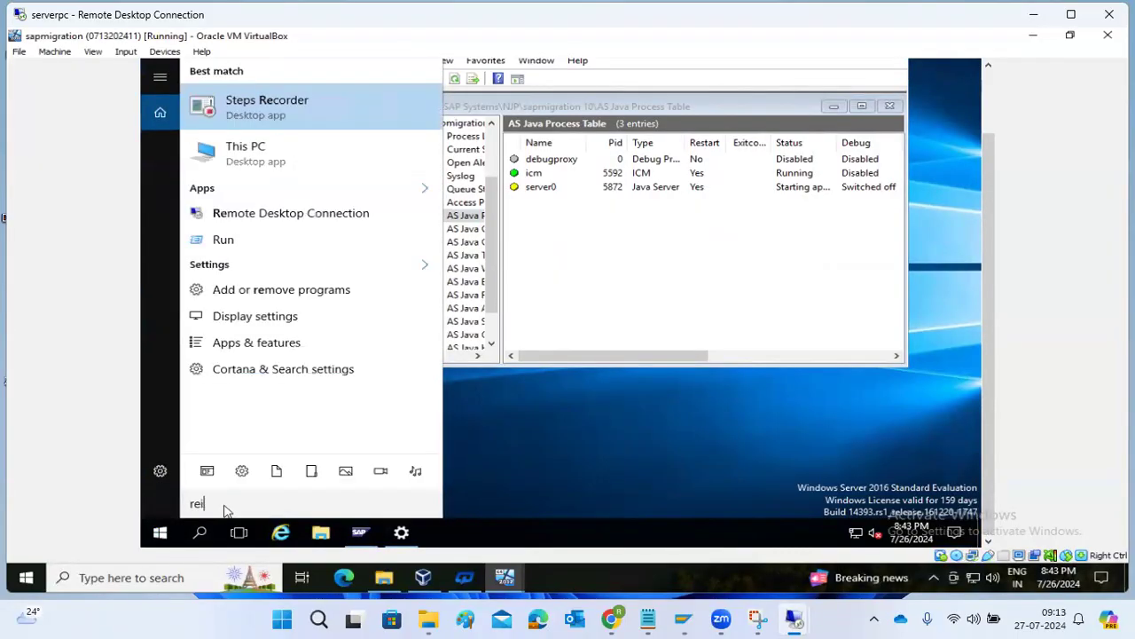
key(BackSpace)
key(BackSpace)
key(BackSpace)
key(BackSpace)
key(BackSpace)
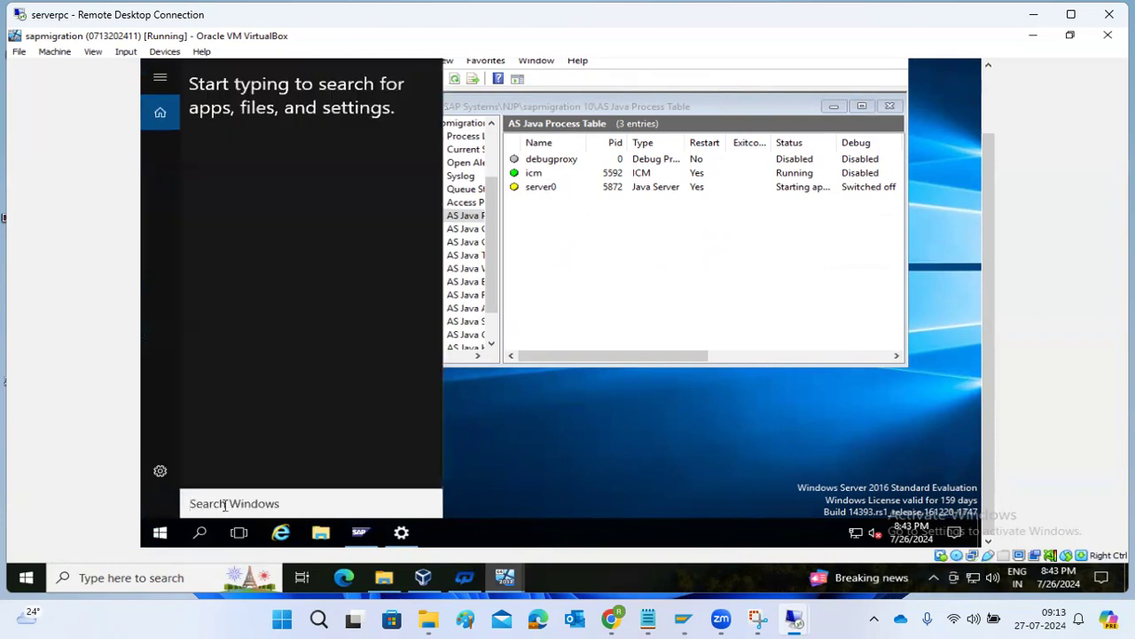
text(fire)
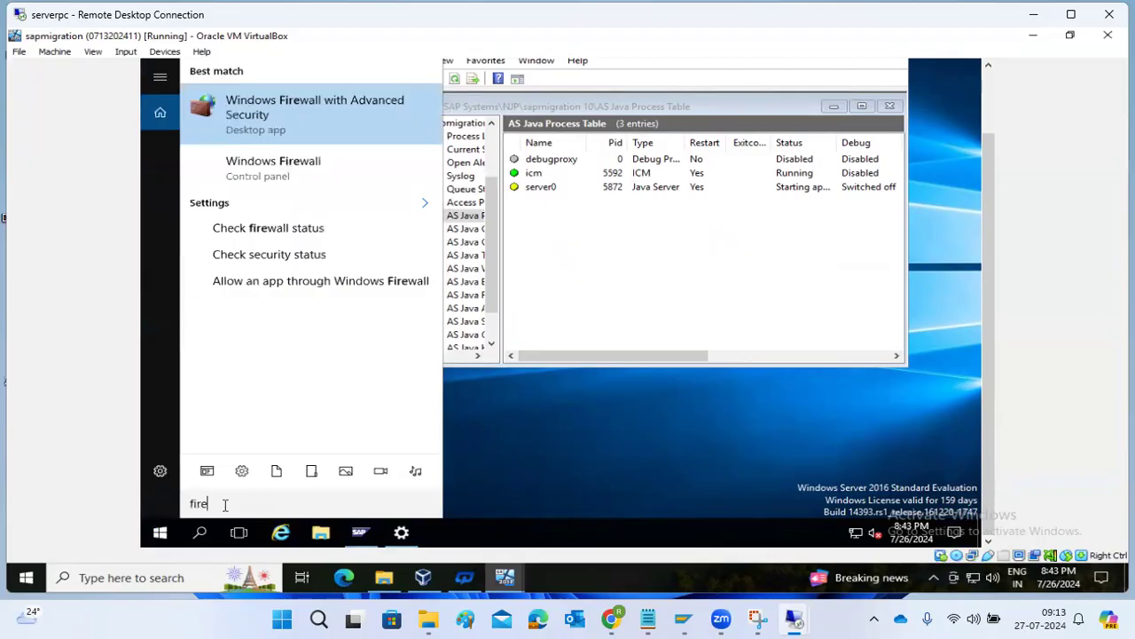
click(255, 116)
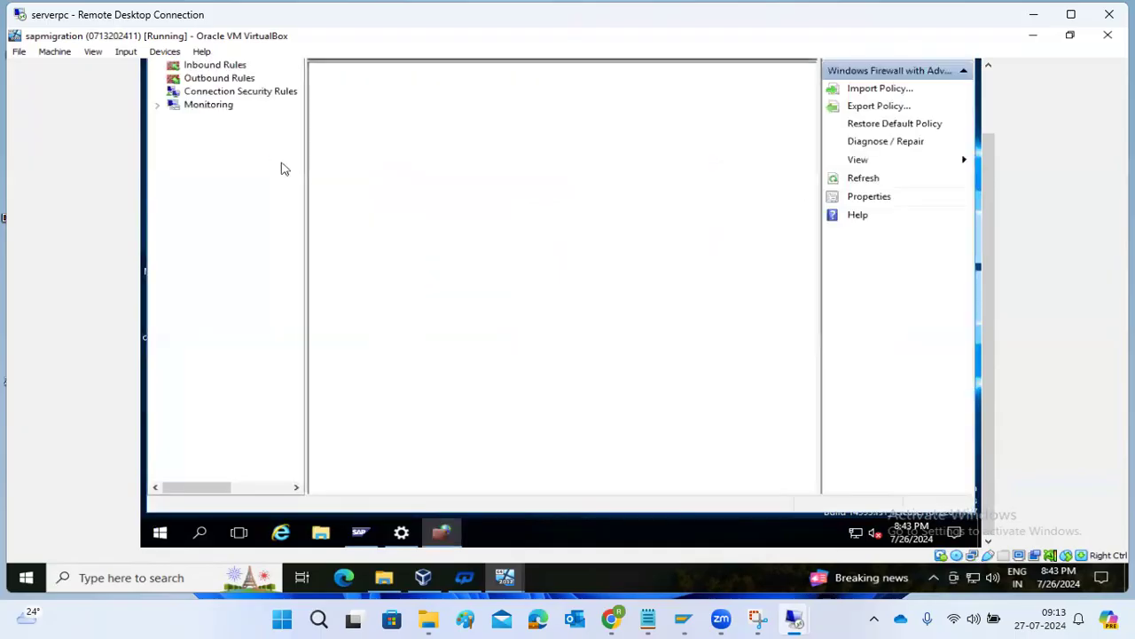
click(205, 72)
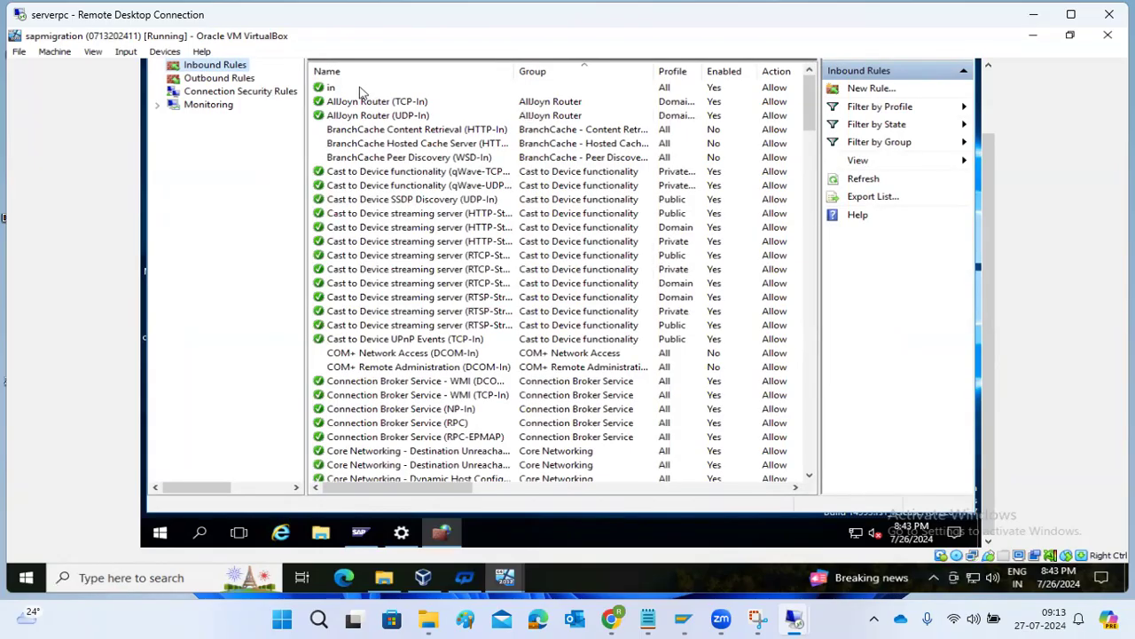
click(346, 88)
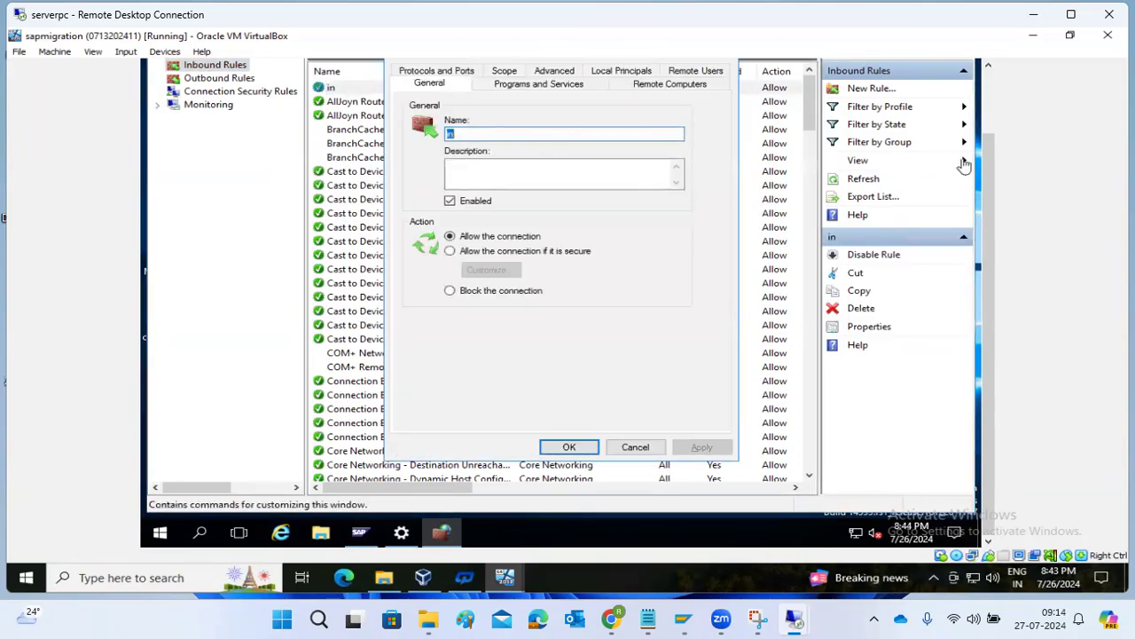
click(989, 114)
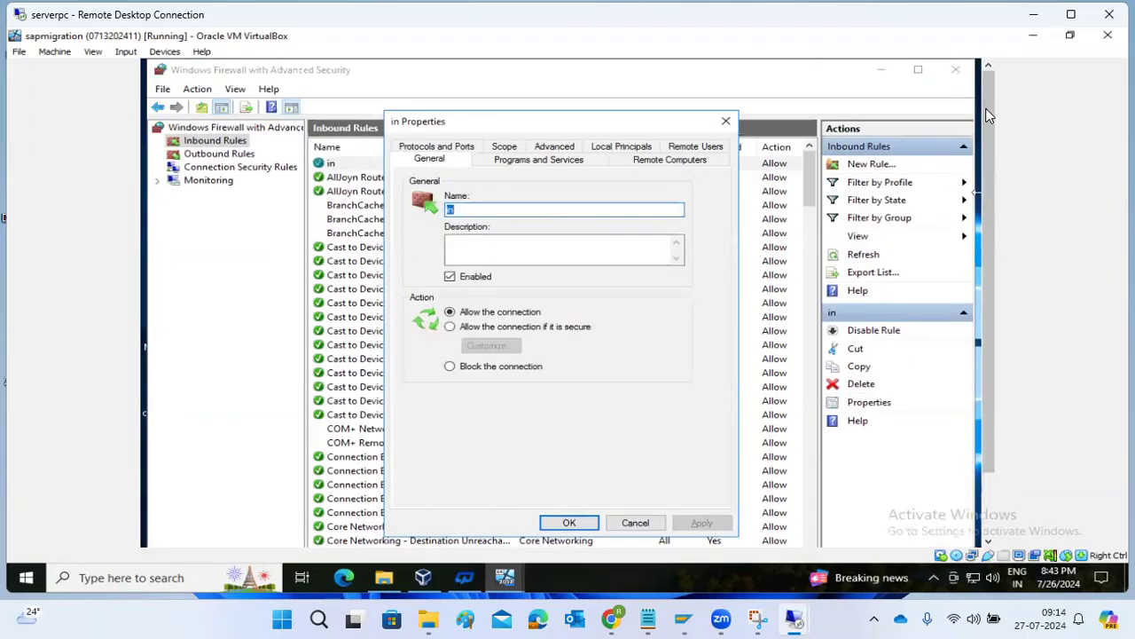
click(473, 148)
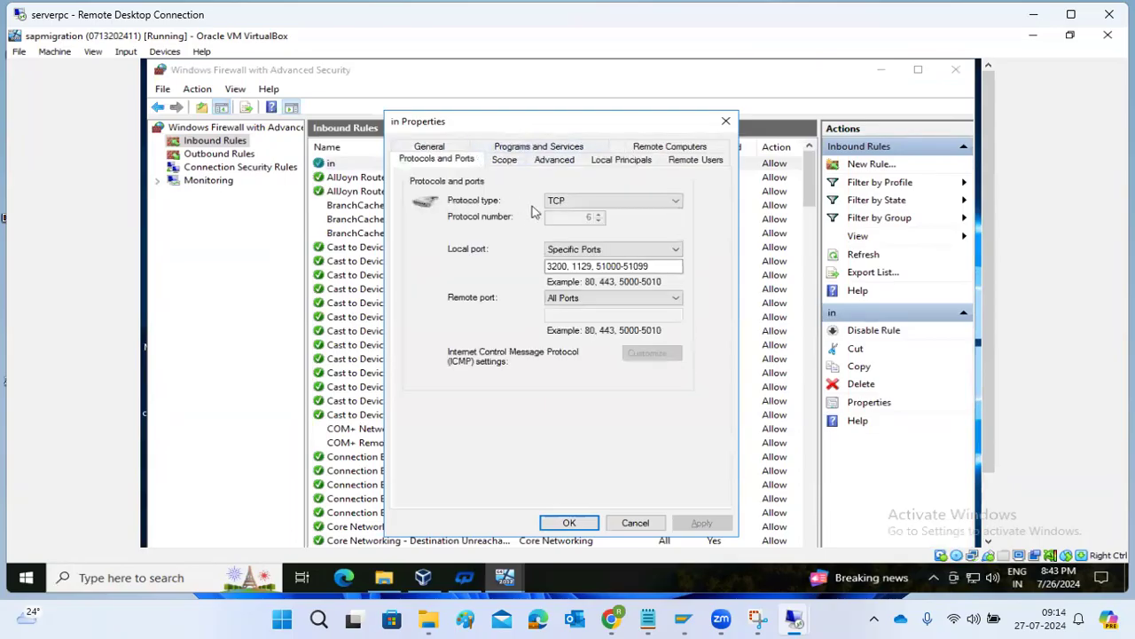
drag(660, 270, 526, 280)
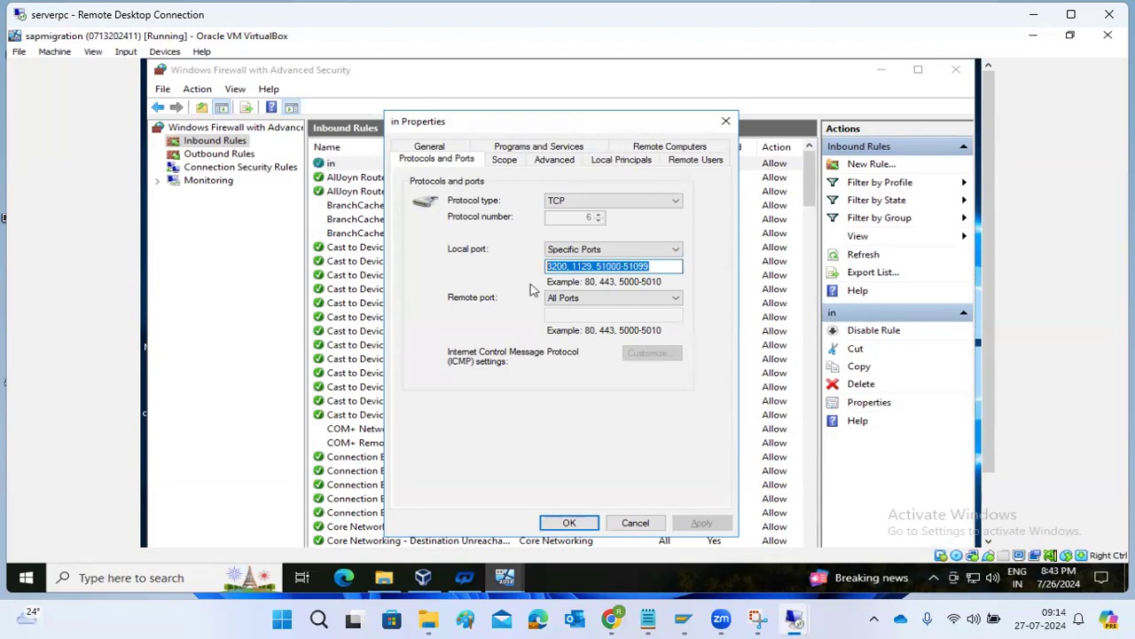
click(637, 265)
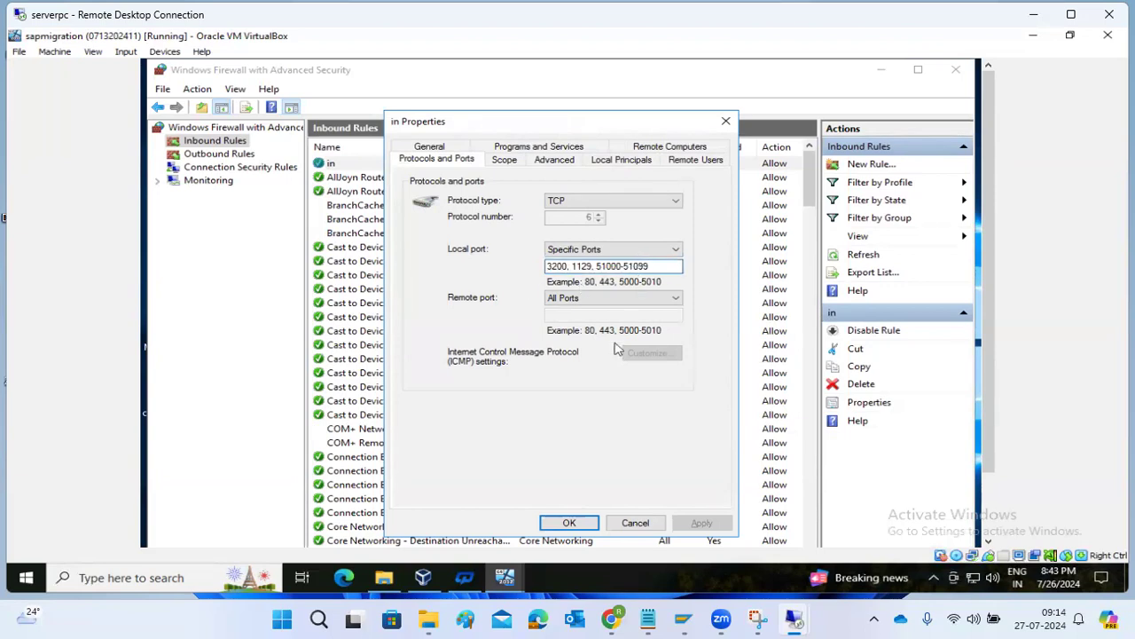
click(568, 522)
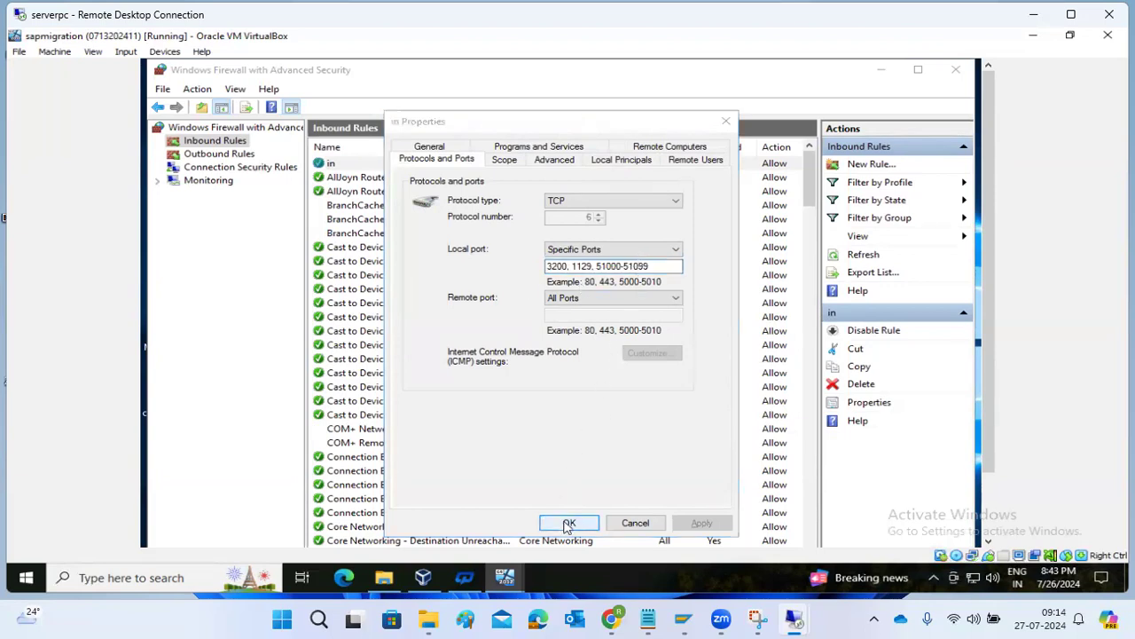
Show the outbound firewall rules, then bring up the SAP Management Console.
click(215, 156)
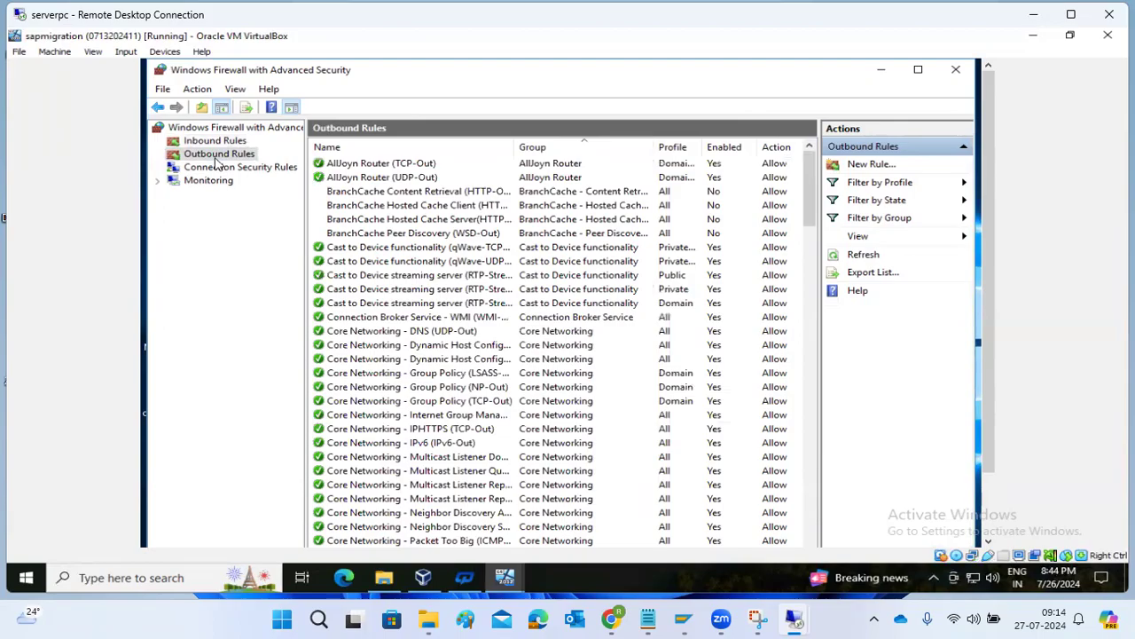
click(503, 577)
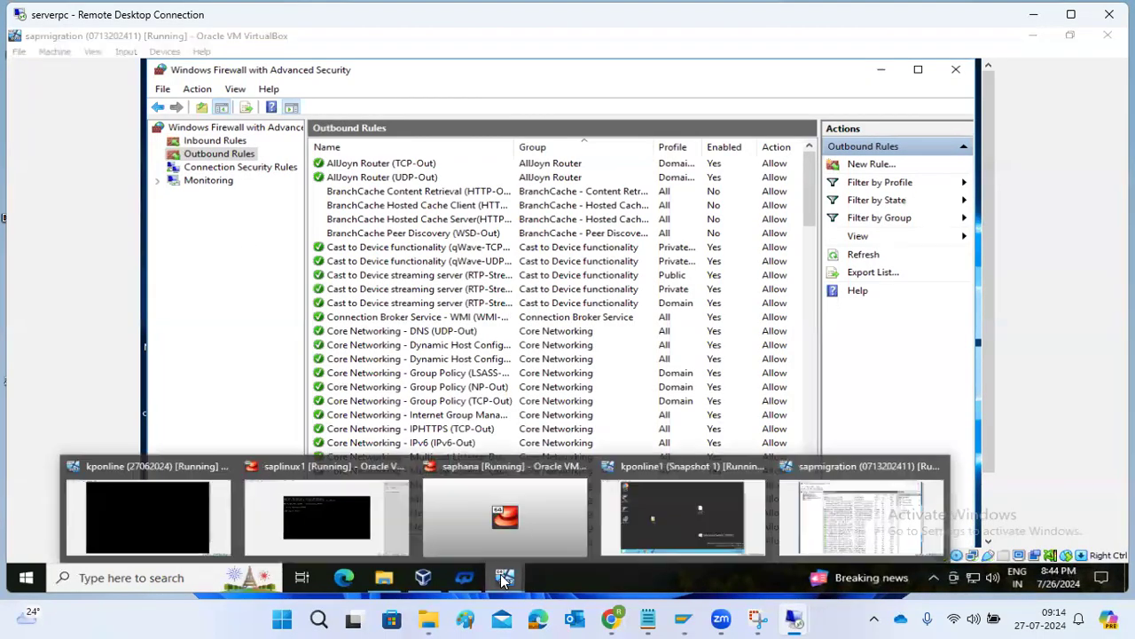
click(989, 497)
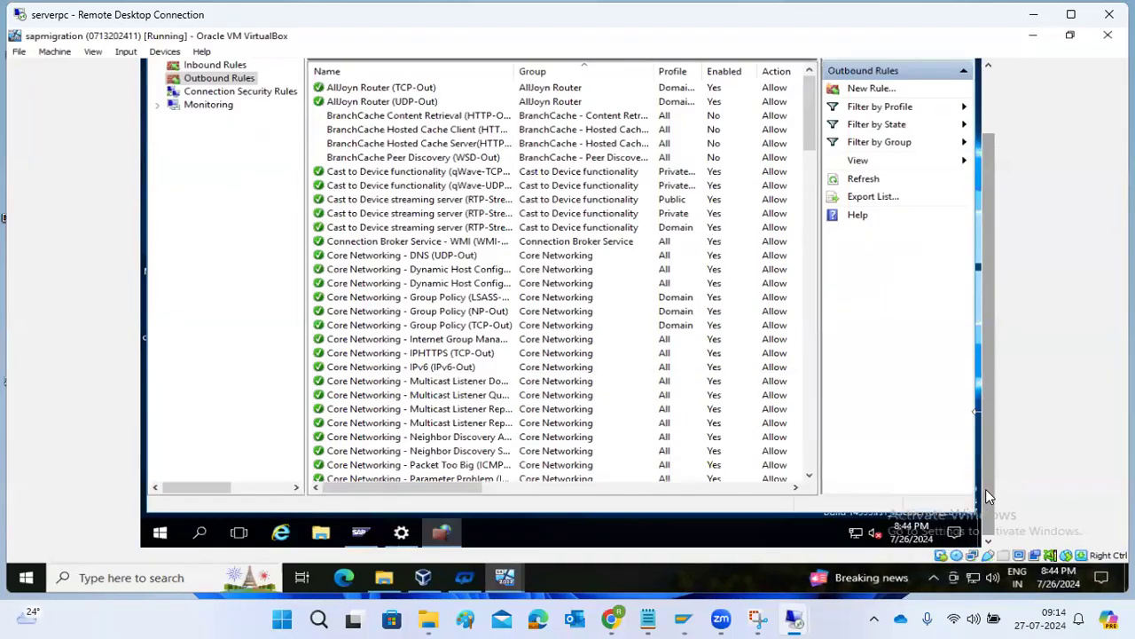
click(378, 535)
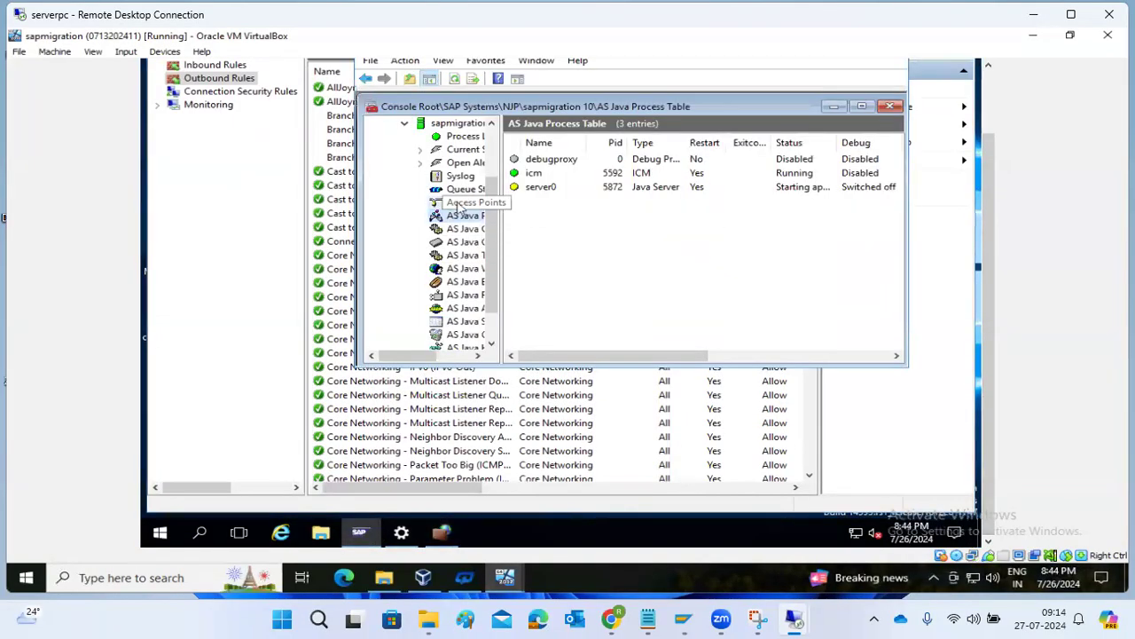
List the sapmigration instance's 22 access points, then switch to the kponline VM.
click(461, 204)
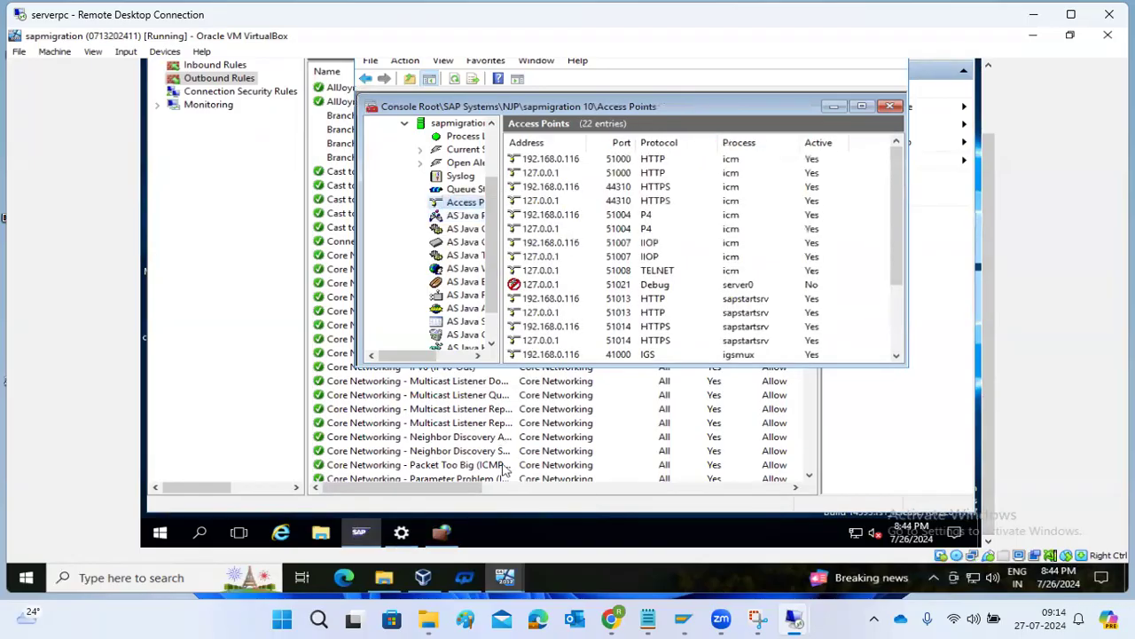
mouse_move(516, 578)
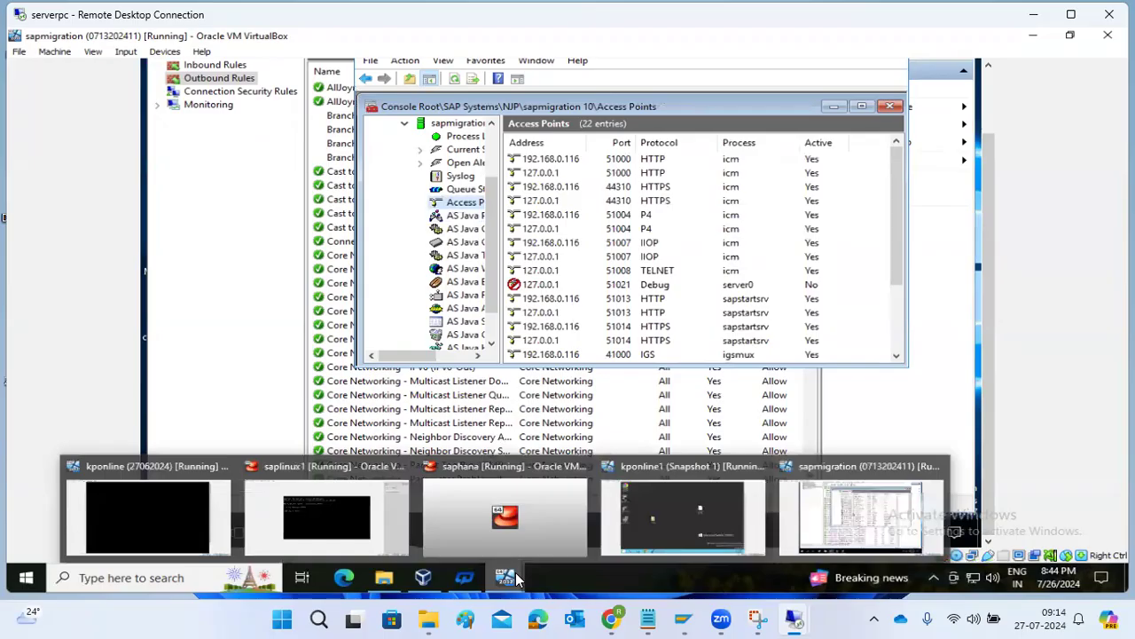
click(168, 517)
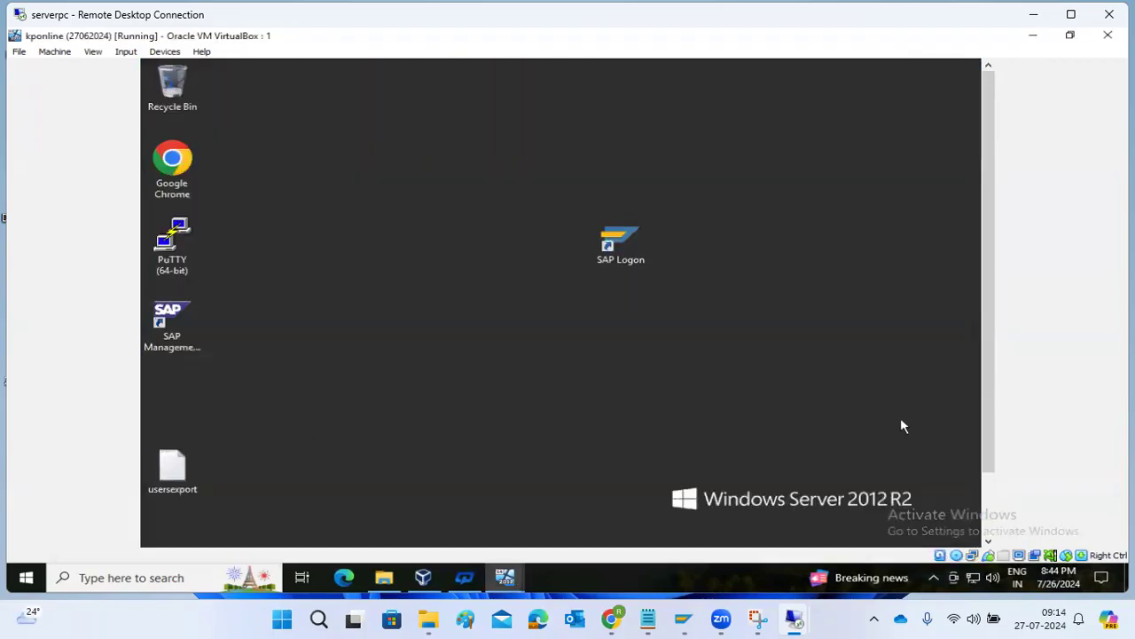
In File Explorer on kponline, browse from C: through Windows into System32.
click(989, 489)
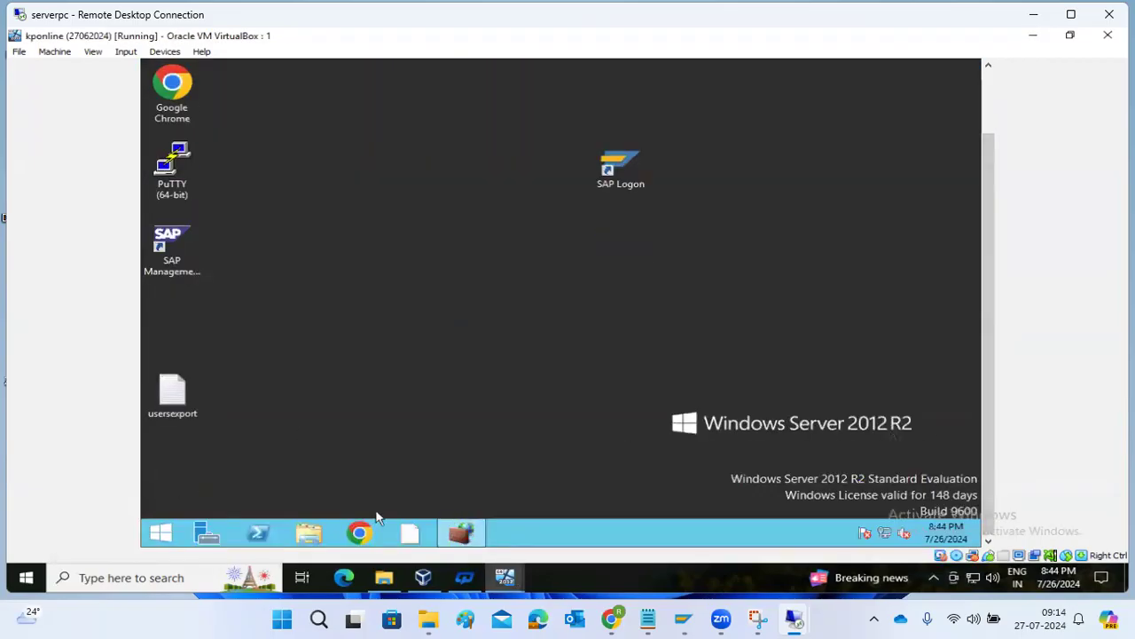
click(309, 533)
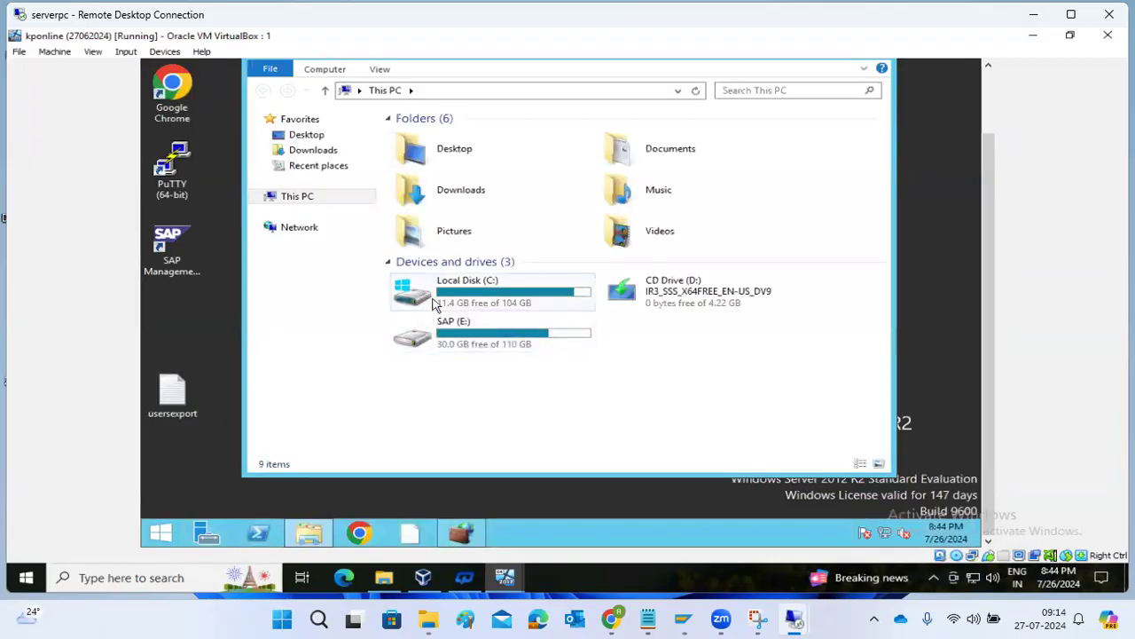
double_click(468, 300)
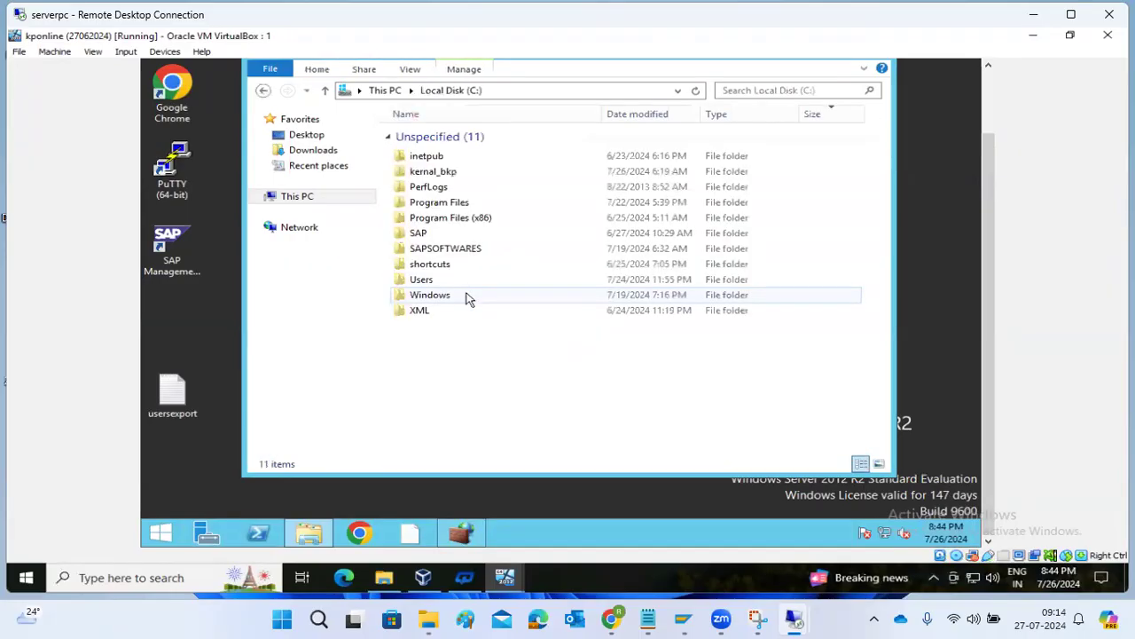
double_click(440, 296)
click(439, 298)
text(sys)
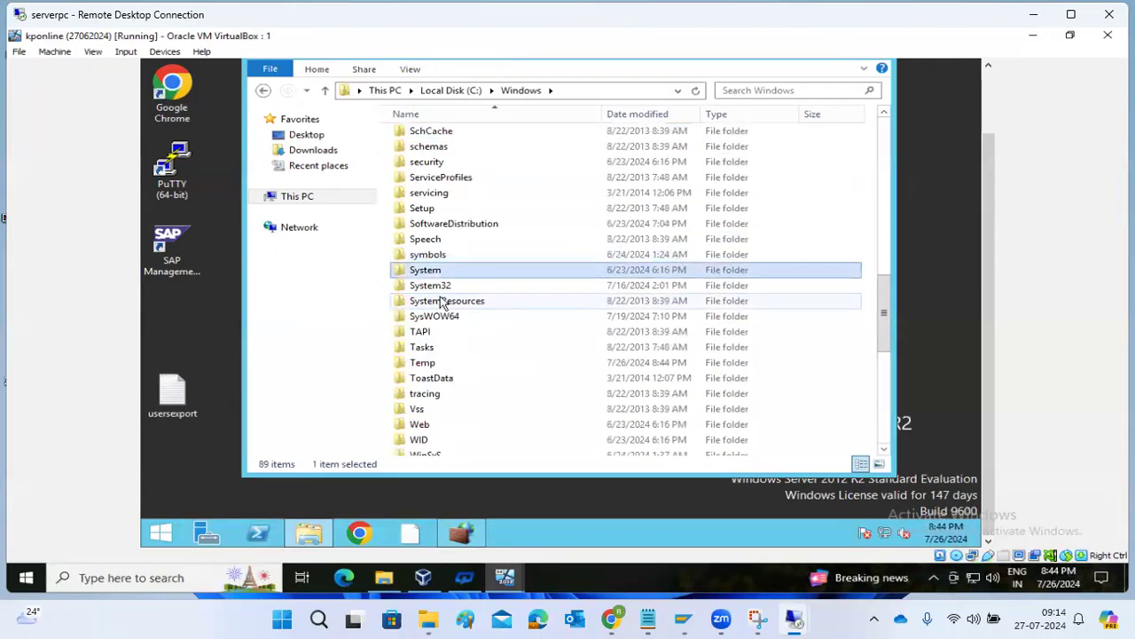
double_click(433, 287)
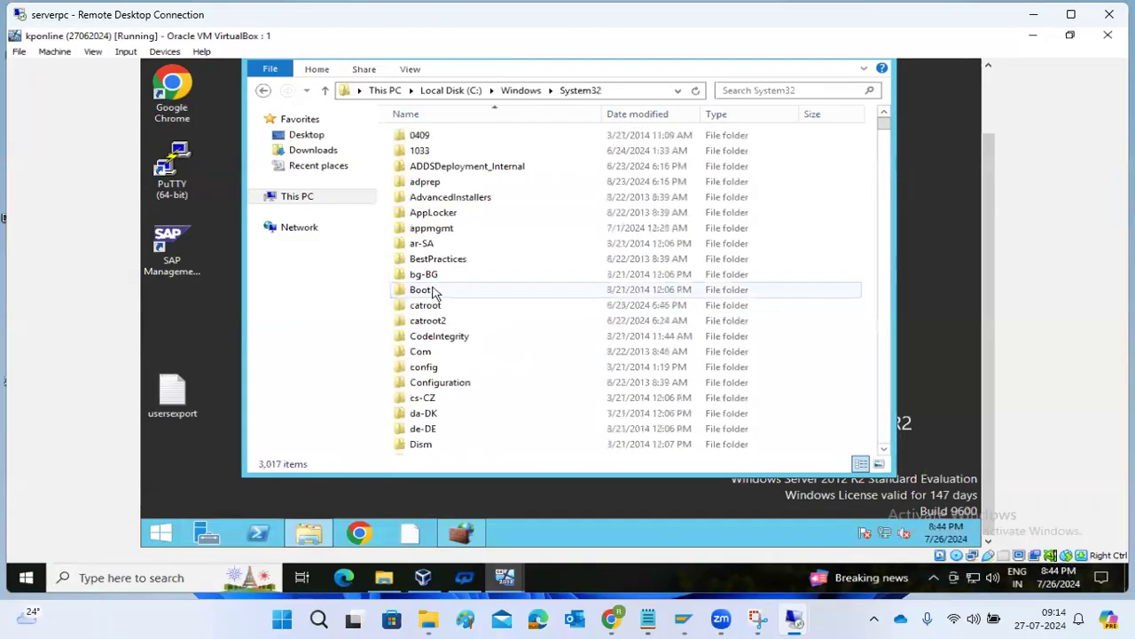
Continue into drivers\etc and open the hosts file.
click(429, 228)
text(dr)
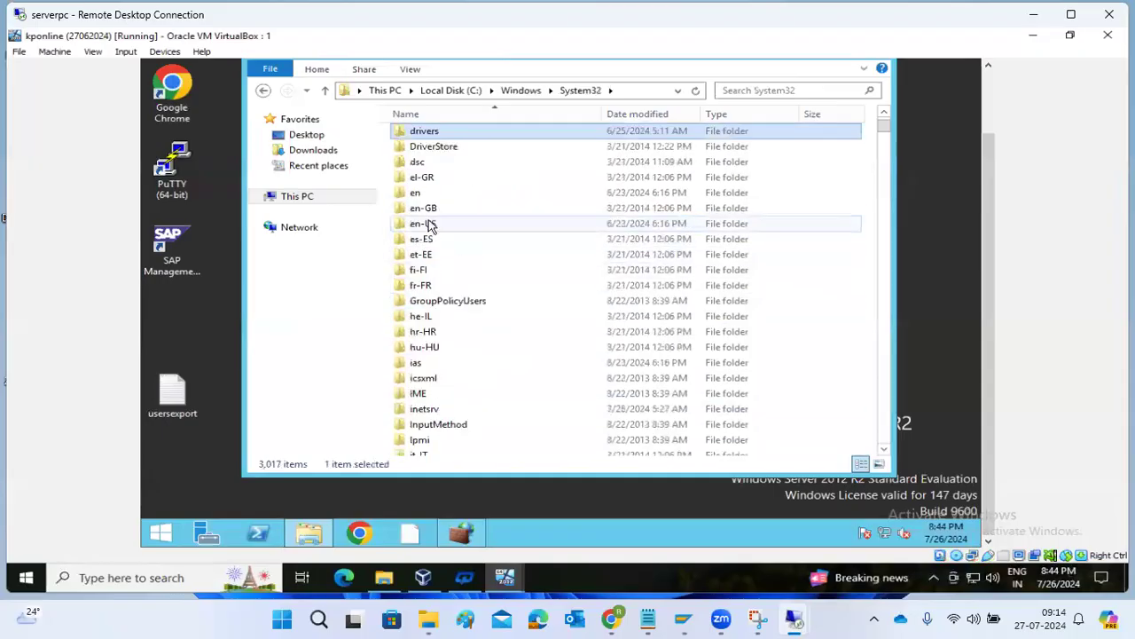
double_click(427, 133)
click(424, 153)
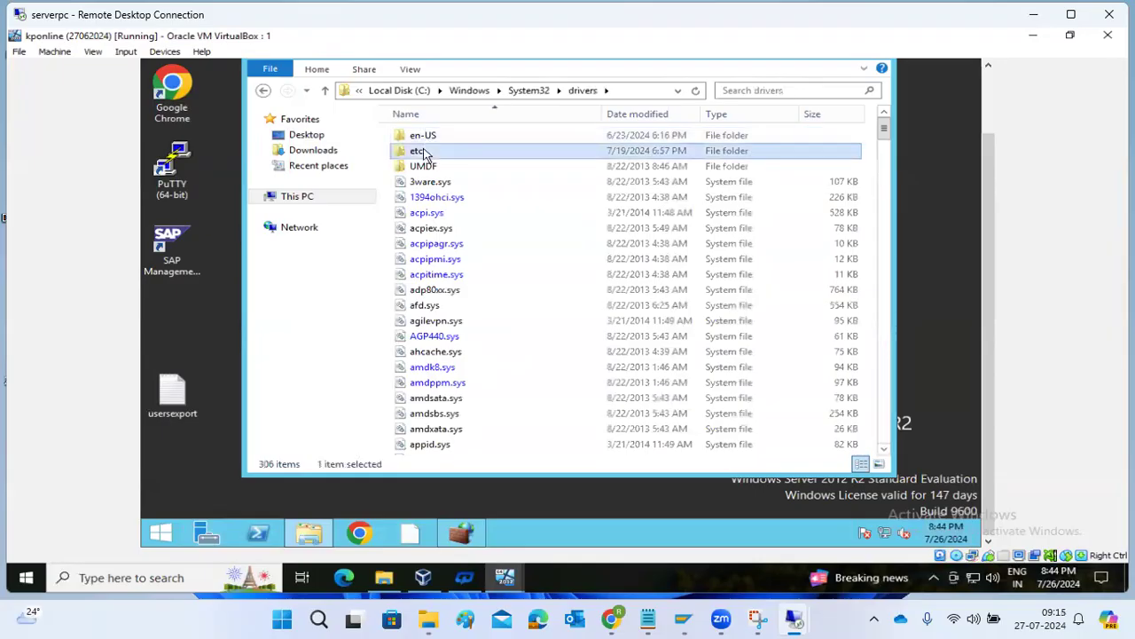
double_click(424, 153)
click(417, 138)
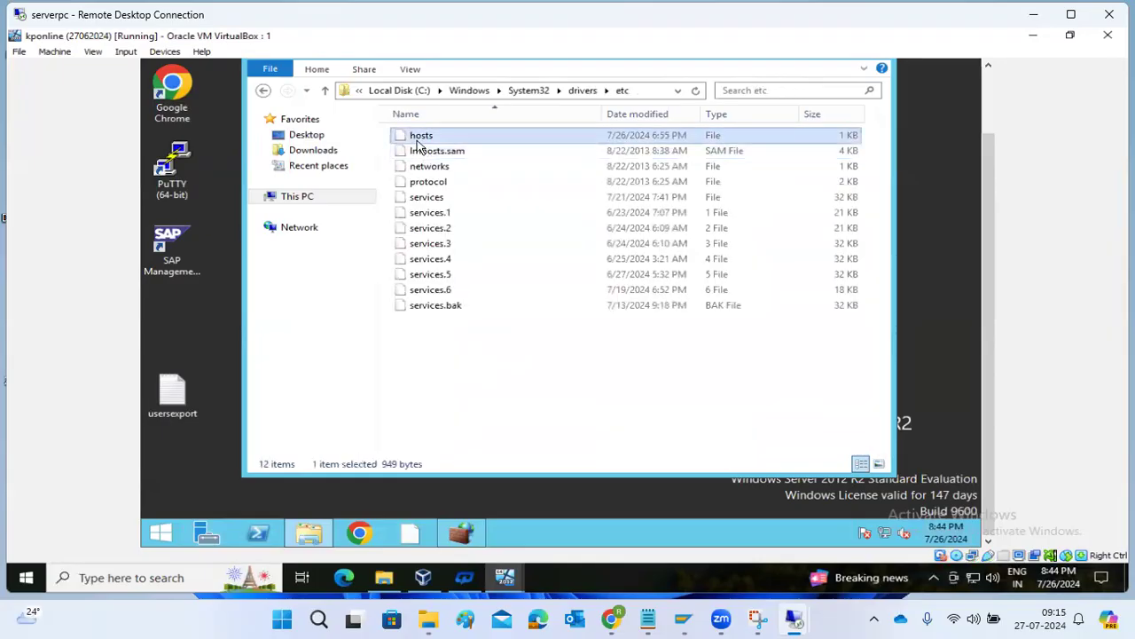
double_click(418, 138)
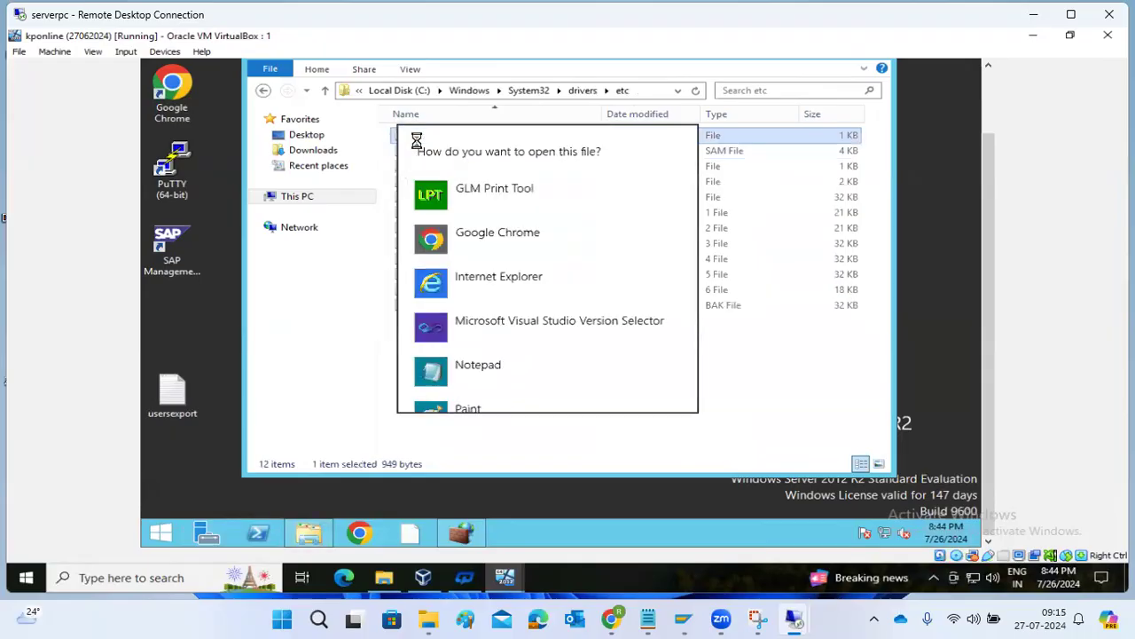
Open hosts in Notepad and change sapmigration's address from 192.168.0.127 to 192.168.0.116.
click(478, 364)
text(192.168.0.107	kponline 192.168.0.109	kponline1)
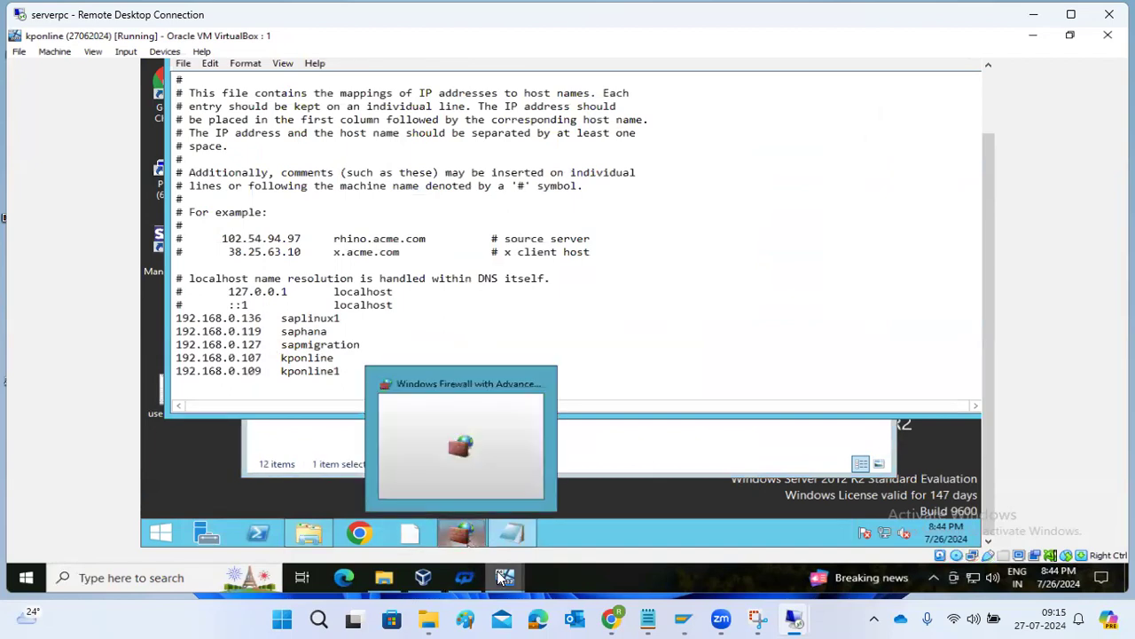
mouse_move(505, 578)
click(799, 520)
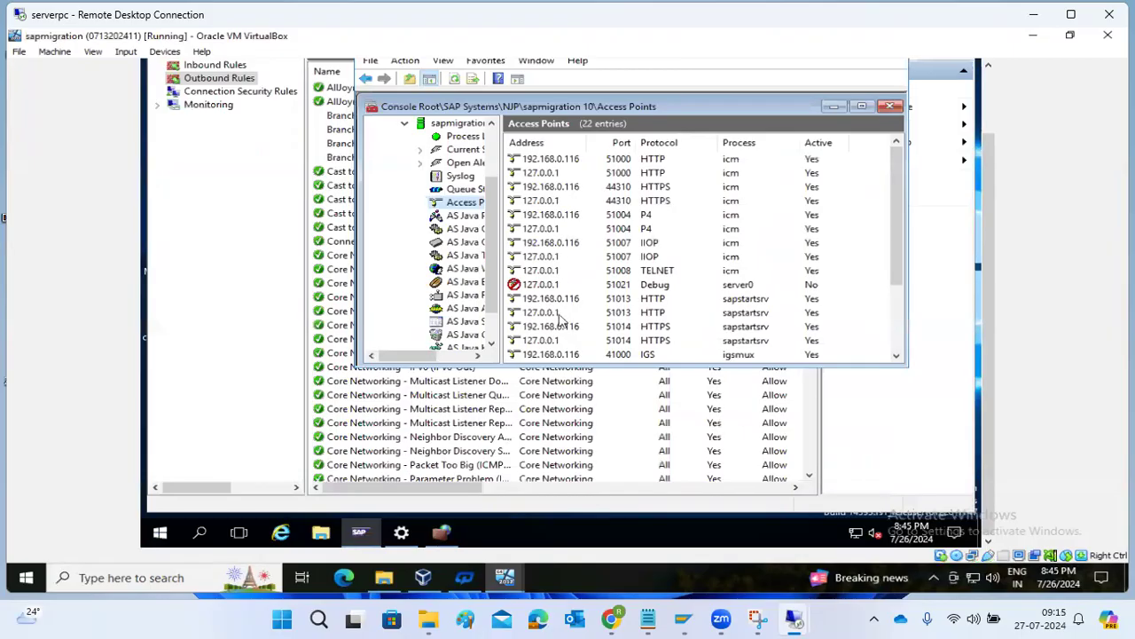
mouse_move(505, 578)
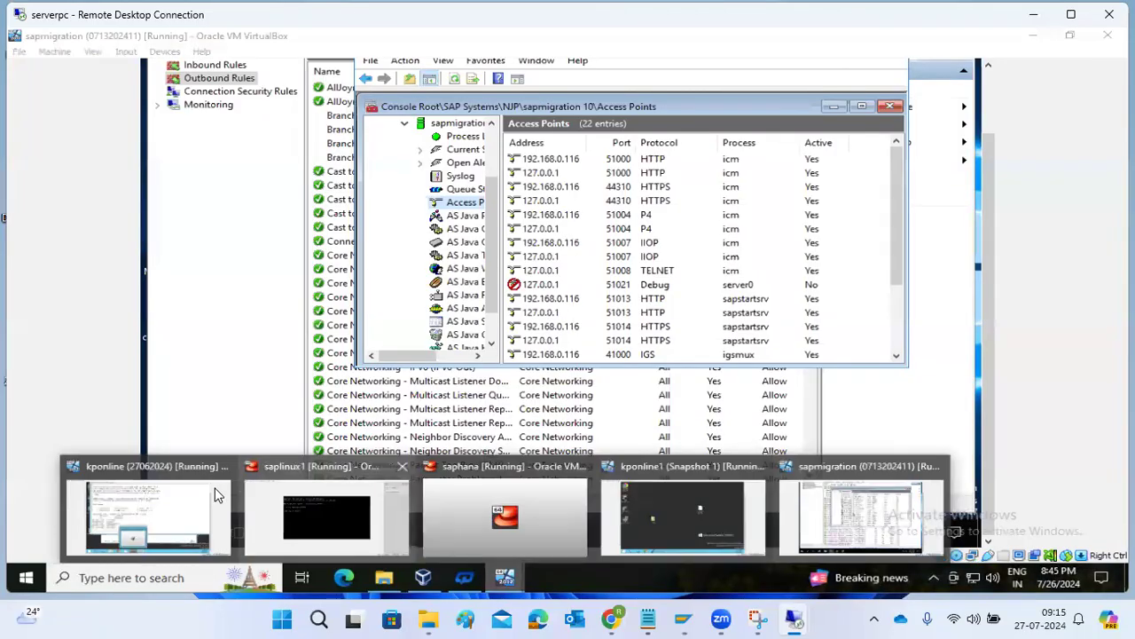
click(164, 567)
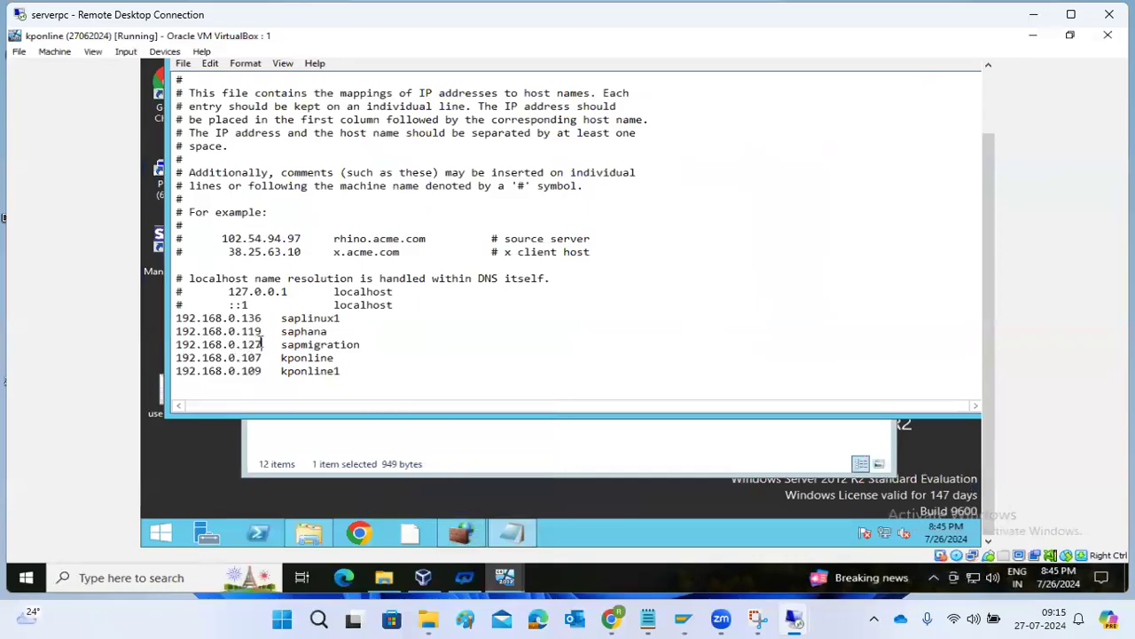
click(262, 344)
key(BackSpace)
key(BackSpace)
Save the hosts file and close Notepad and the etc folder window.
click(990, 117)
click(962, 119)
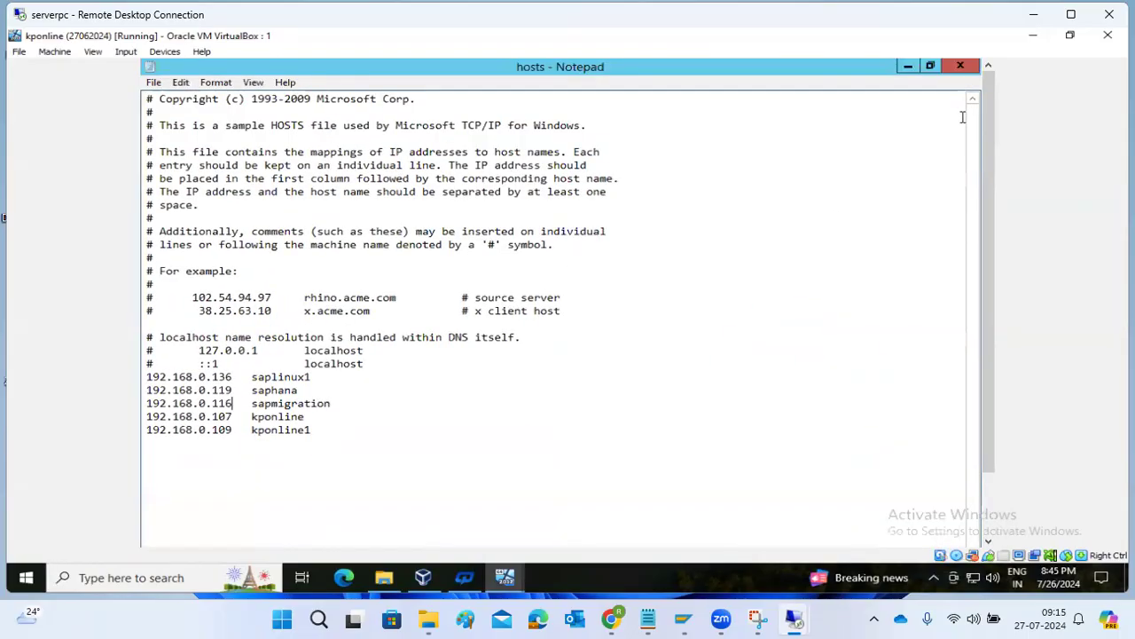
click(959, 68)
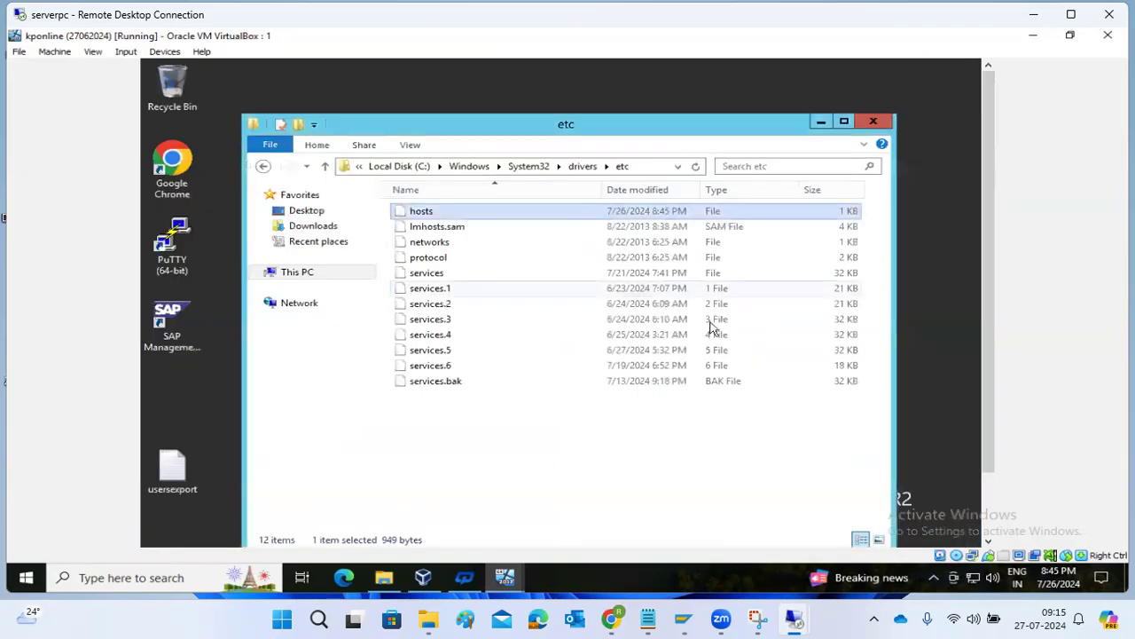
click(870, 122)
drag(989, 356, 979, 411)
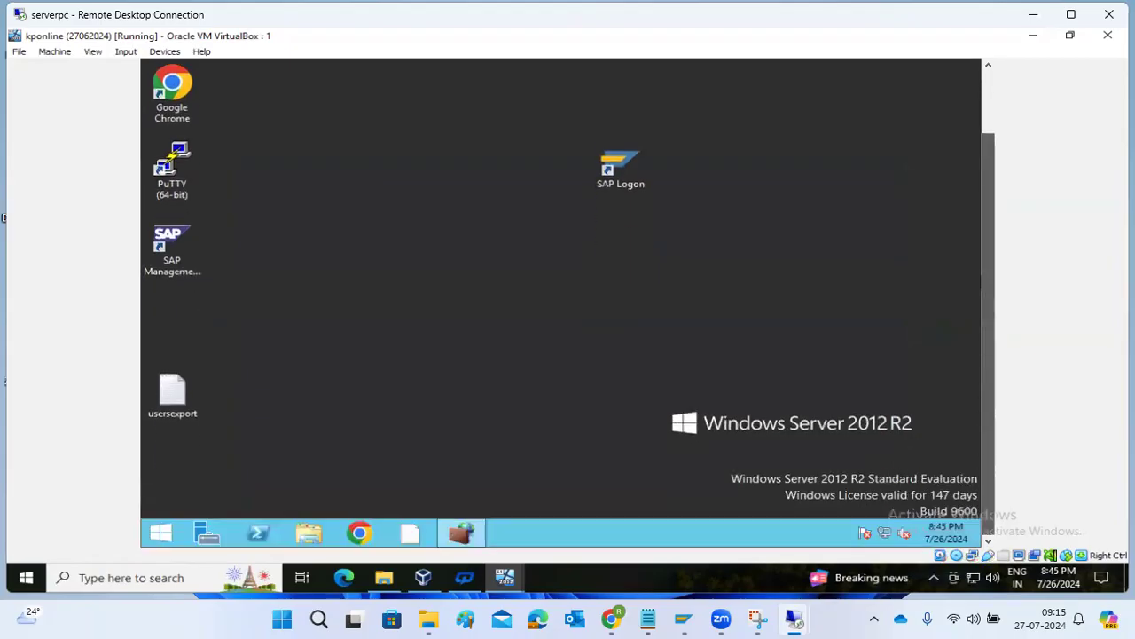
Switch to the kponline1 VM and open Local Disk (C:) in File Explorer.
click(523, 581)
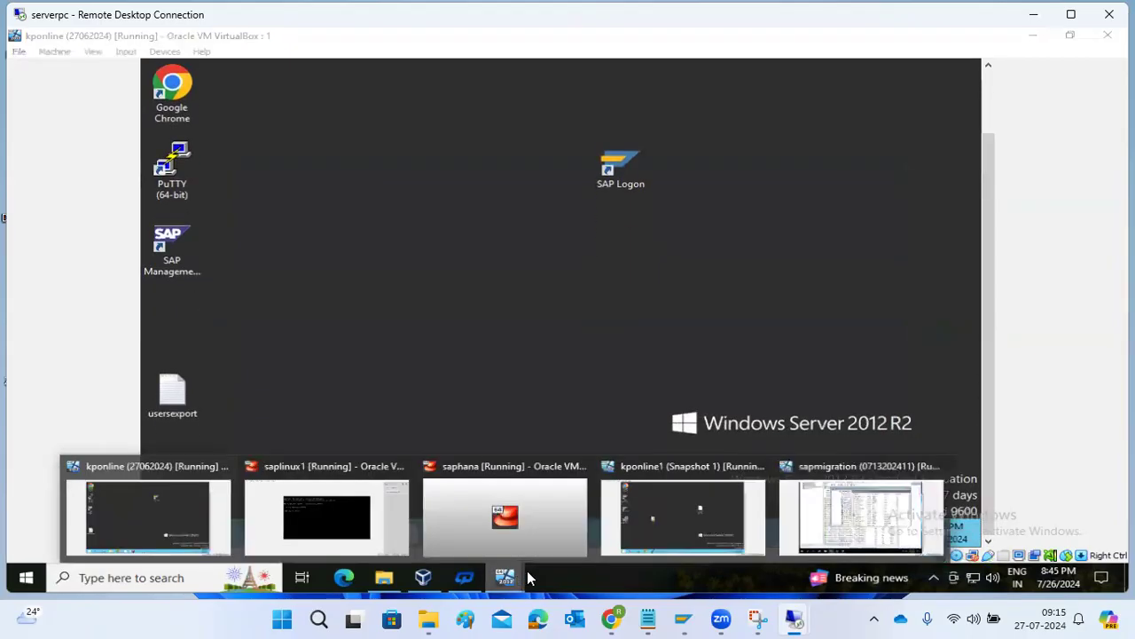
click(703, 514)
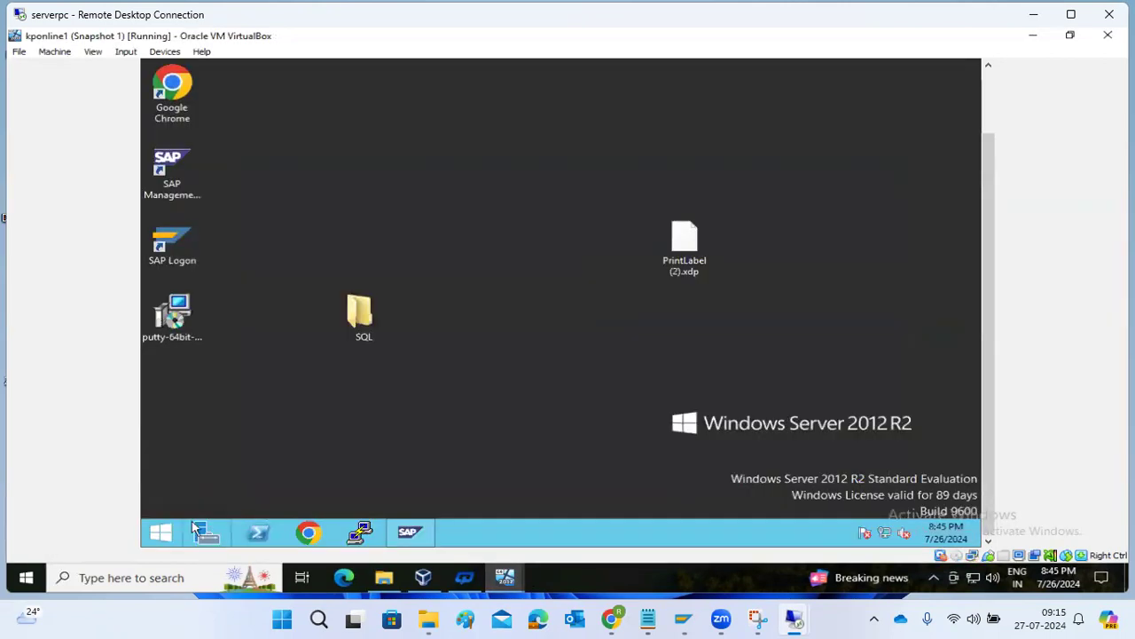
double_click(362, 321)
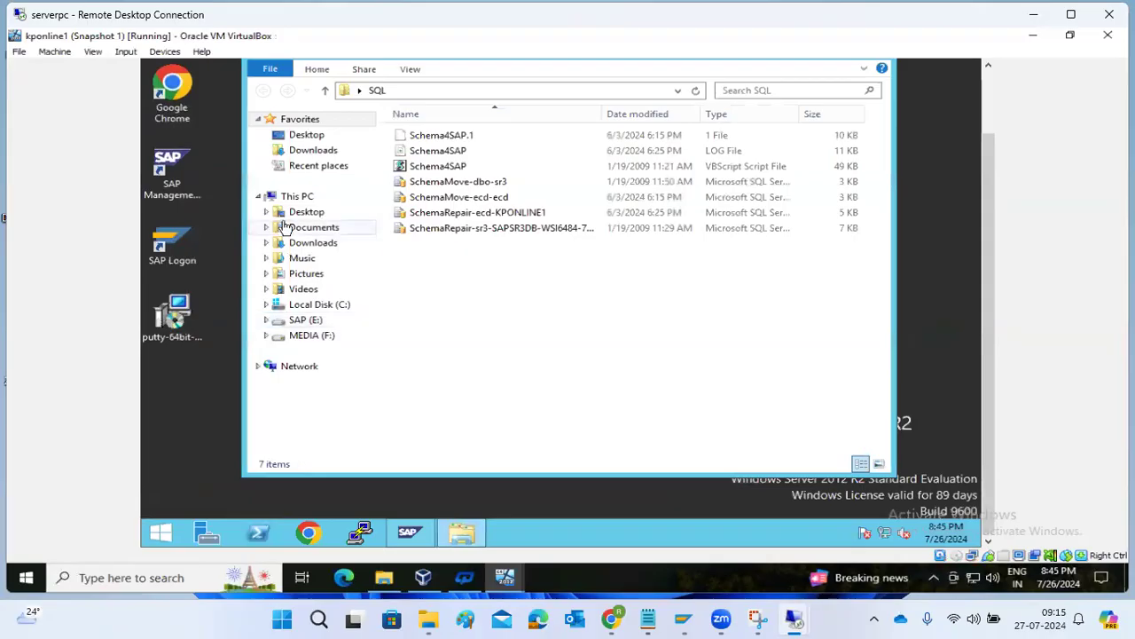
click(291, 196)
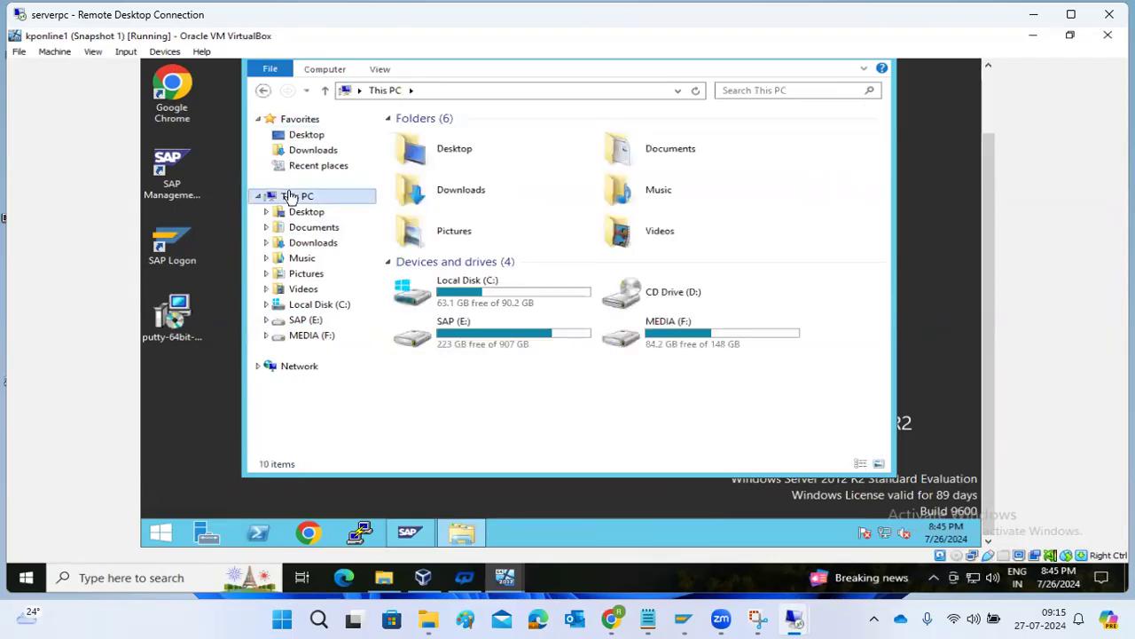
click(472, 304)
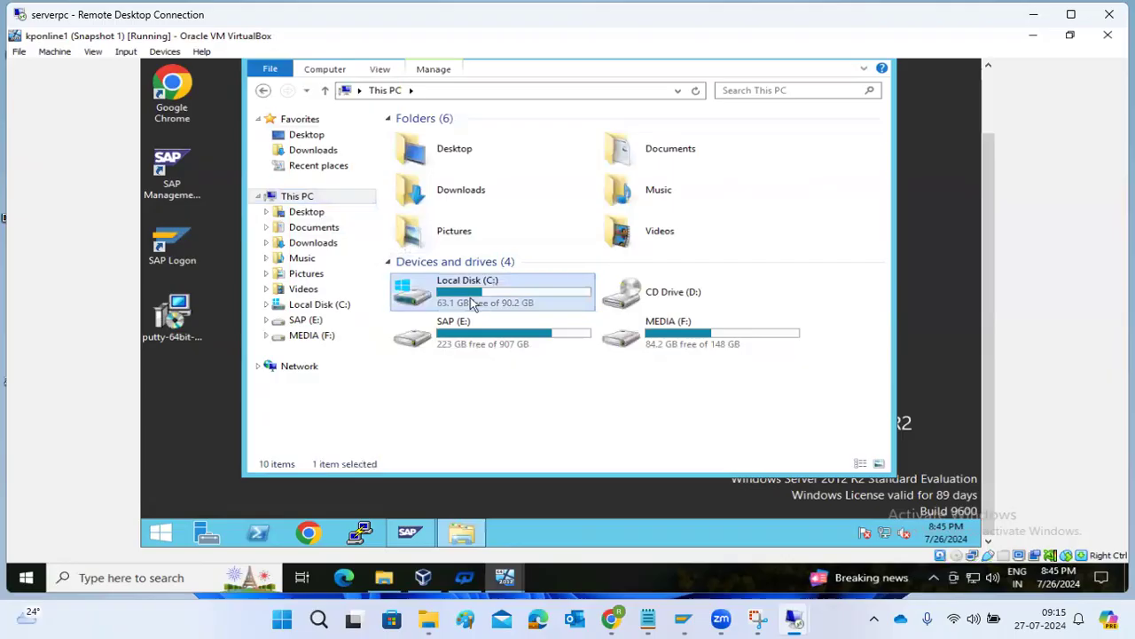
double_click(472, 304)
Open the Windows folder, then the System32 folder.
click(441, 246)
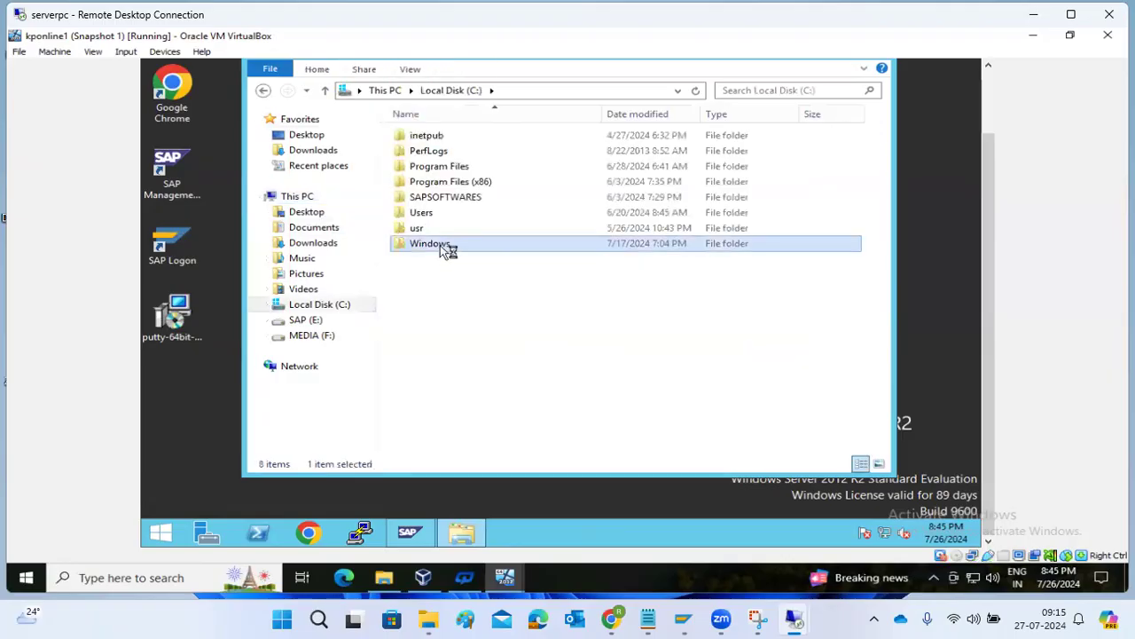
double_click(441, 245)
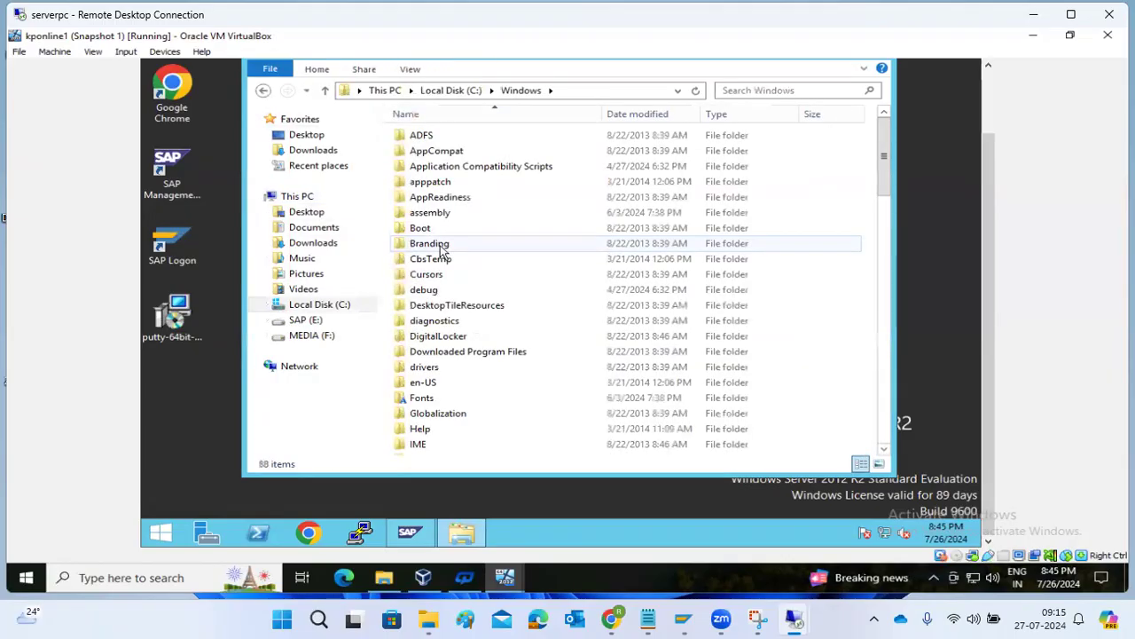
double_click(426, 371)
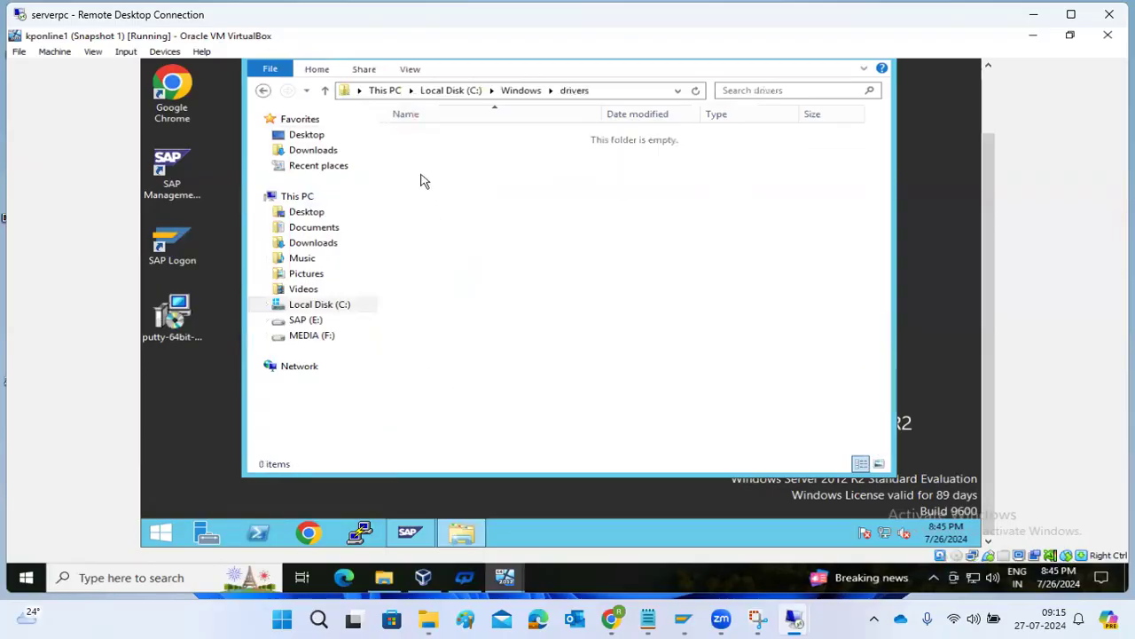
key(BackSpace)
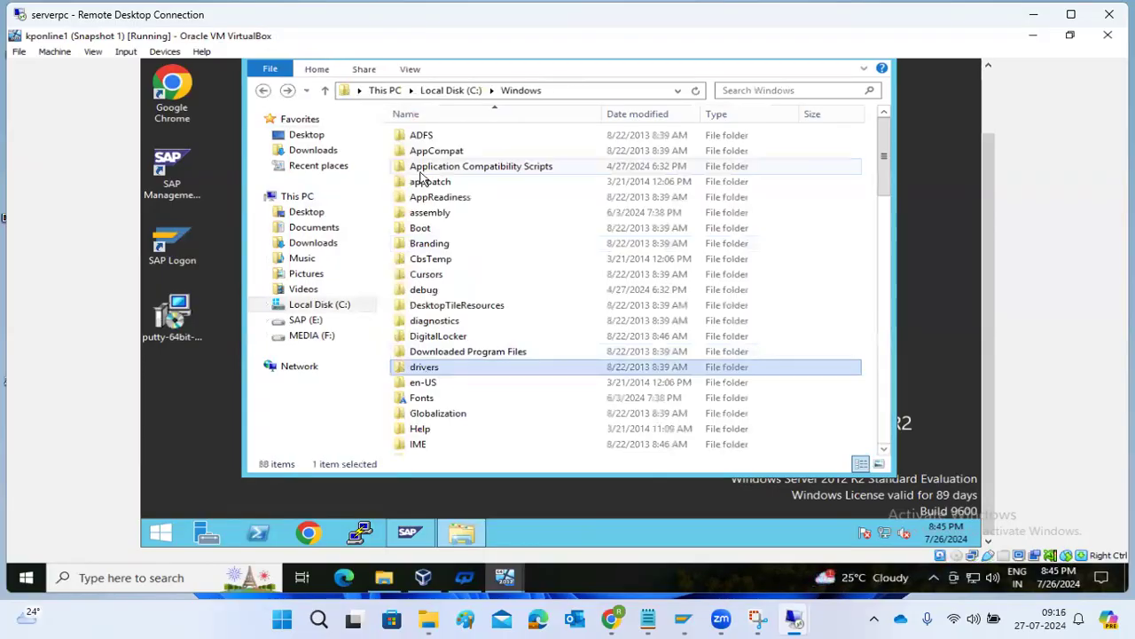
text(sy)
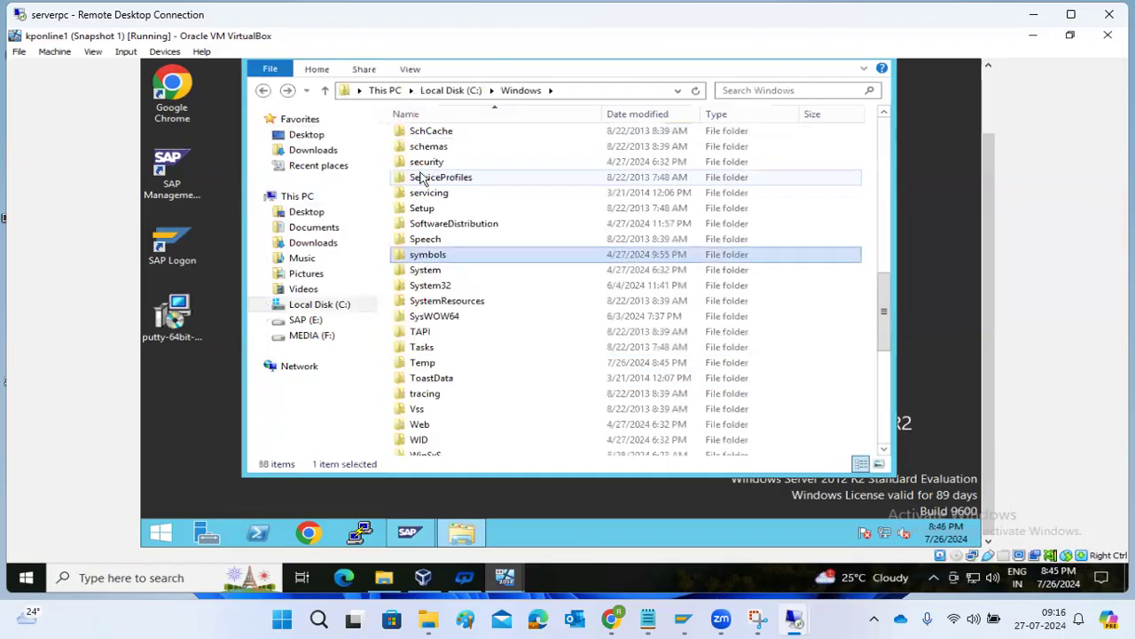
double_click(422, 286)
Go into drivers\etc and open the hosts file to get the program chooser.
click(422, 289)
text(dr)
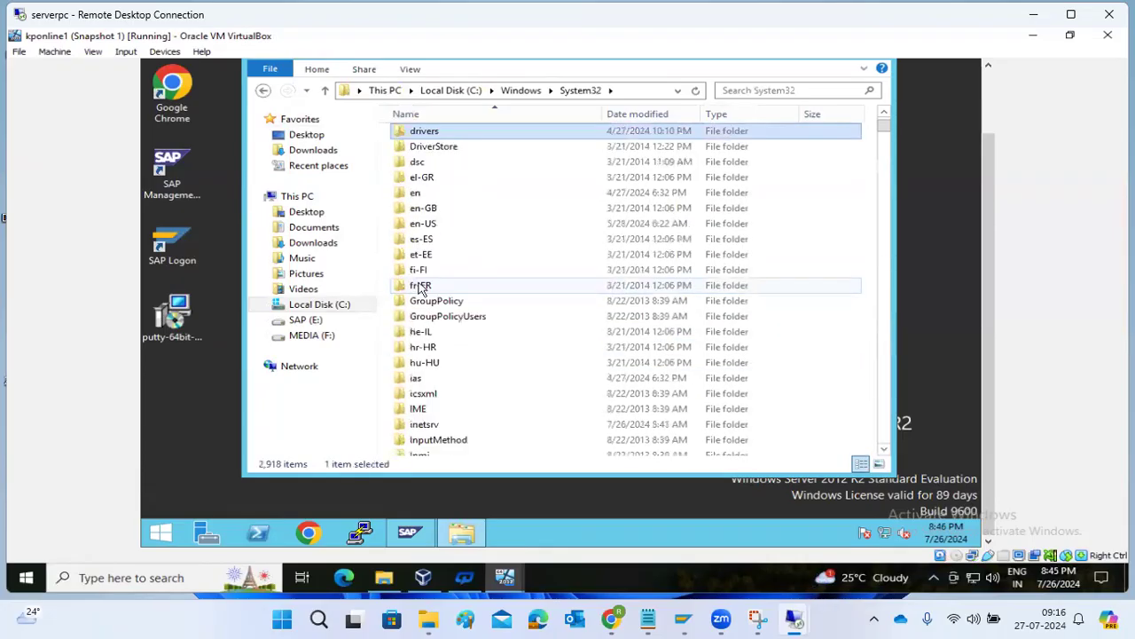
key(Return)
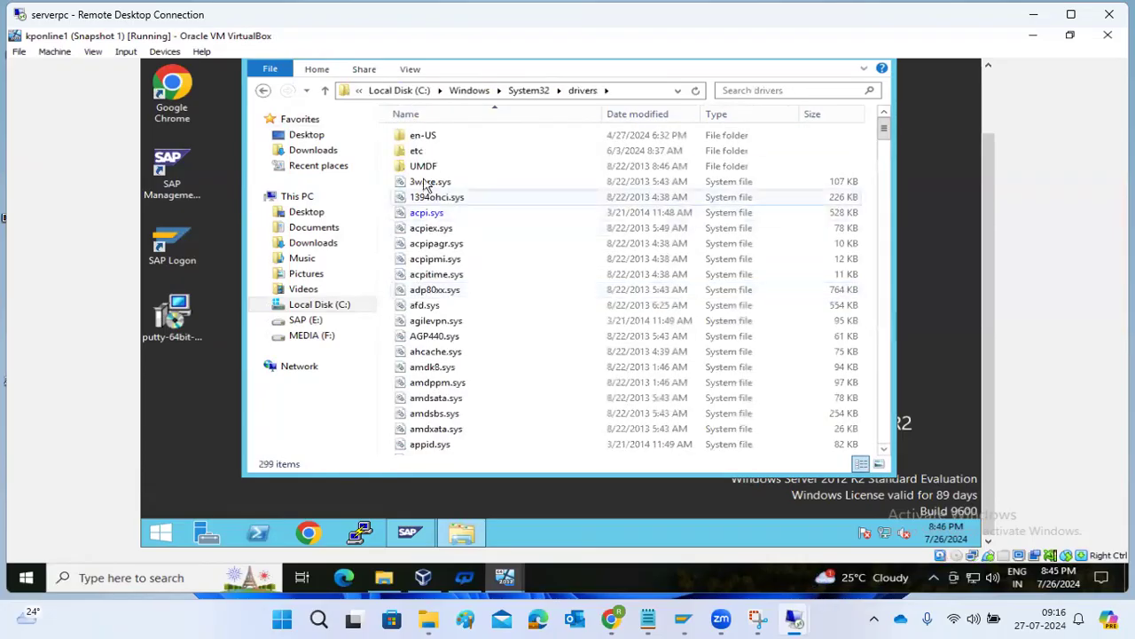
double_click(419, 154)
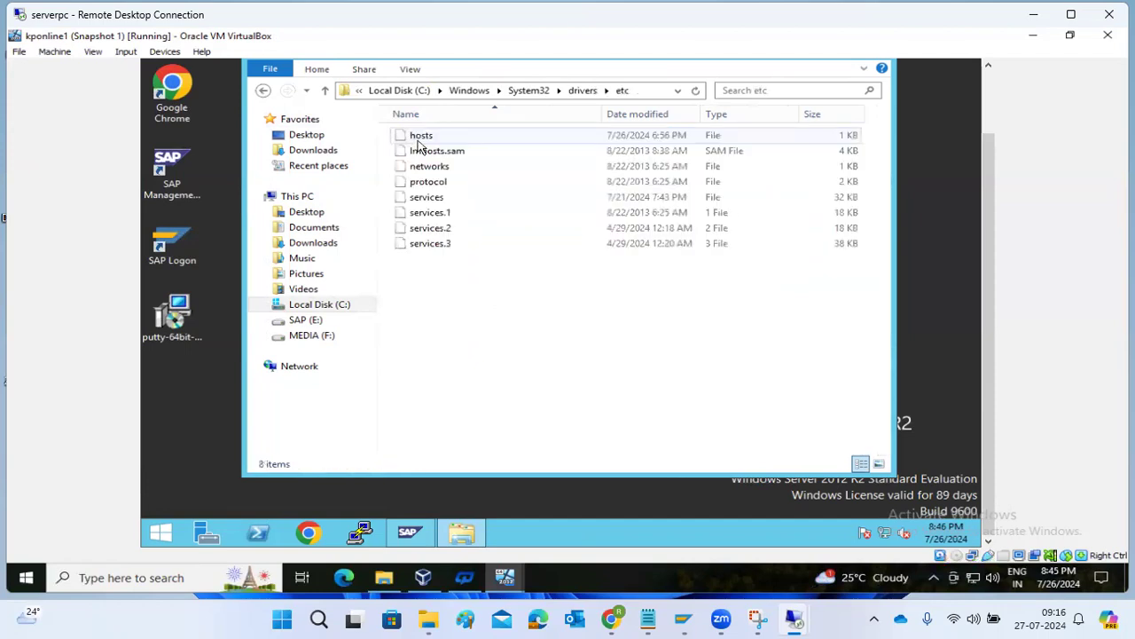
click(419, 140)
double_click(419, 140)
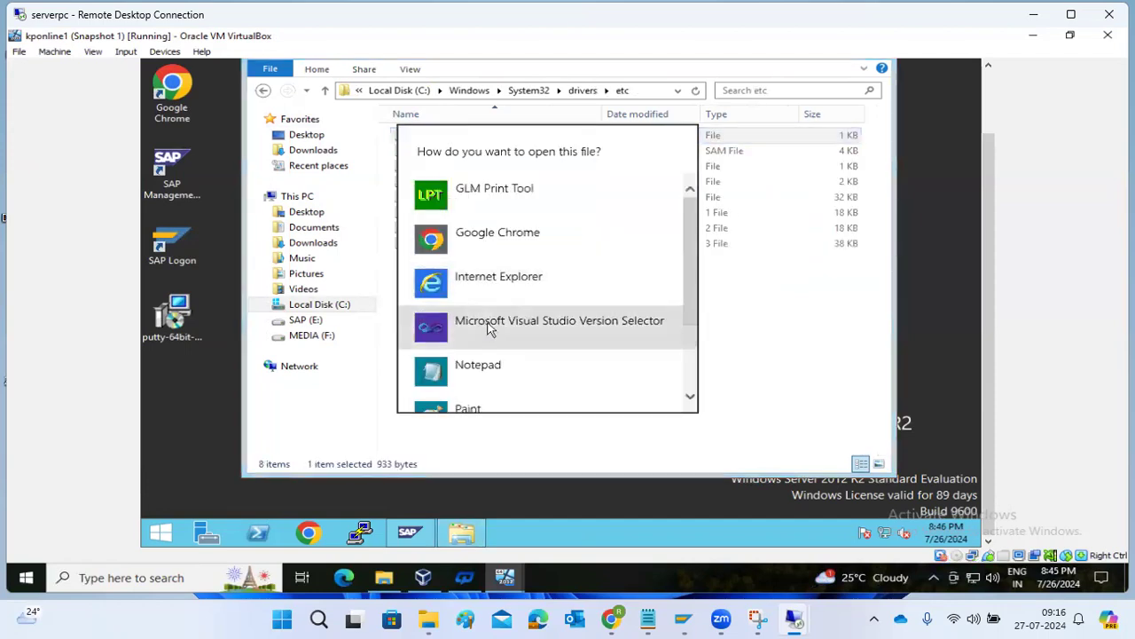
Change the sapmigration entry in the hosts file to 192.168.0.116 and save it.
click(486, 367)
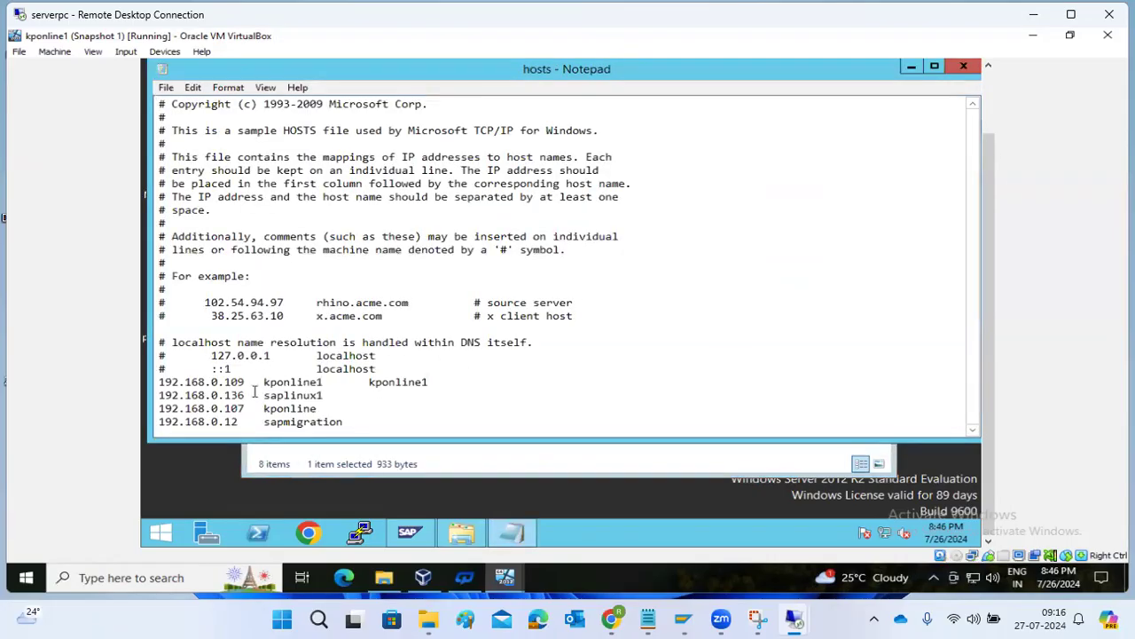
click(252, 423)
key(BackSpace)
text(16)
key(ctrl+s)
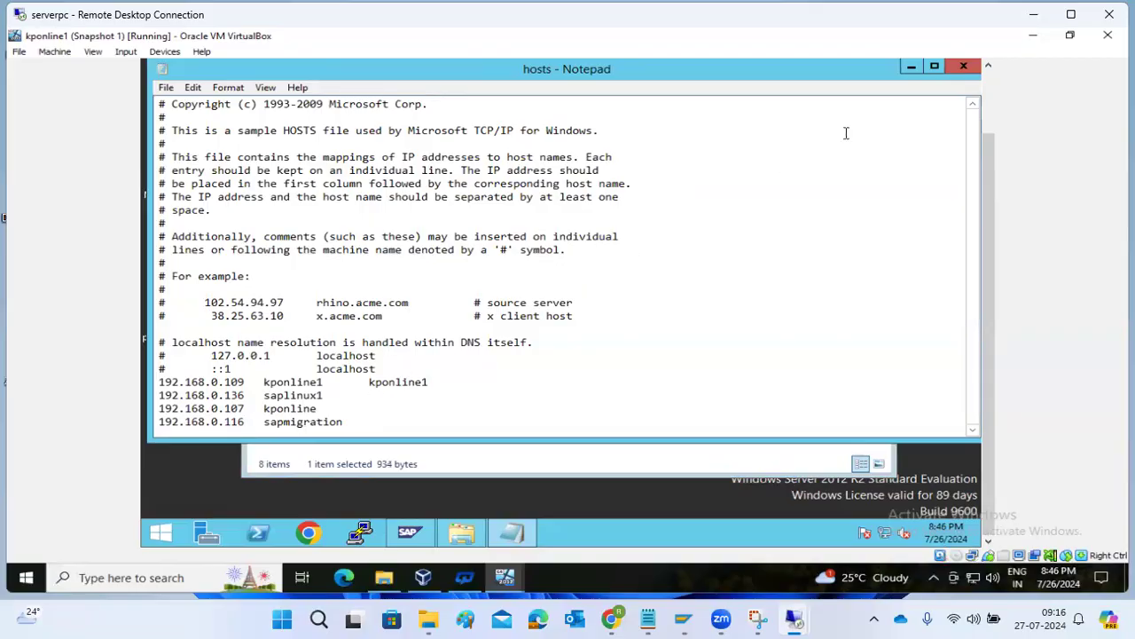
Close Notepad and the etc folder window, returning to the SAP session.
click(962, 68)
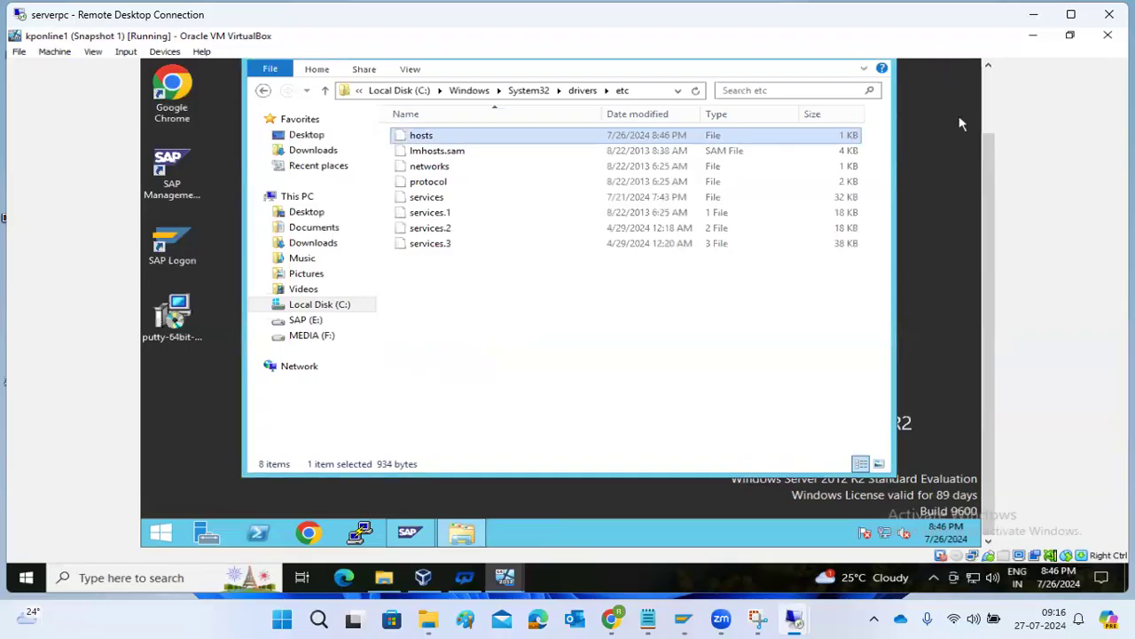
click(982, 110)
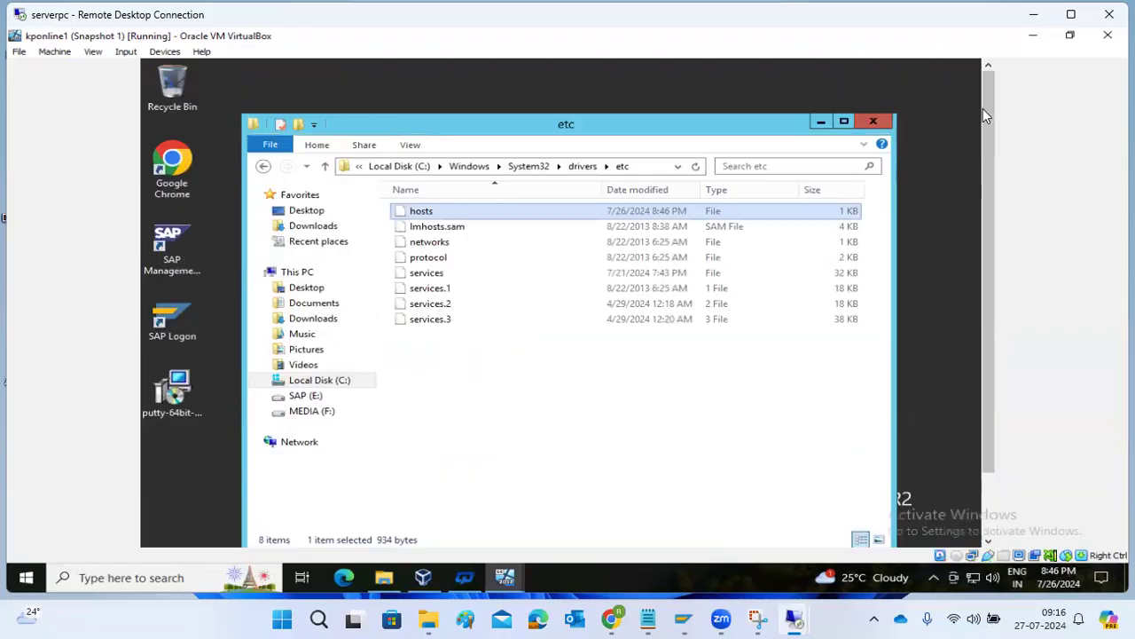
click(875, 121)
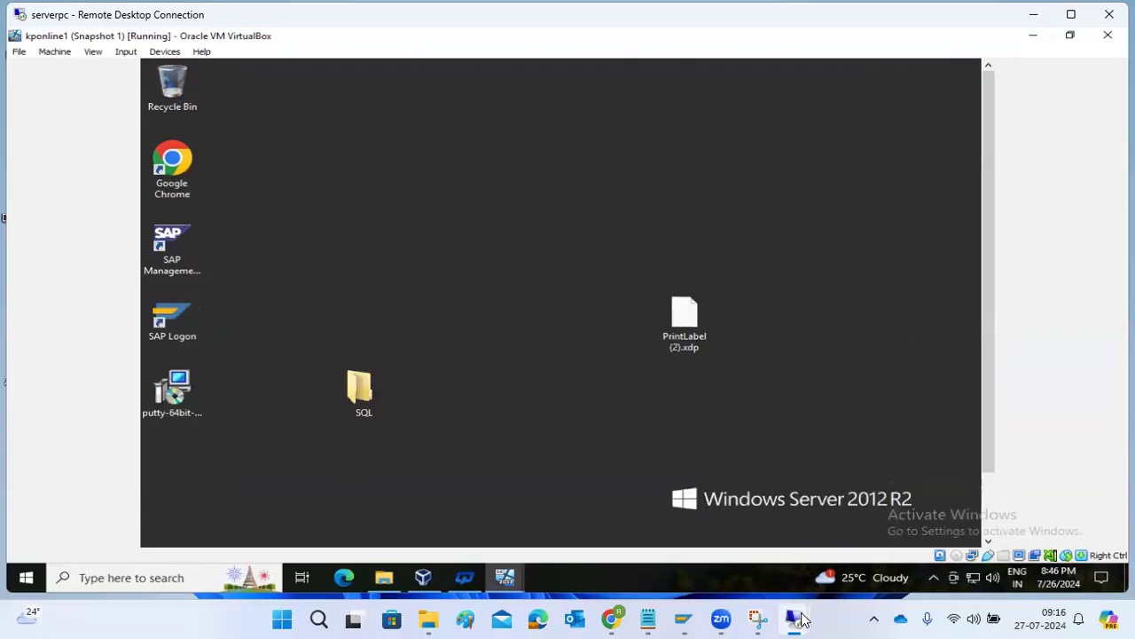
mouse_move(801, 598)
click(819, 525)
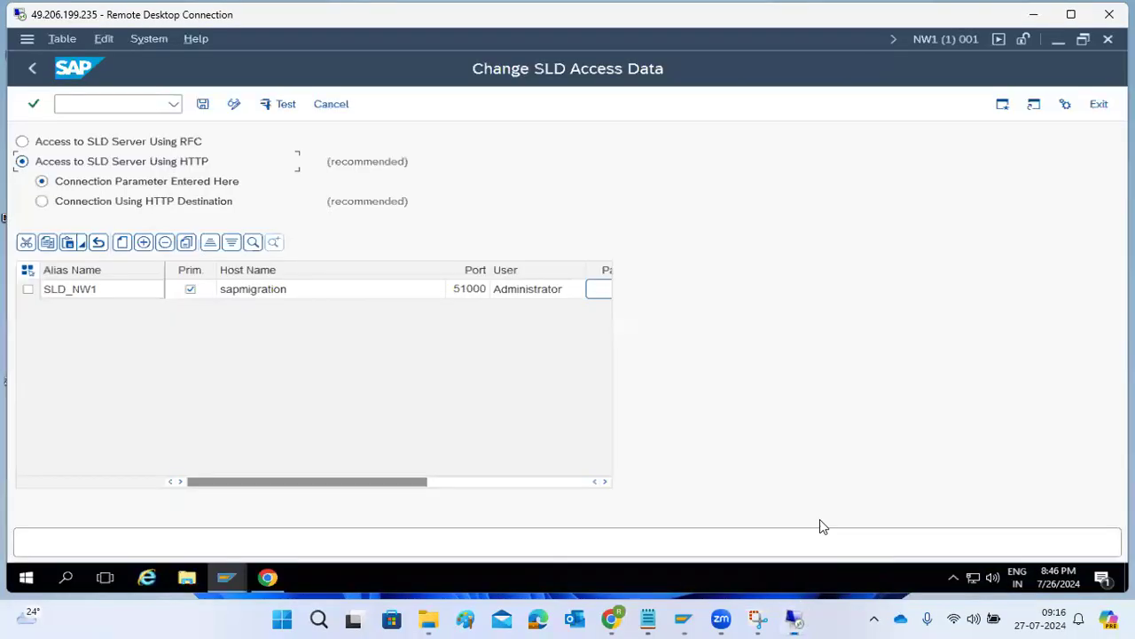
Run the connection test for the SLD_NW1 access entry, confirming with Yes.
click(27, 289)
click(265, 105)
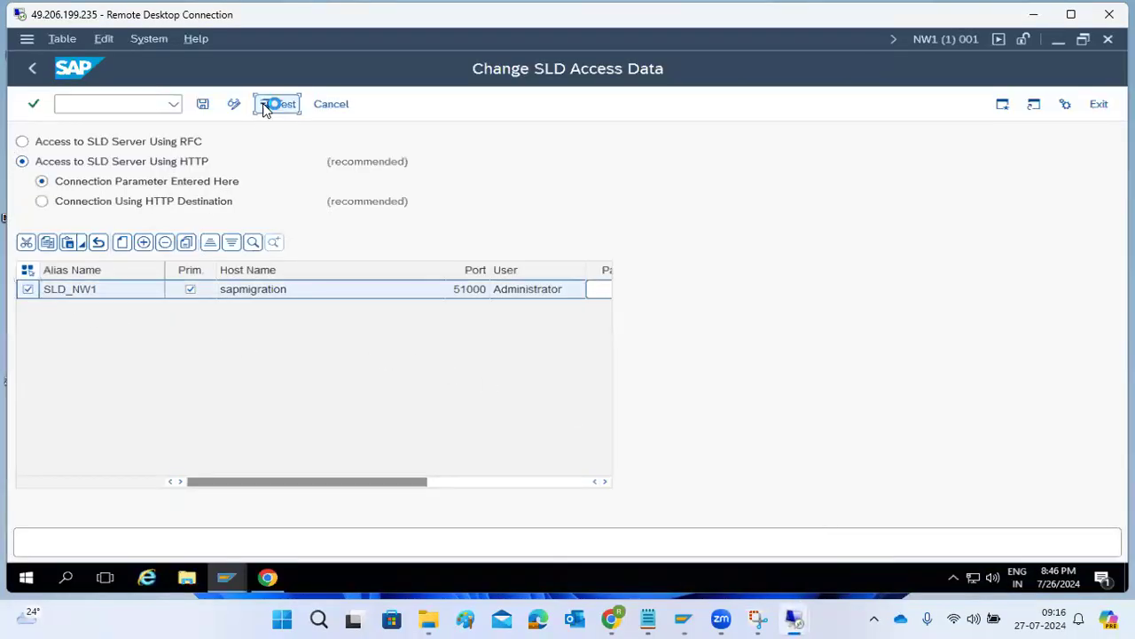
click(295, 374)
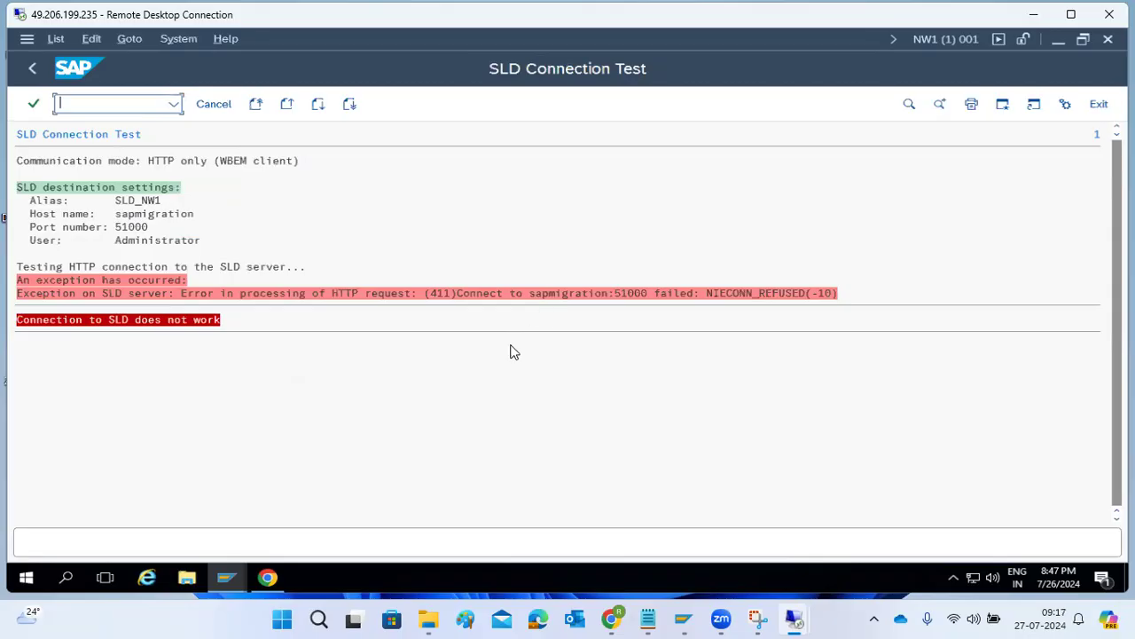
Return to the SAP session's open window after the failed test and focus the command field.
mouse_move(228, 581)
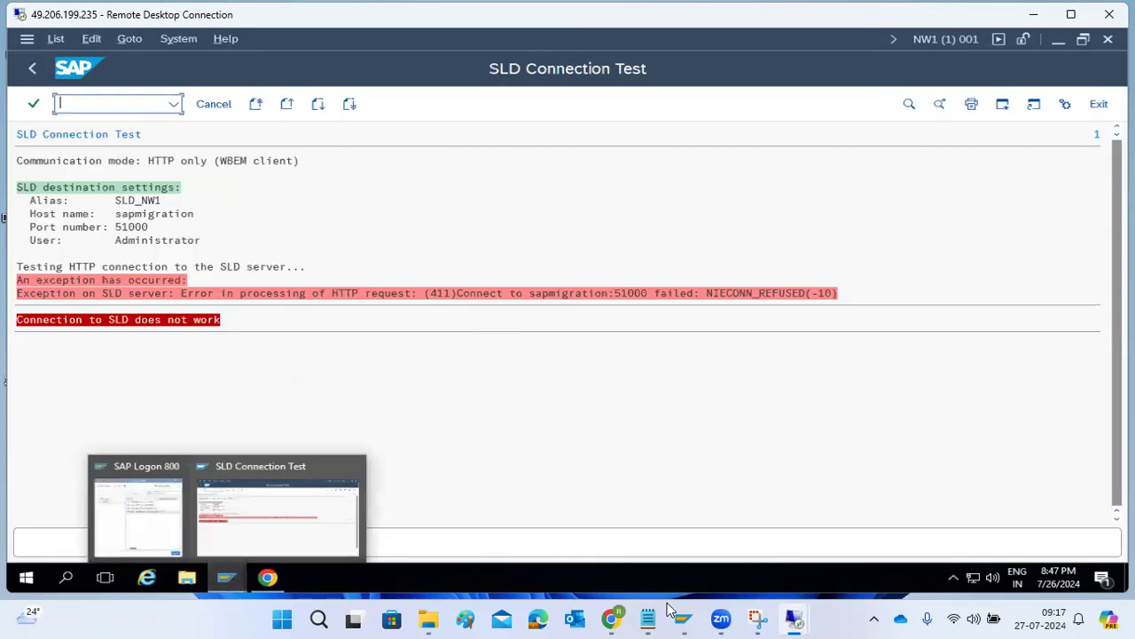
mouse_move(794, 618)
click(831, 544)
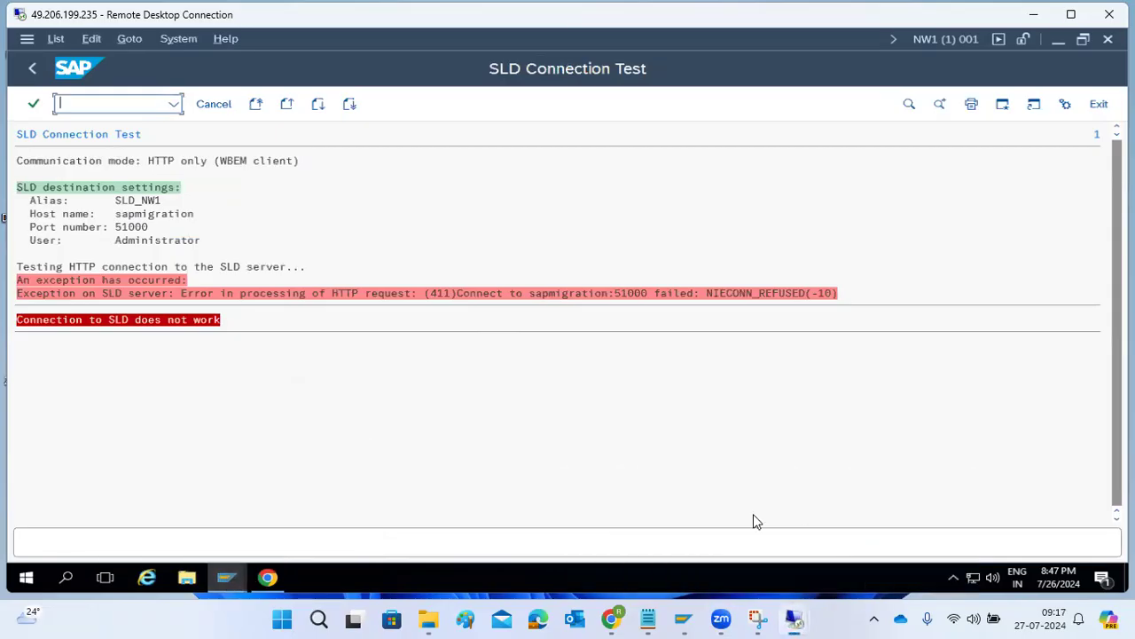
click(227, 578)
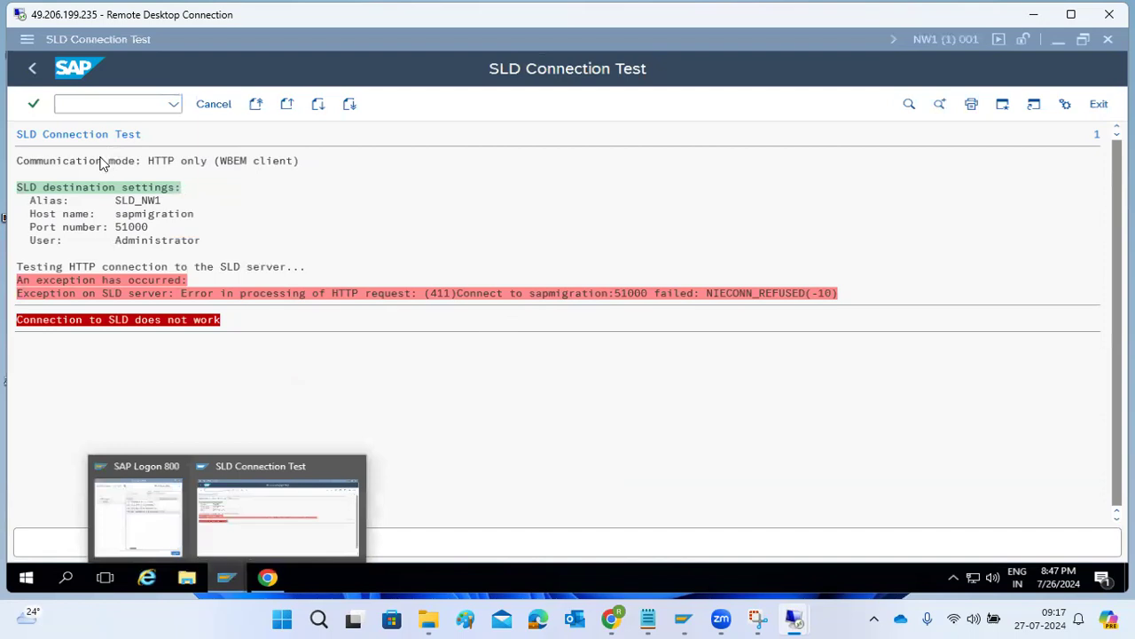
click(86, 102)
In RZ70, set gateway host sapmigration and service 51000, activate, and start the data collector.
text(/nrz7)
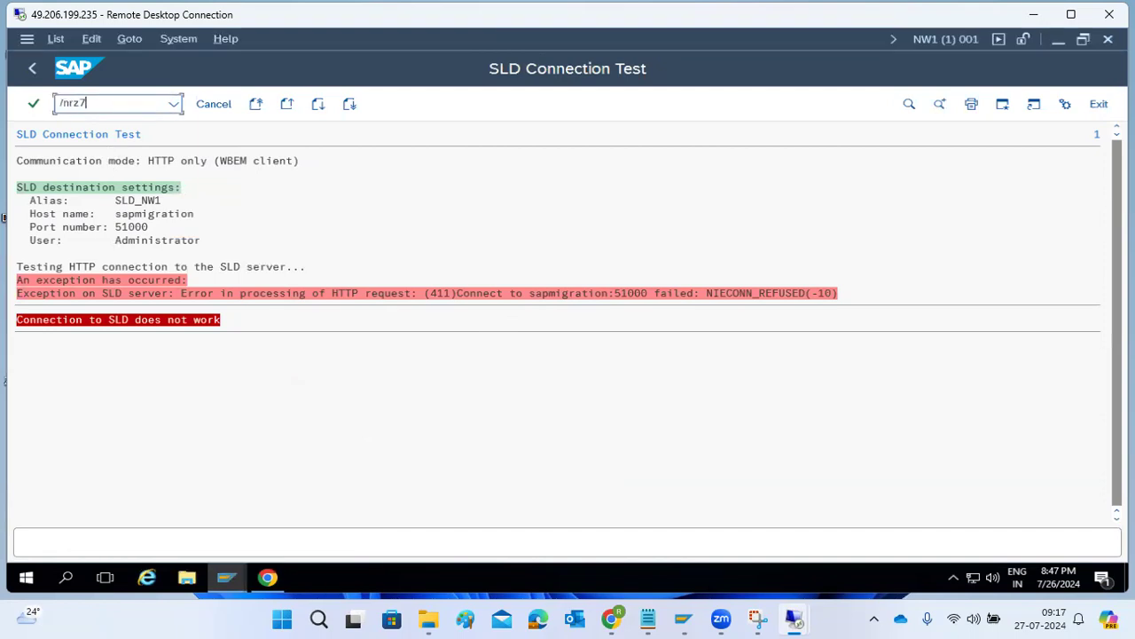
text(0)
key(Return)
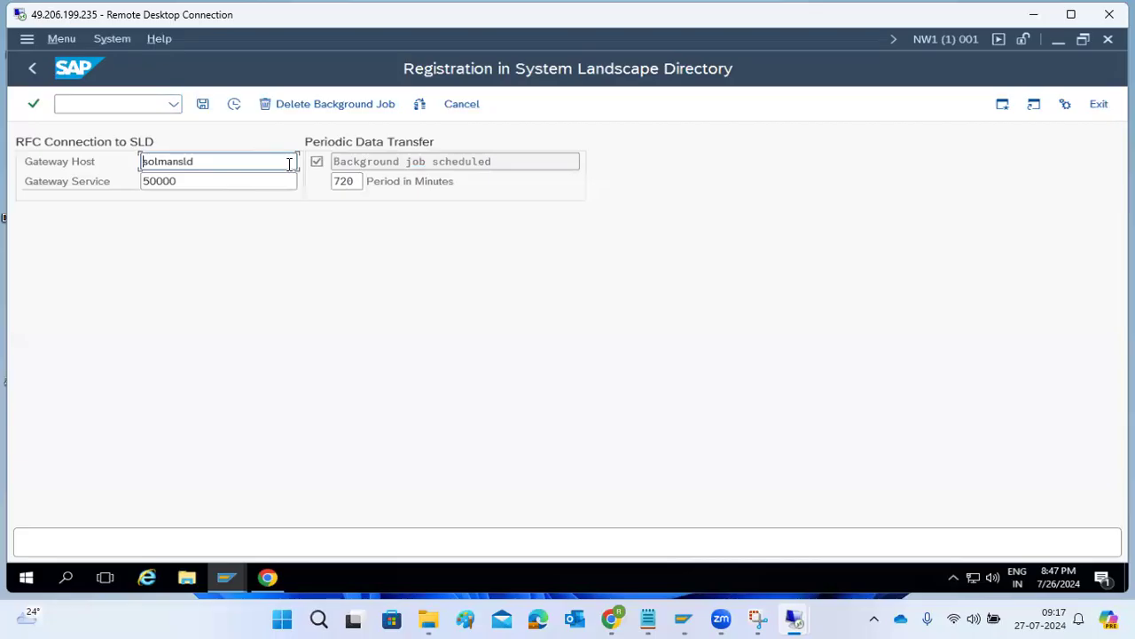
double_click(217, 160)
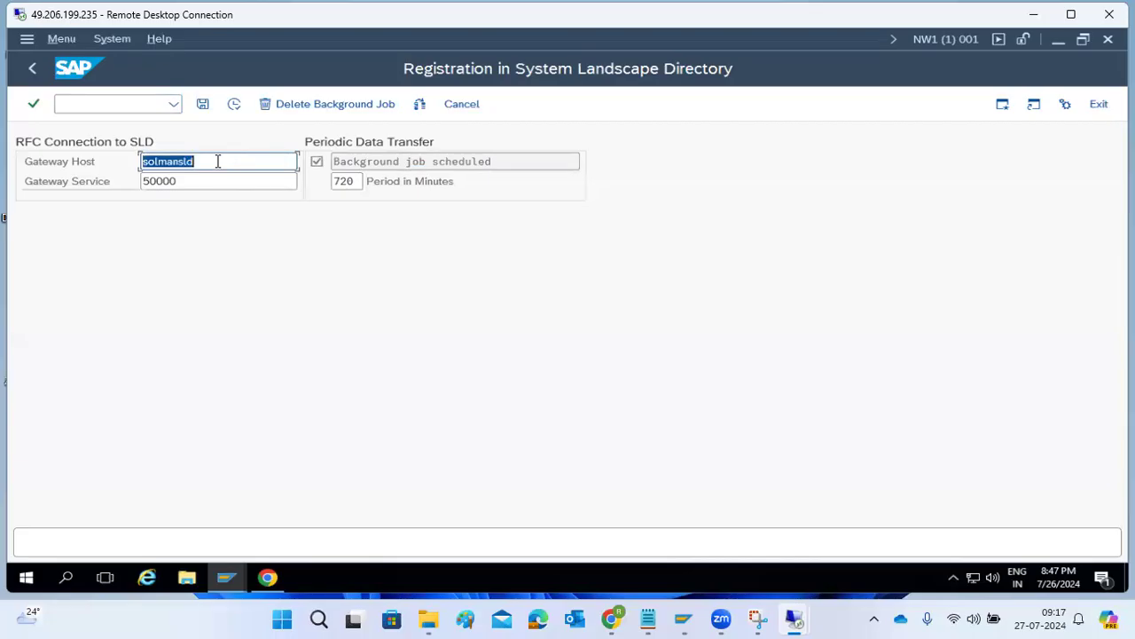
text(sapmigration)
key(Tab)
text(510)
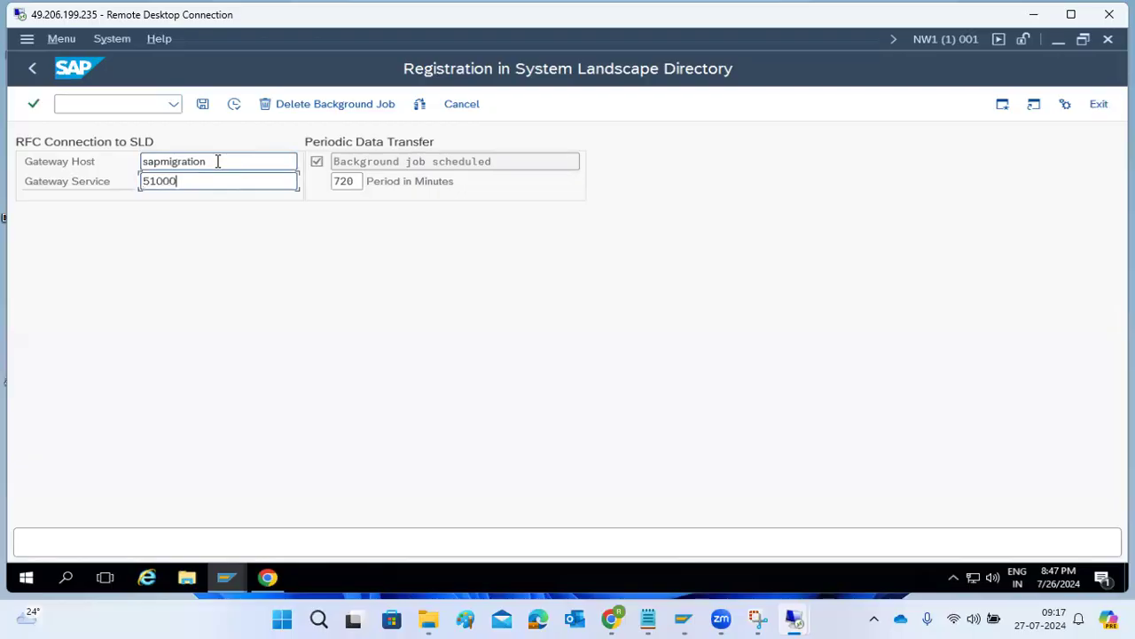
click(236, 105)
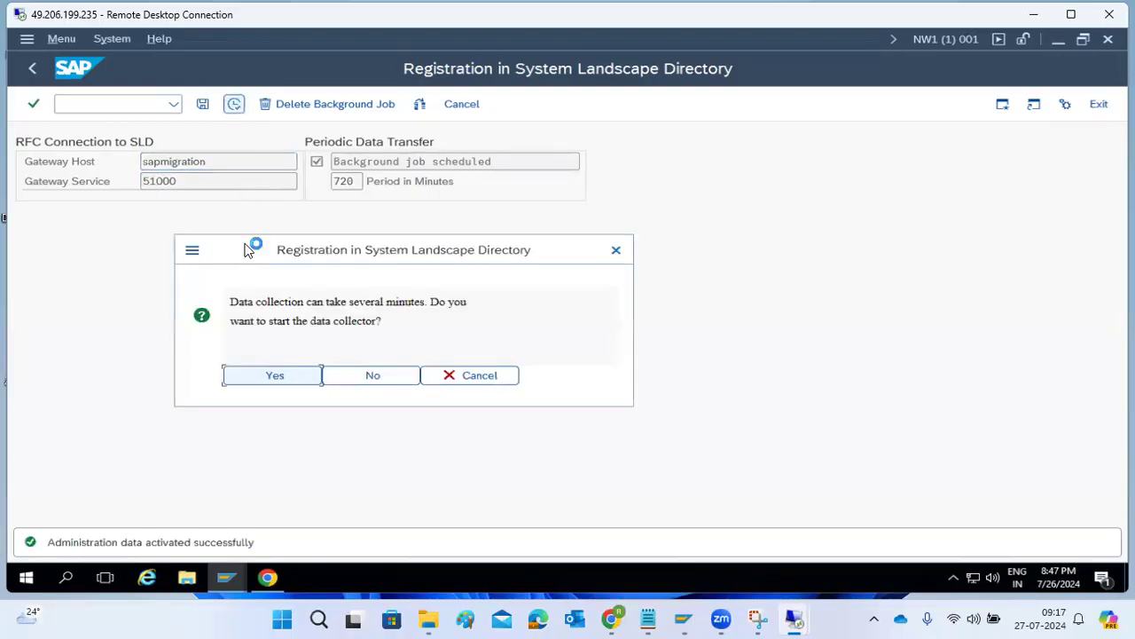
click(261, 380)
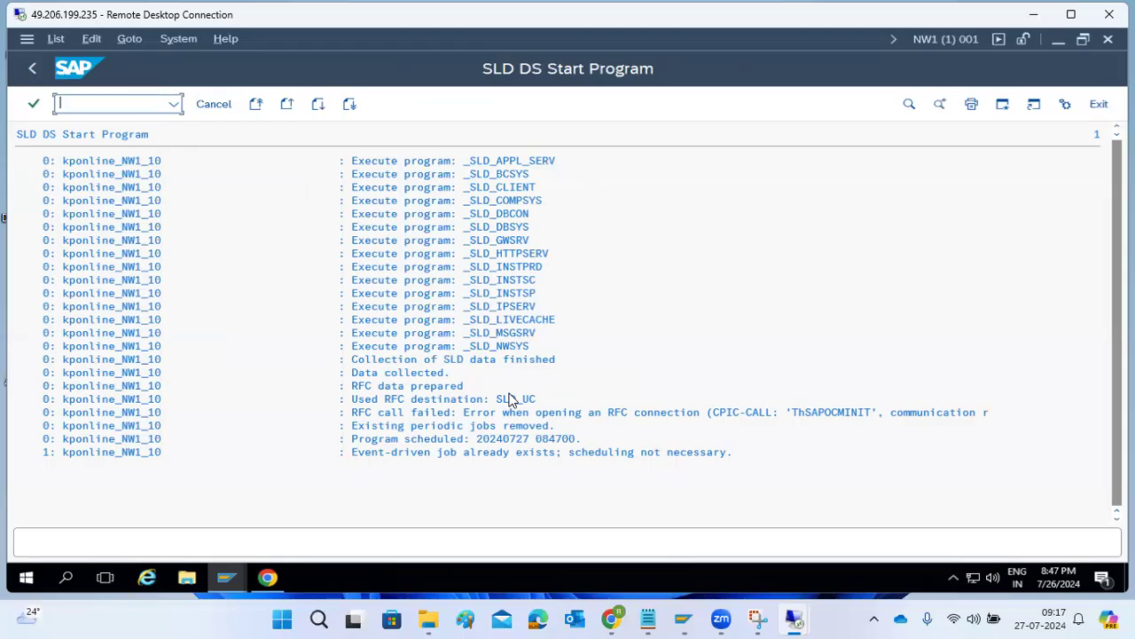
click(273, 580)
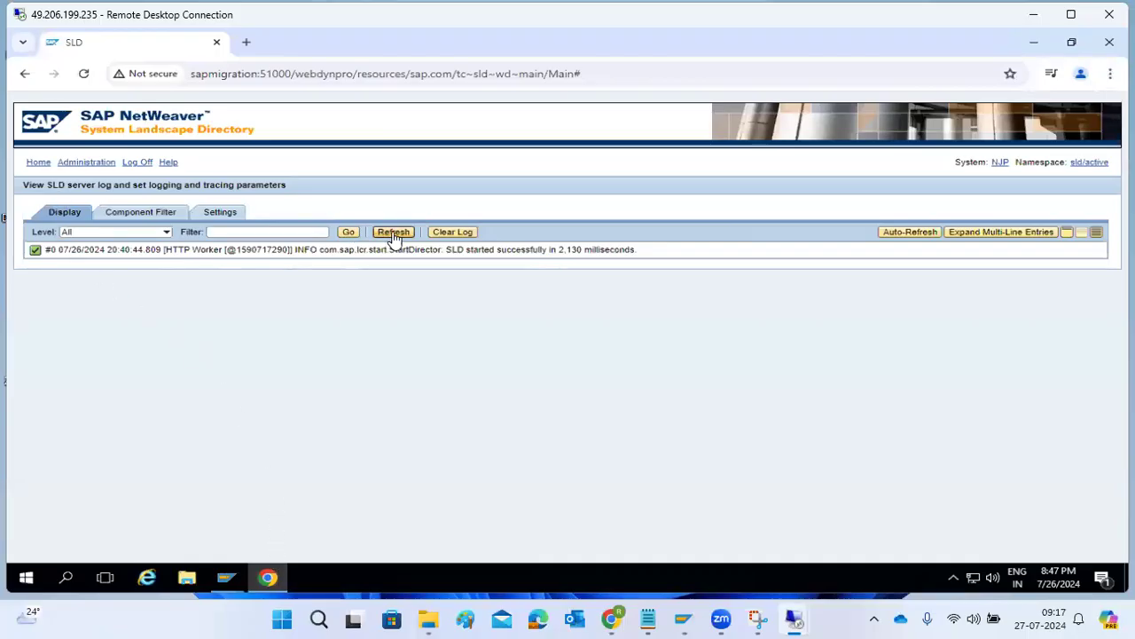
click(395, 234)
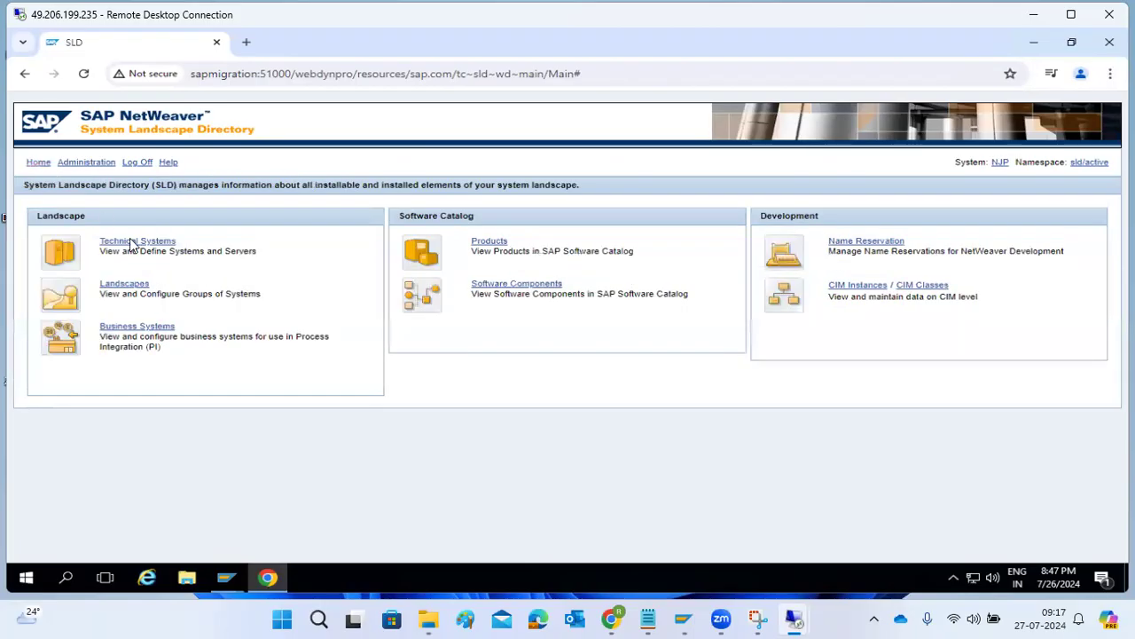
click(132, 244)
drag(162, 229, 348, 255)
click(278, 229)
click(154, 257)
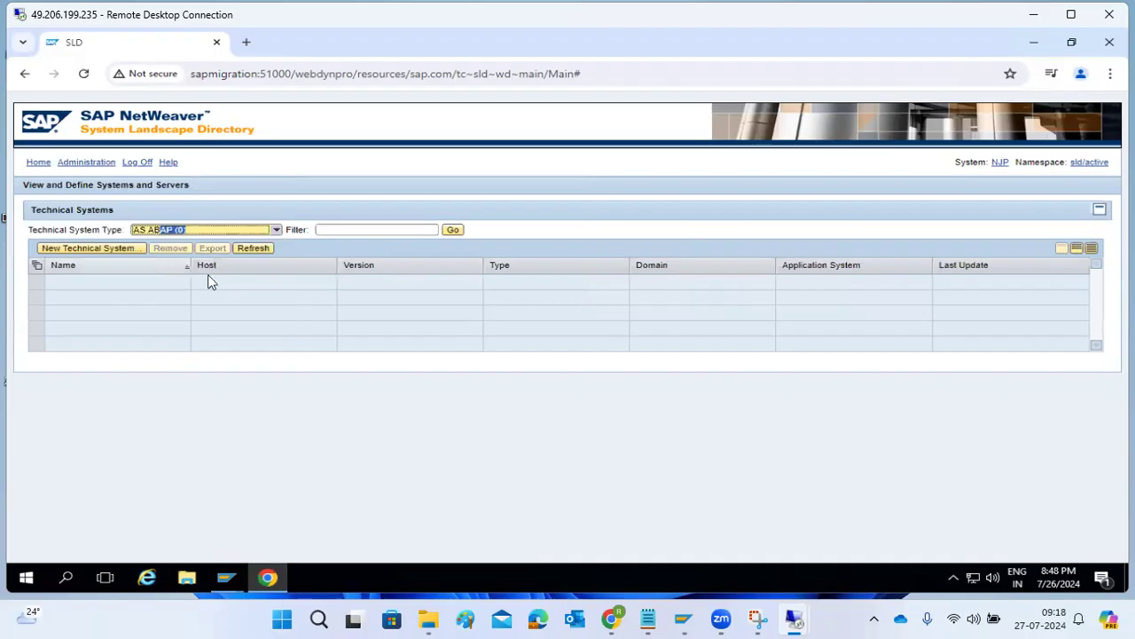
click(269, 578)
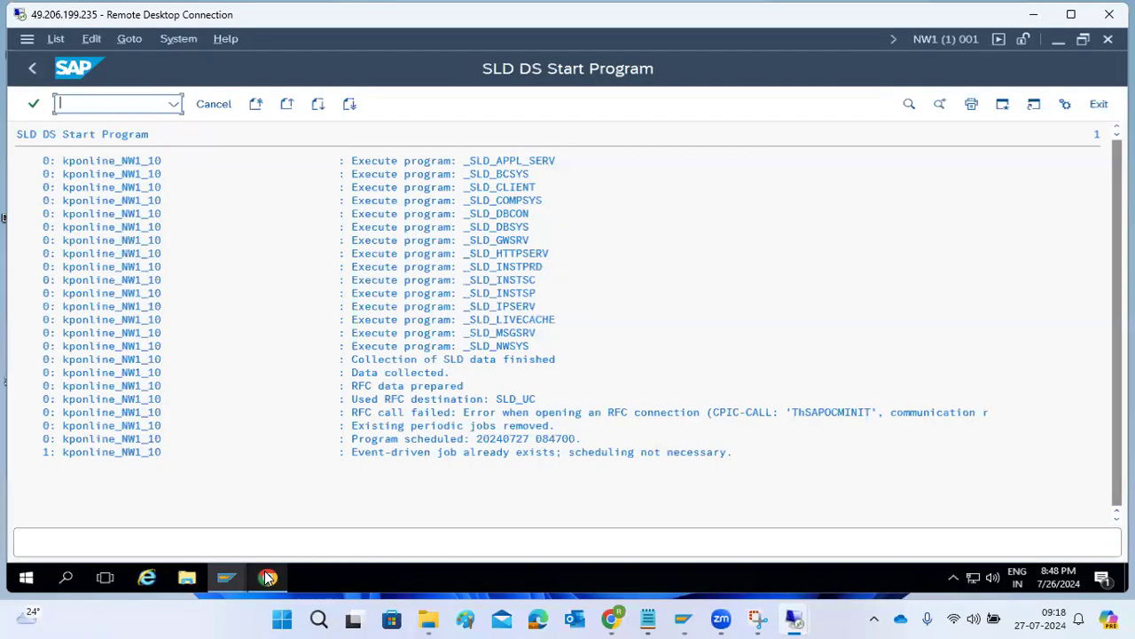
Back out of RZ70, confirming the exit of local SLD administration, to SAP Easy Access.
click(36, 68)
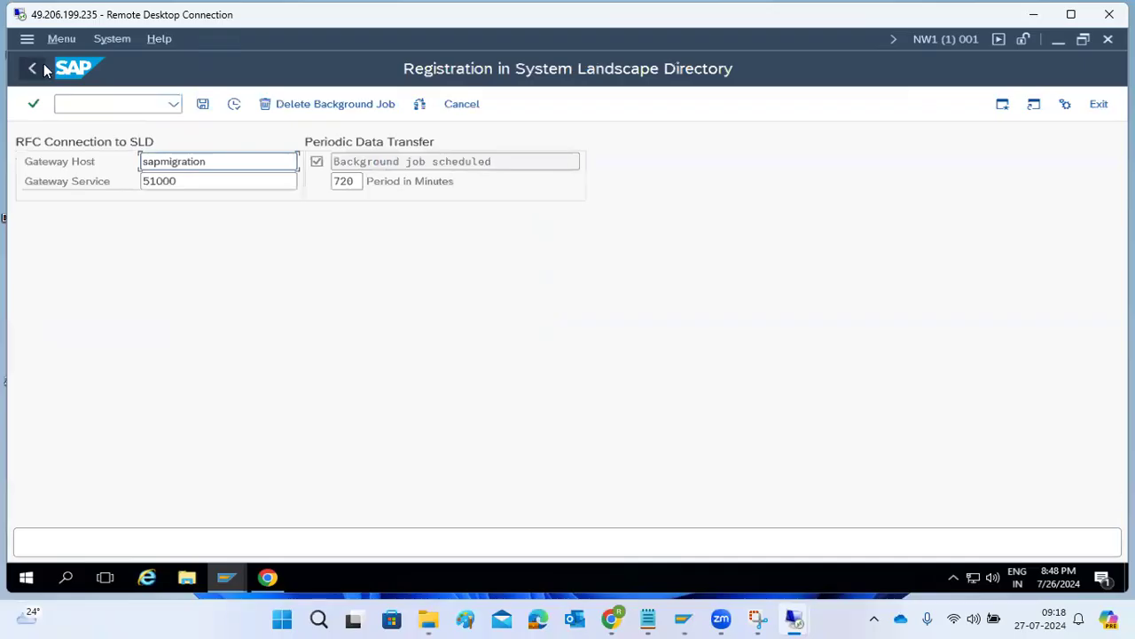
click(42, 66)
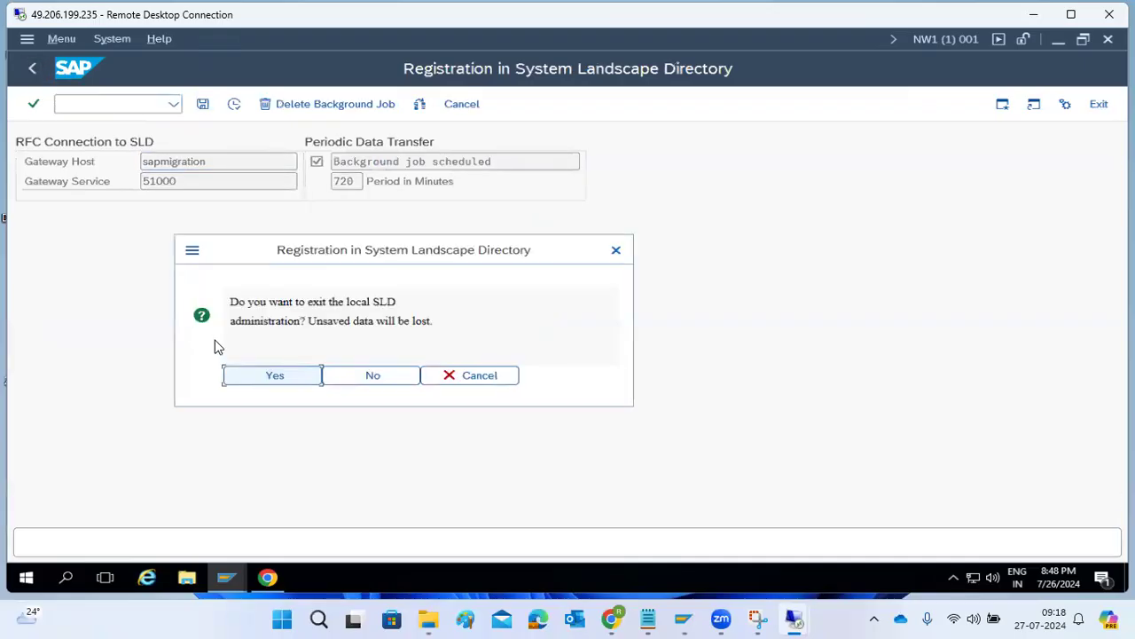
click(261, 375)
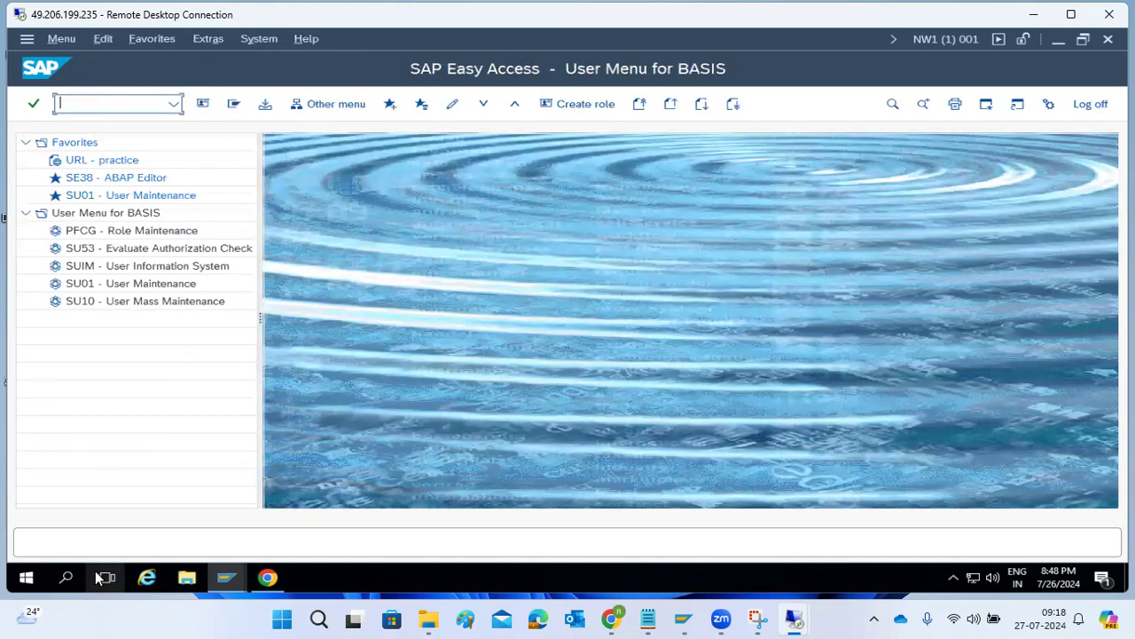
Open a Command Prompt on the kponline virtual machine via Start search for cmd.
mouse_move(794, 618)
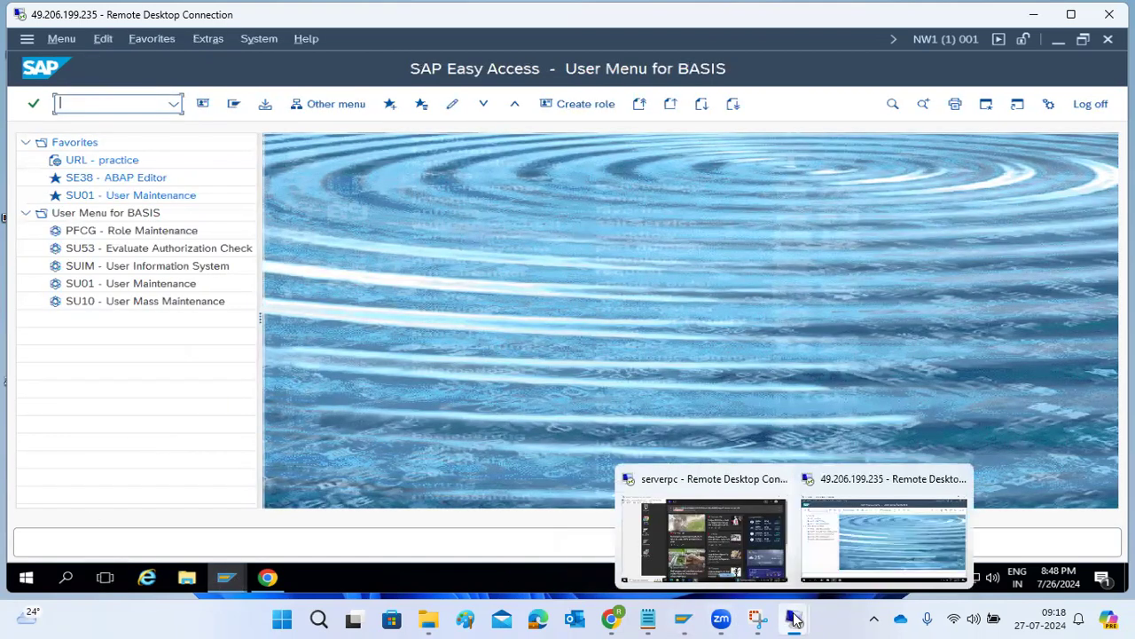
click(747, 550)
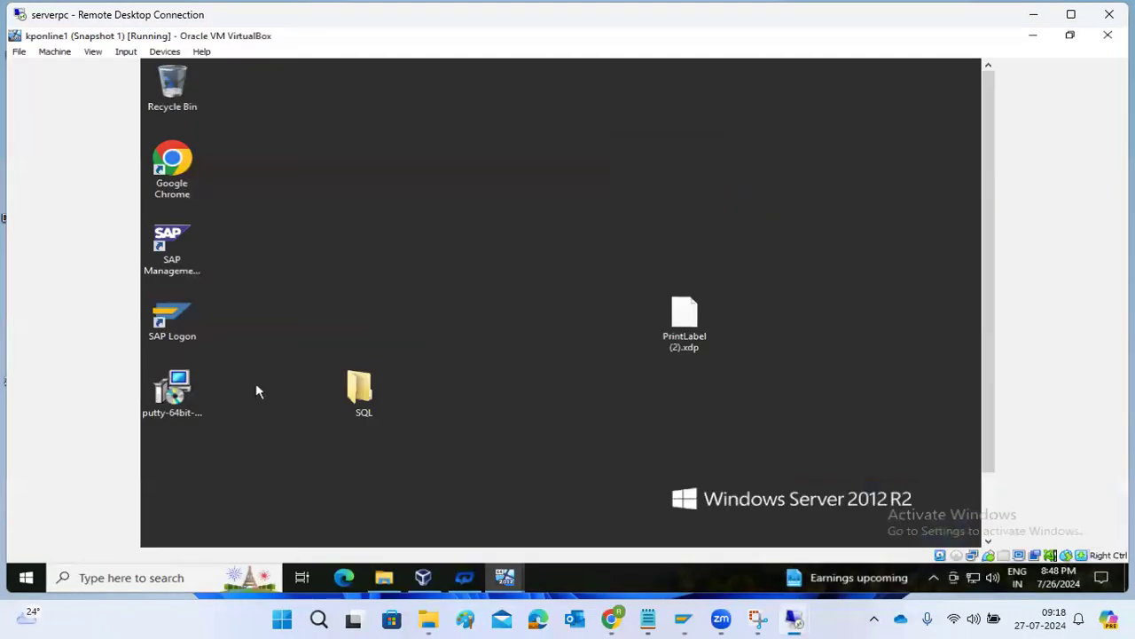
mouse_move(504, 577)
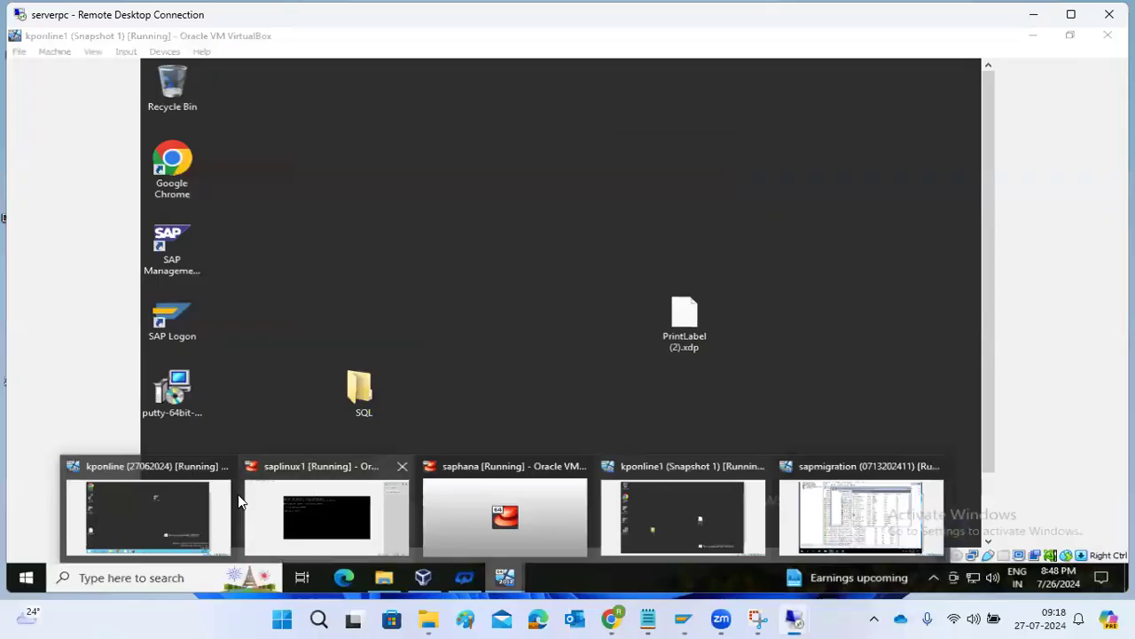
click(108, 501)
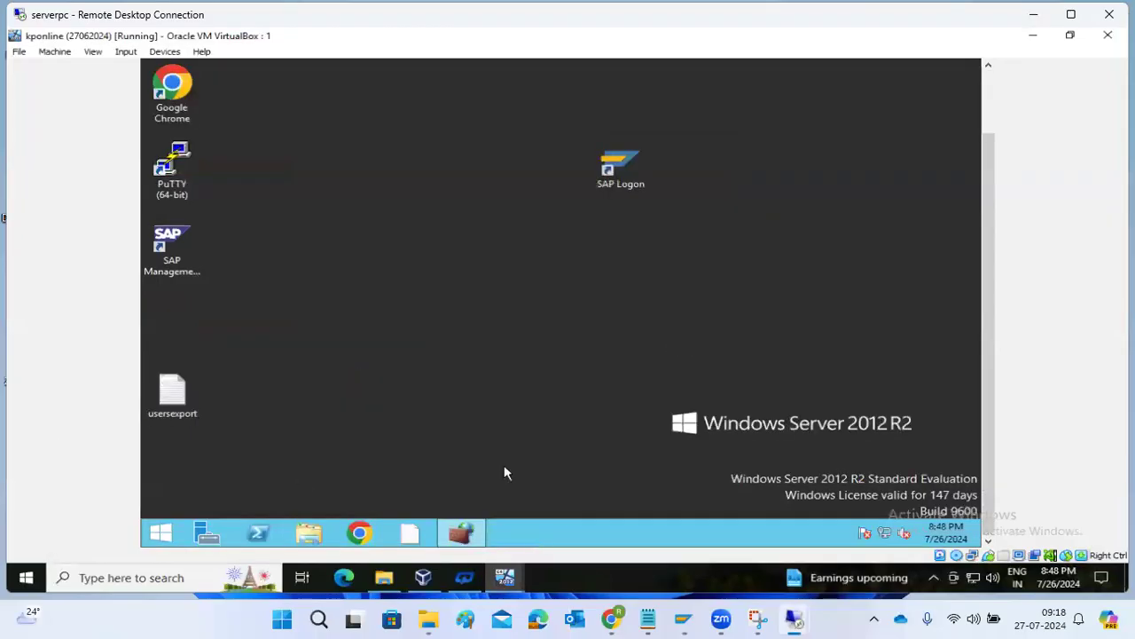
click(147, 534)
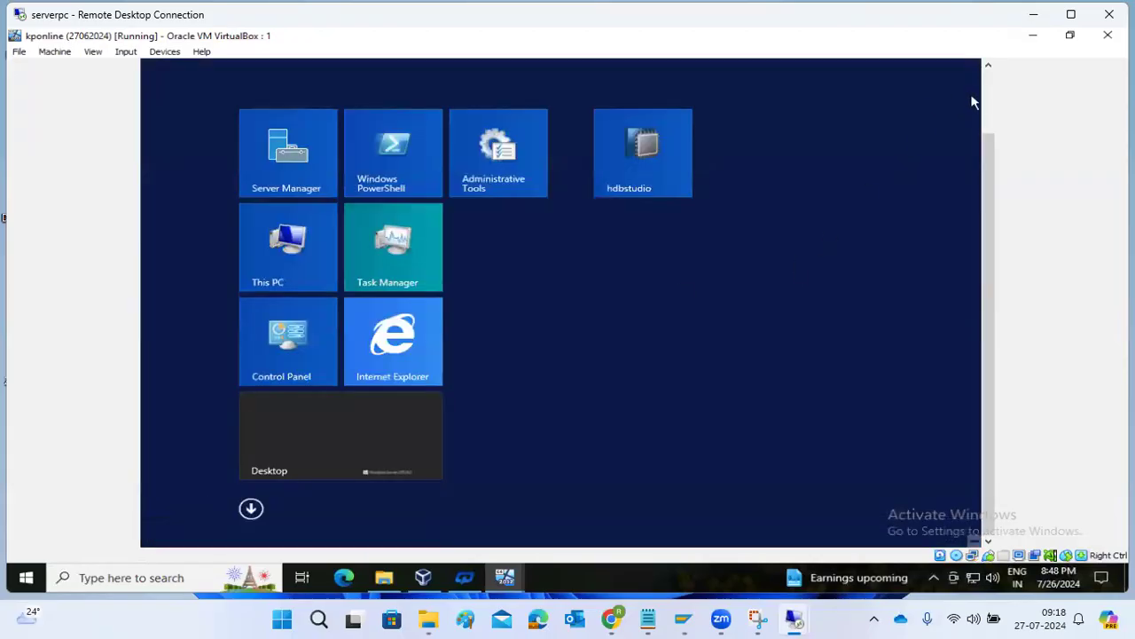
click(986, 105)
click(928, 119)
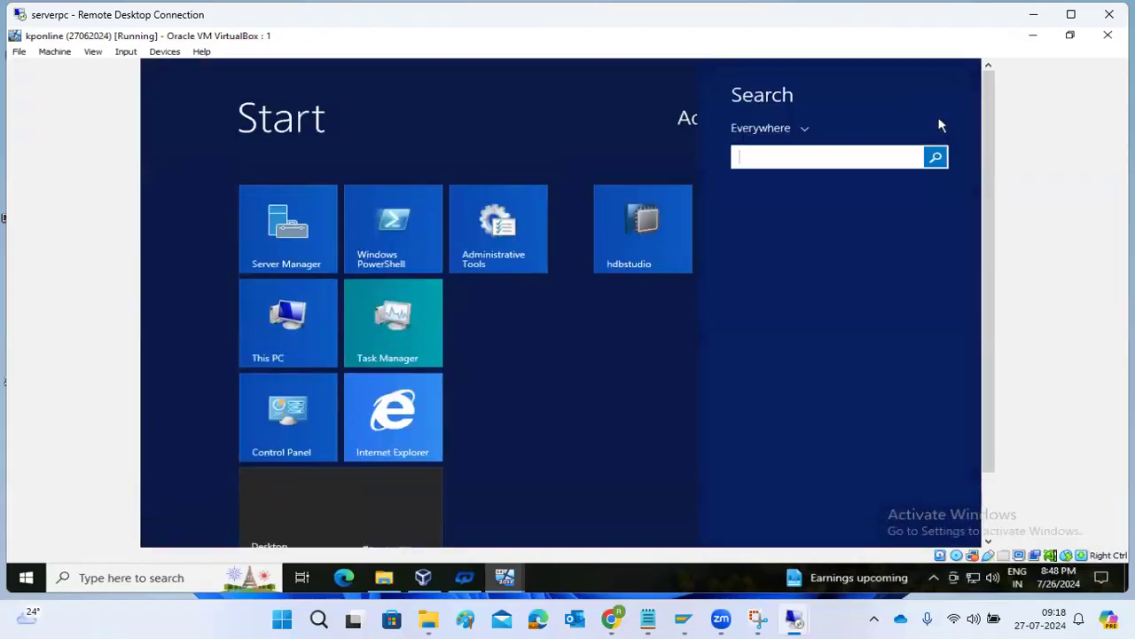
text(cmd)
key(Return)
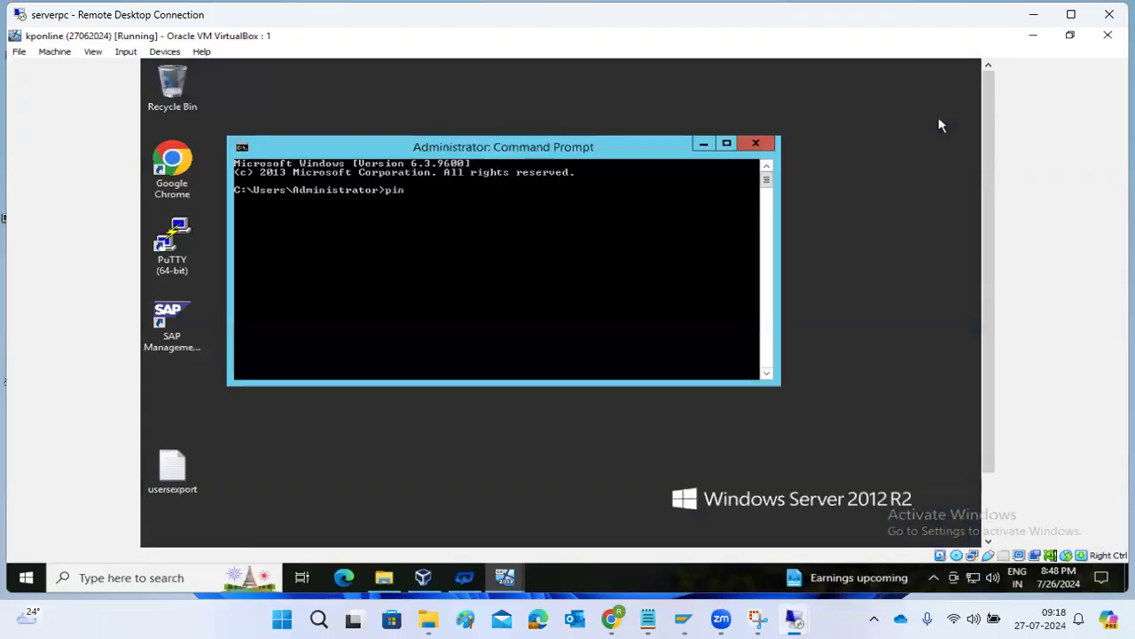
Ping sapmigration, see replies from 192.168.0.116, stop it and close the prompt.
text(ping sapmigration)
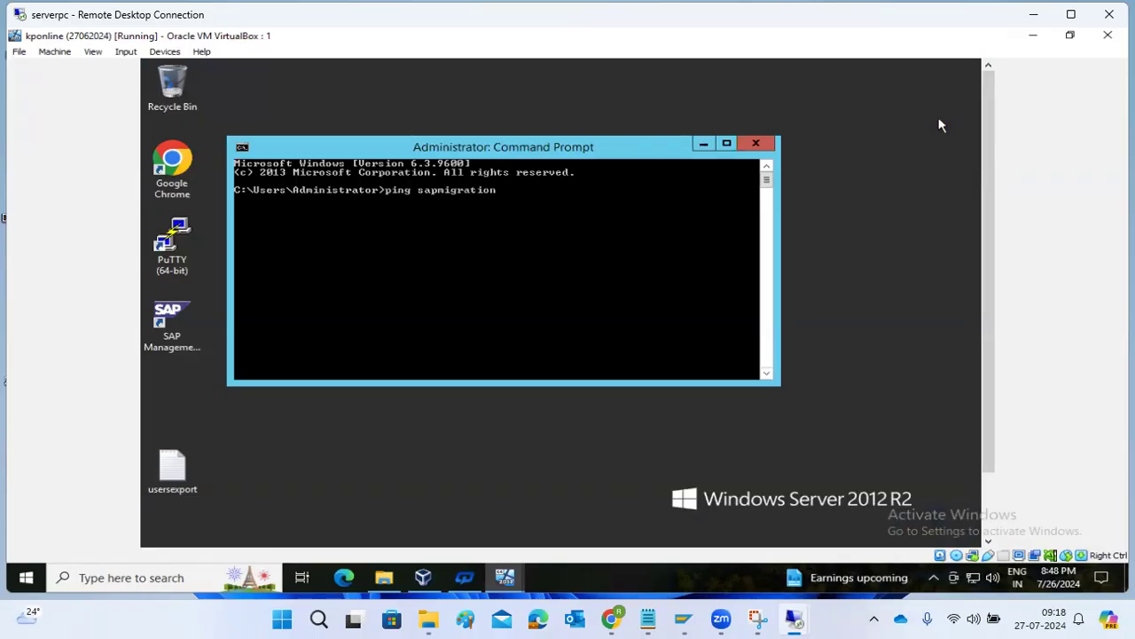
key(Return)
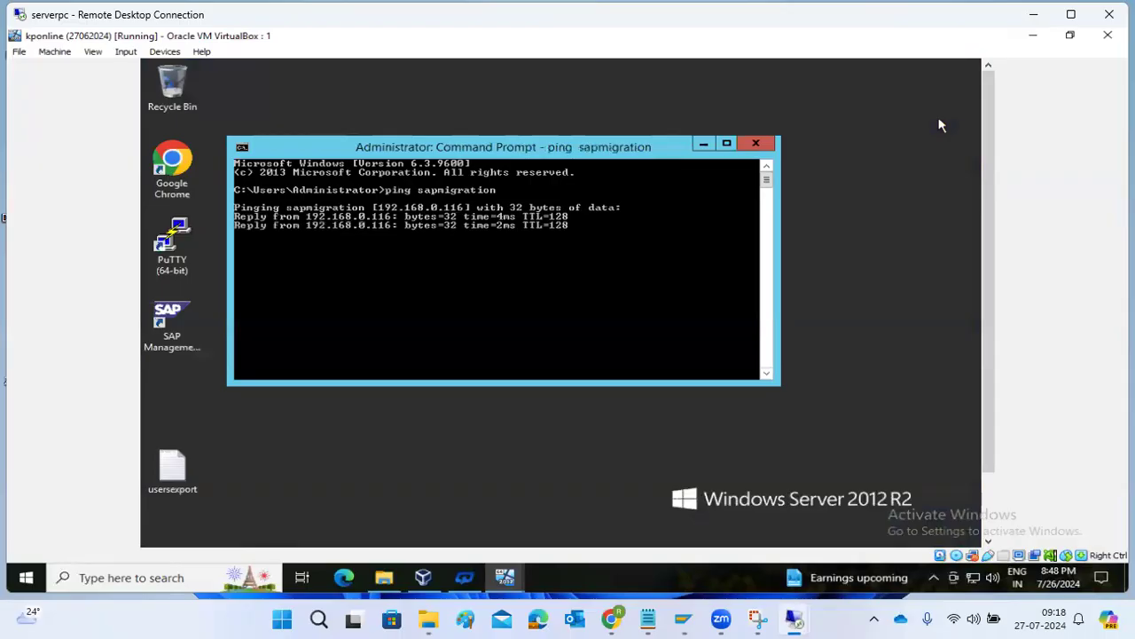
key(ctrl+c)
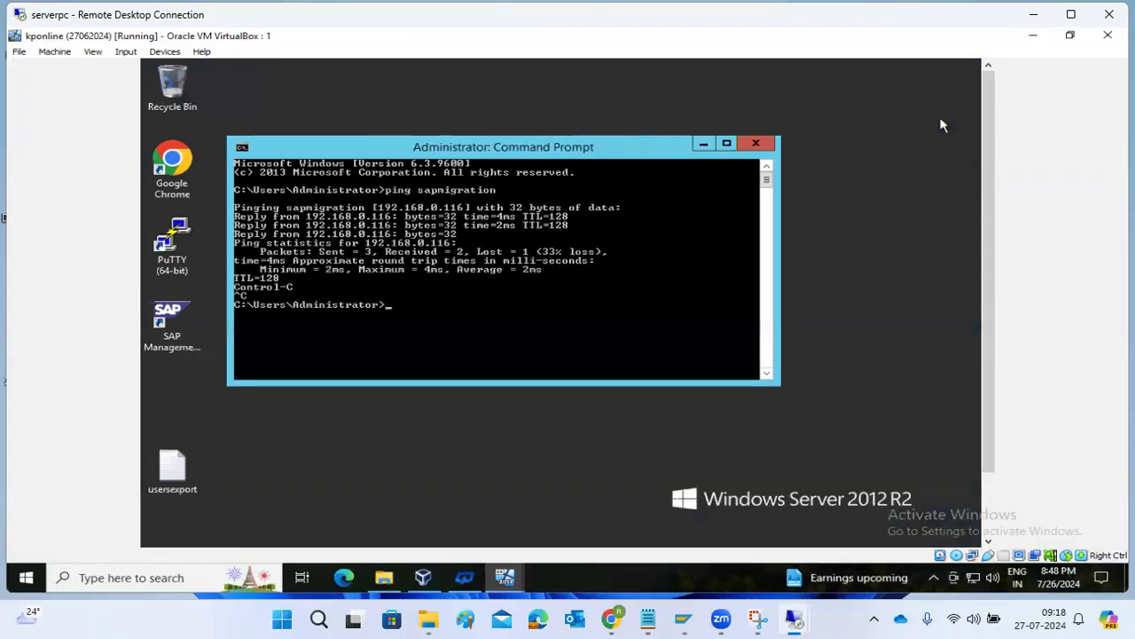
click(768, 144)
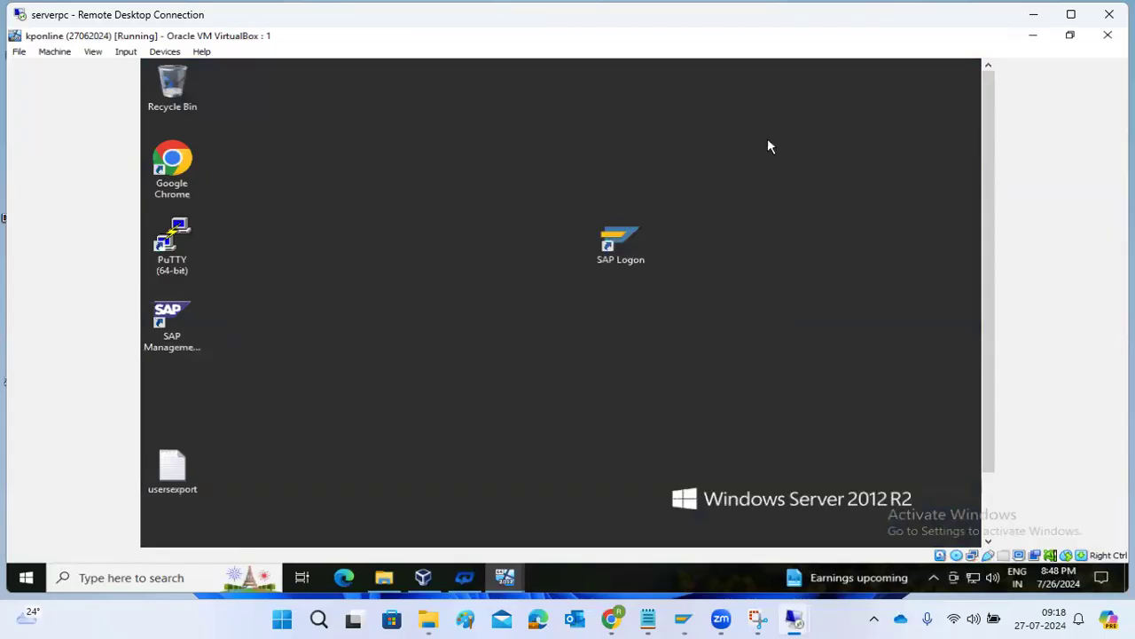
Open Windows search on the sapmigration virtual machine.
drag(990, 469, 983, 523)
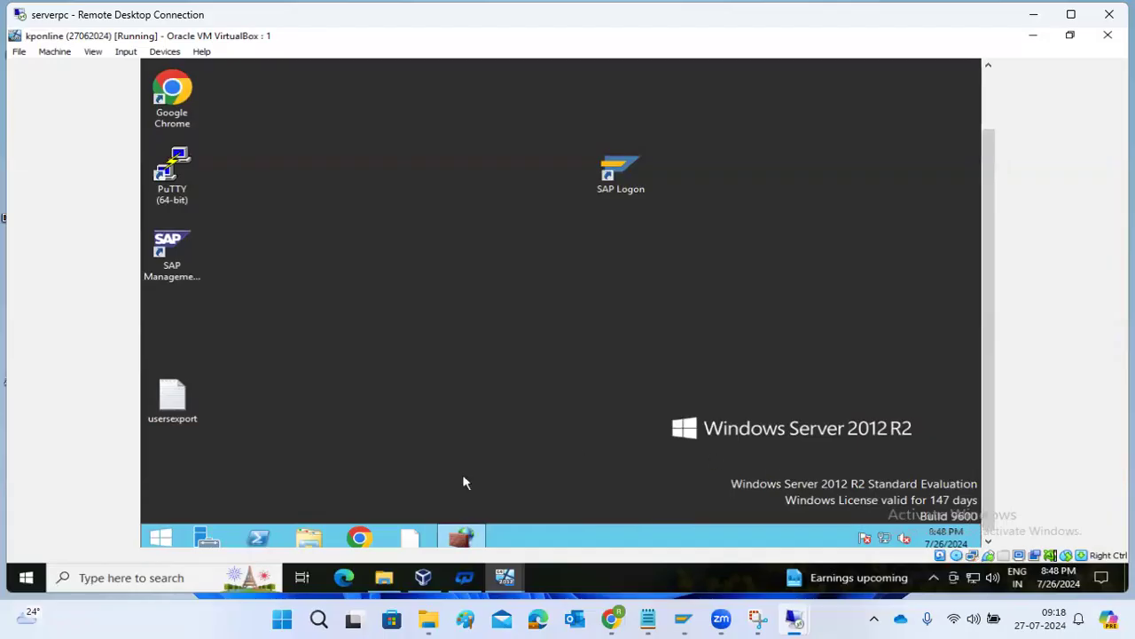
mouse_move(502, 575)
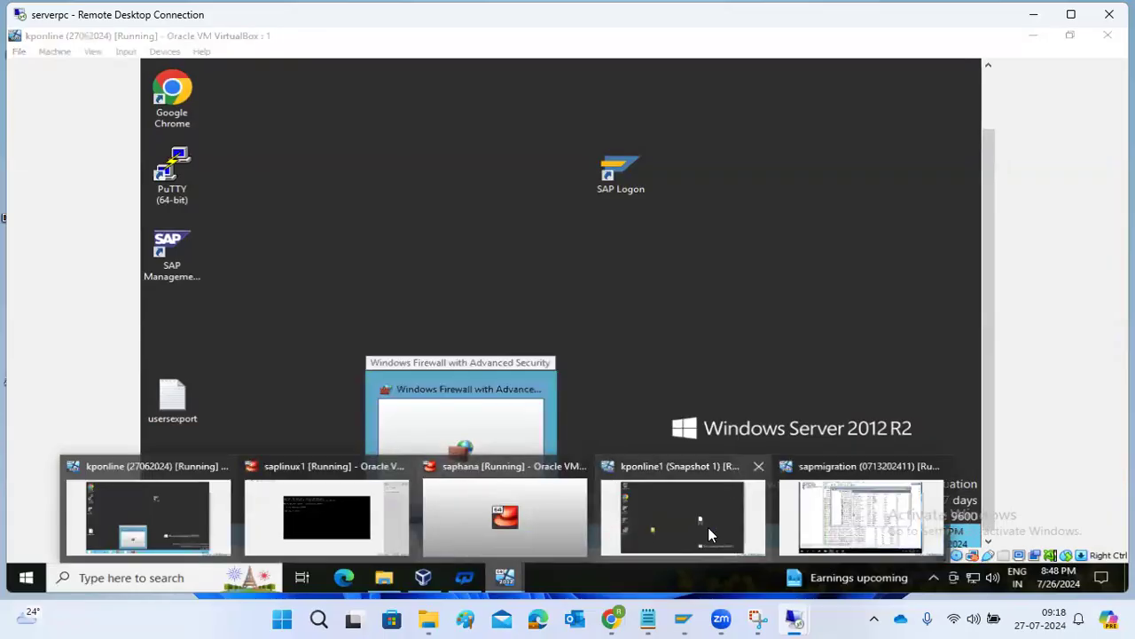
click(808, 511)
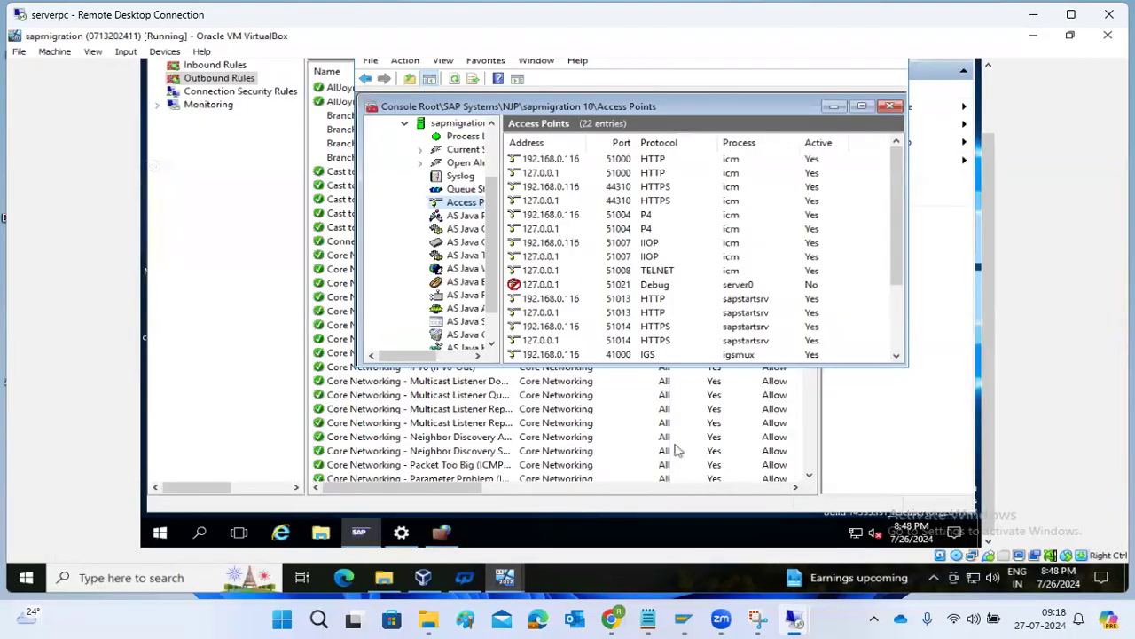
click(199, 532)
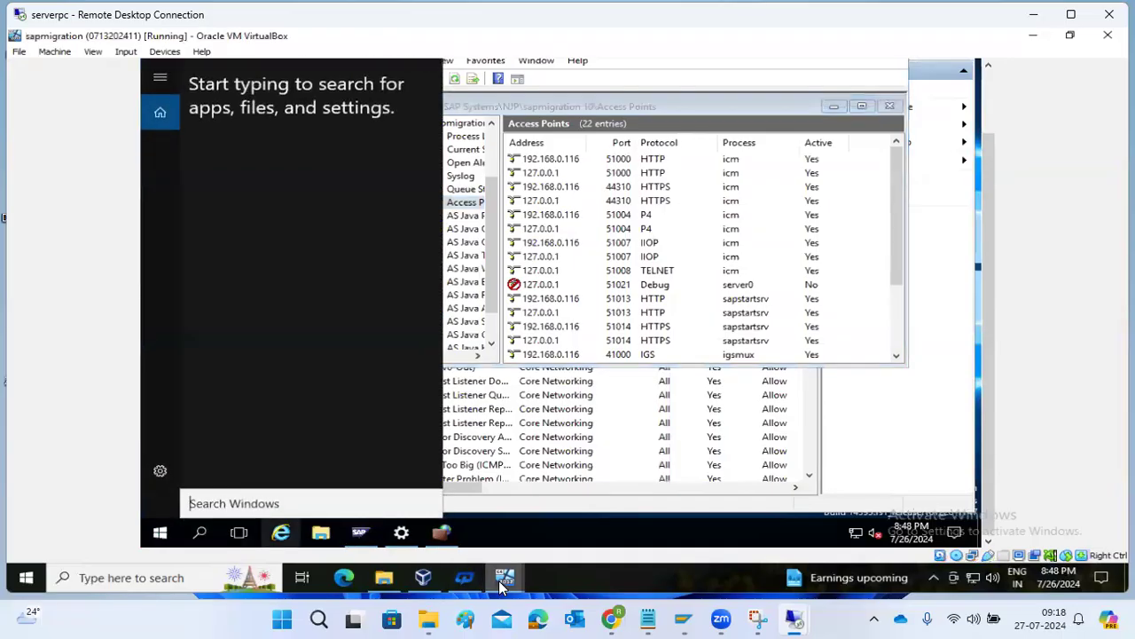
On kponline1, open cmd, ping sapmigration with 4/4 replies, and close the prompt.
mouse_move(503, 583)
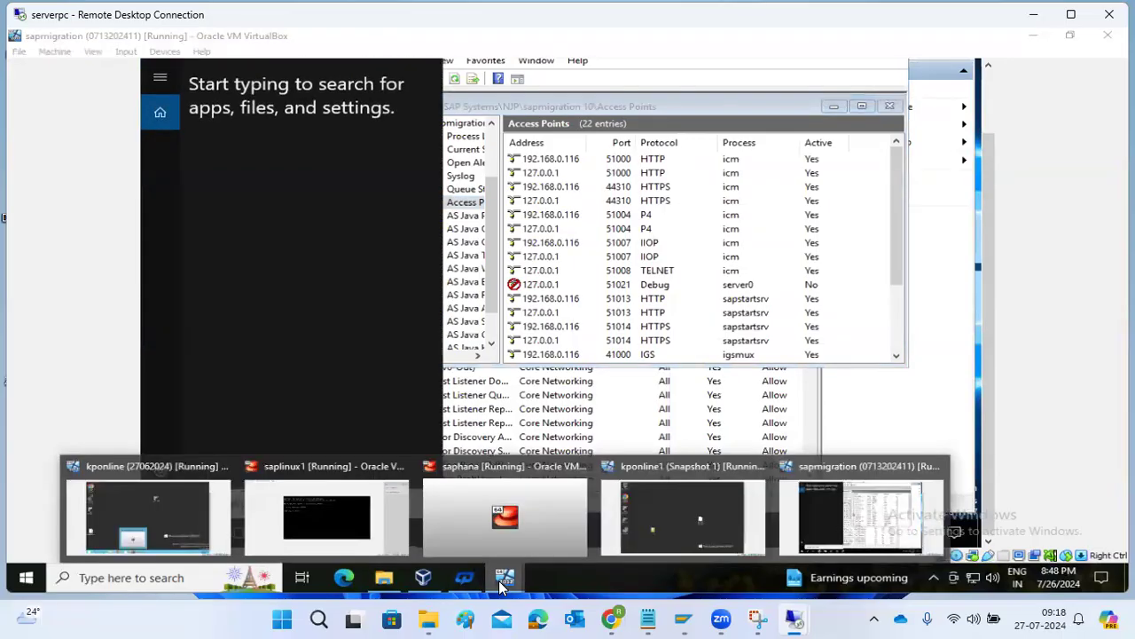
click(638, 516)
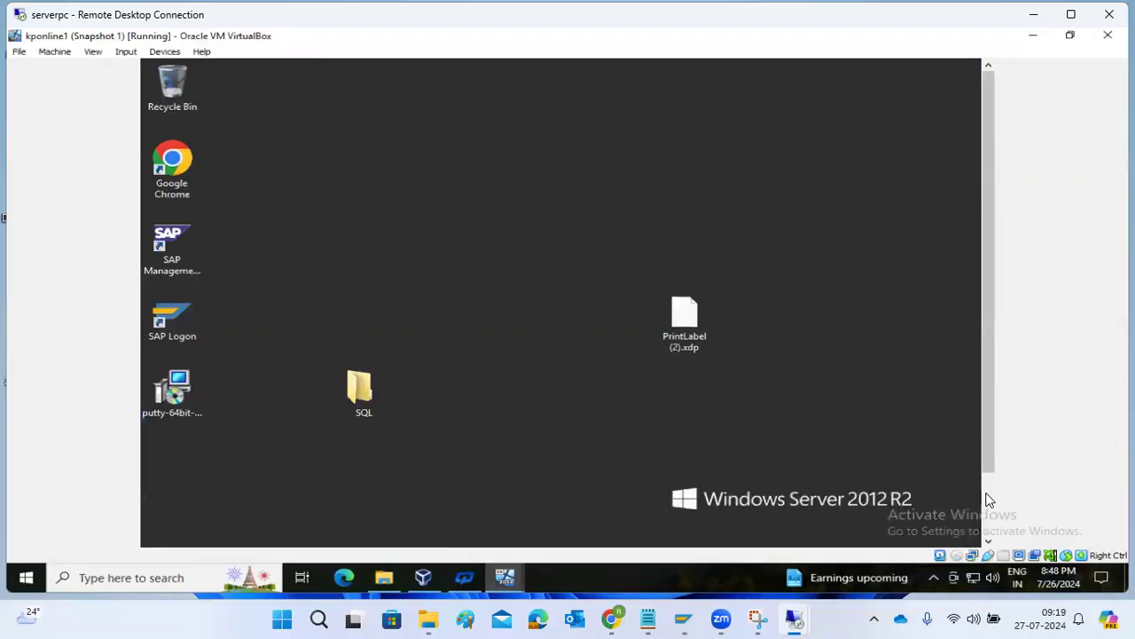
click(157, 531)
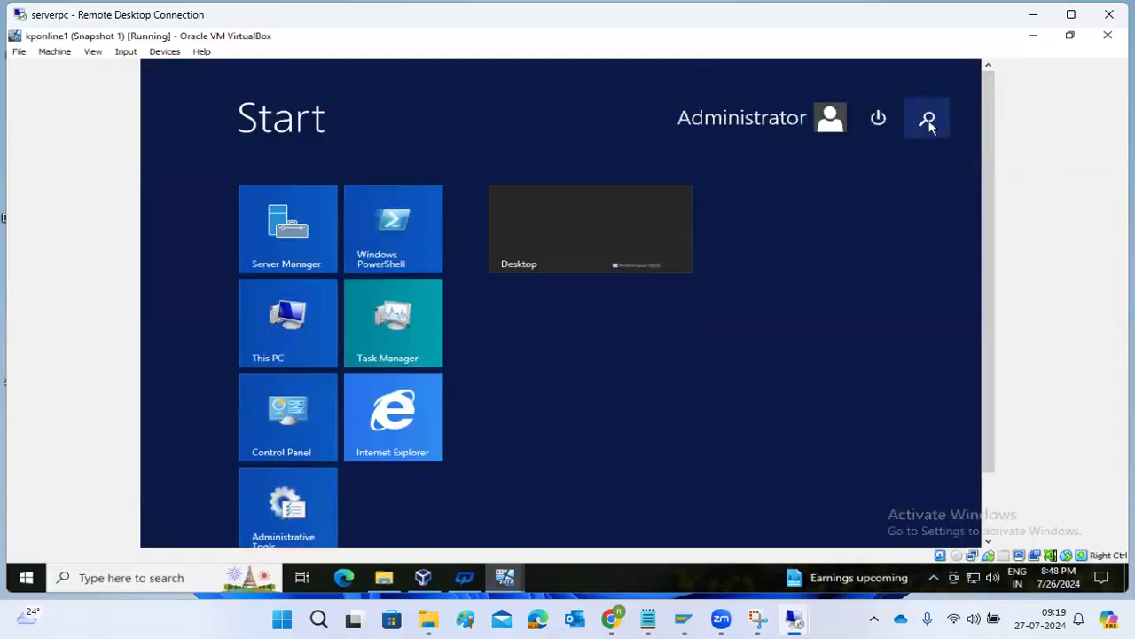
click(927, 120)
text(cmd)
key(Return)
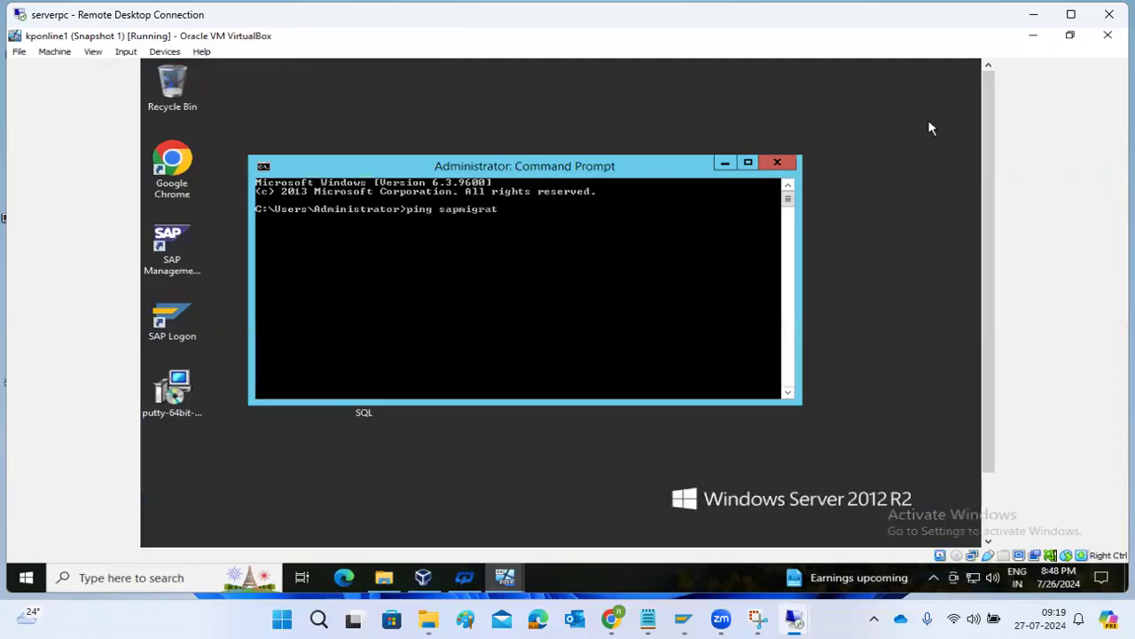
key(Return)
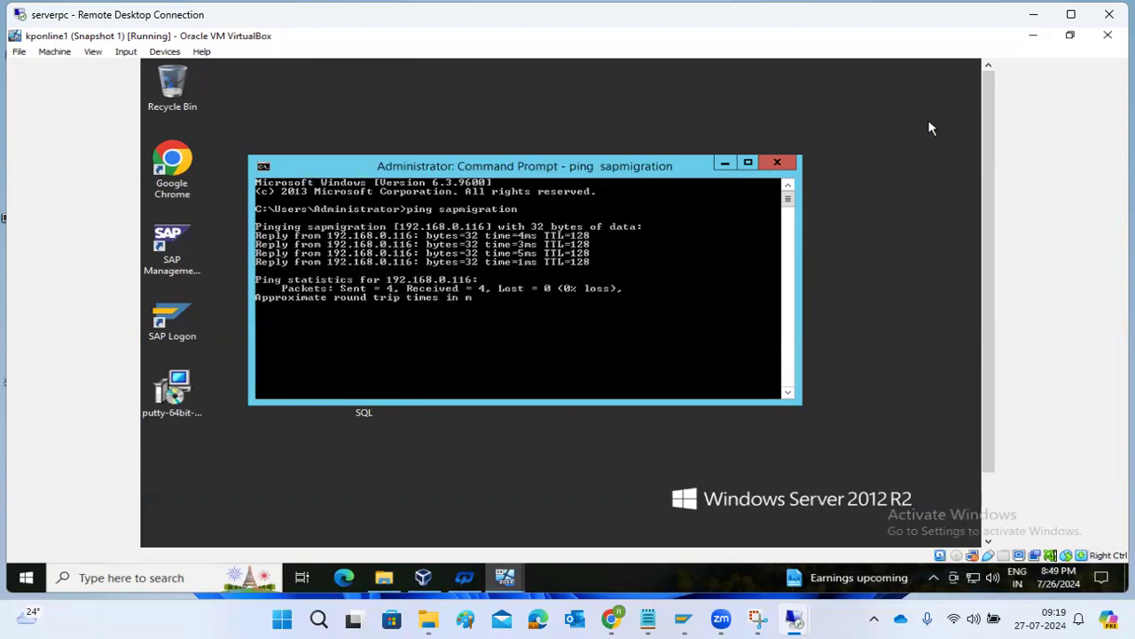
click(778, 163)
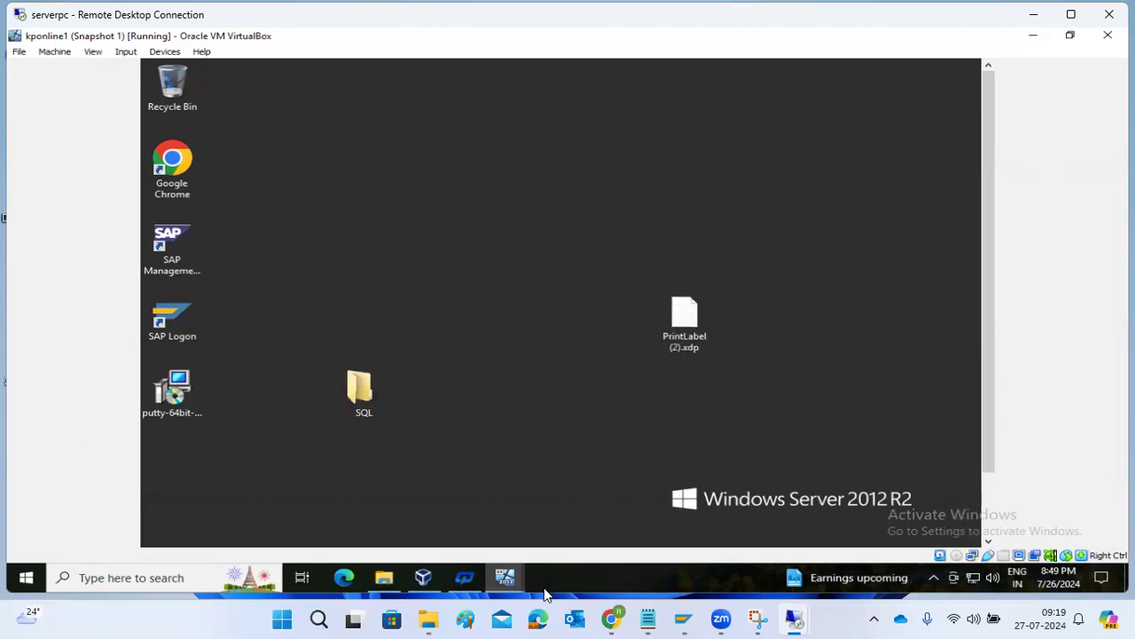
mouse_move(506, 577)
click(816, 504)
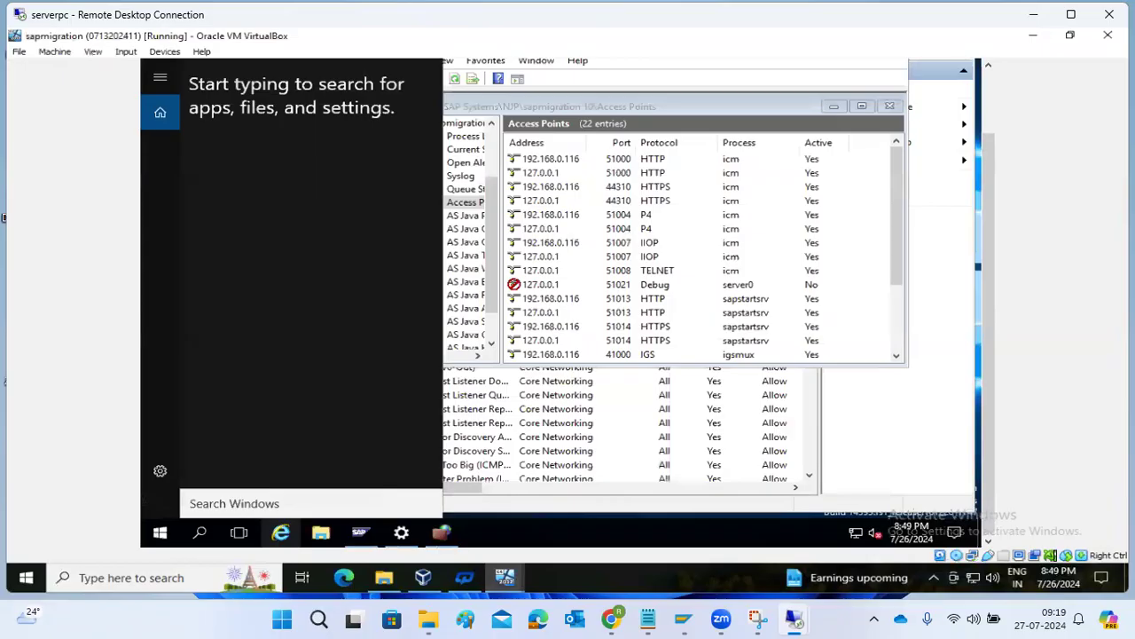
click(600, 421)
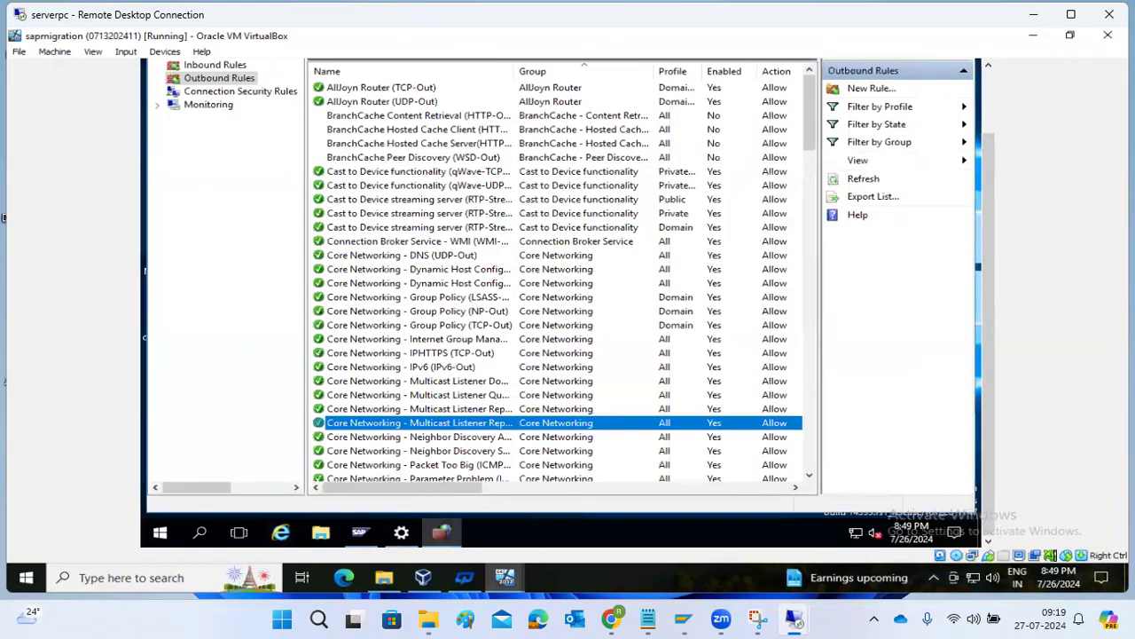
click(206, 67)
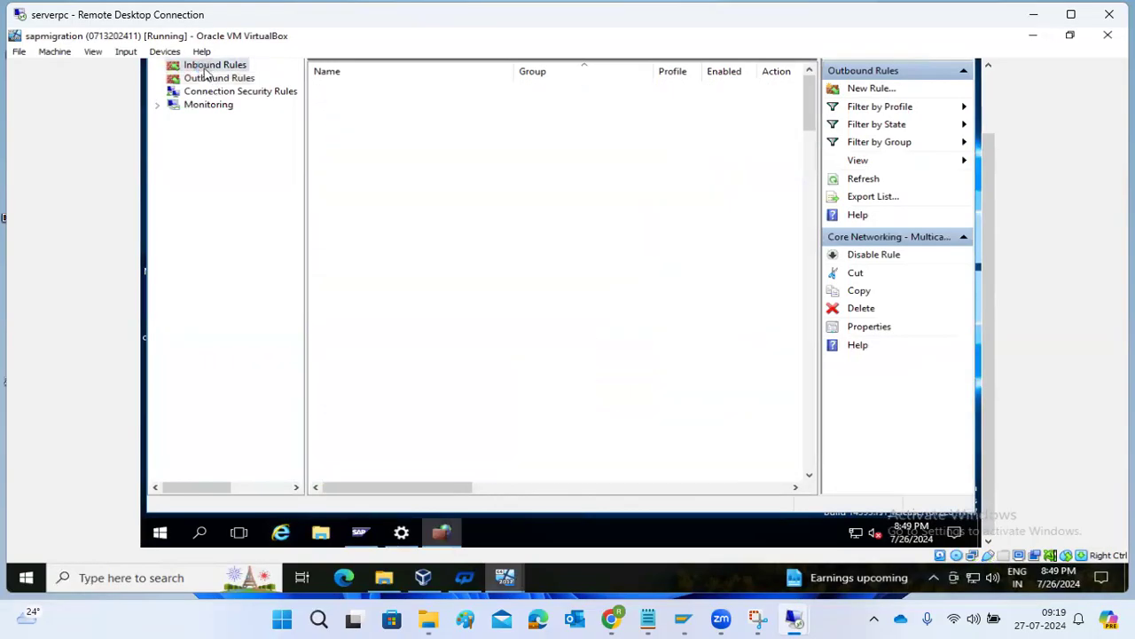
click(348, 90)
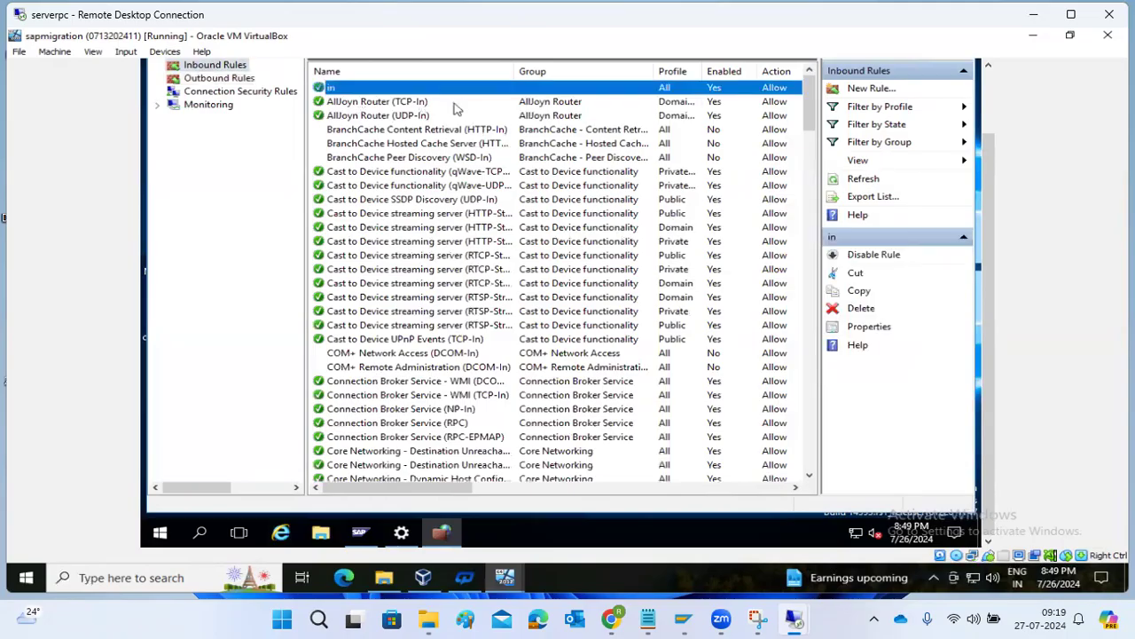
double_click(540, 91)
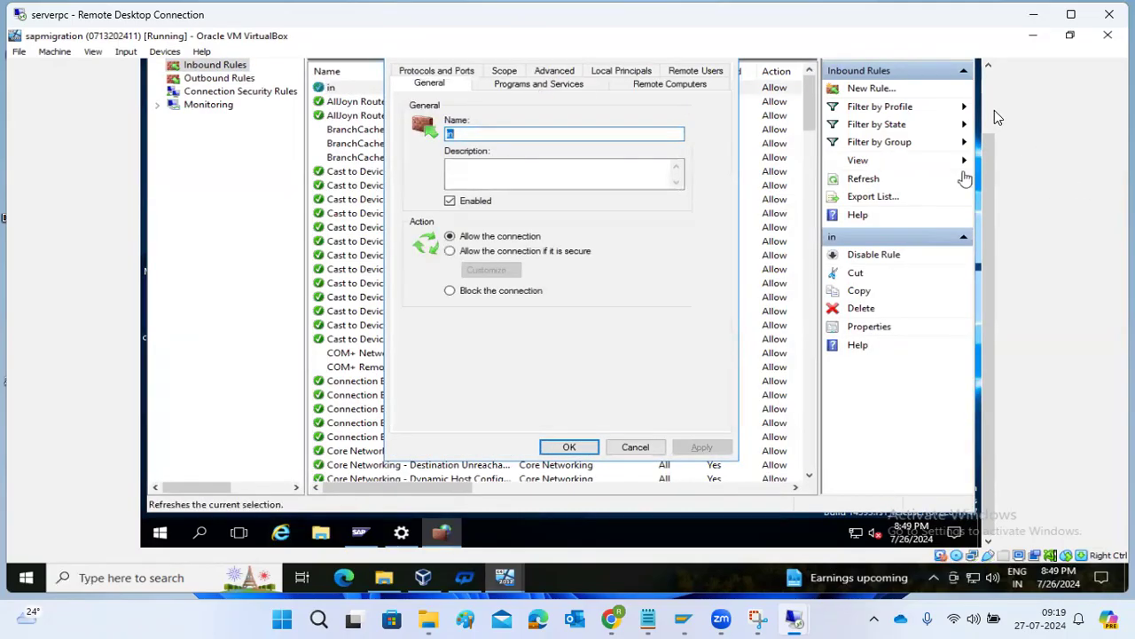
click(995, 110)
click(432, 146)
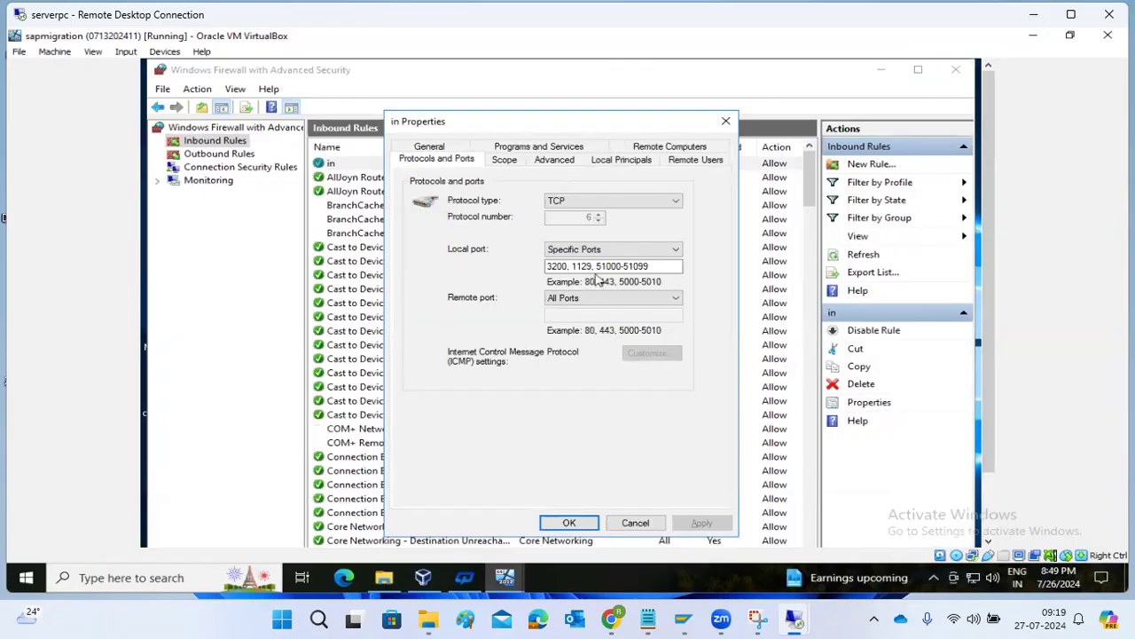
click(566, 523)
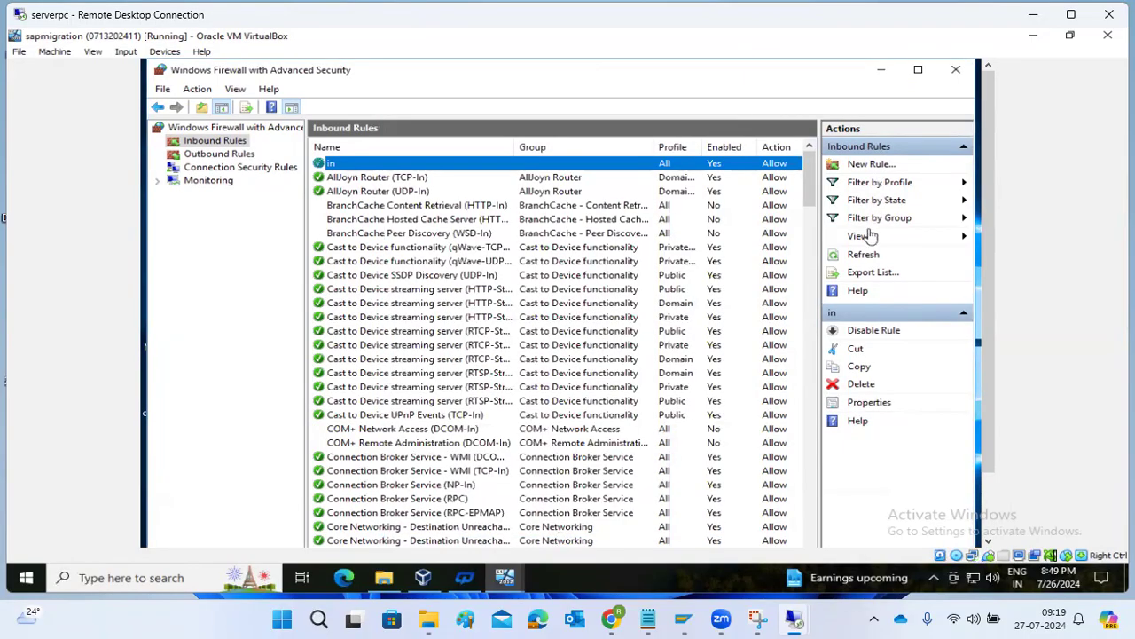
Disable rule 'in', add inbound rule 'inall' allowing all local TCP ports, then list outbound rules.
click(871, 331)
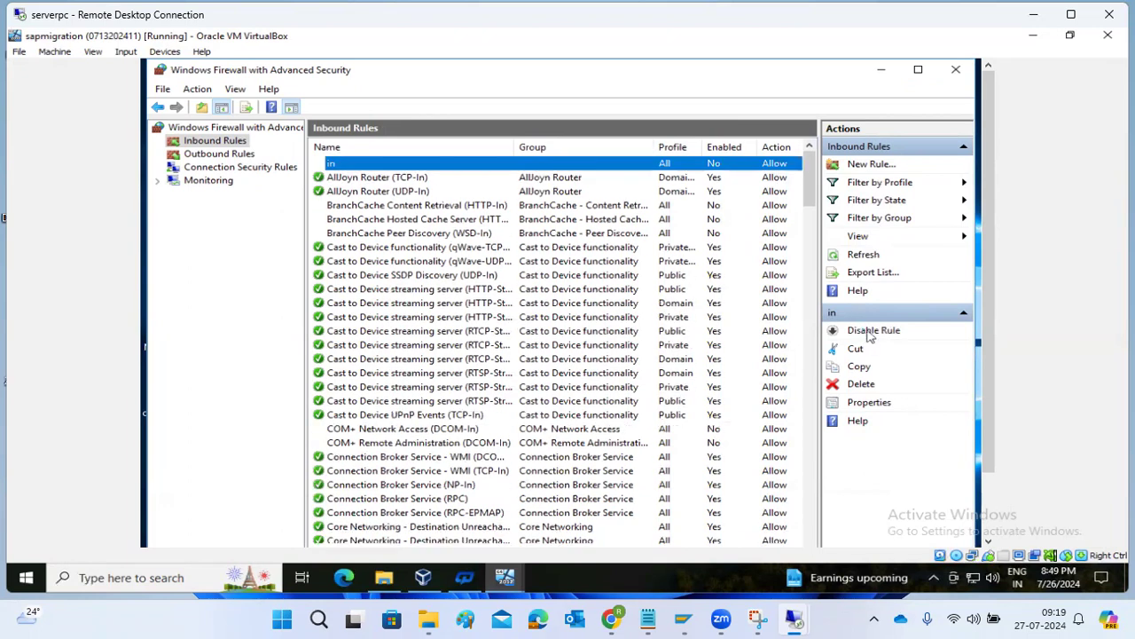
click(859, 165)
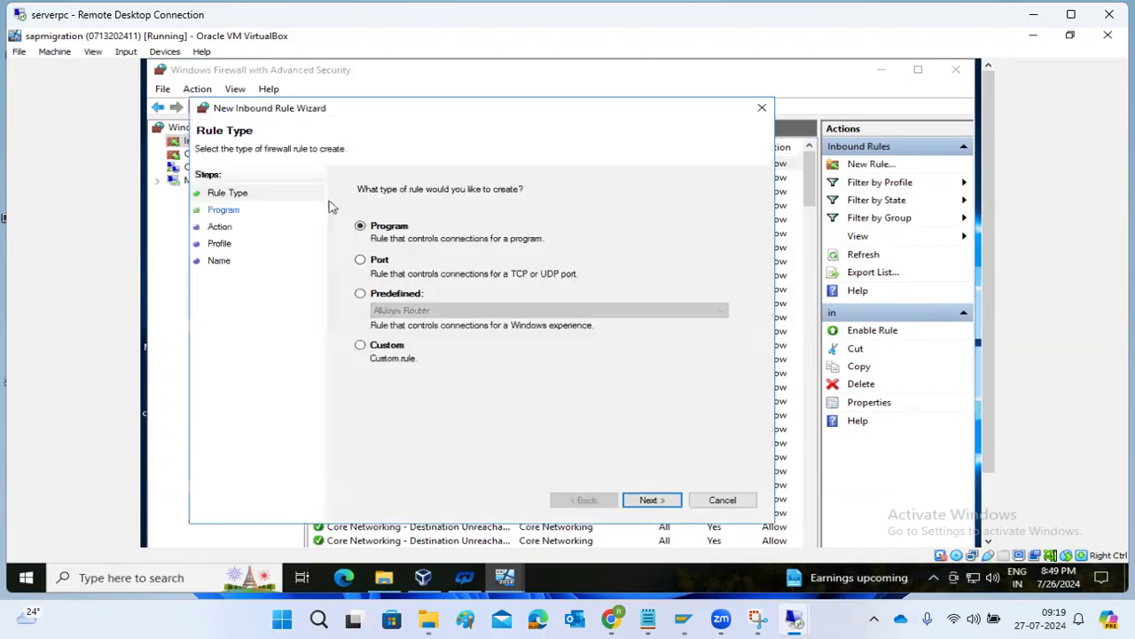
click(384, 263)
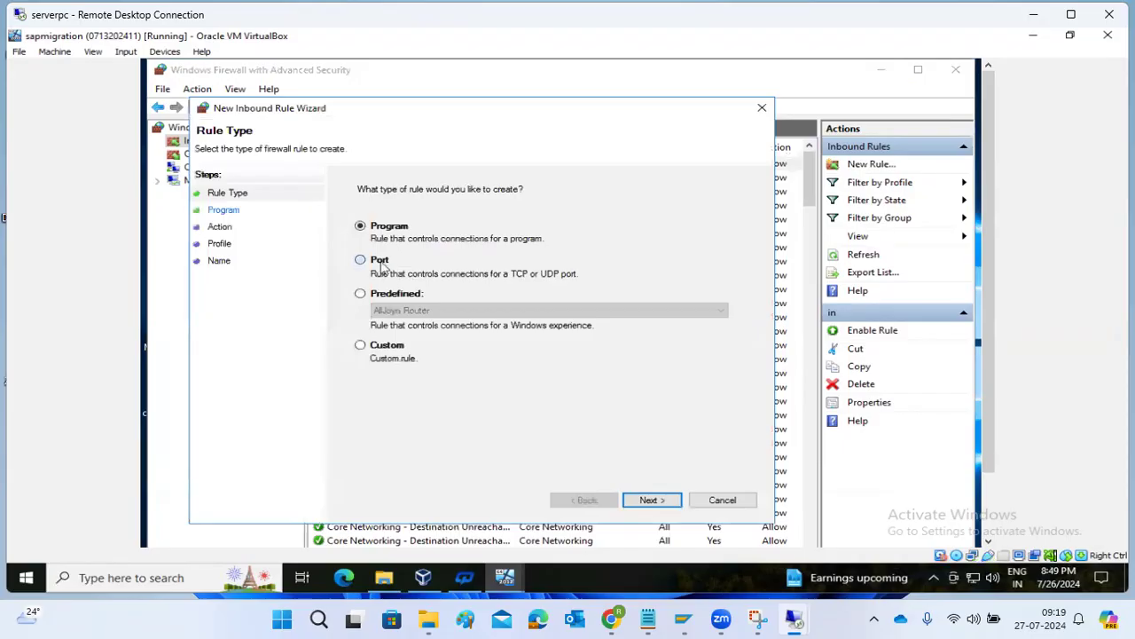
click(650, 499)
click(384, 288)
click(648, 499)
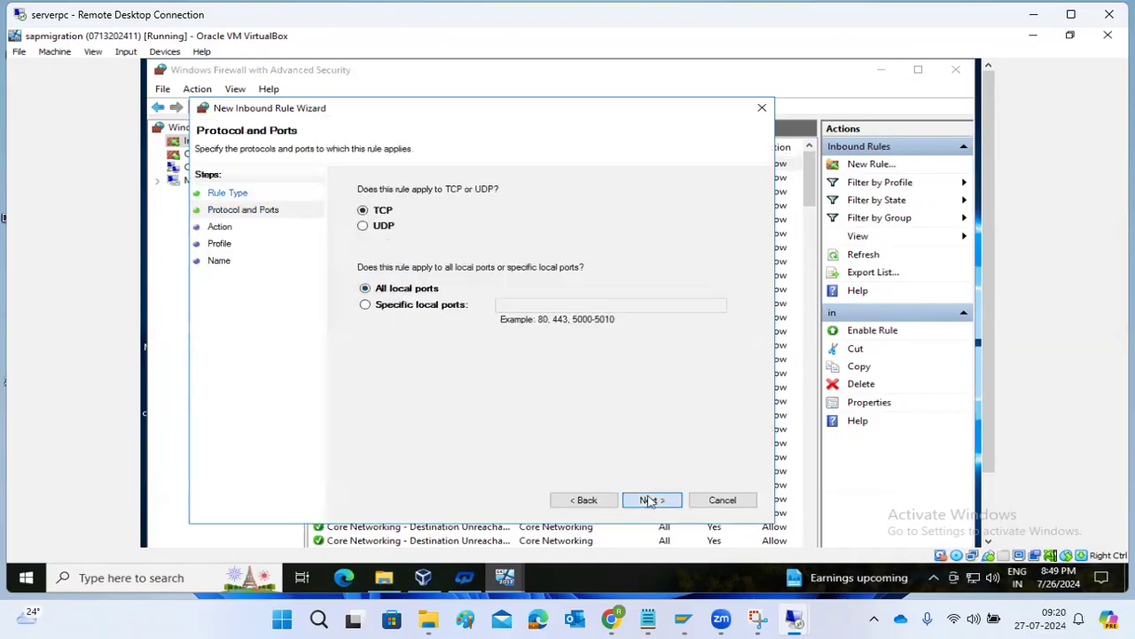
click(650, 500)
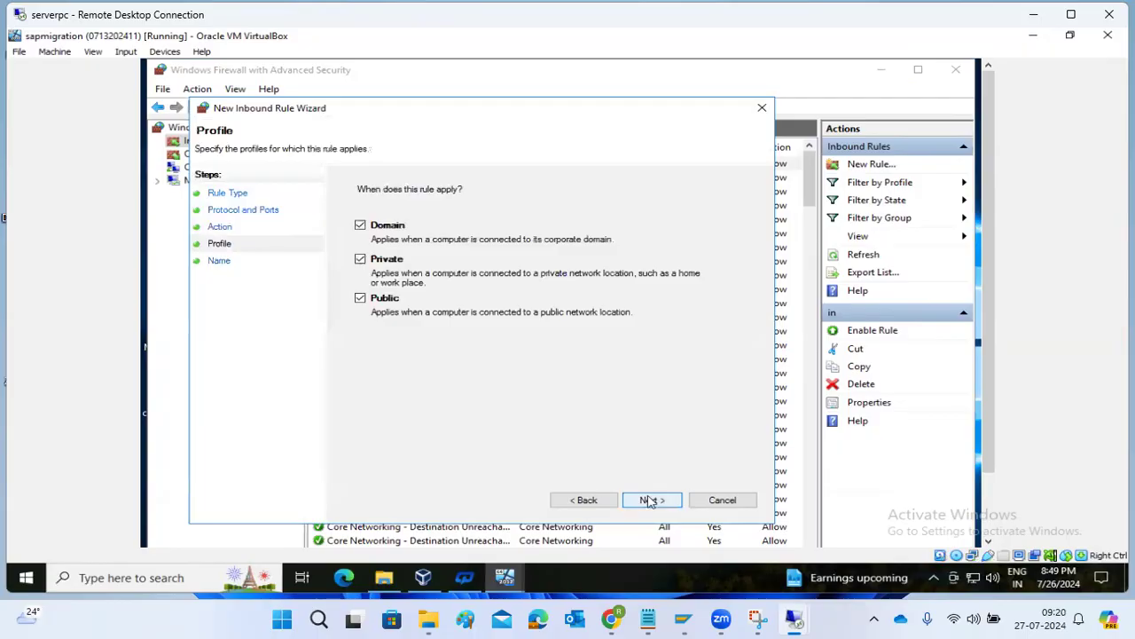
click(650, 500)
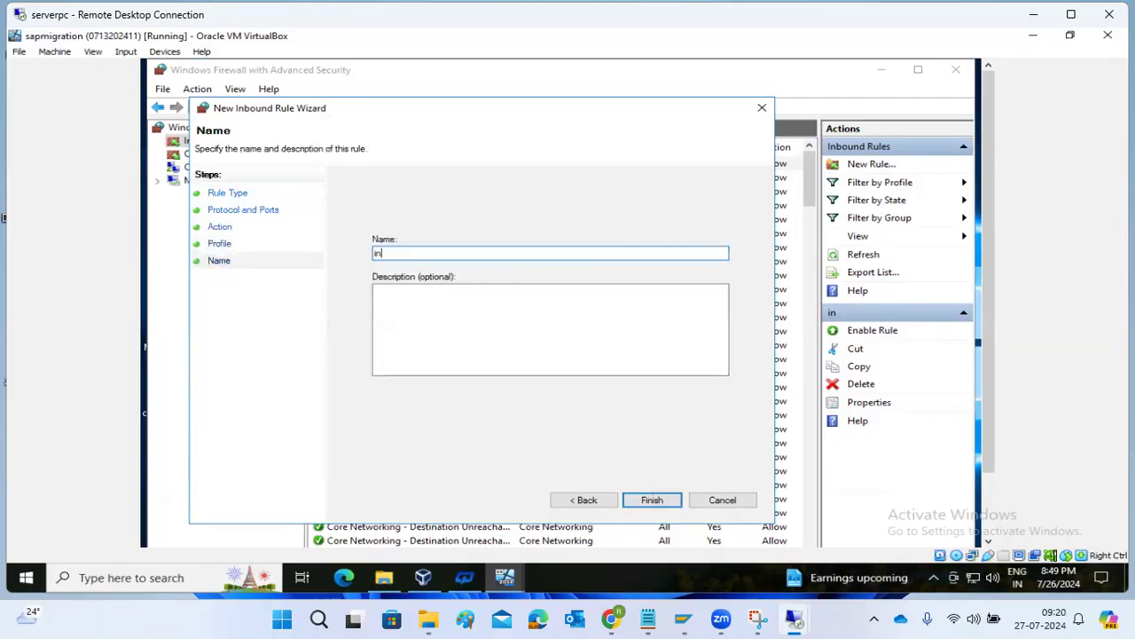
text(inall)
click(652, 500)
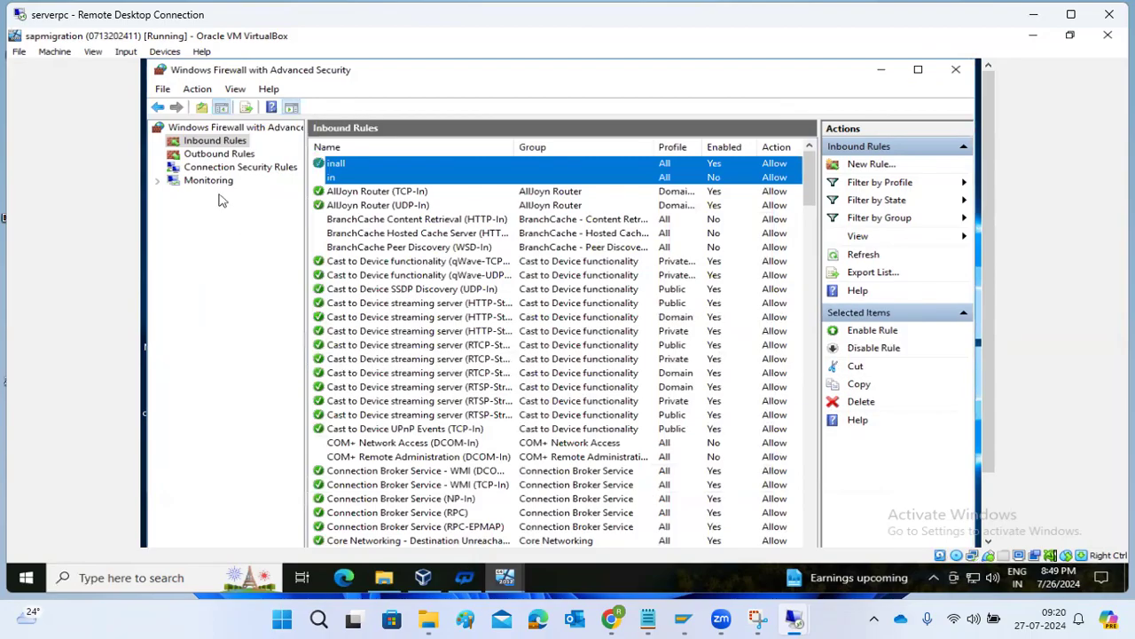
click(205, 154)
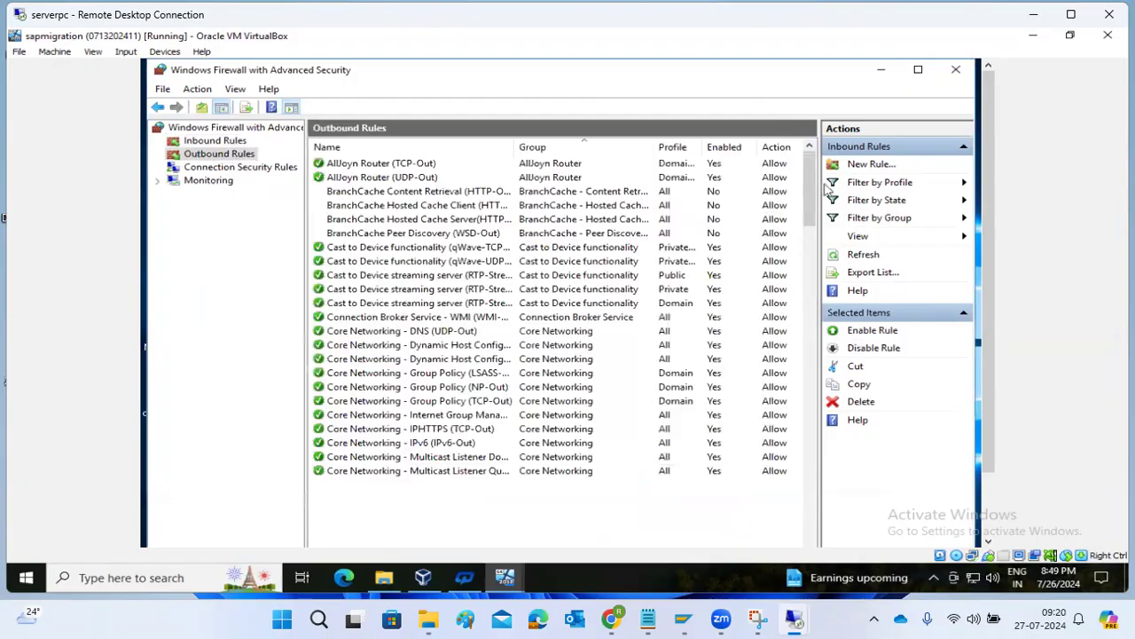
Create port-based outbound rule 'out' allowing TCP on all remote ports for all profiles.
click(859, 167)
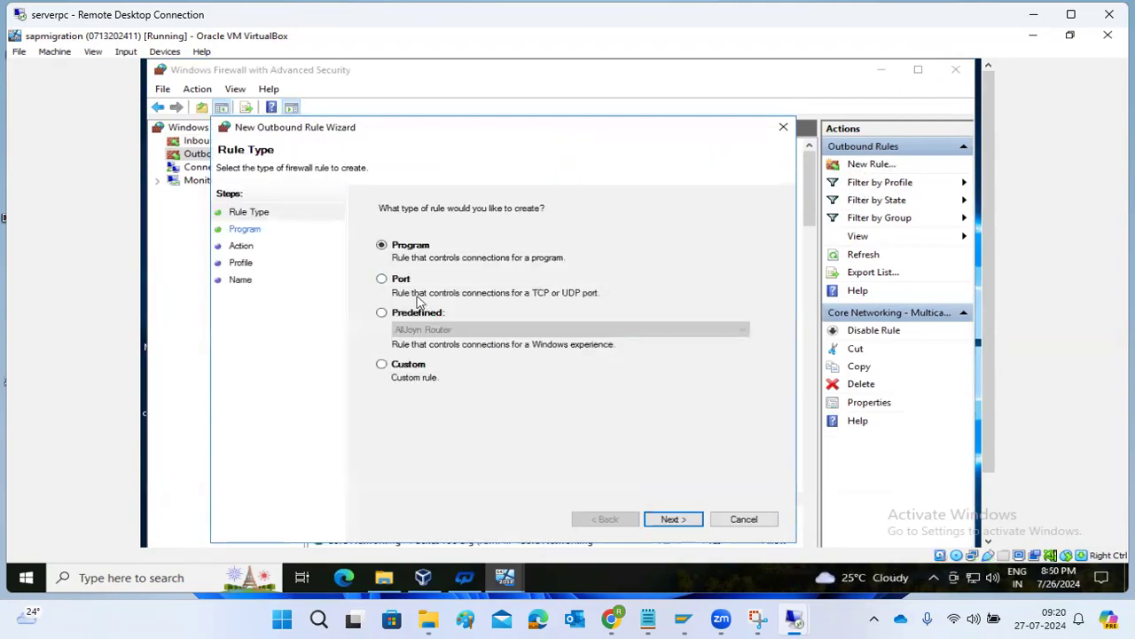
click(381, 279)
click(671, 519)
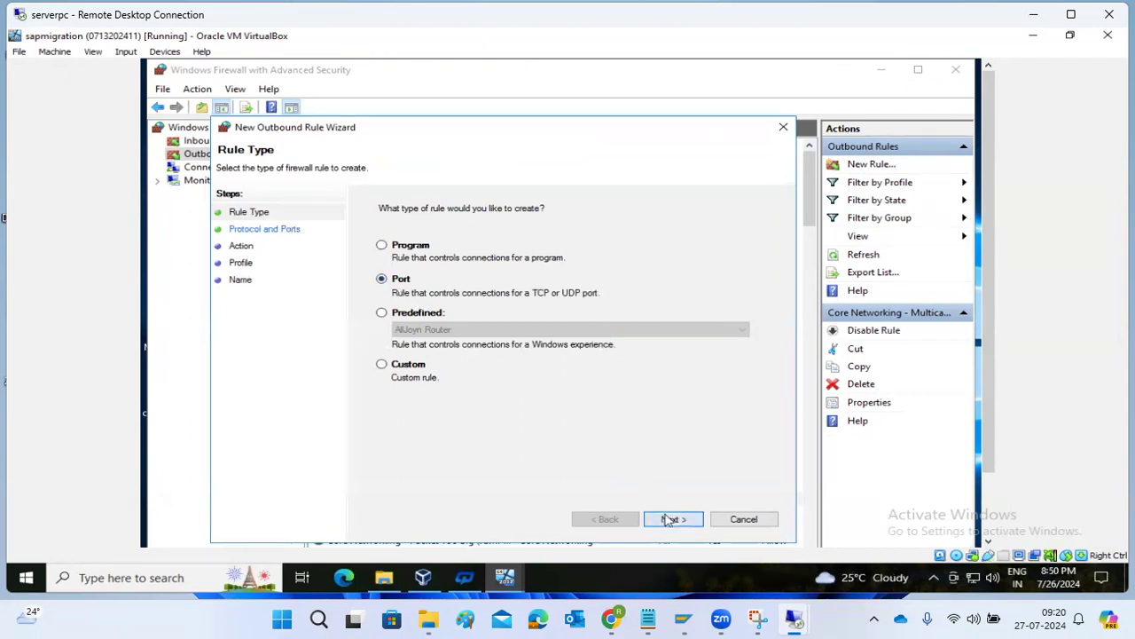
click(446, 308)
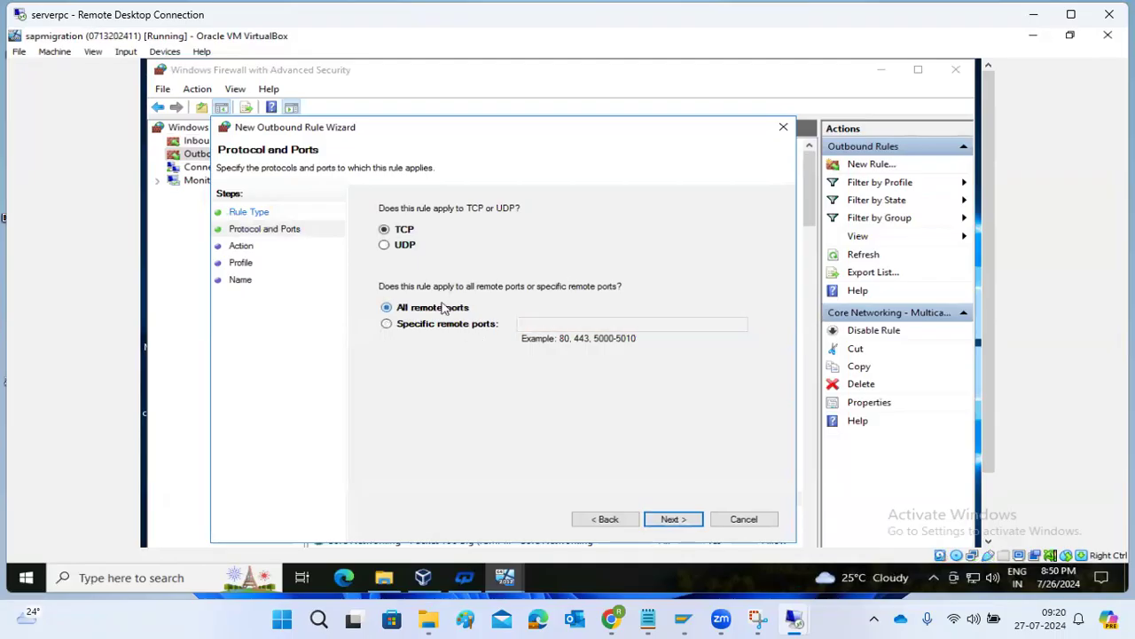
click(671, 519)
click(432, 244)
click(676, 521)
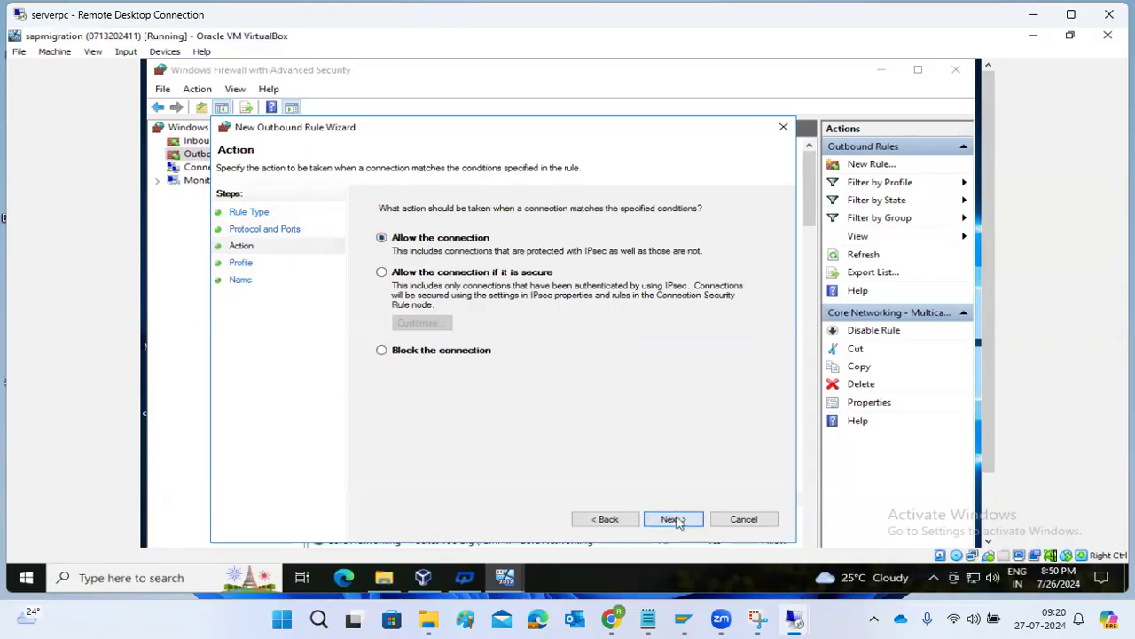
click(678, 522)
text(out)
click(674, 520)
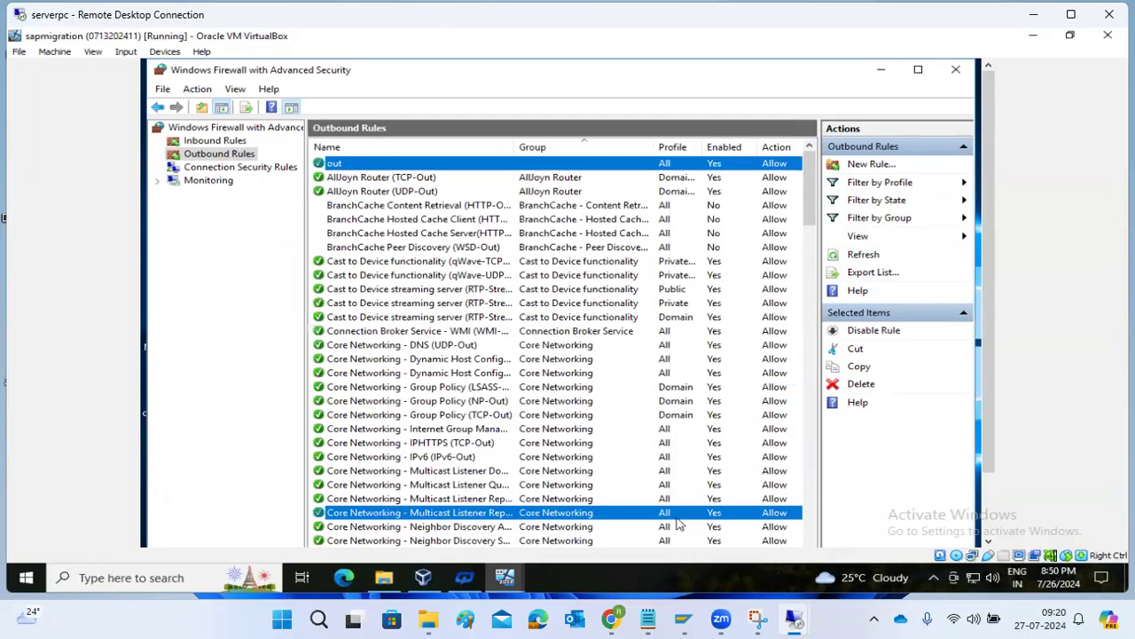
mouse_move(796, 619)
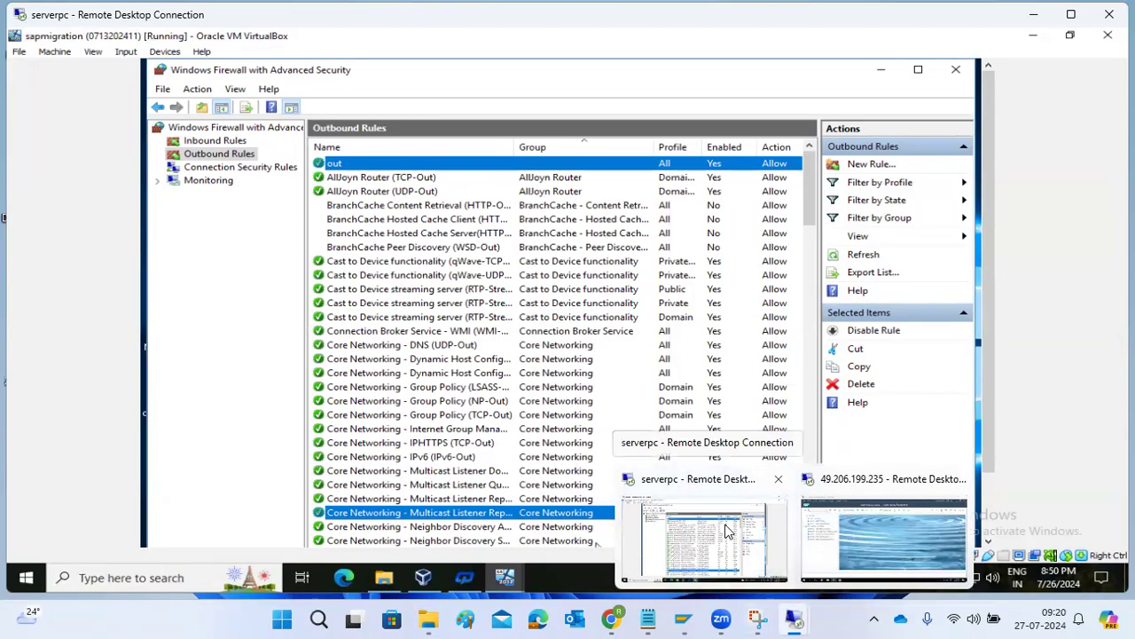
Run SLDAPICUST and test SLD_NW1; the connection to sapmigration:51000 is refused.
click(858, 510)
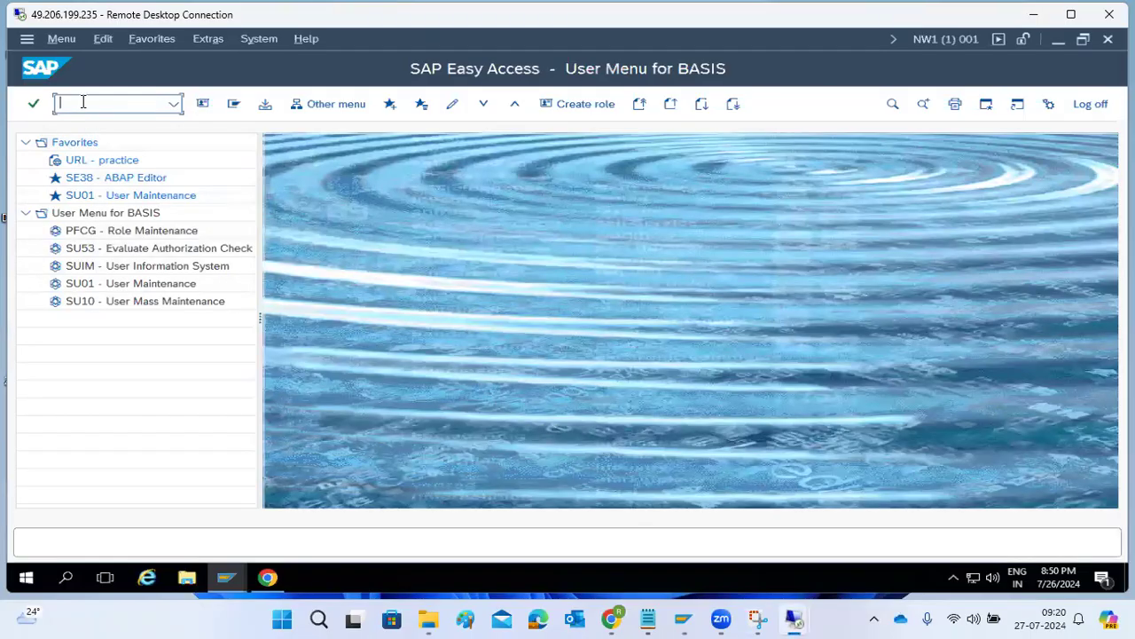
text(sldapicust)
key(Return)
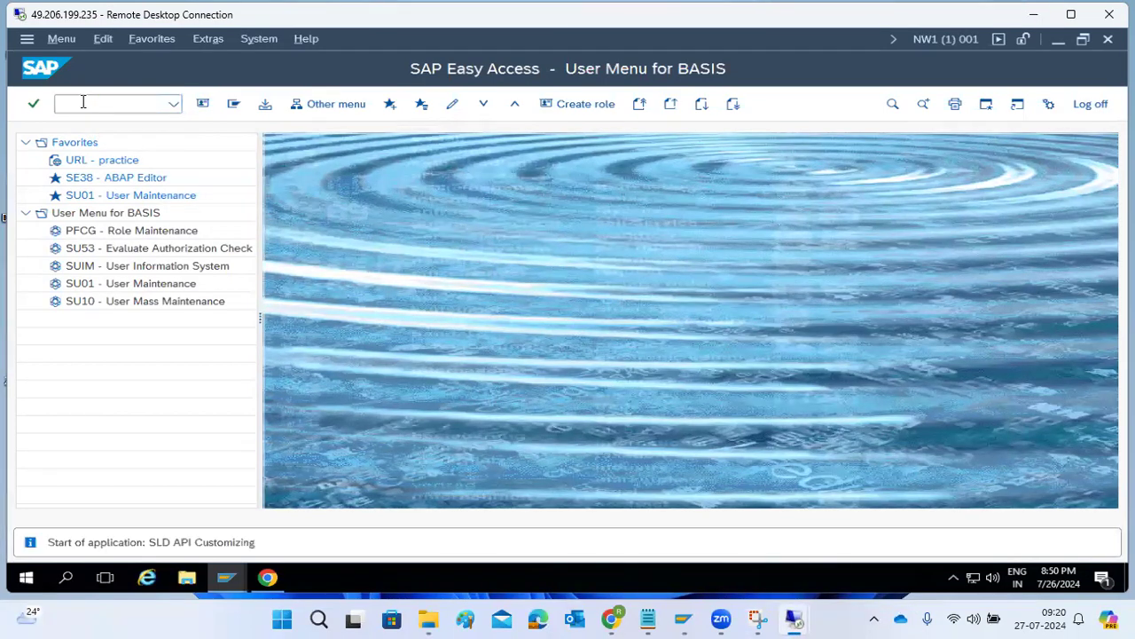
click(27, 289)
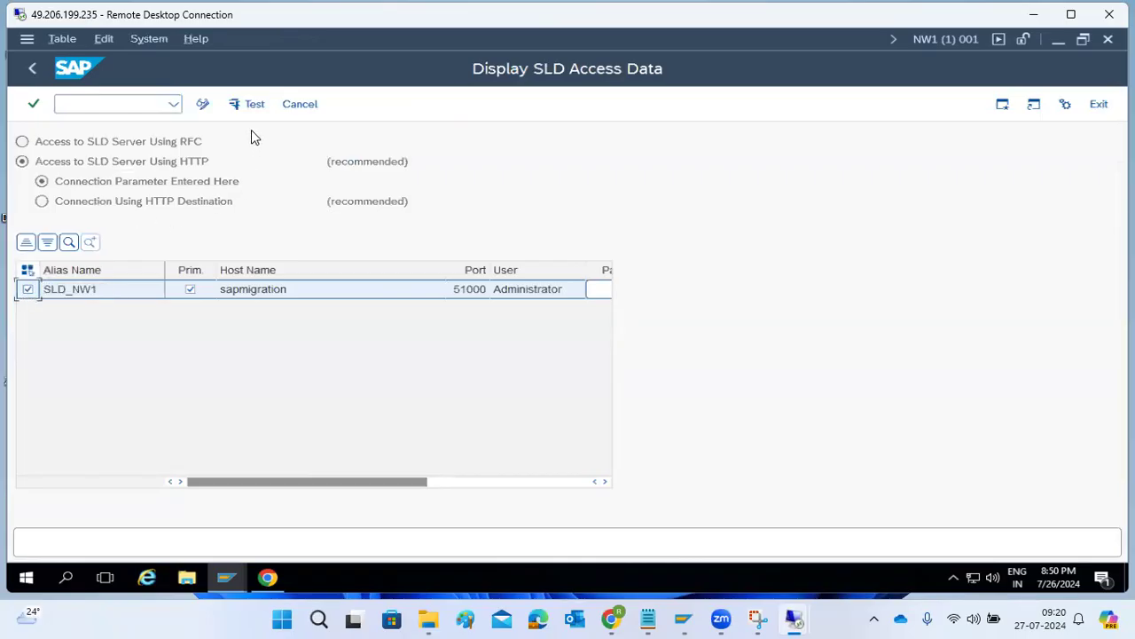
click(252, 105)
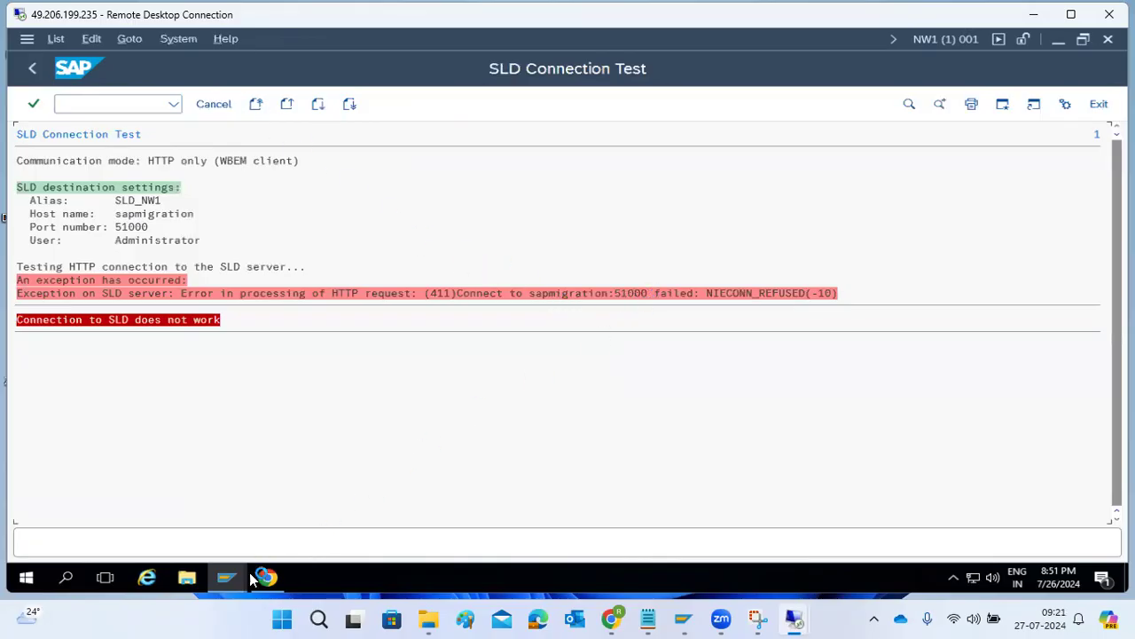
Open the hosts file in Notepad to check that sapmigration maps to 192.168.0.116.
mouse_move(245, 578)
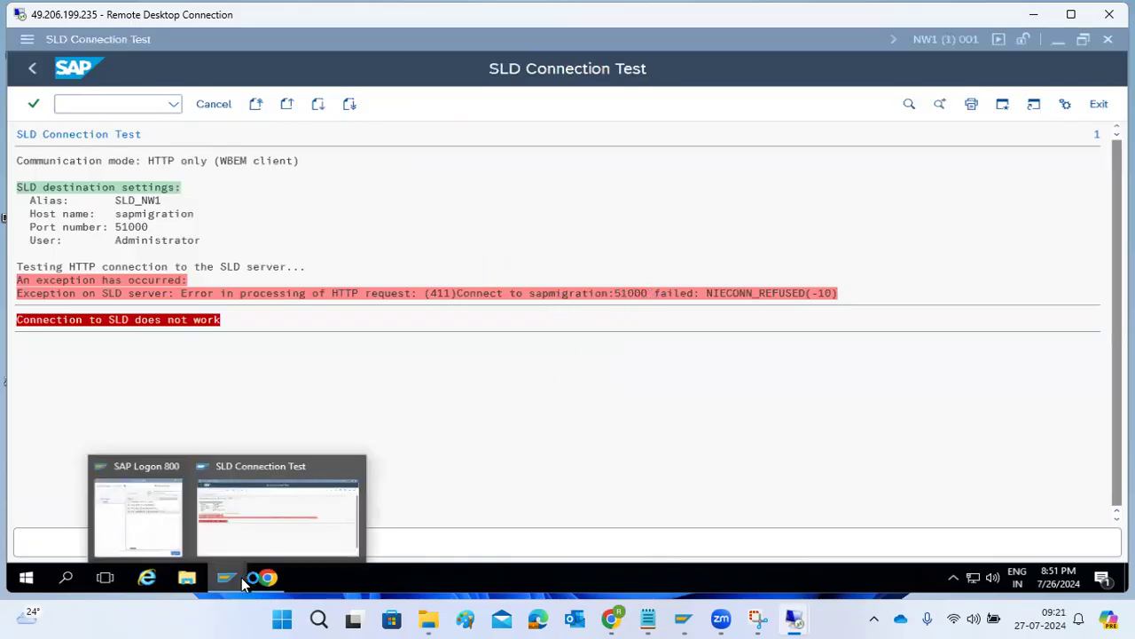
click(187, 577)
double_click(767, 251)
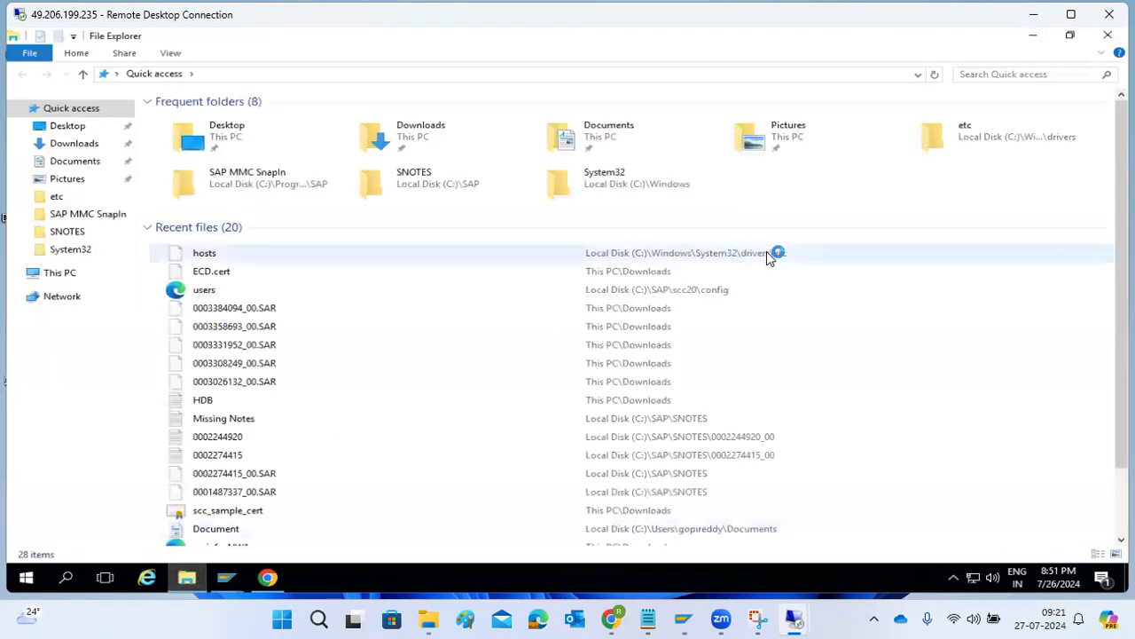
double_click(459, 306)
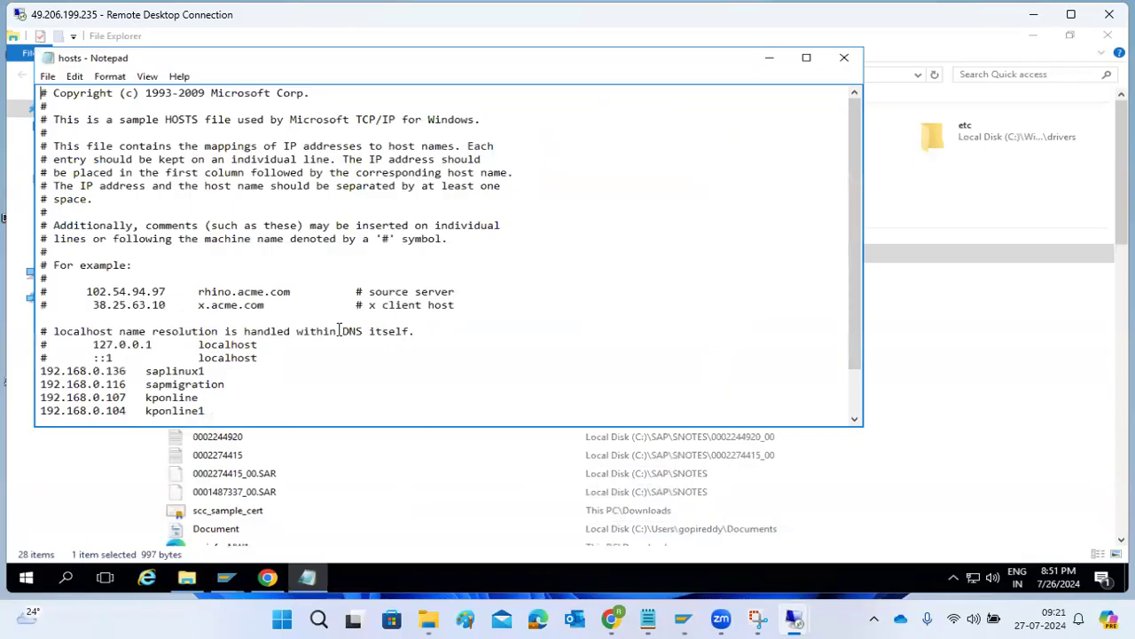
Close the hosts file and return to the SLD web page.
right_click(308, 574)
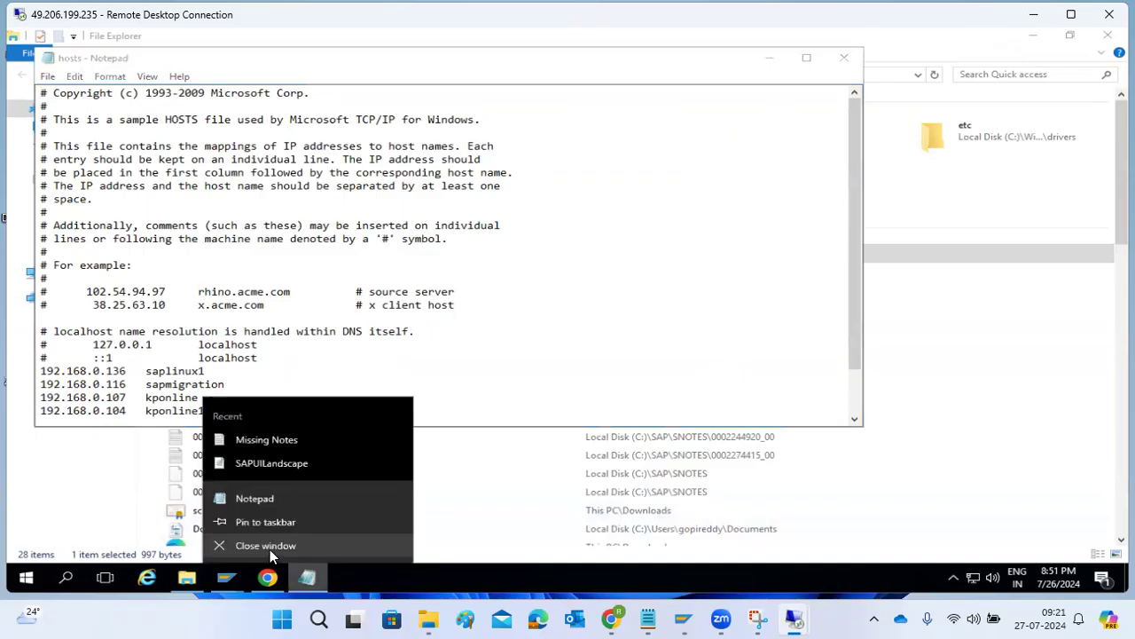
click(264, 540)
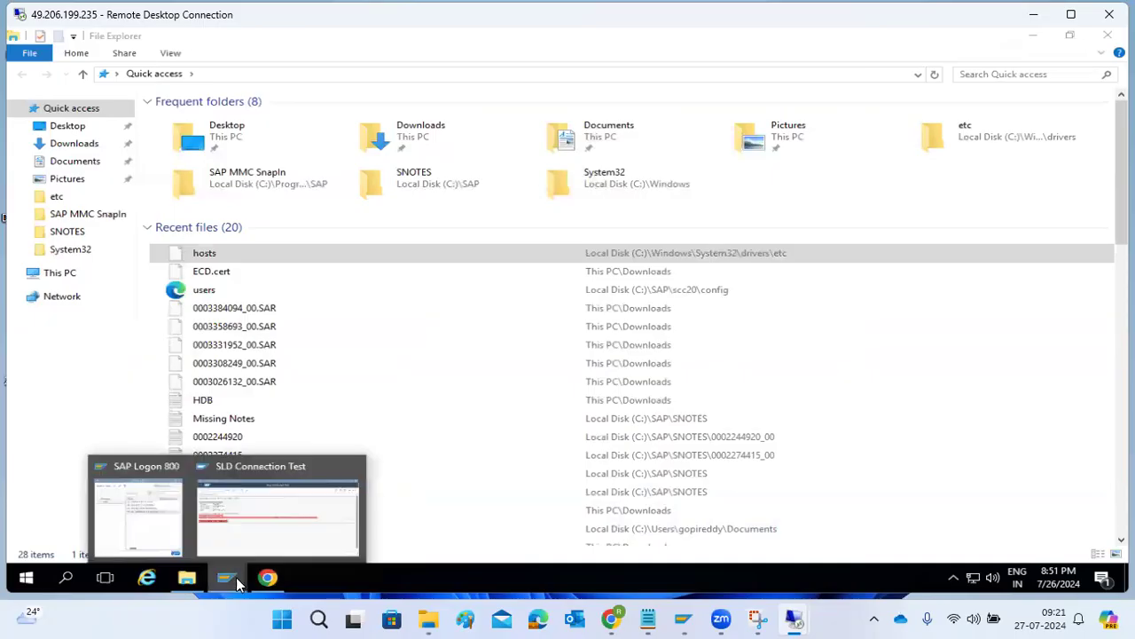
click(269, 578)
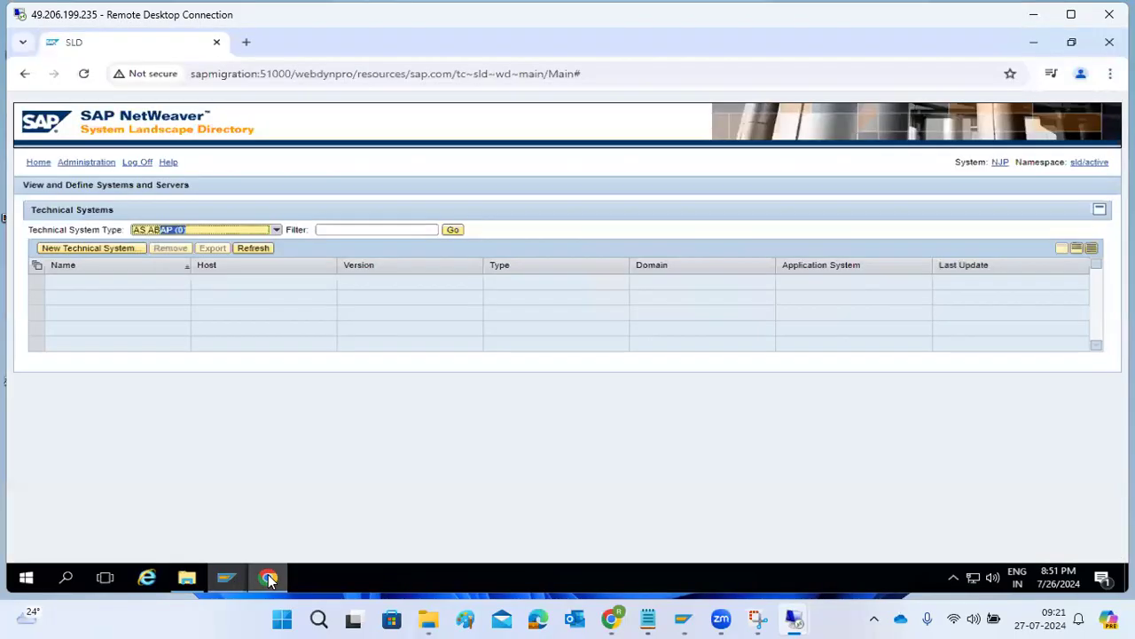
In the SLD server configuration, keep write protection set to None.
click(70, 165)
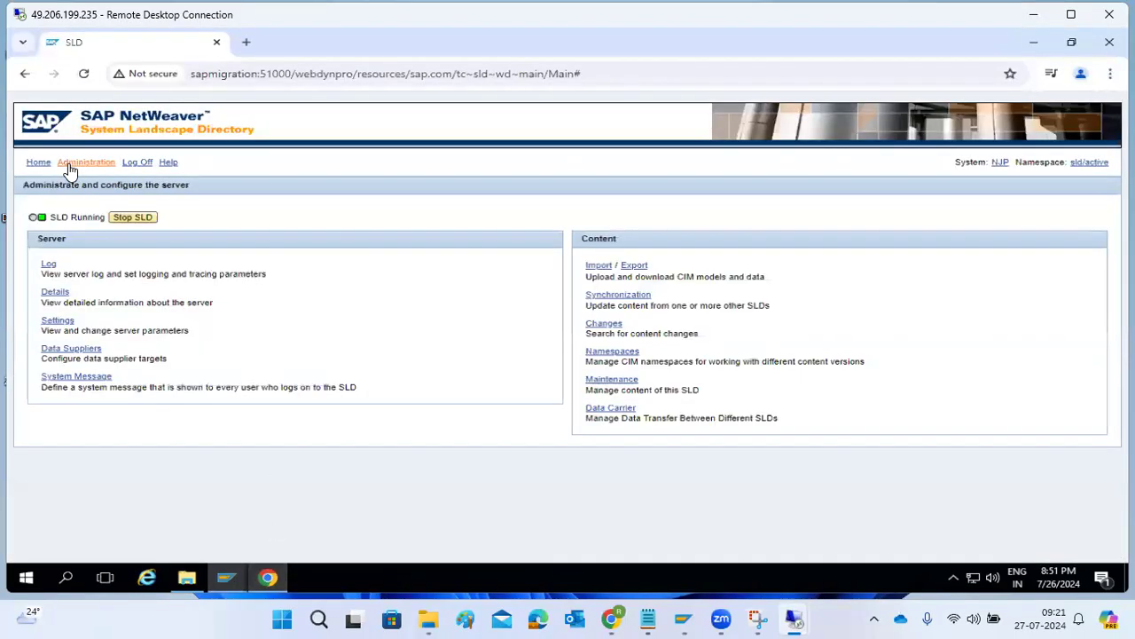
click(57, 321)
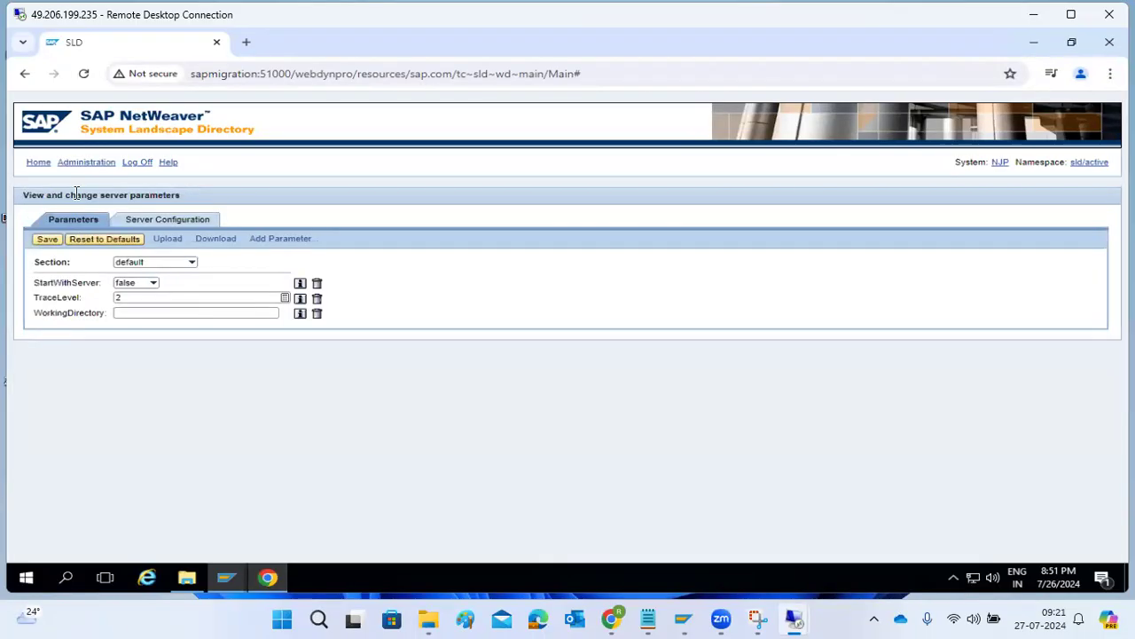
click(150, 218)
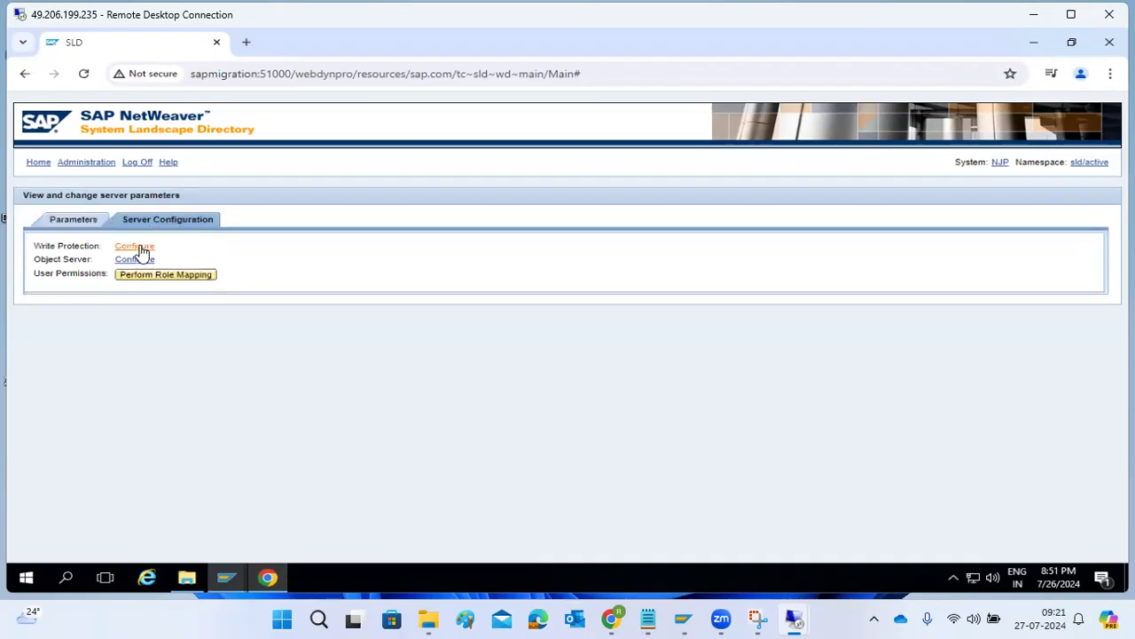
click(139, 249)
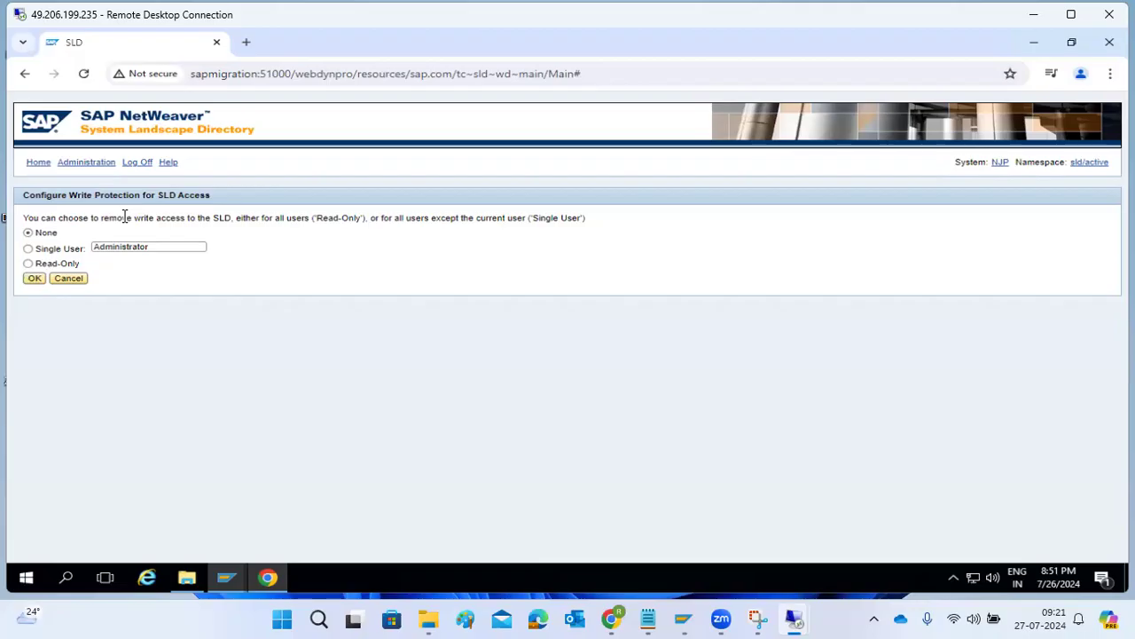
click(37, 278)
Confirm the object server name sapmigration and run the SLD role mapping.
click(124, 260)
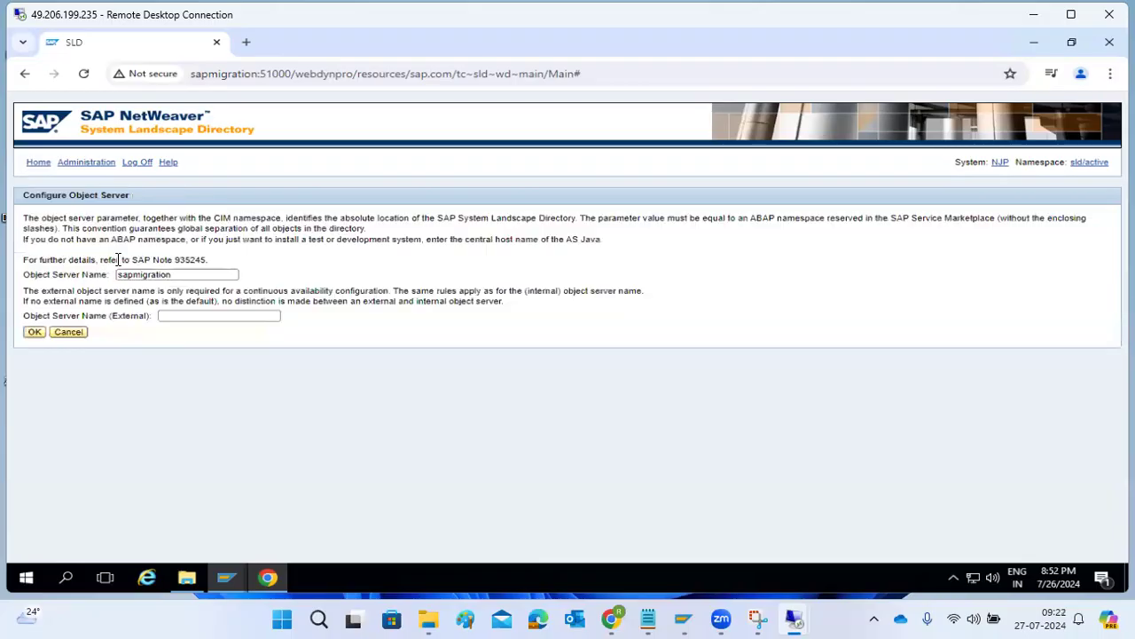
double_click(174, 275)
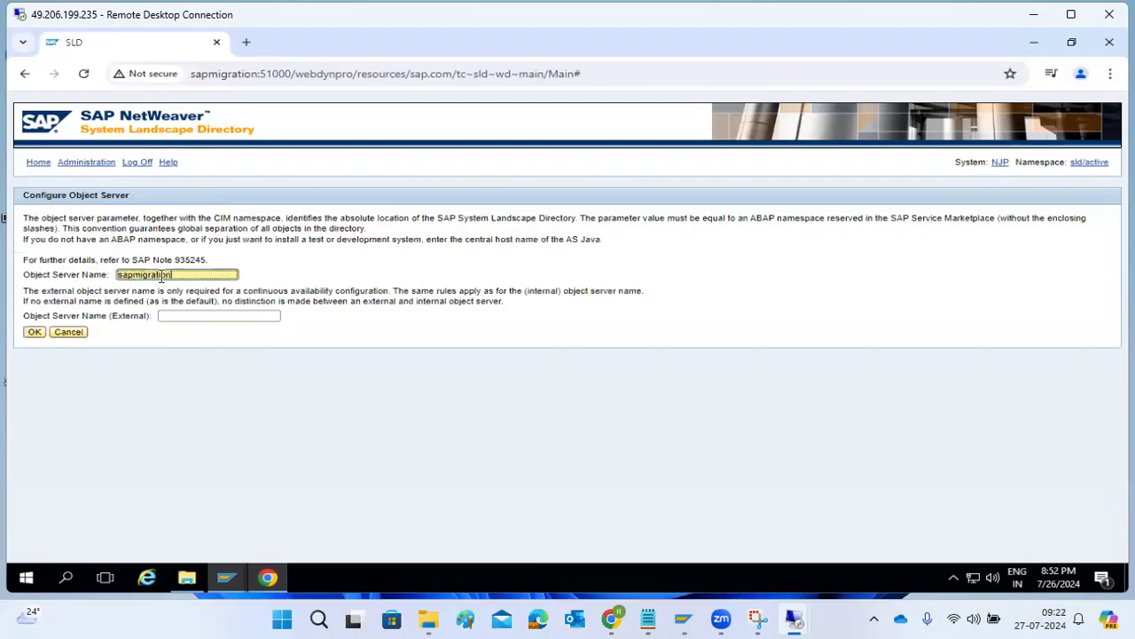
click(34, 332)
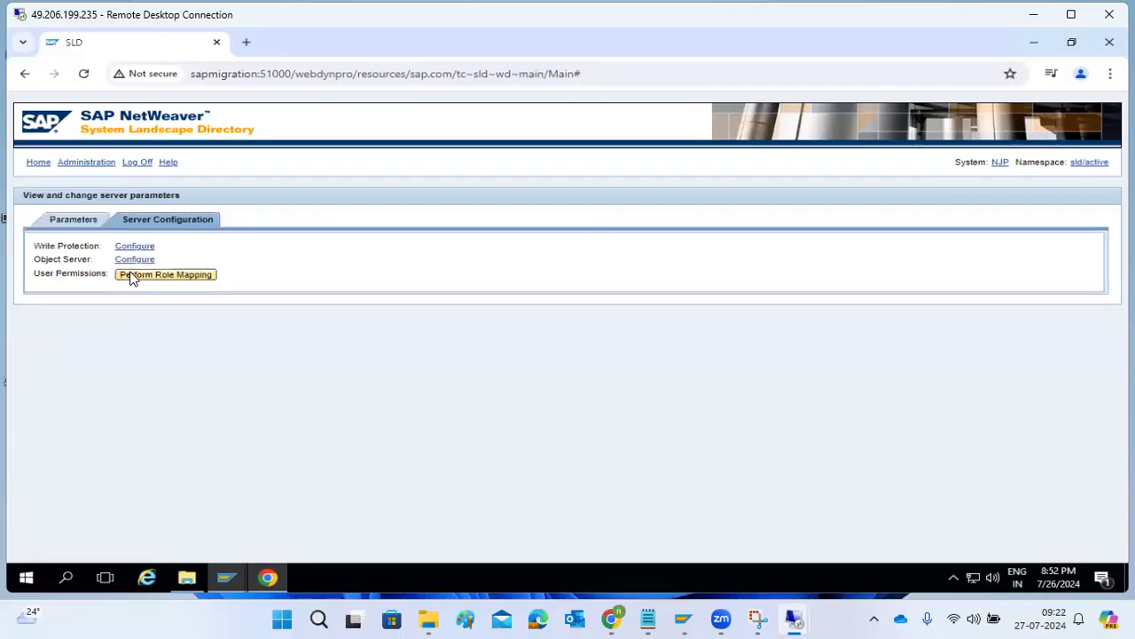
click(131, 276)
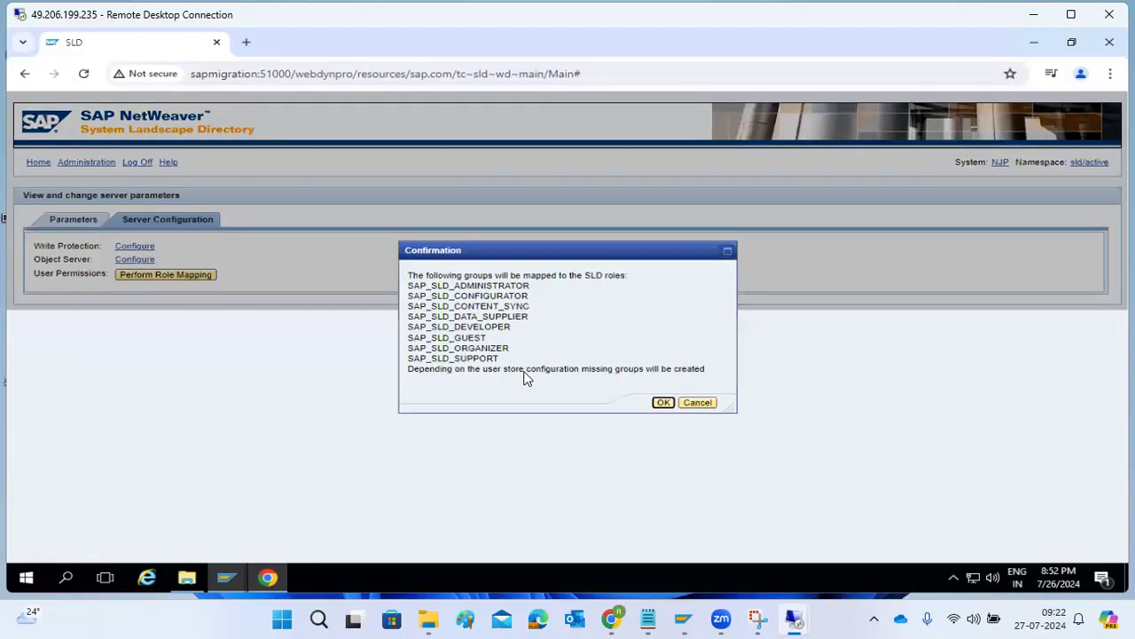
click(663, 403)
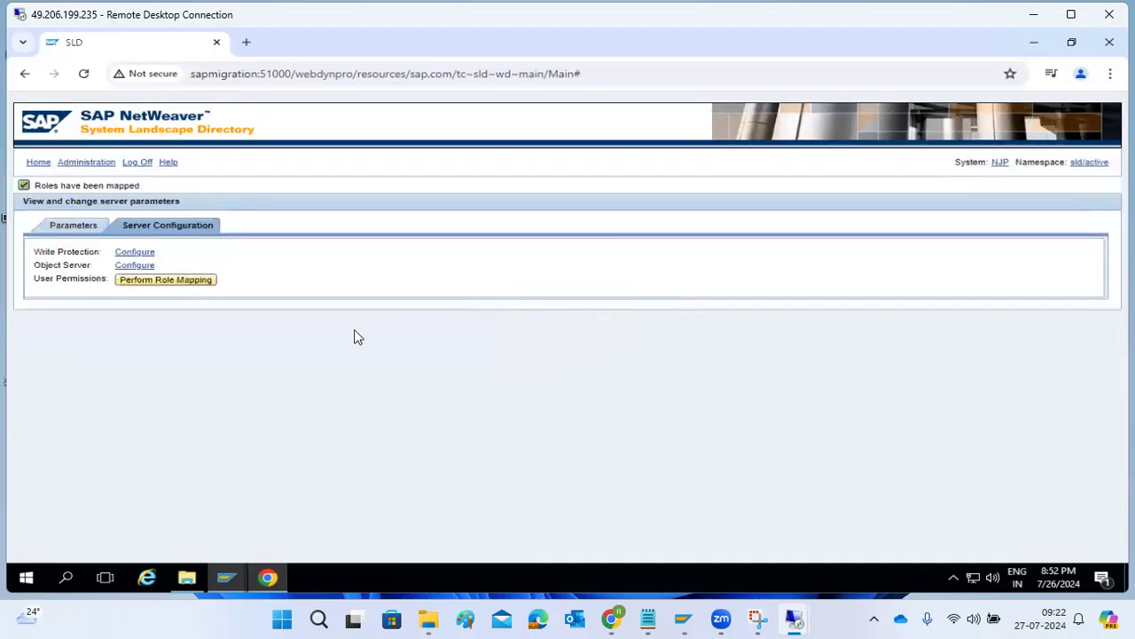
Review the datasupplier section parameters, including UnicodeGatewayRegistrationId.
click(94, 229)
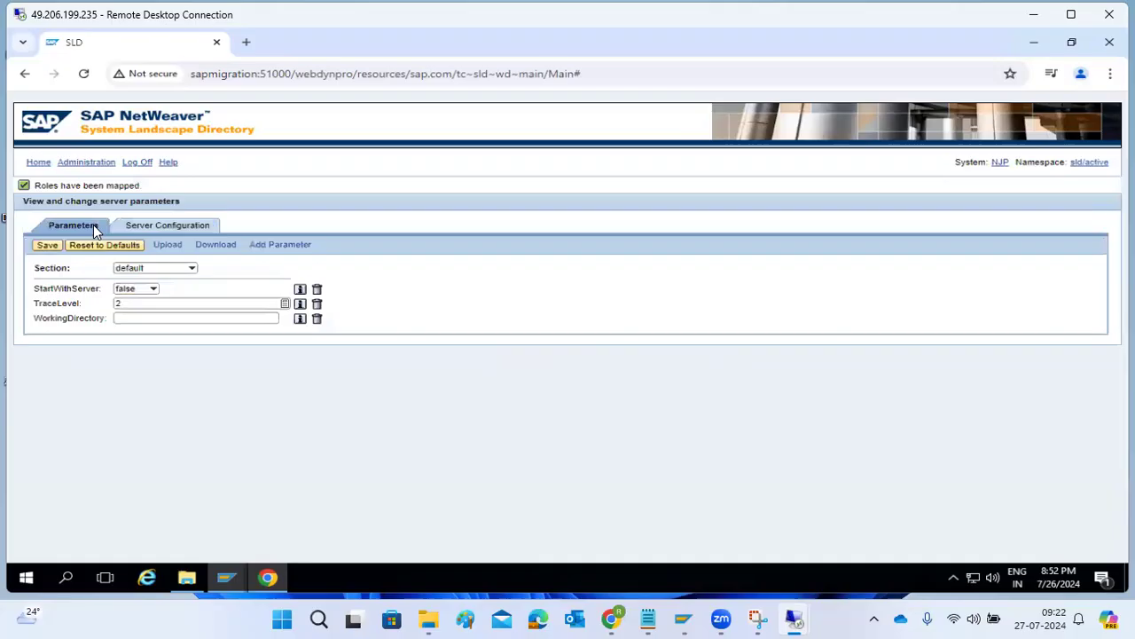
click(193, 269)
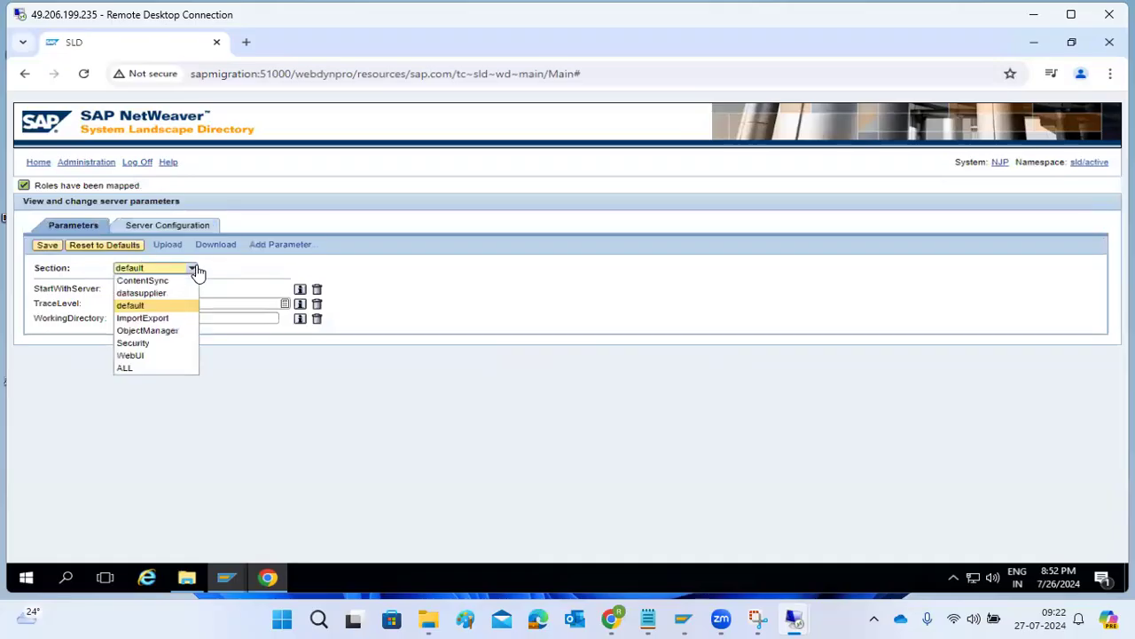
click(133, 292)
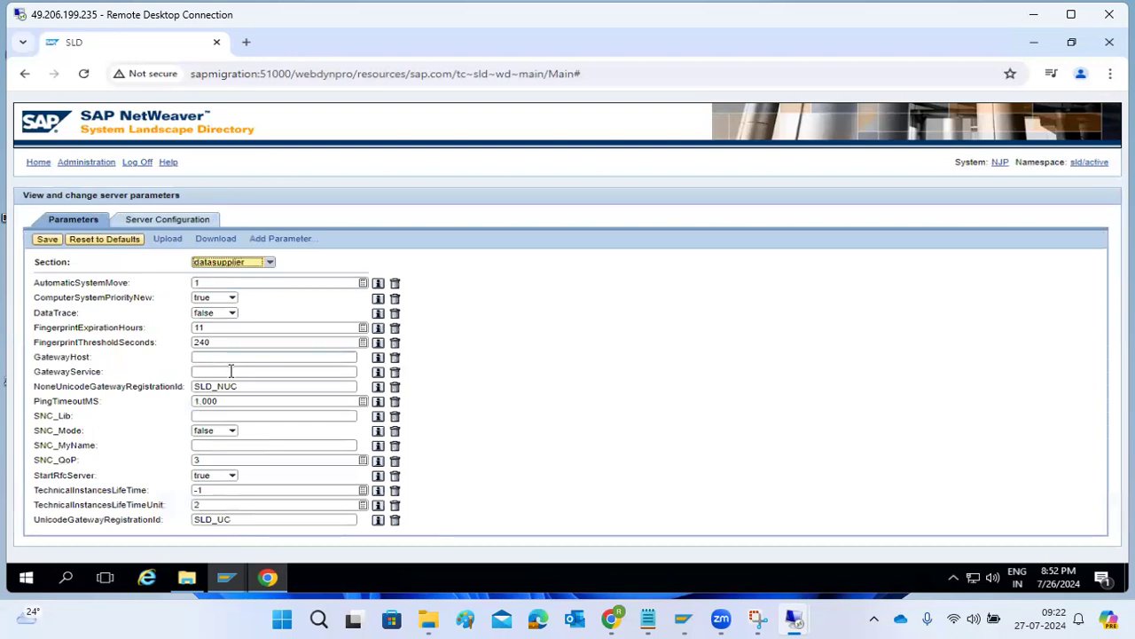
click(246, 521)
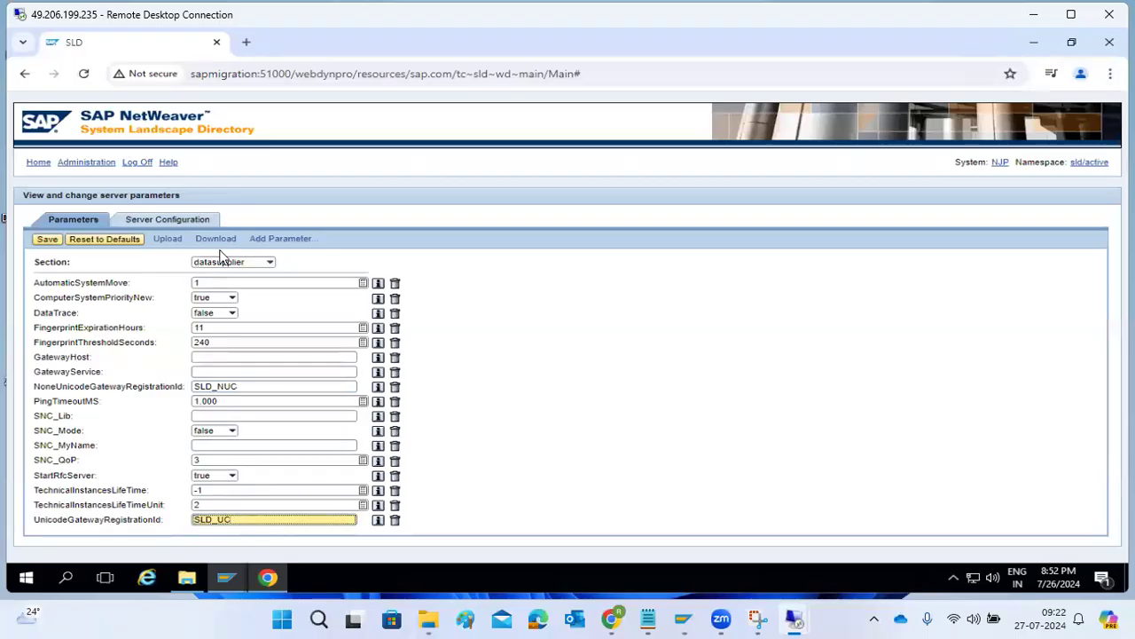
click(165, 219)
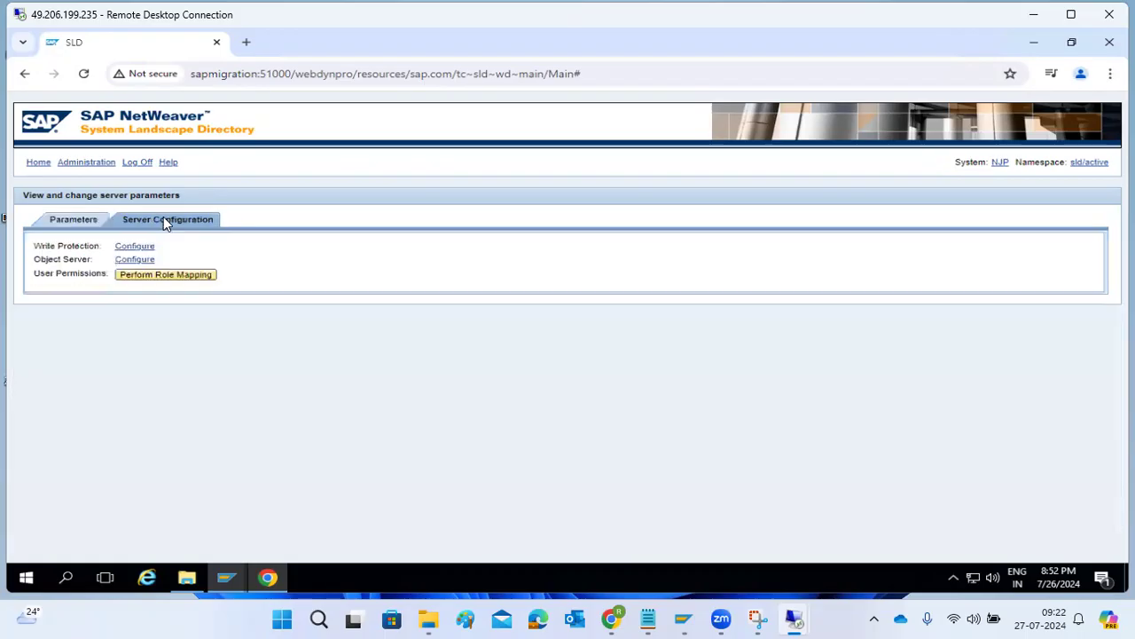
click(74, 222)
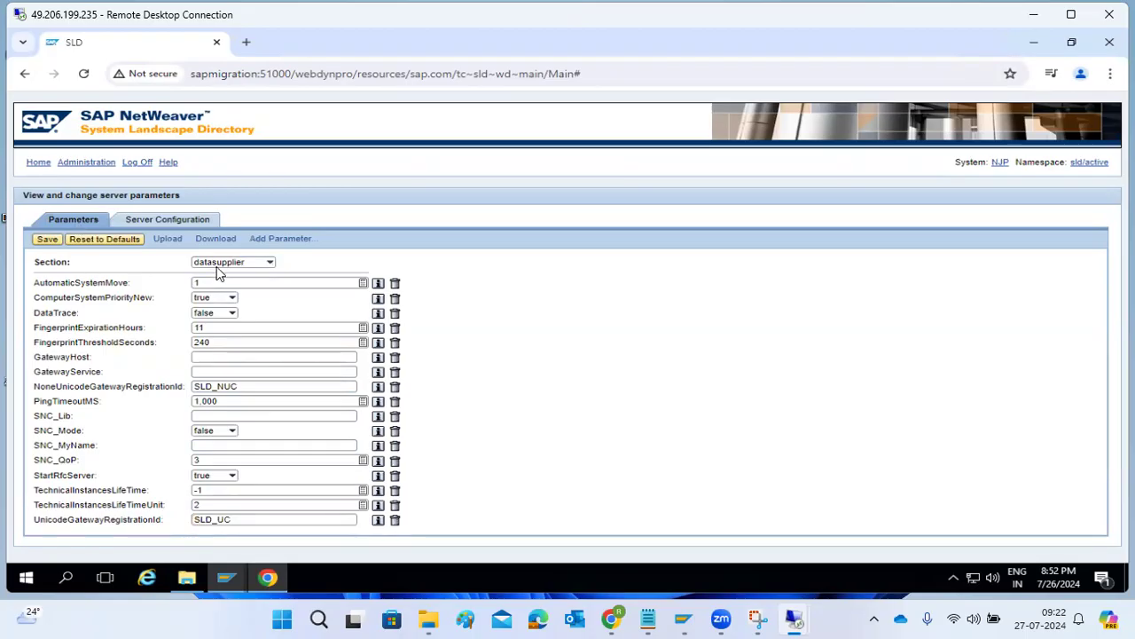
Display the server parameters from all sections and scroll through them.
click(270, 263)
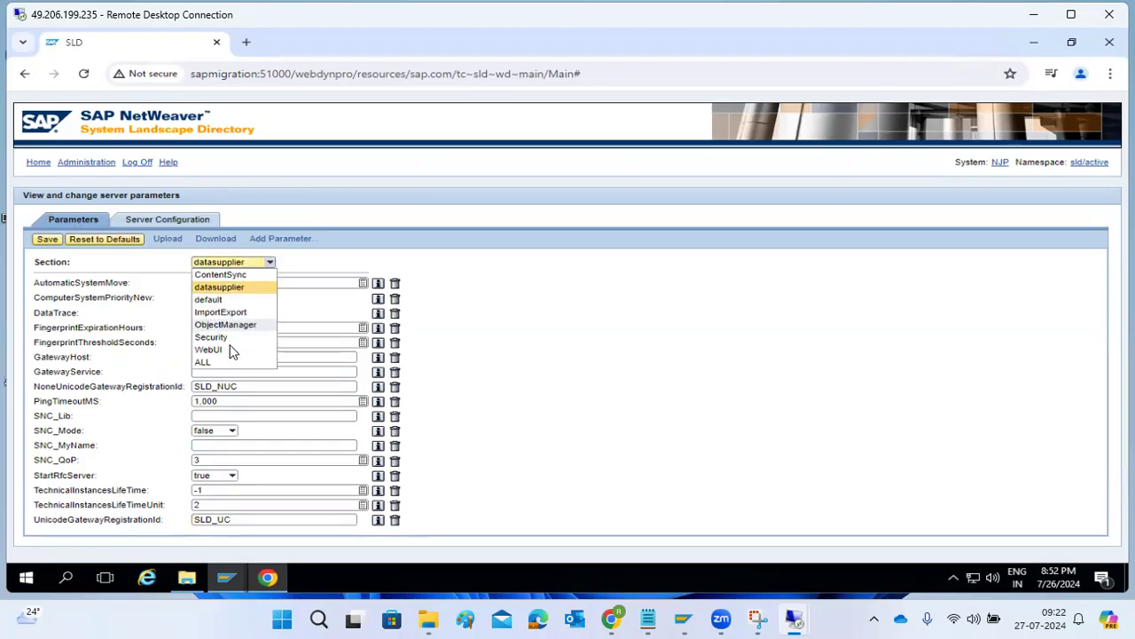
click(201, 362)
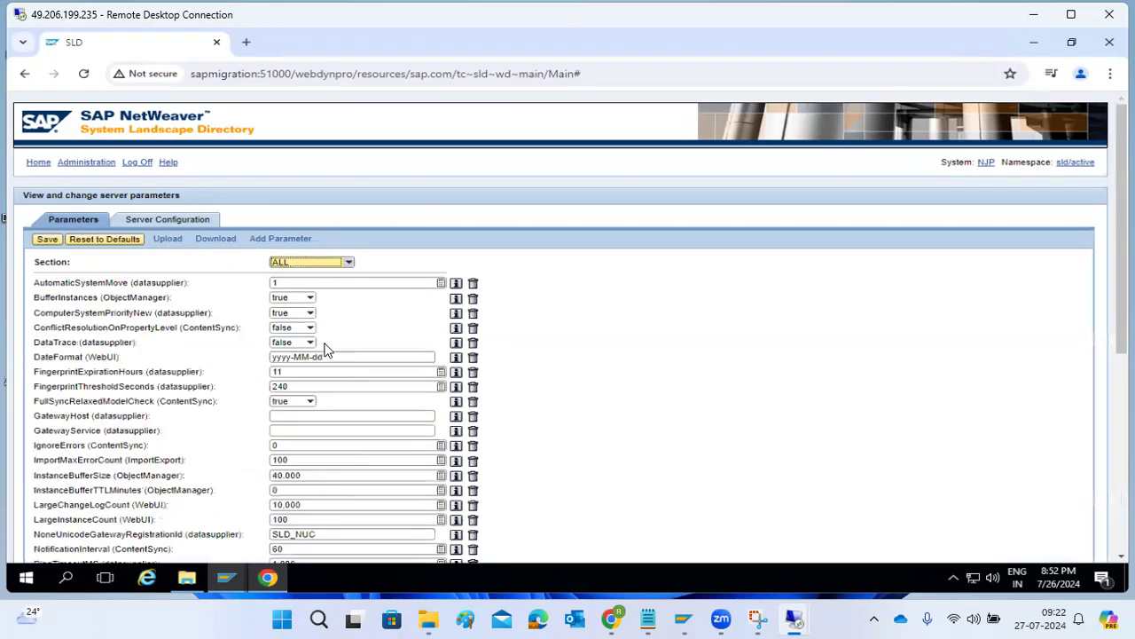
scroll(321, 403, down, 5)
scroll(319, 404, up, 5)
Check the SLD server log, then go back to the administration overview.
click(71, 165)
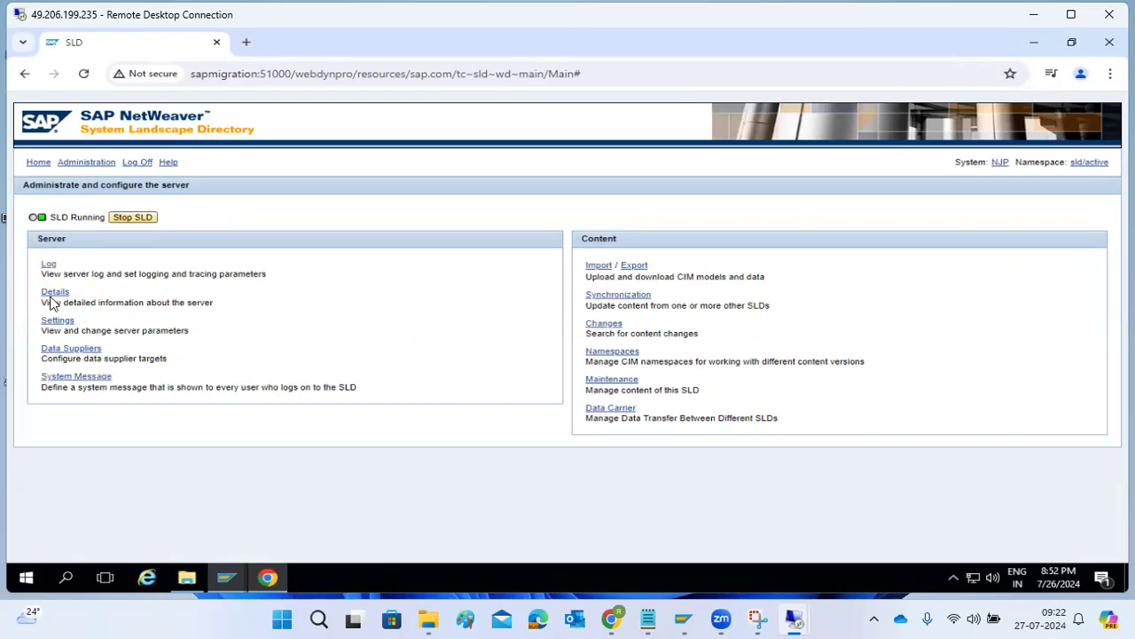
click(47, 265)
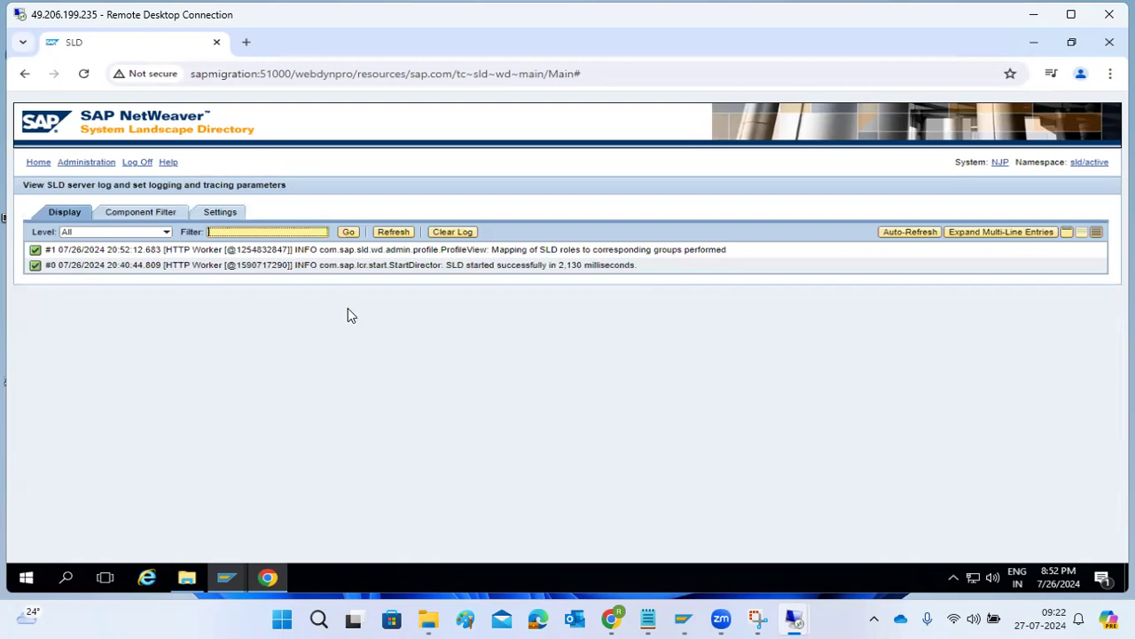
click(71, 165)
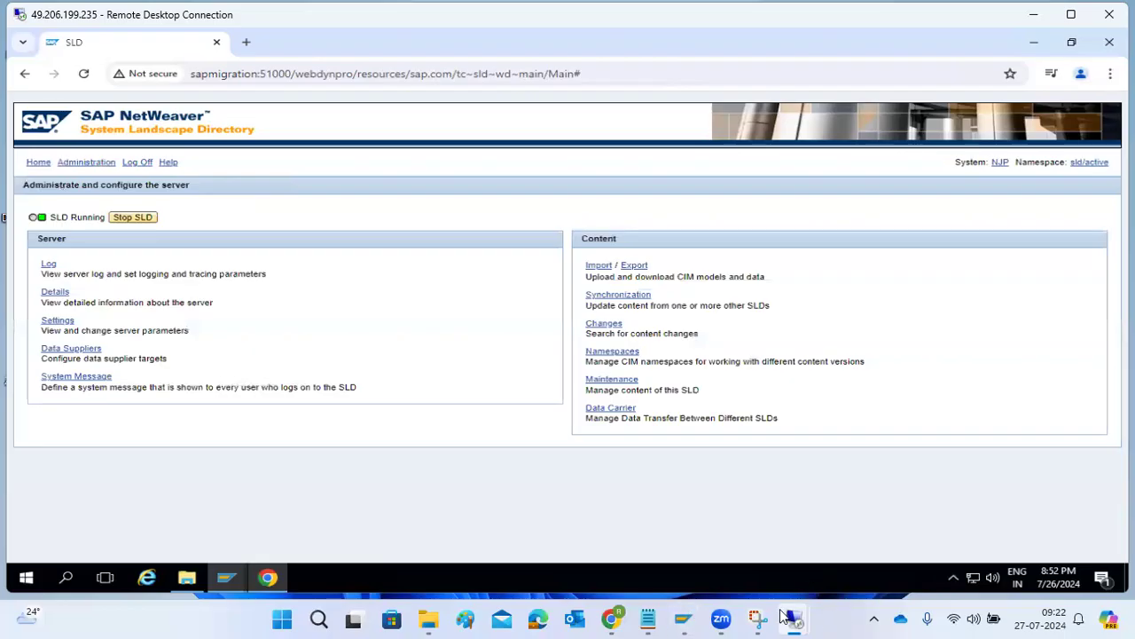
mouse_move(794, 619)
Leave the SLD access data screen and open transaction RZ70 with /nrz70.
click(320, 483)
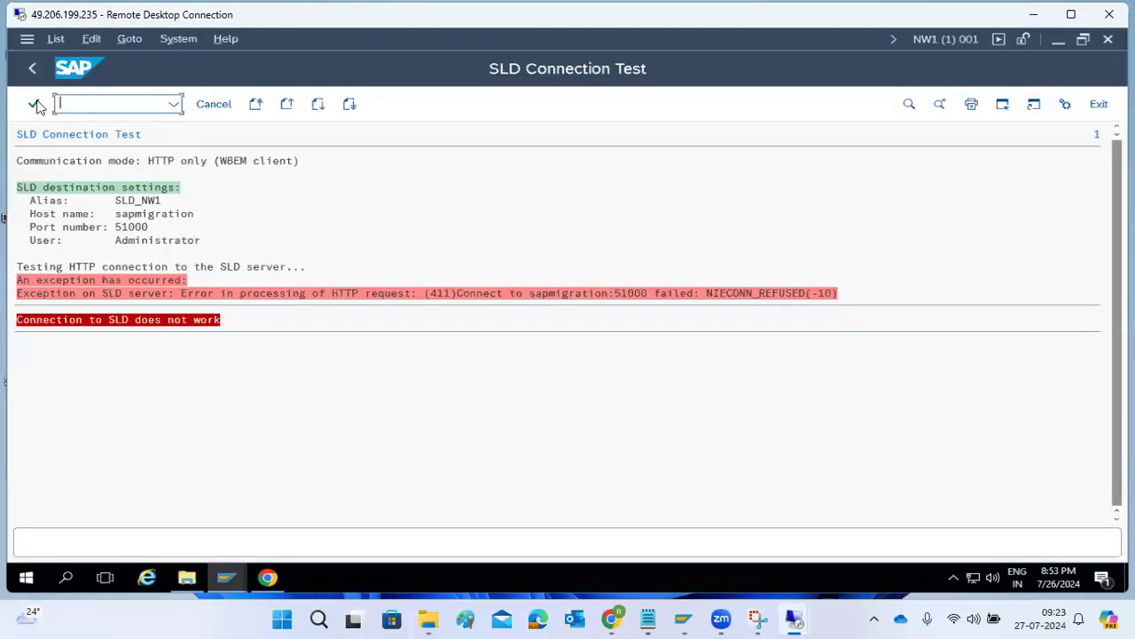
click(31, 70)
text(/nrz70)
key(Return)
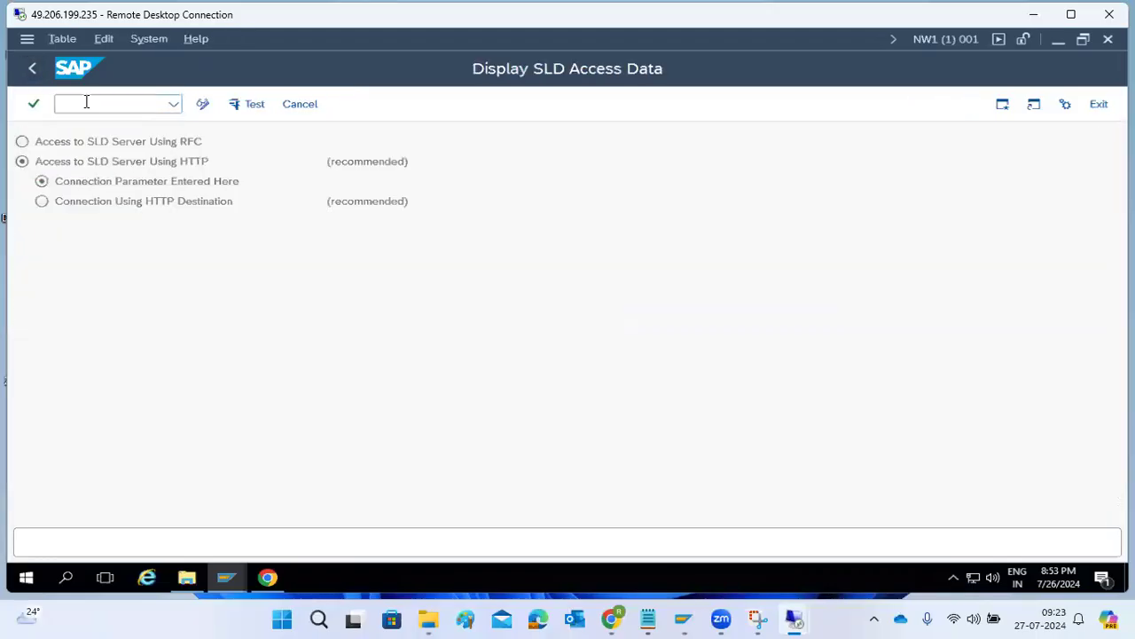
Replace the gateway service 51000 with sapgw10 in RZ70.
click(234, 104)
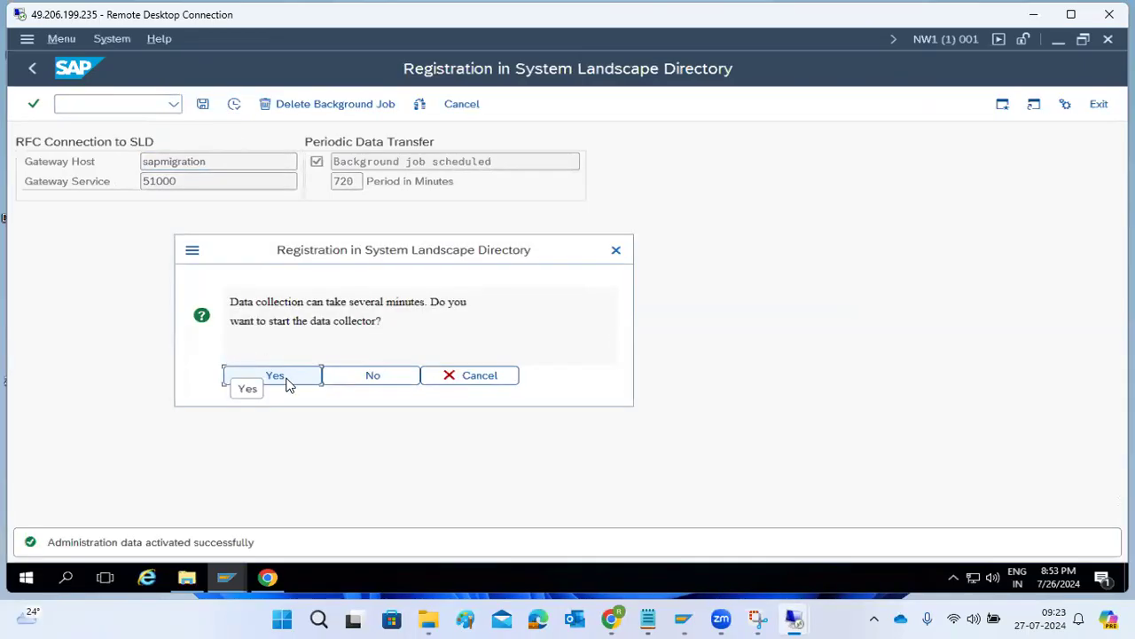
click(444, 375)
click(214, 180)
double_click(214, 180)
text(sapgw10)
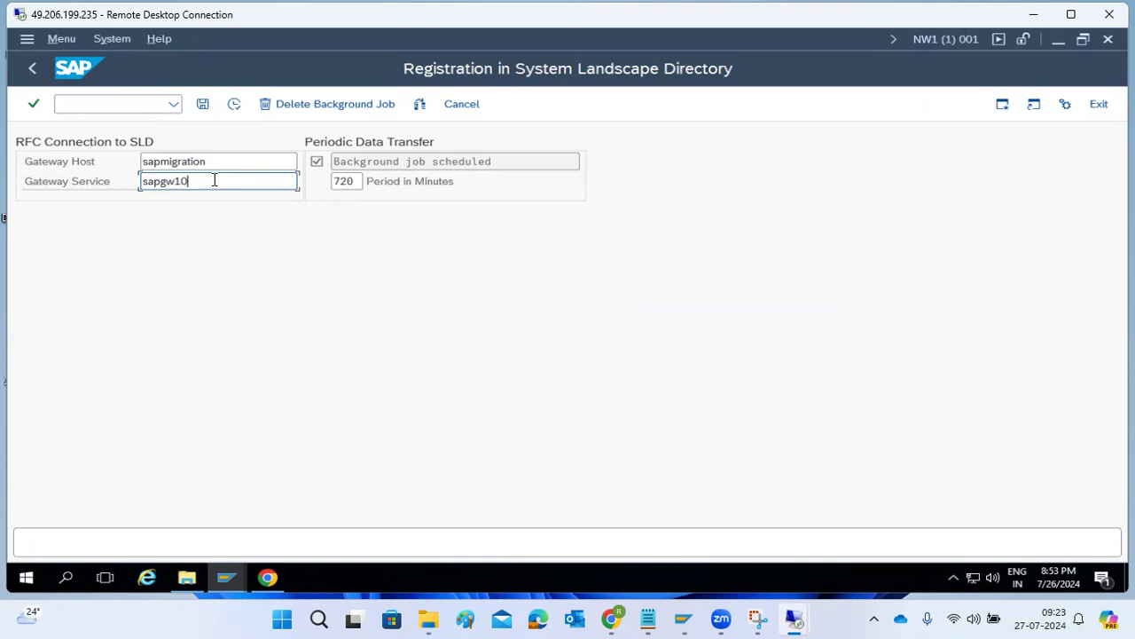
Activate the registration, confirm the data collector run, and return to RZ70.
click(235, 104)
click(263, 374)
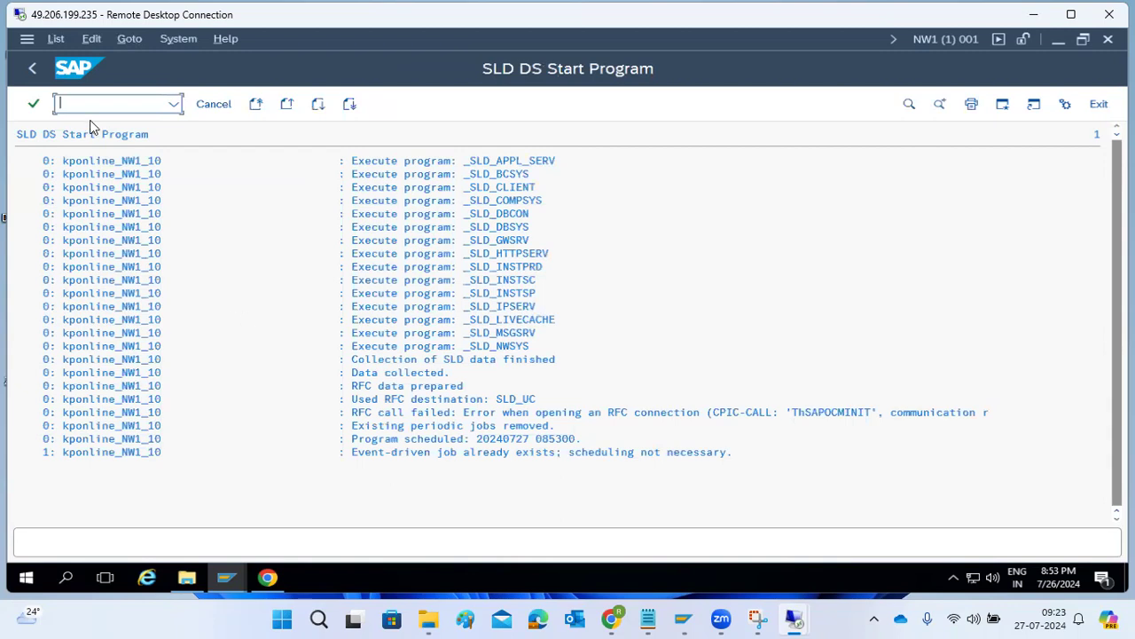
click(35, 68)
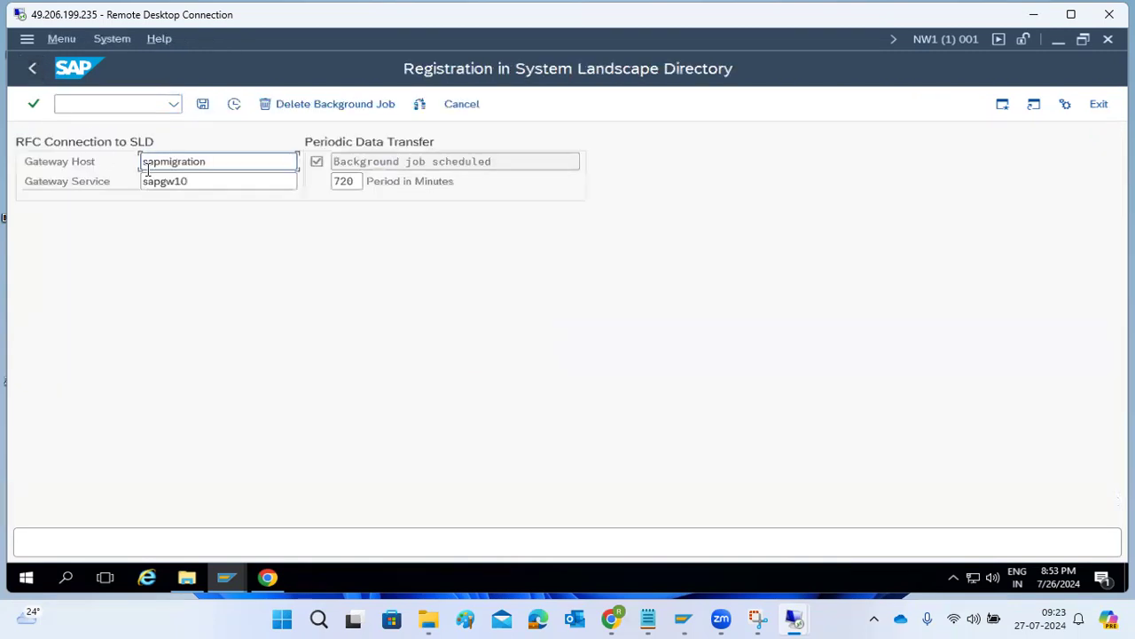
drag(196, 185, 121, 184)
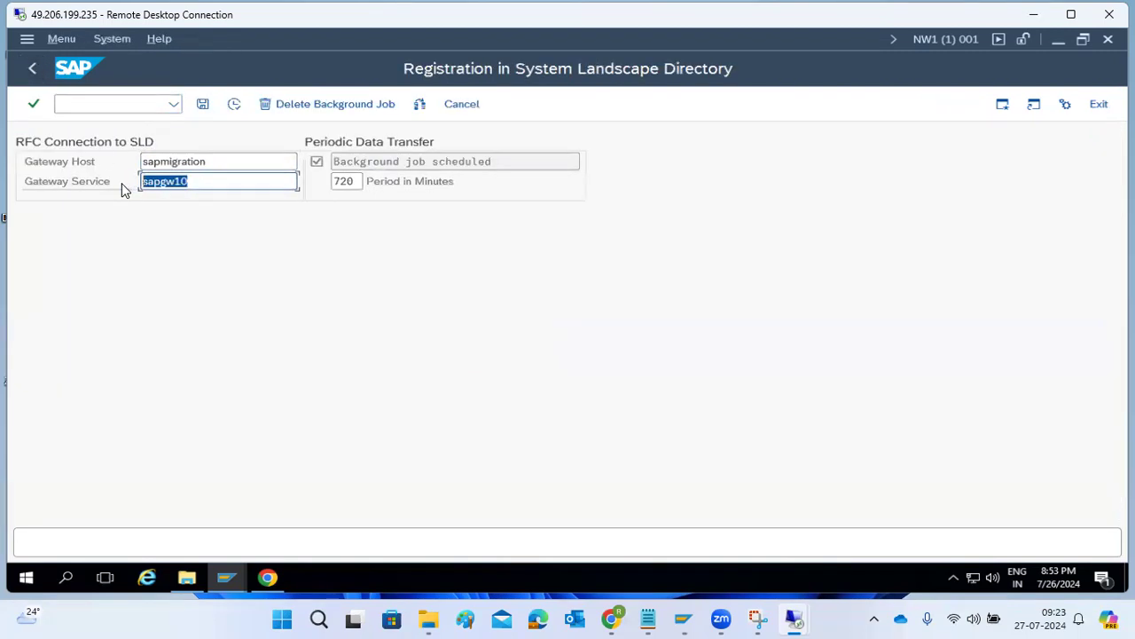
click(213, 187)
Switch to the serverpc session and bring up SAP Management Console on the sapmigration VM.
mouse_move(796, 620)
click(723, 532)
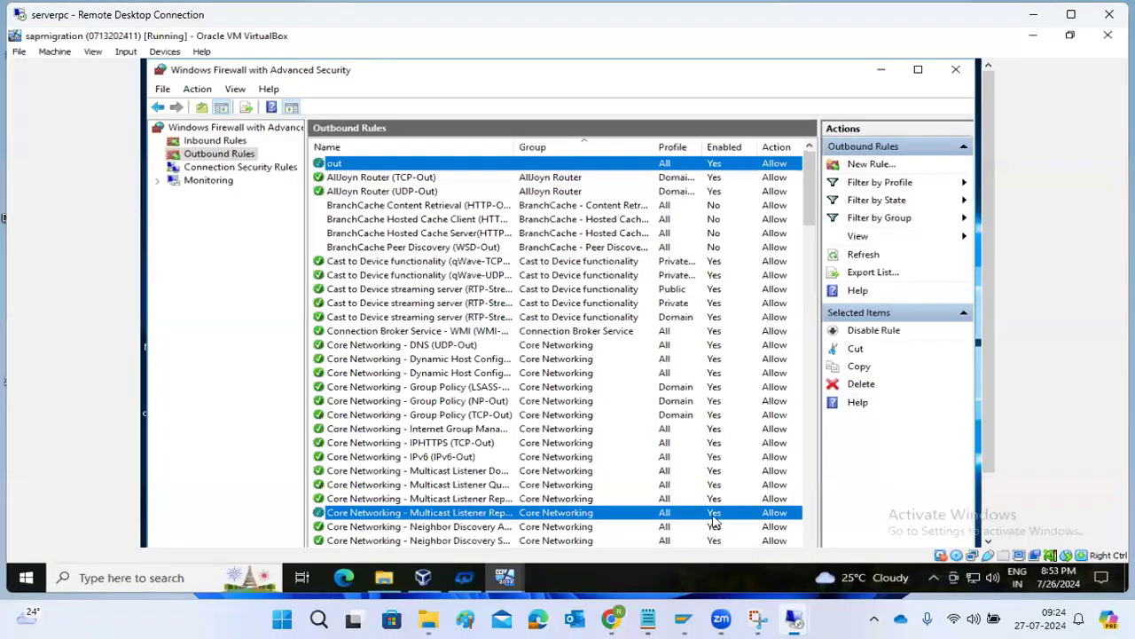
mouse_move(499, 584)
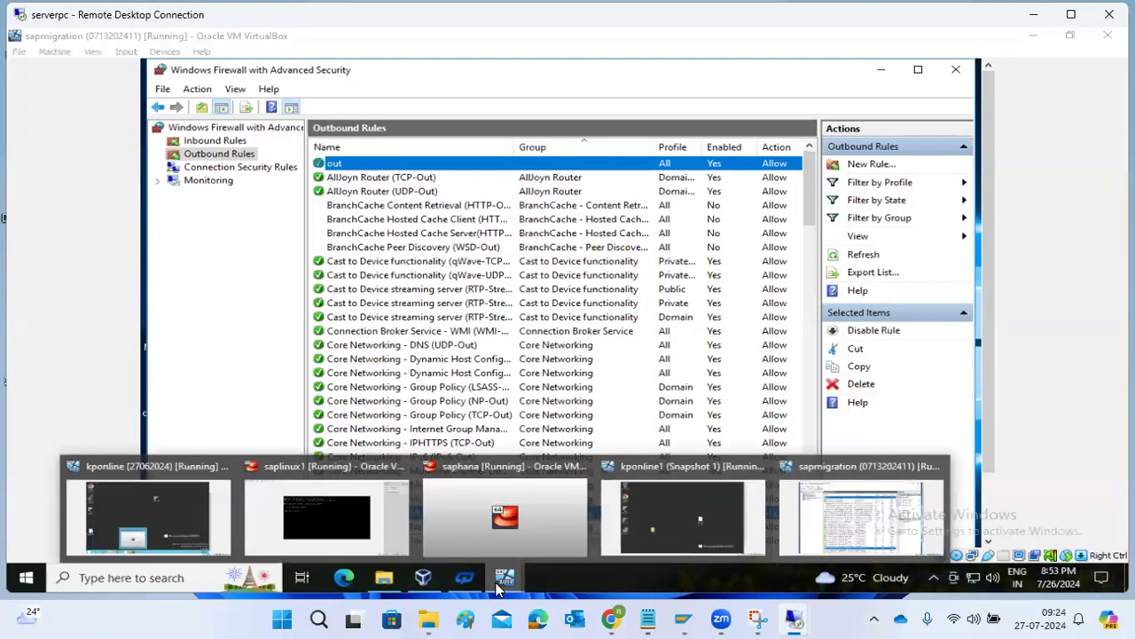
click(843, 504)
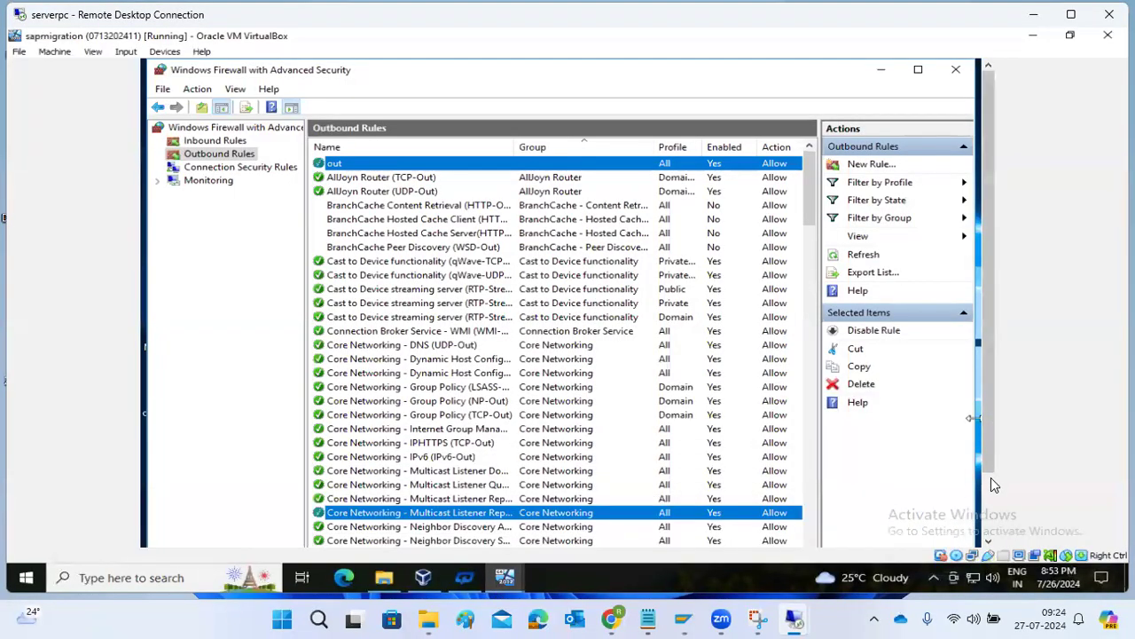
scroll(990, 481, down, 3)
click(323, 527)
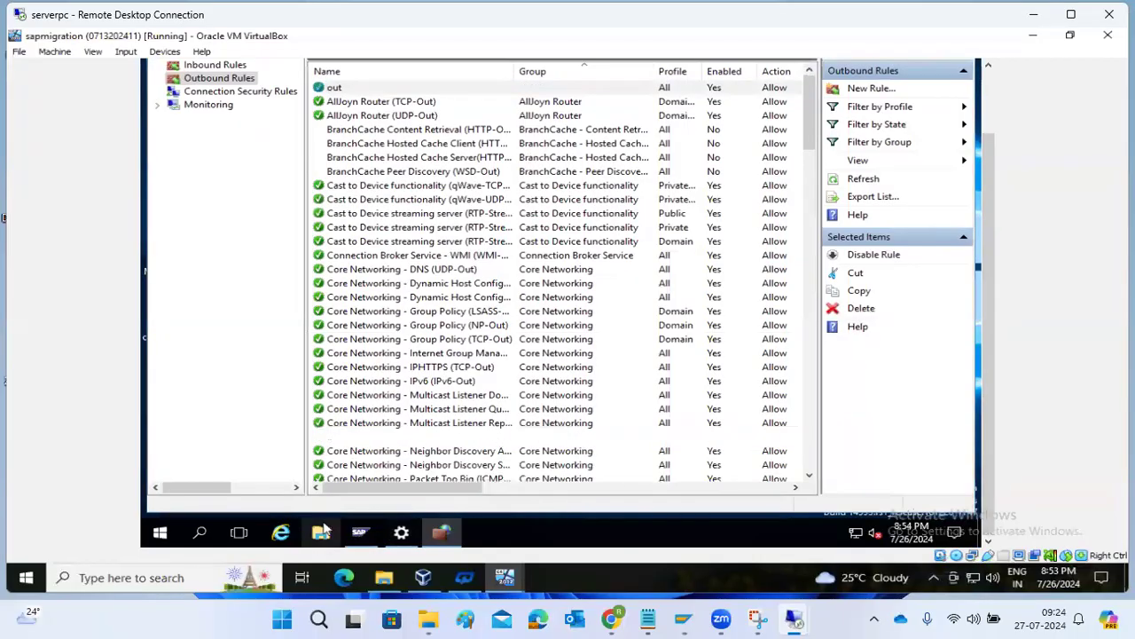
click(361, 532)
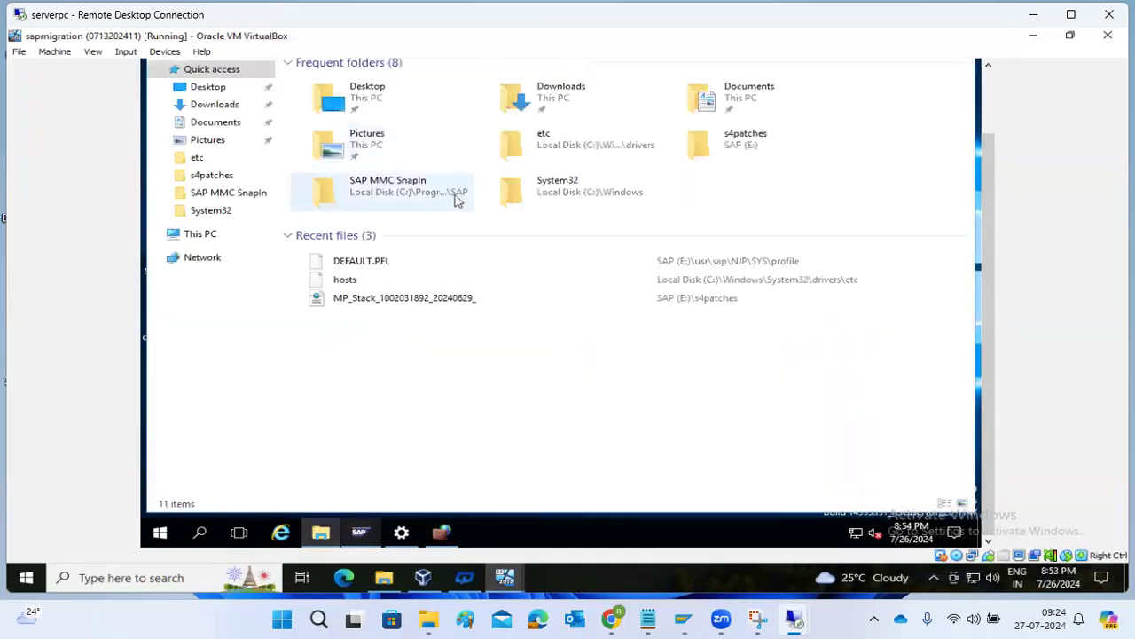
click(364, 530)
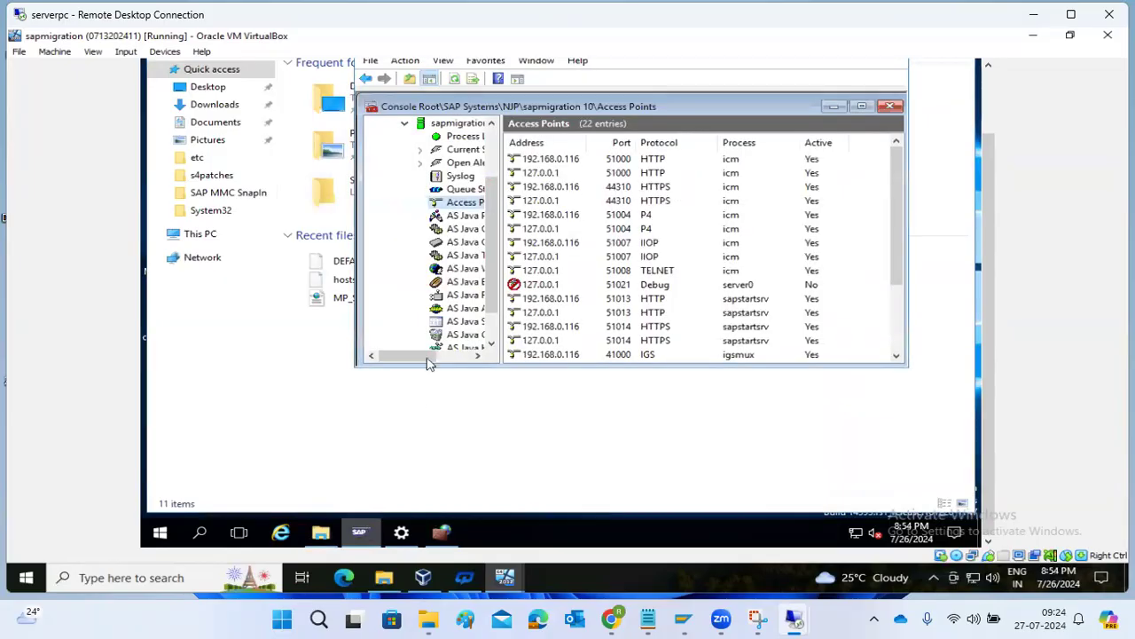
List sapmigration 11's access points and select the gwrd RFC port 3311 entry.
click(449, 308)
scroll(449, 308, down, 1)
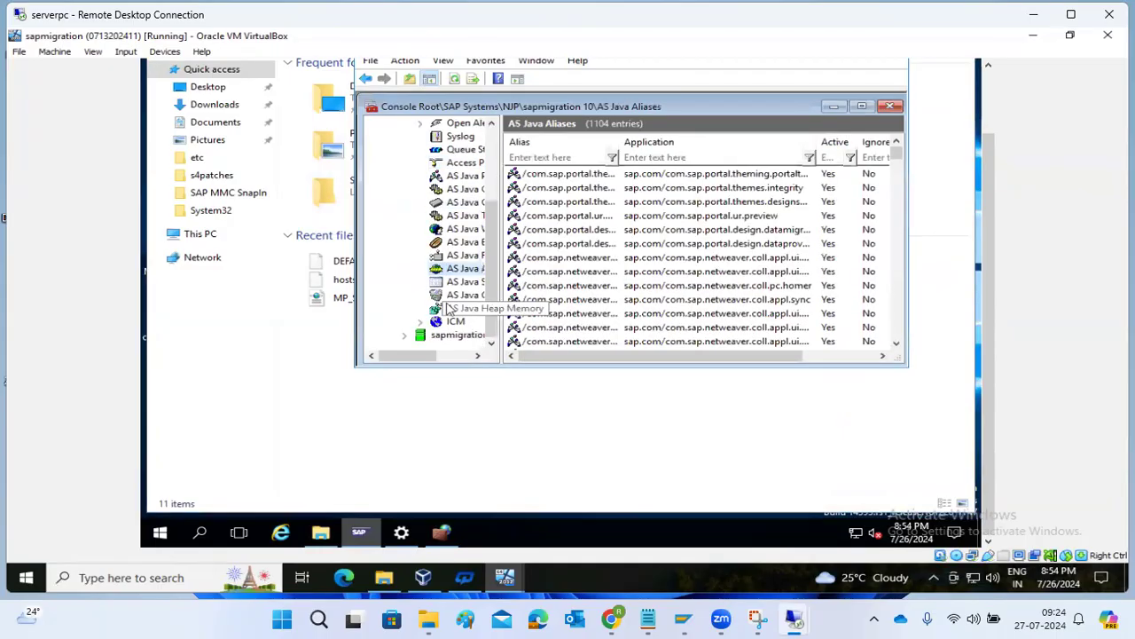
click(452, 334)
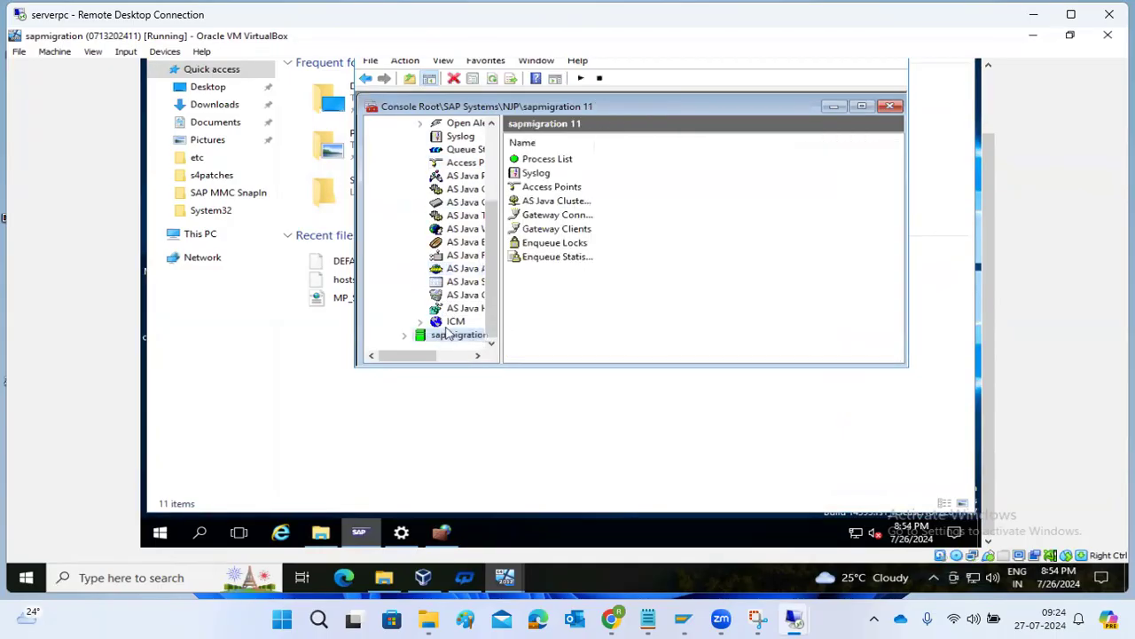
click(402, 337)
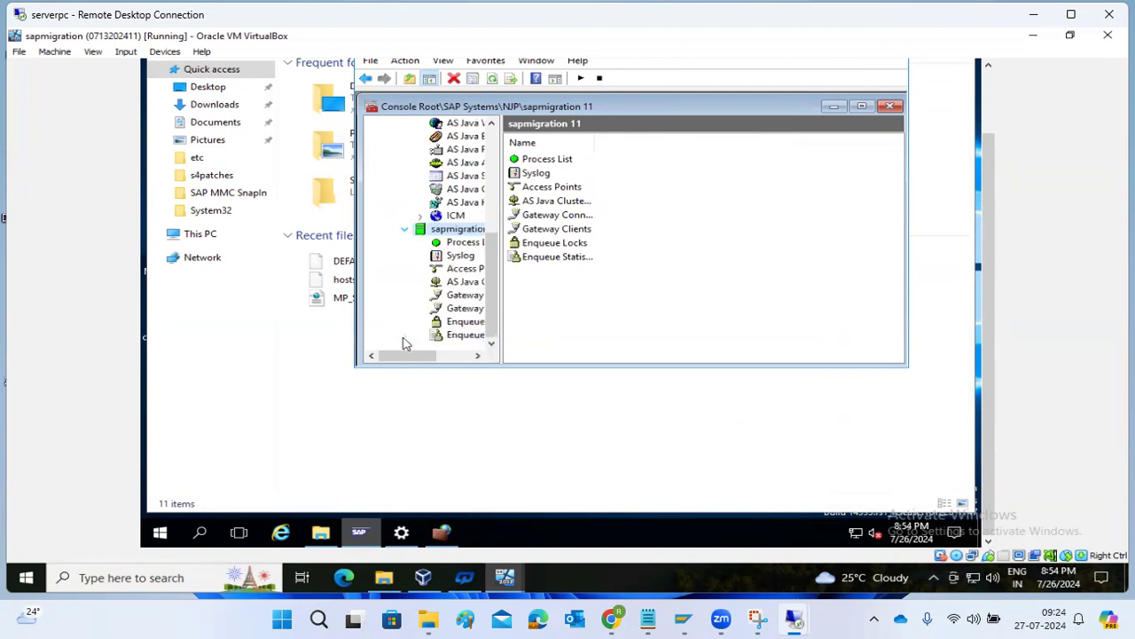
click(454, 268)
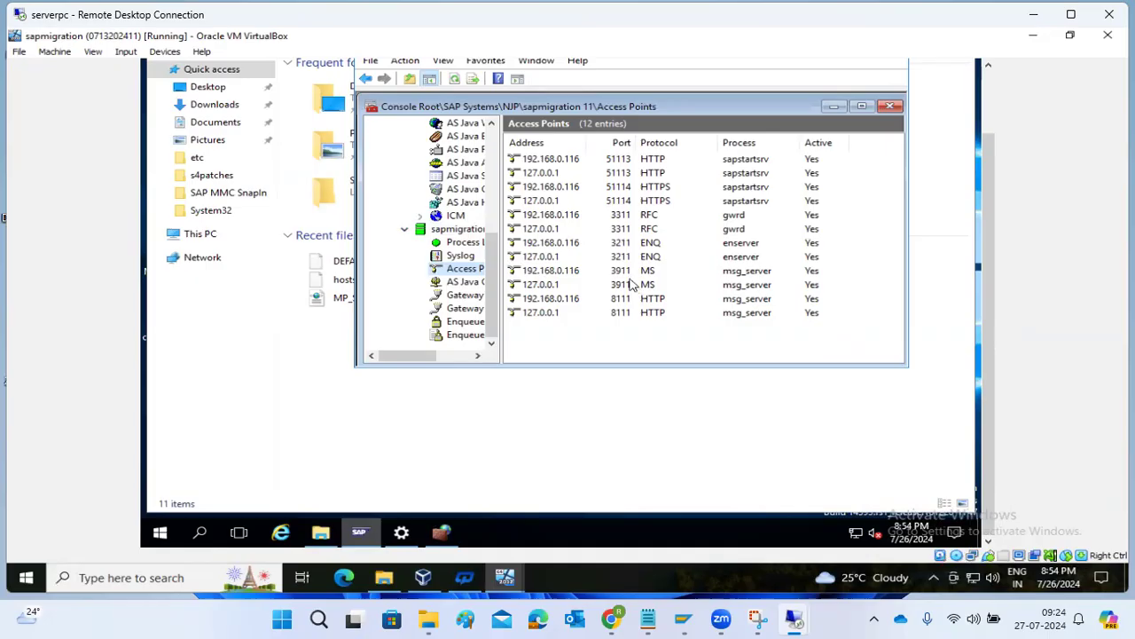
click(619, 218)
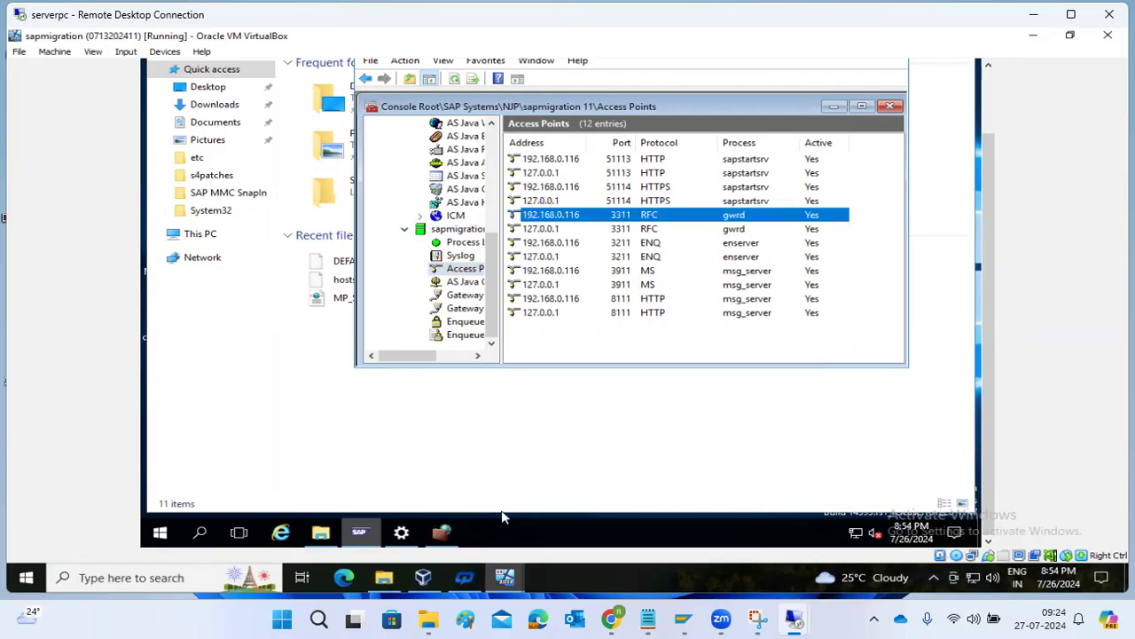
mouse_move(792, 619)
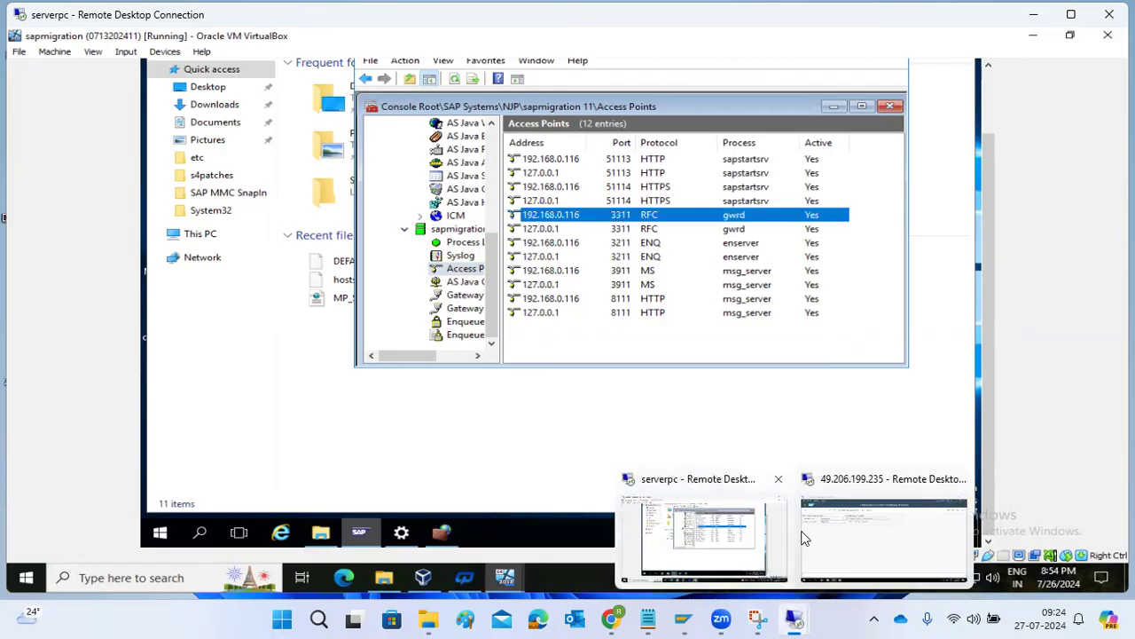
click(809, 538)
Change the gateway service to sapgw11 and rerun the data collector.
key(BackSpace)
text(1)
click(235, 104)
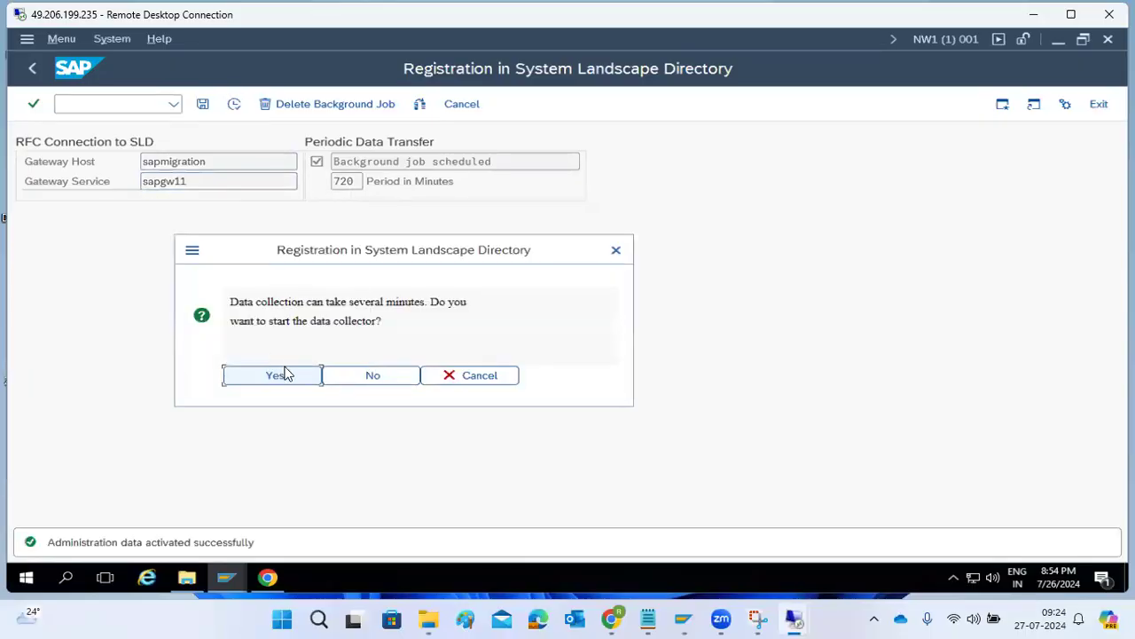
click(275, 375)
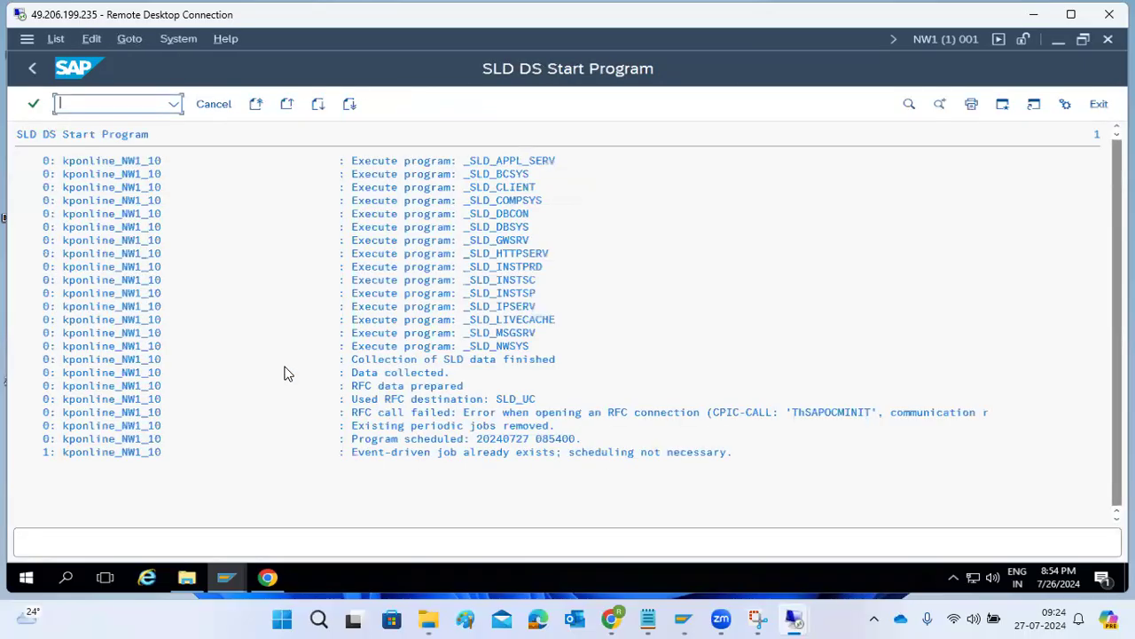
Leave the RZ70 registration screen without saving changes.
click(32, 69)
click(36, 69)
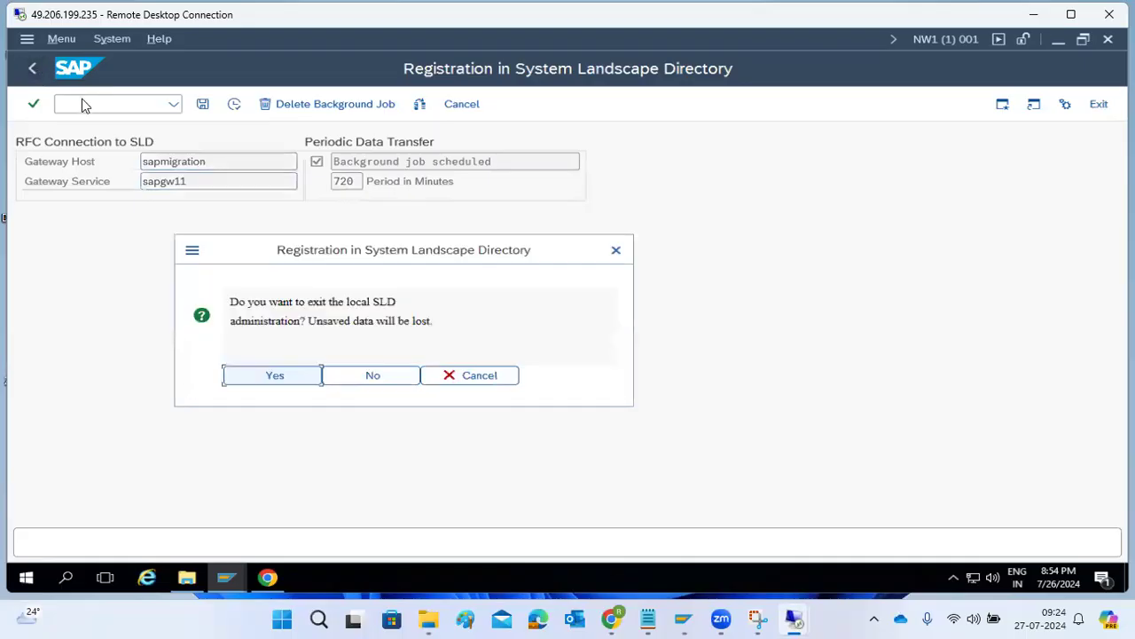
click(250, 383)
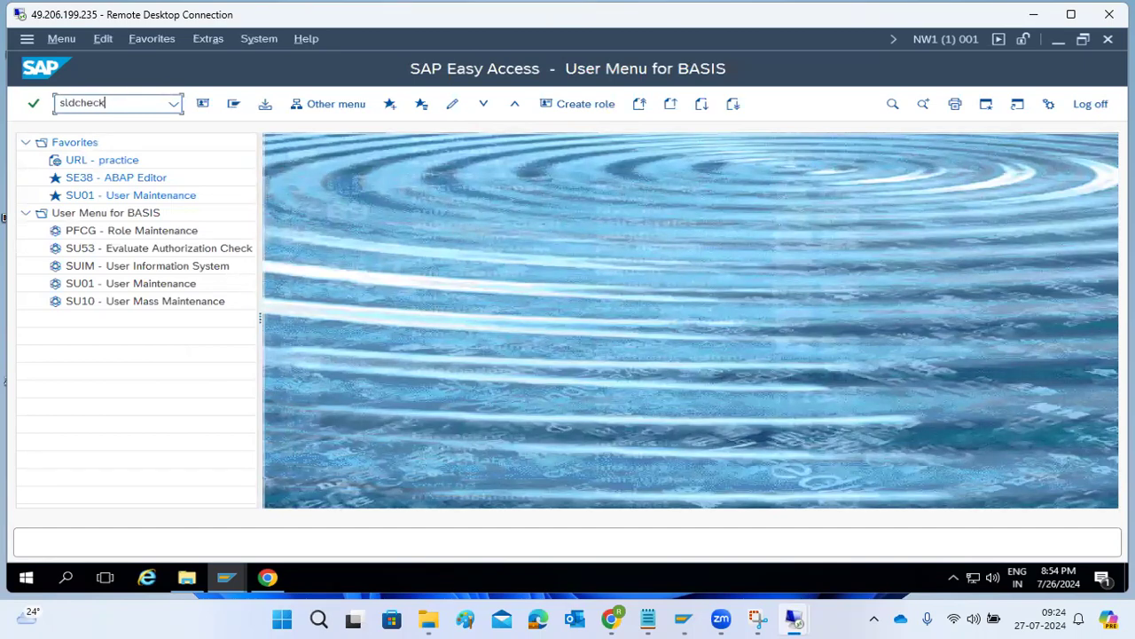
Run SLDCHECK and allow its SLD web page to open in Google Chrome.
key(Return)
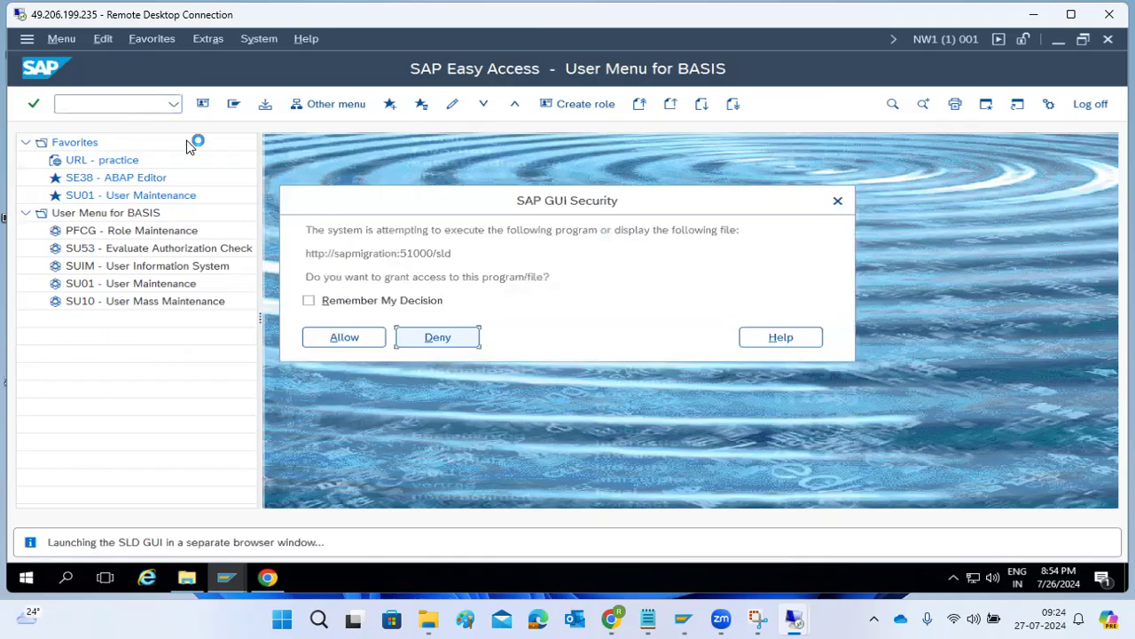
click(354, 336)
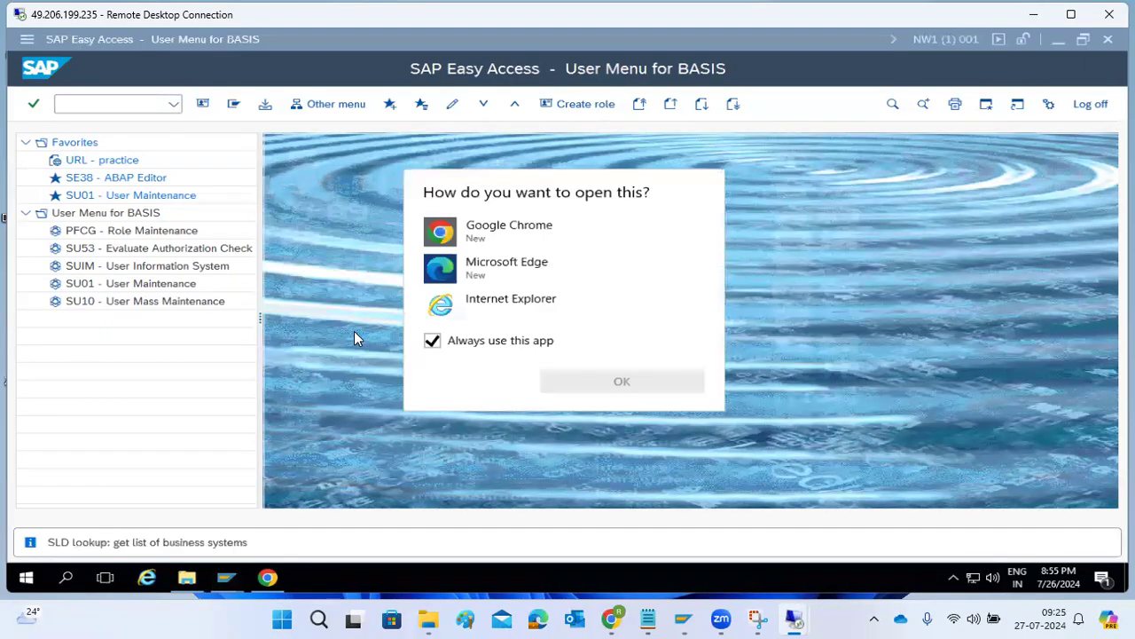
click(550, 235)
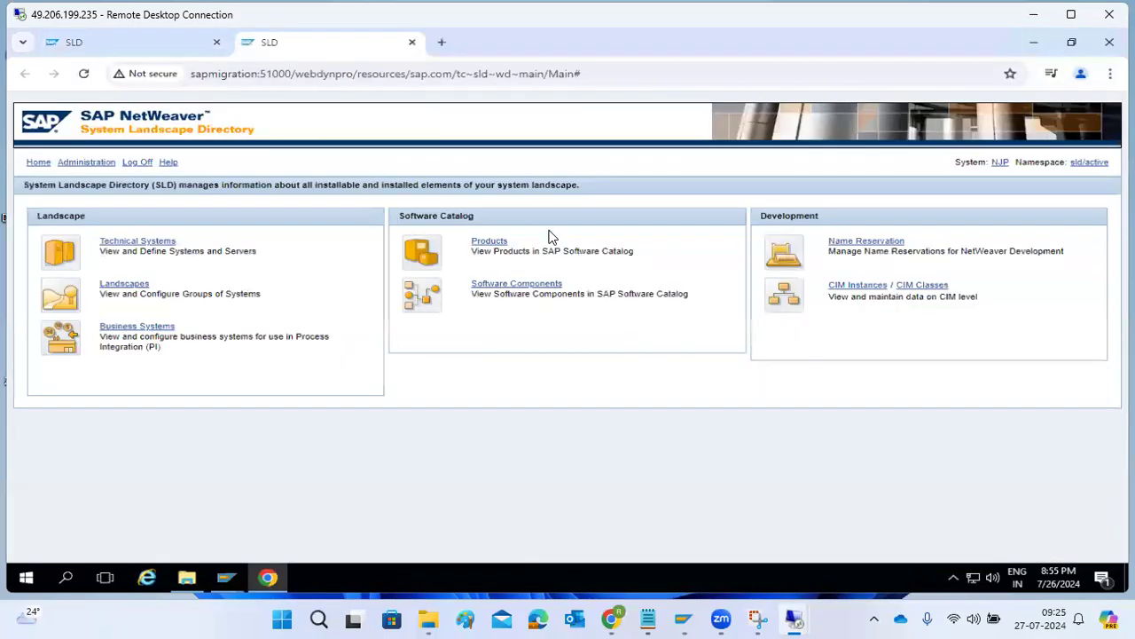
Review the check result showing no business systems maintained, then bring up the SLD page.
click(267, 578)
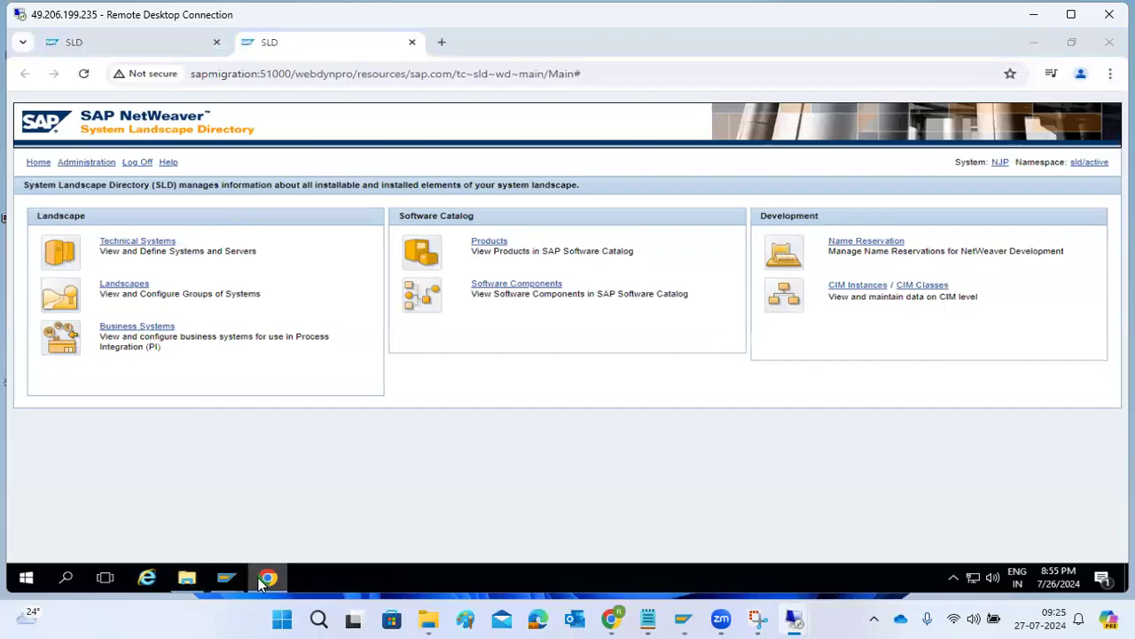
mouse_move(229, 577)
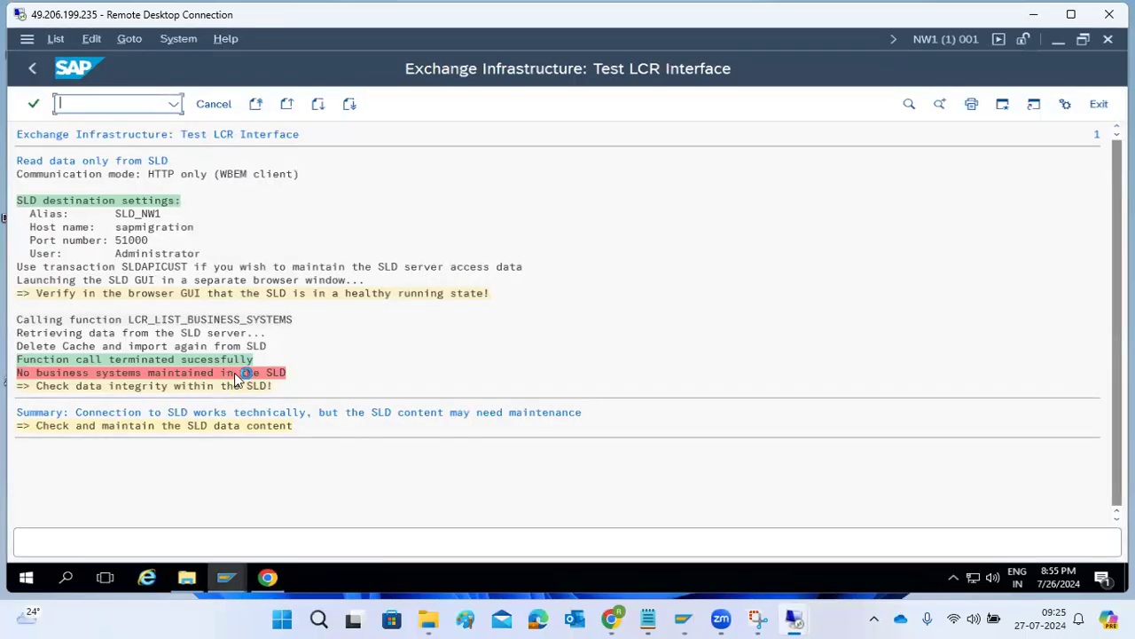
click(217, 373)
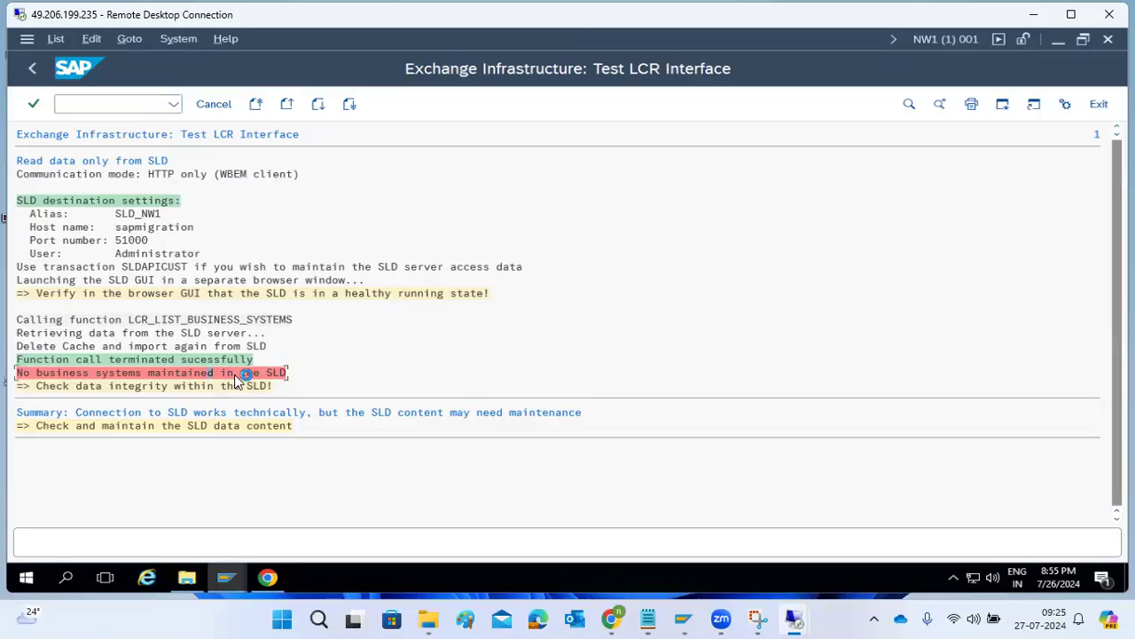
click(40, 69)
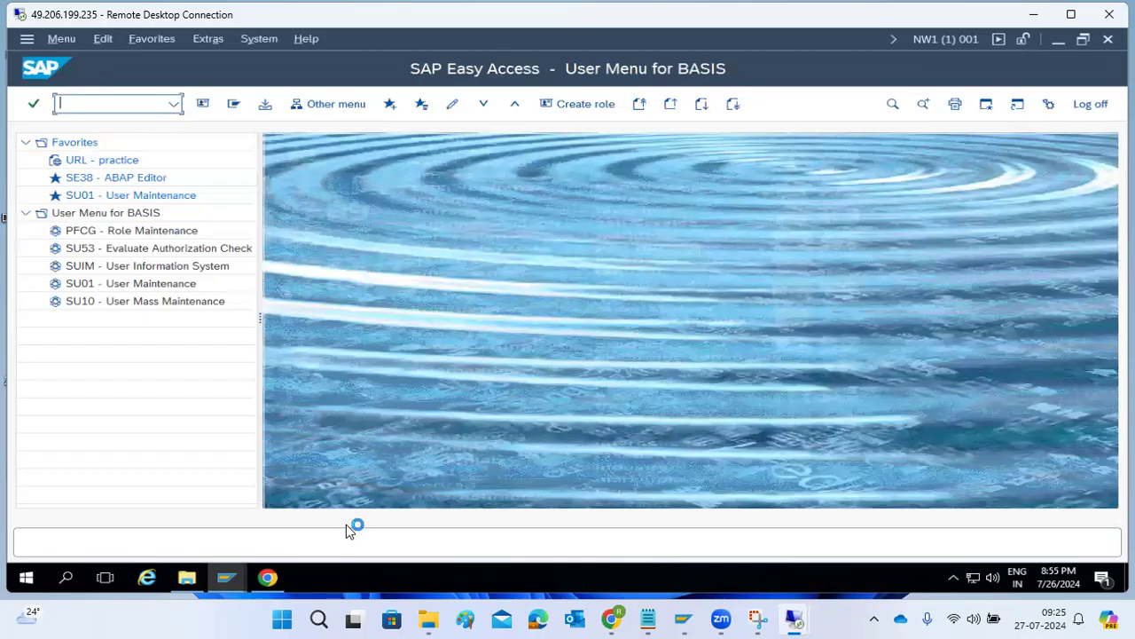
click(267, 577)
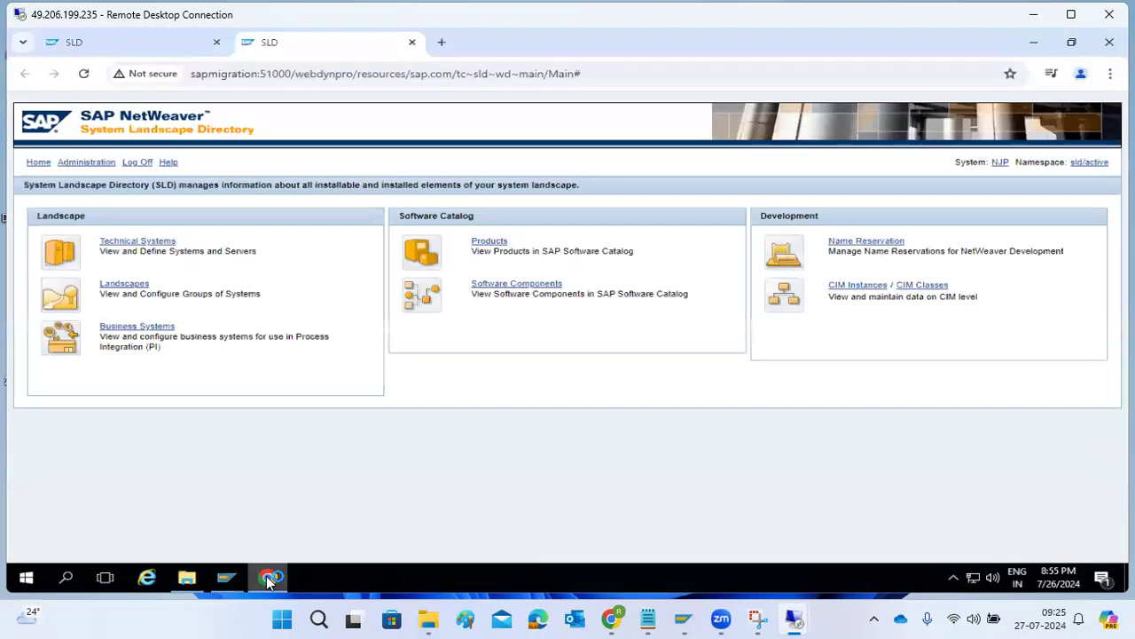
Filter the Technical Systems list to AS ABAP and refresh it.
click(140, 241)
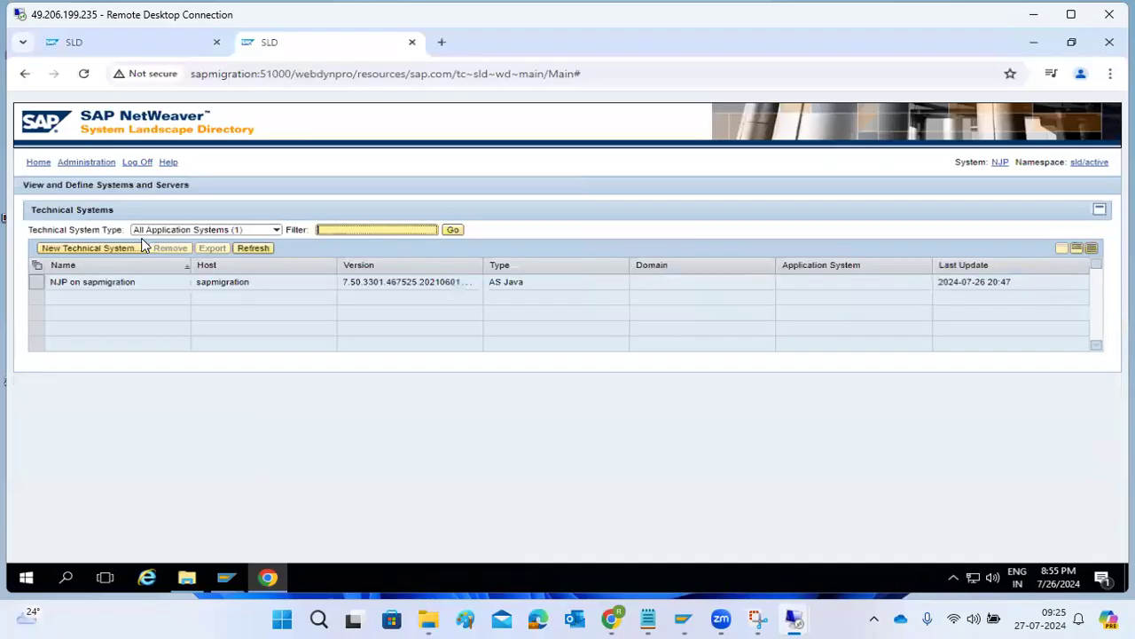
click(276, 229)
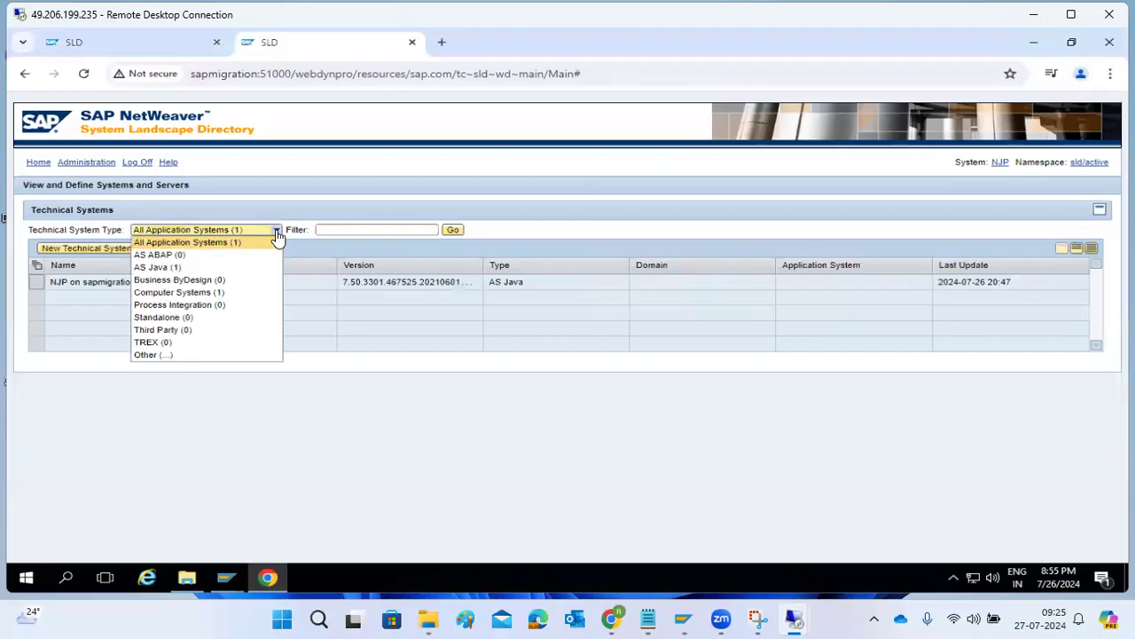
click(171, 255)
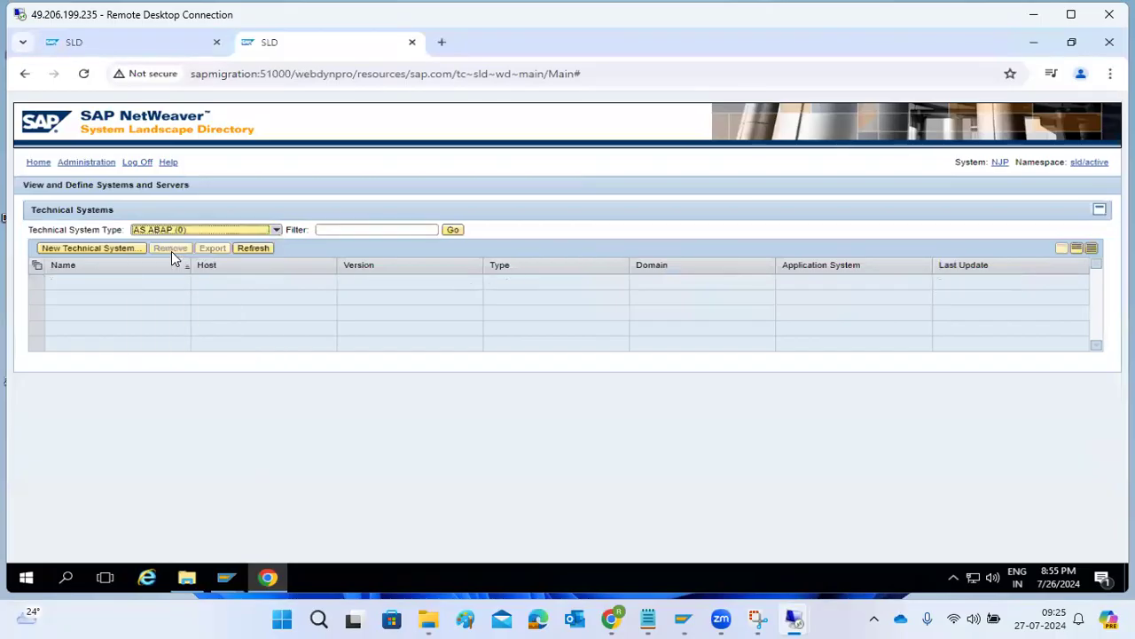
click(253, 248)
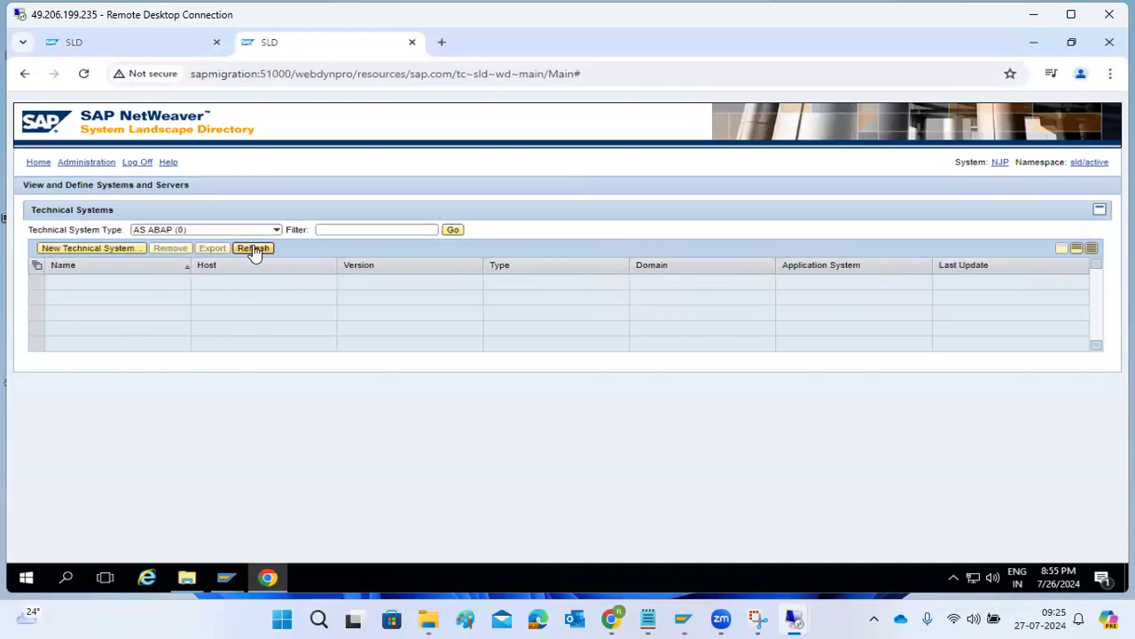
Inspect the SLD server log with the log level kept at All.
click(78, 163)
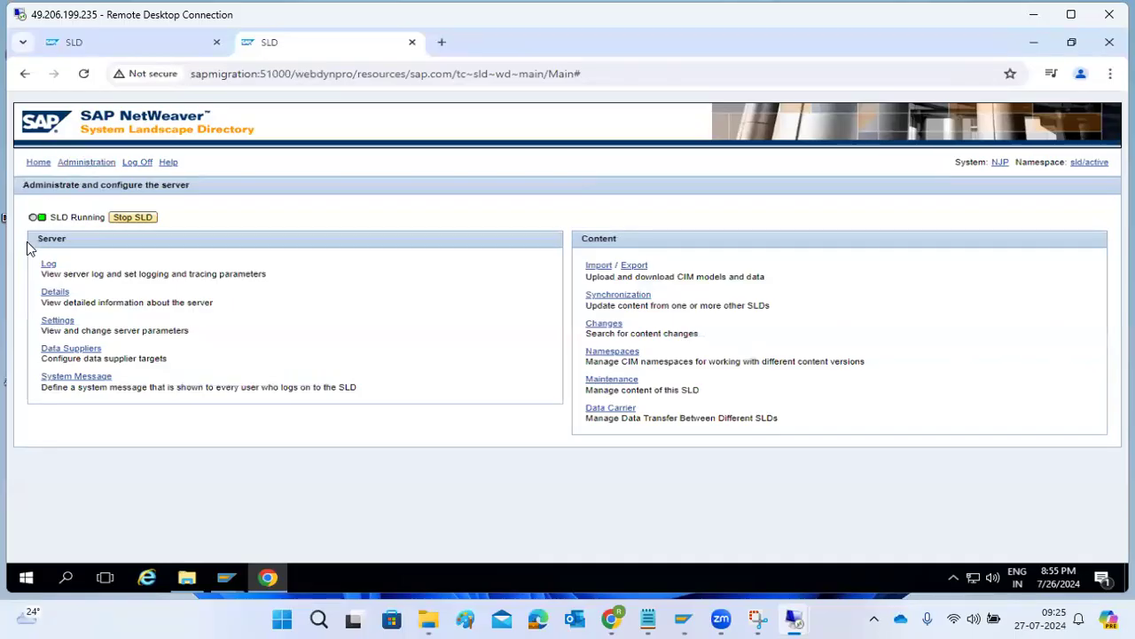
click(47, 266)
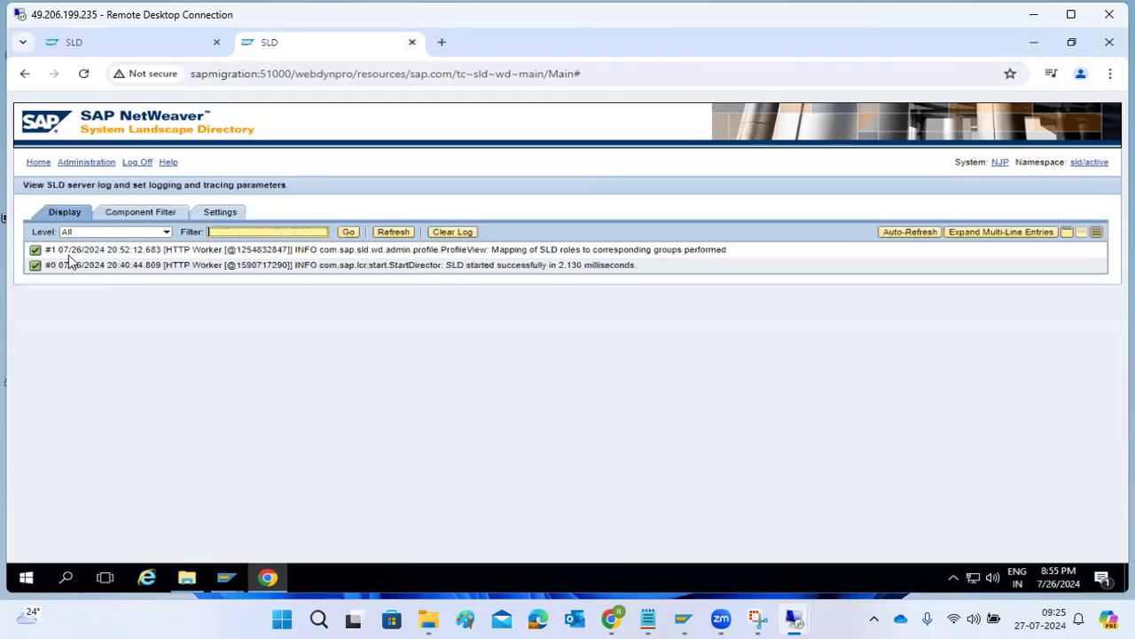
click(166, 231)
click(166, 233)
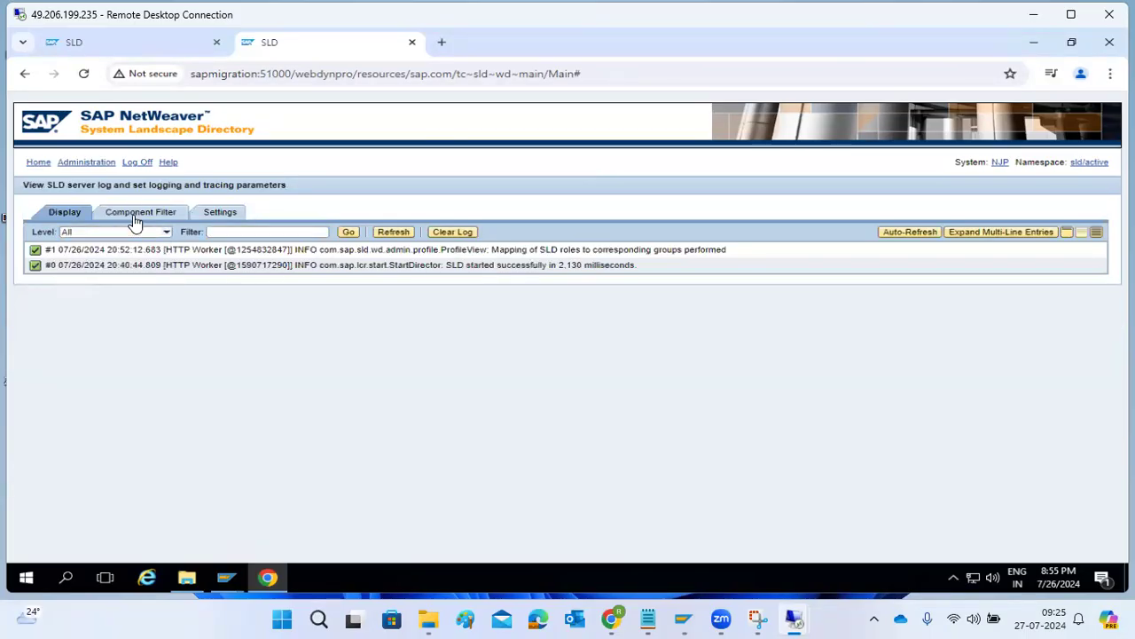
click(136, 215)
click(222, 215)
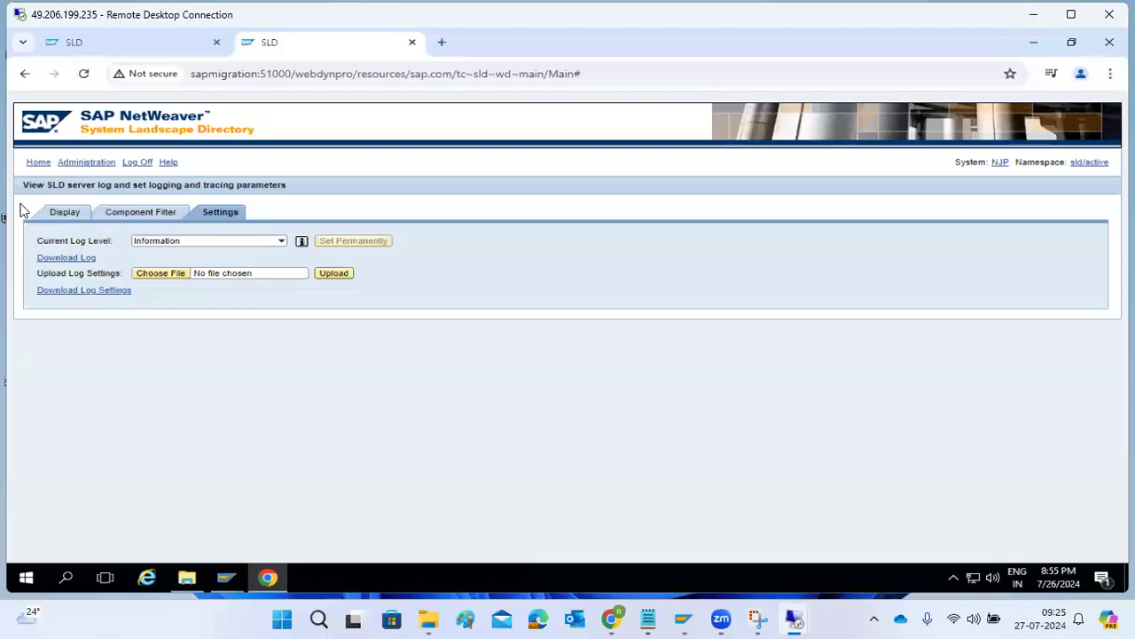
Stop and restart the SLD server from Administration, then return home.
click(80, 165)
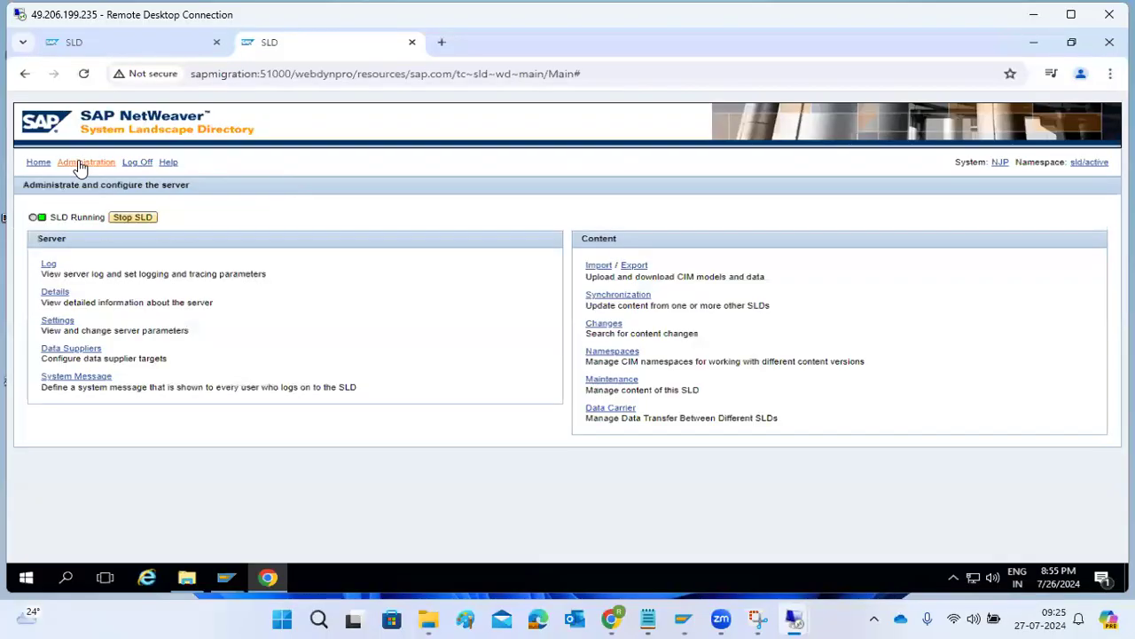
click(133, 218)
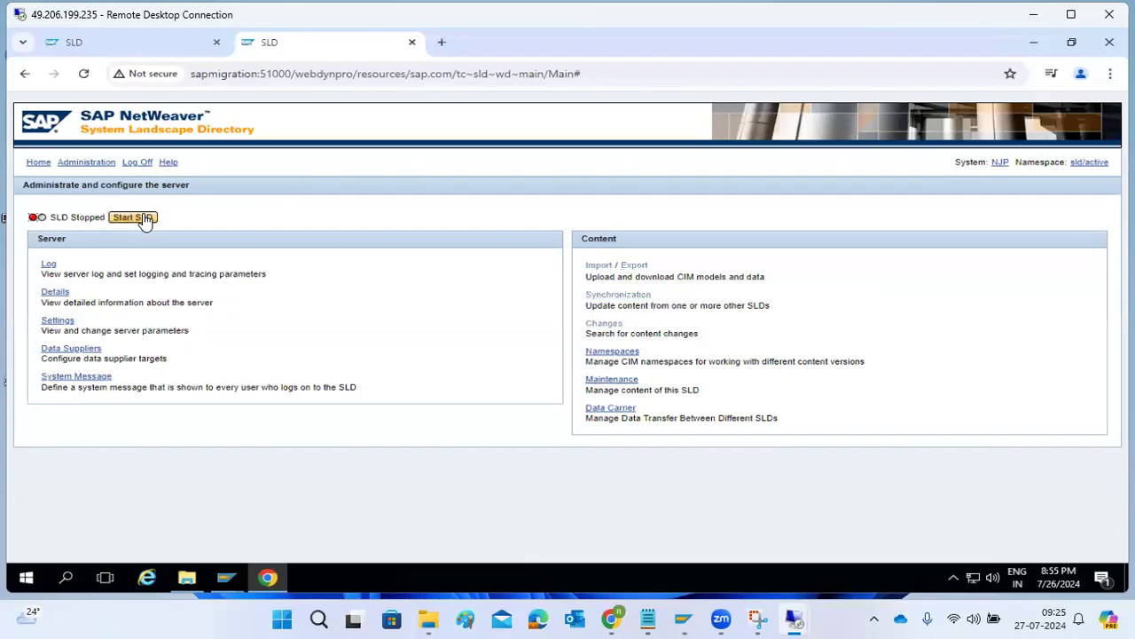
click(145, 225)
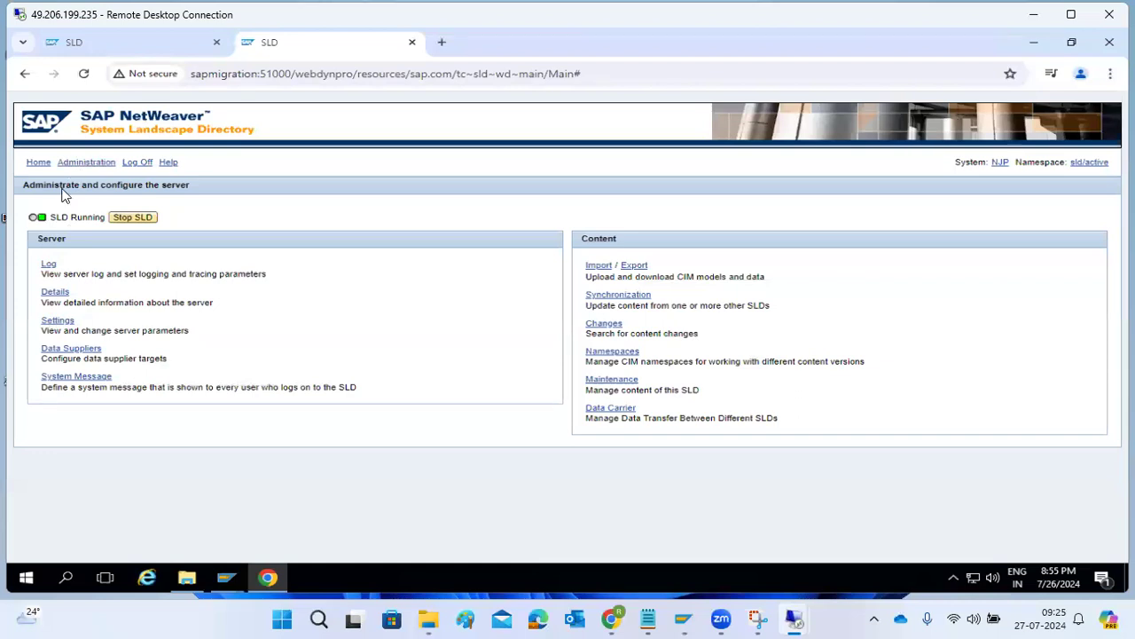
click(38, 163)
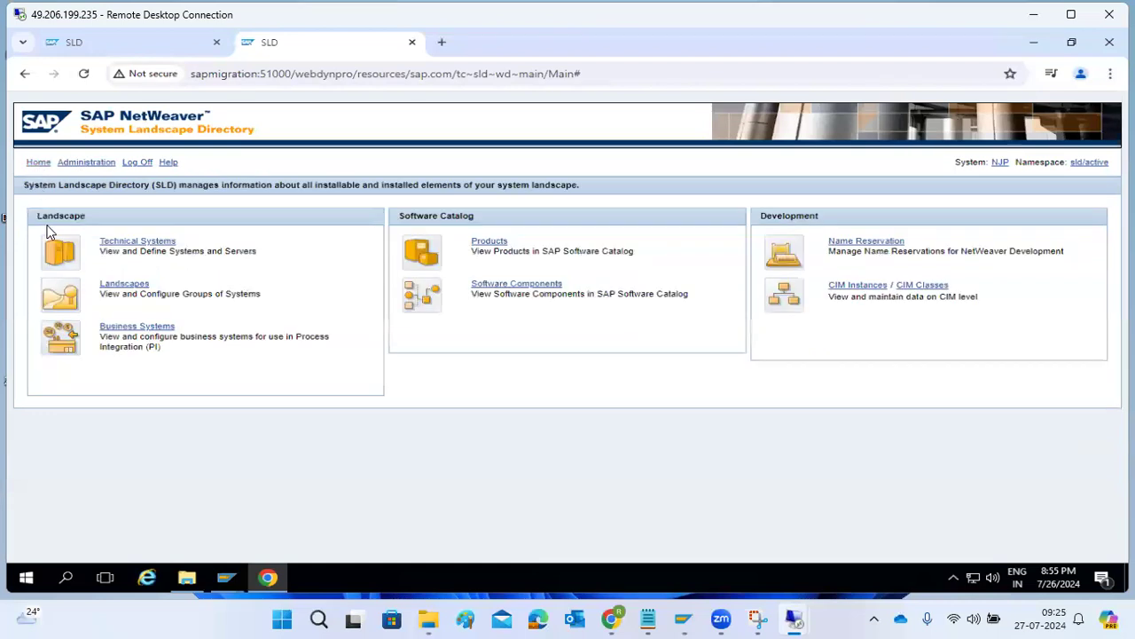
Recheck that Technical Systems lists no AS ABAP systems, then switch to SAP MMC on serverpc.
click(136, 244)
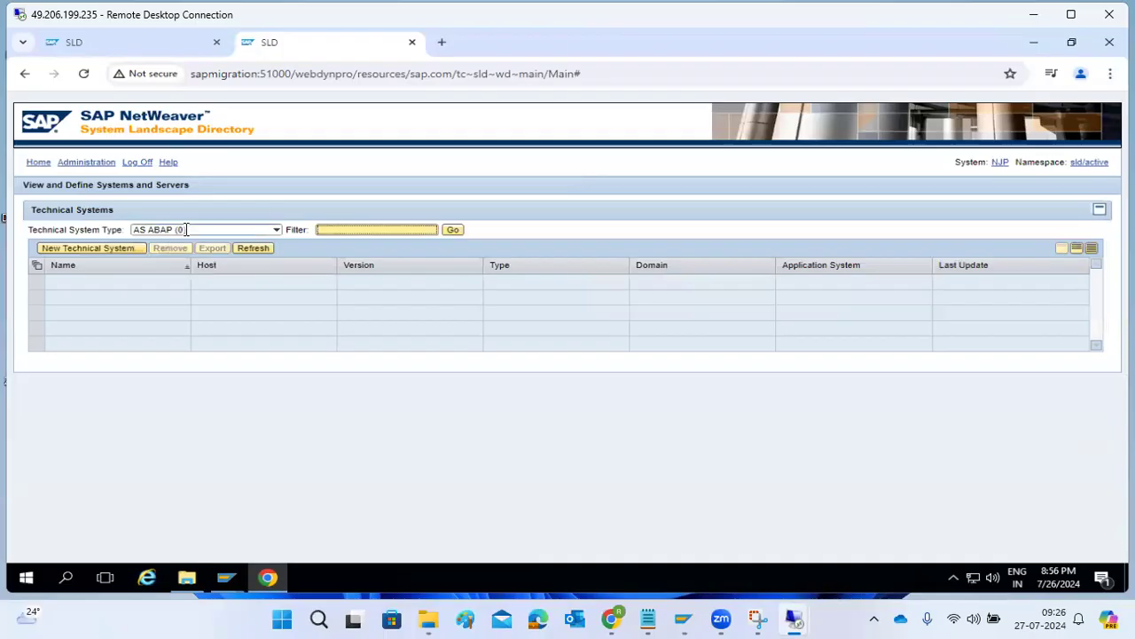
click(268, 578)
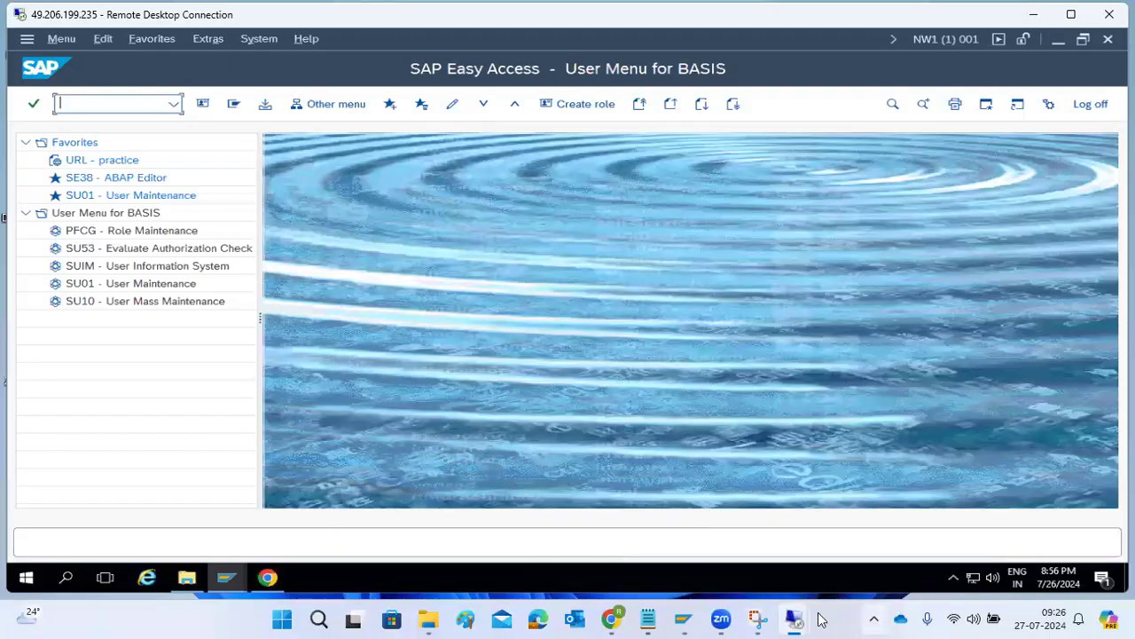
mouse_move(794, 618)
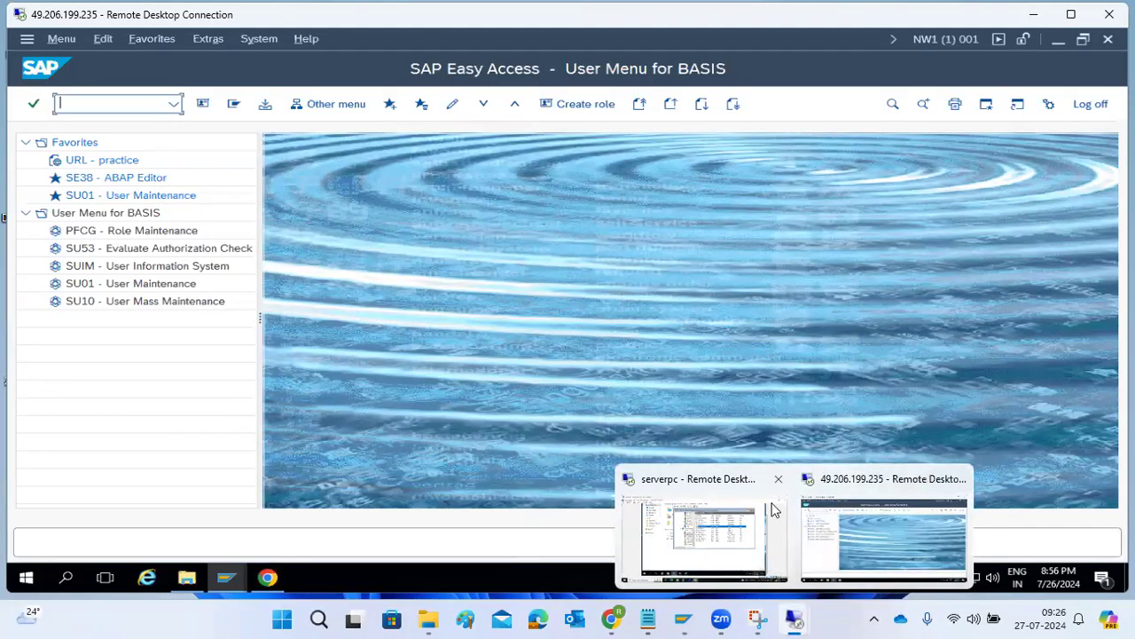
click(710, 521)
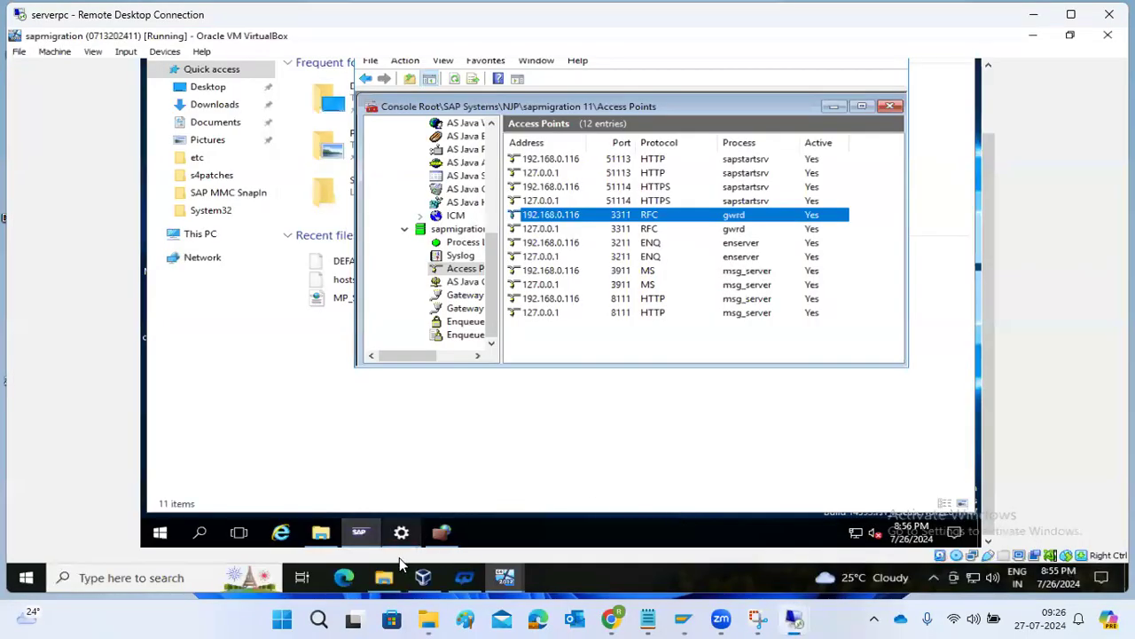
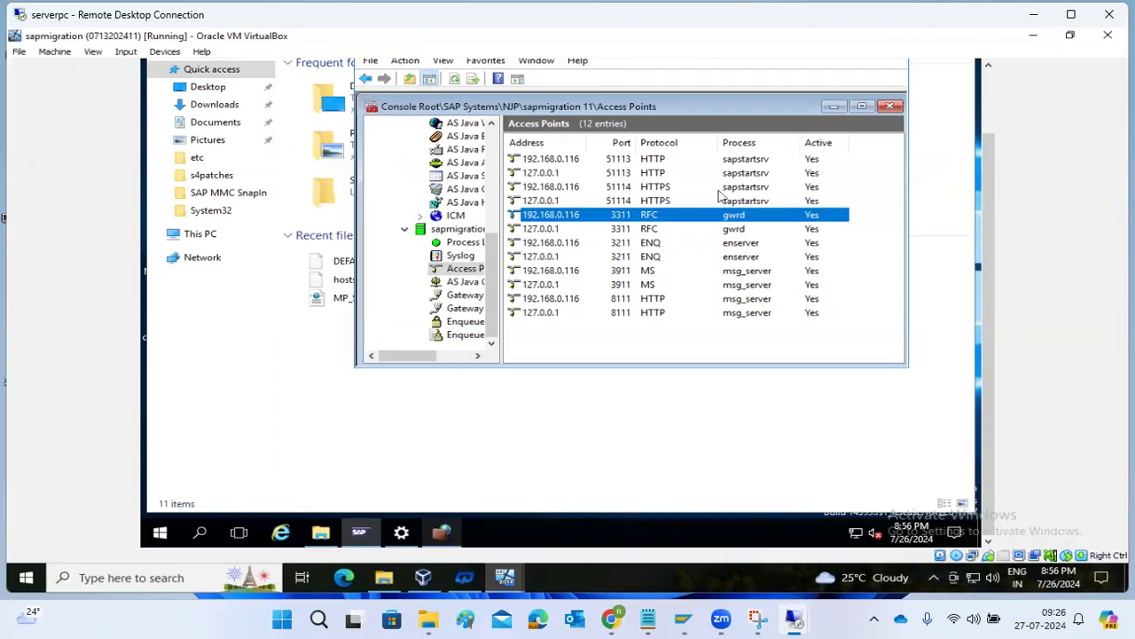
On the remote server's Chrome, load sapmigration:51000/ in the first SLD tab.
mouse_move(793, 618)
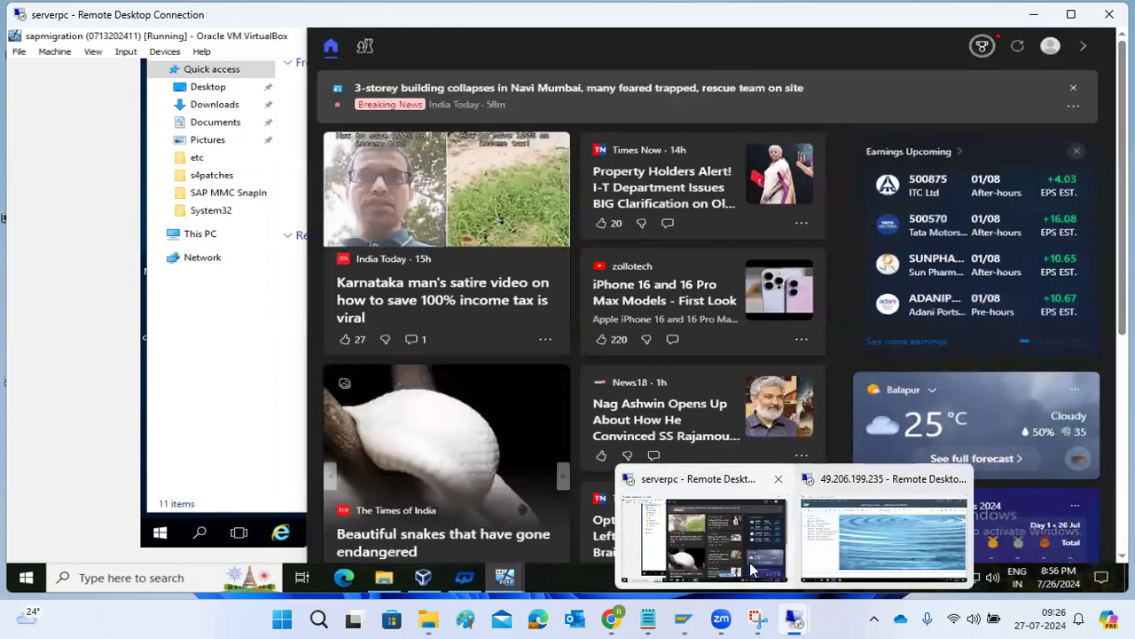
click(848, 530)
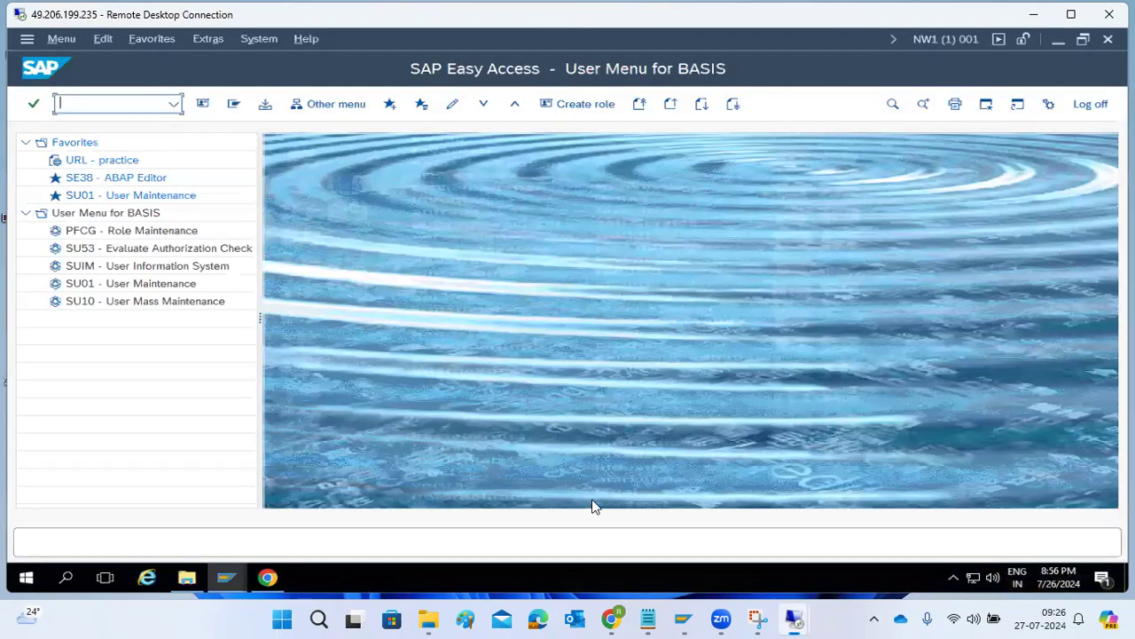
click(269, 578)
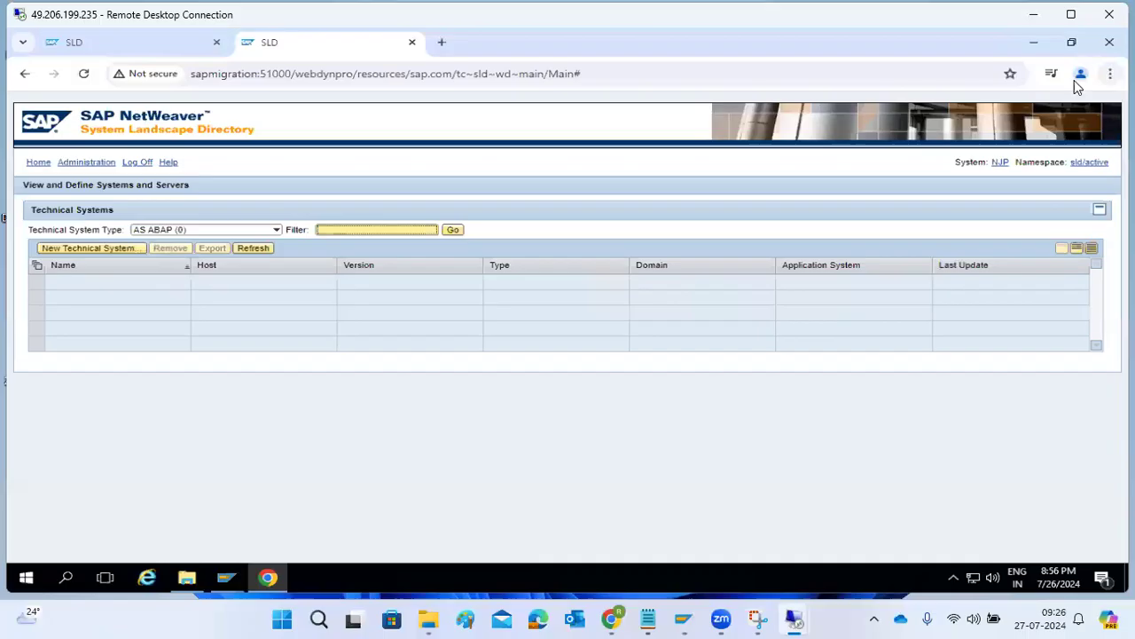
click(132, 45)
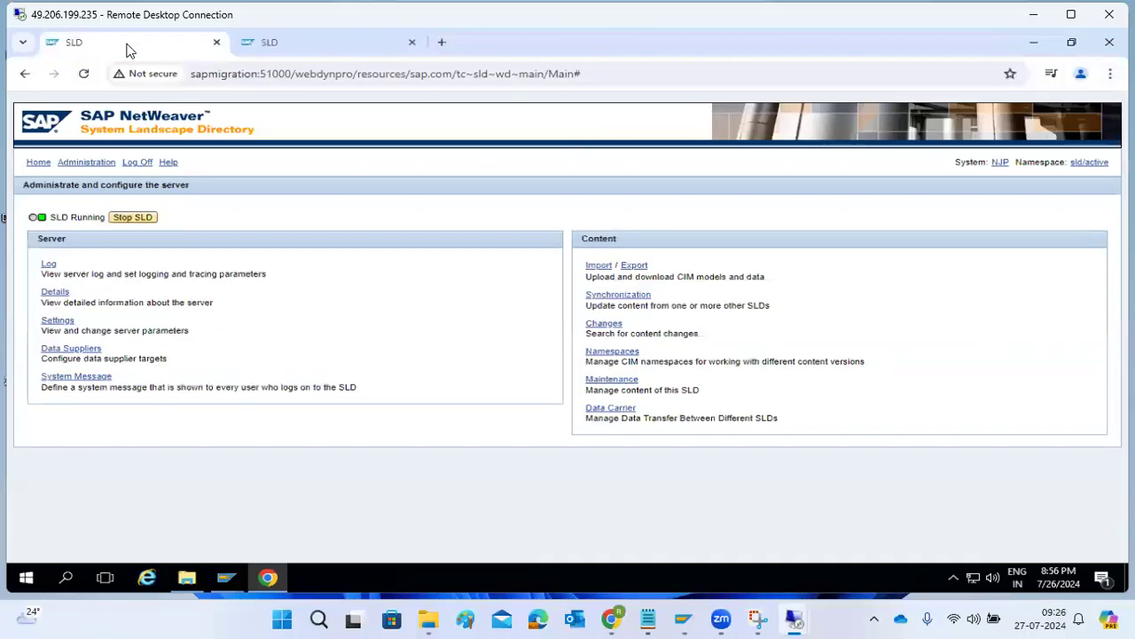
drag(297, 76, 714, 116)
key(BackSpace)
key(Return)
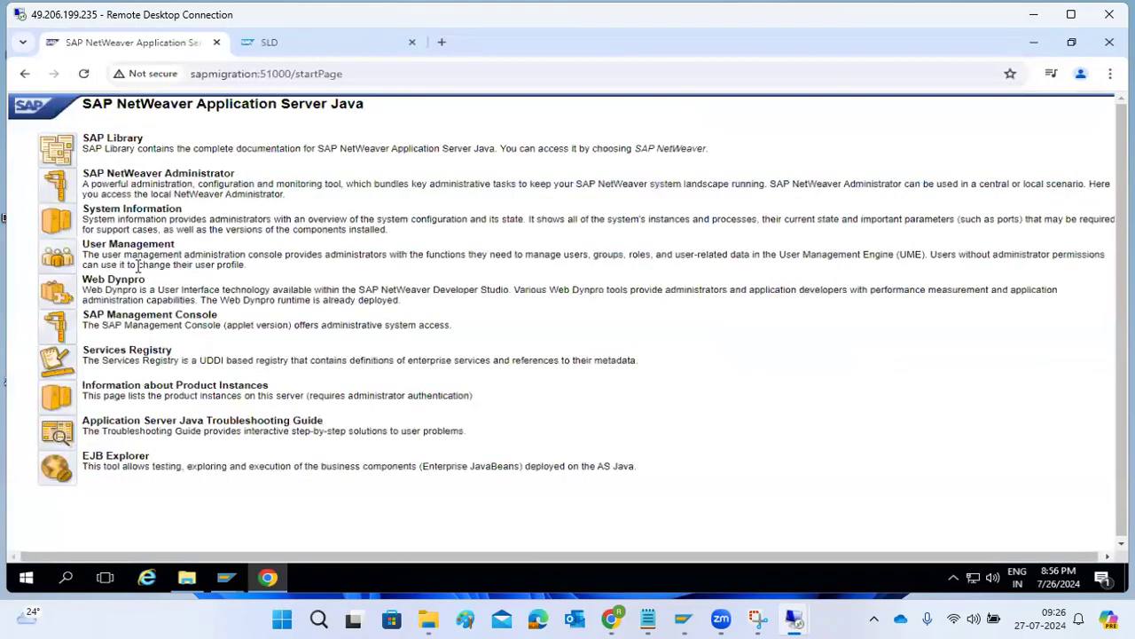
Open User Management and browse its Configuration, Import and Identity Management pages.
click(57, 258)
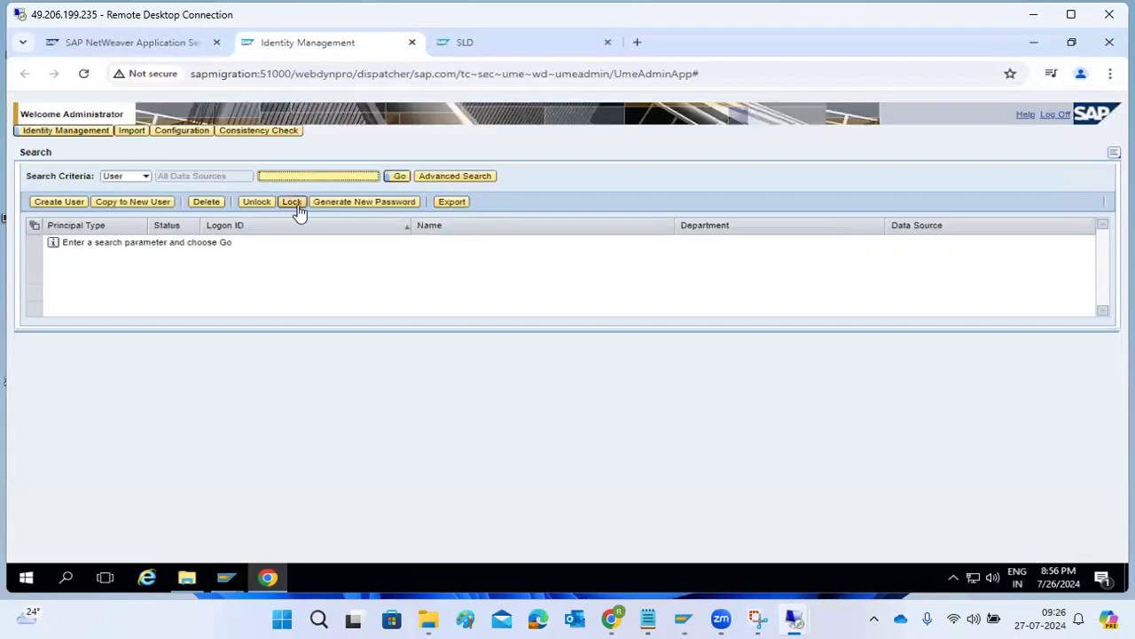
click(167, 135)
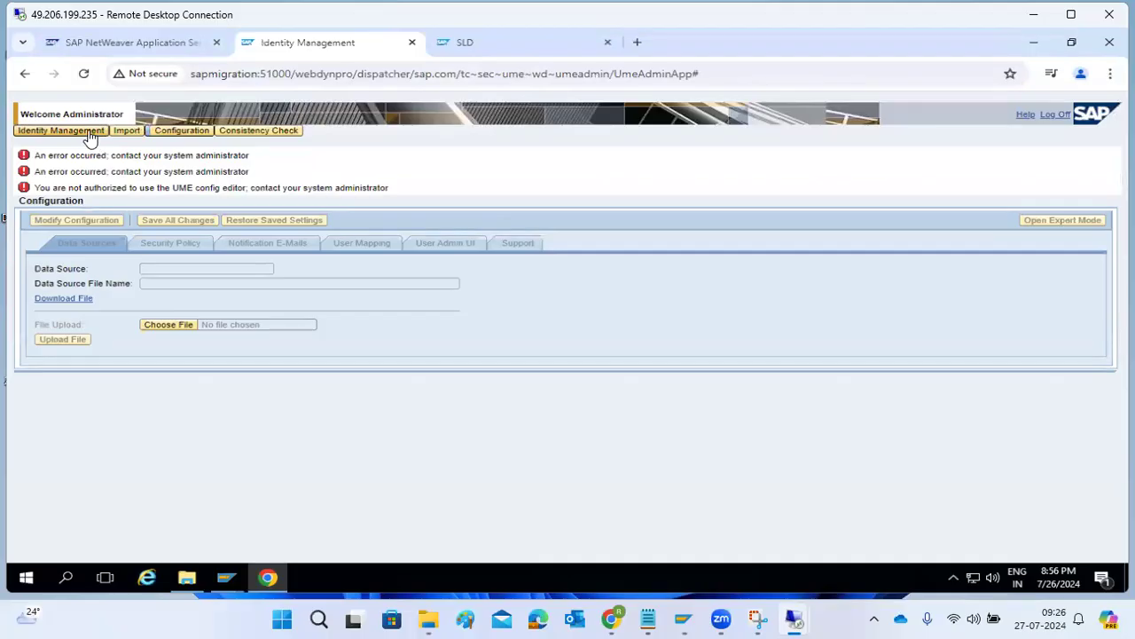
click(89, 133)
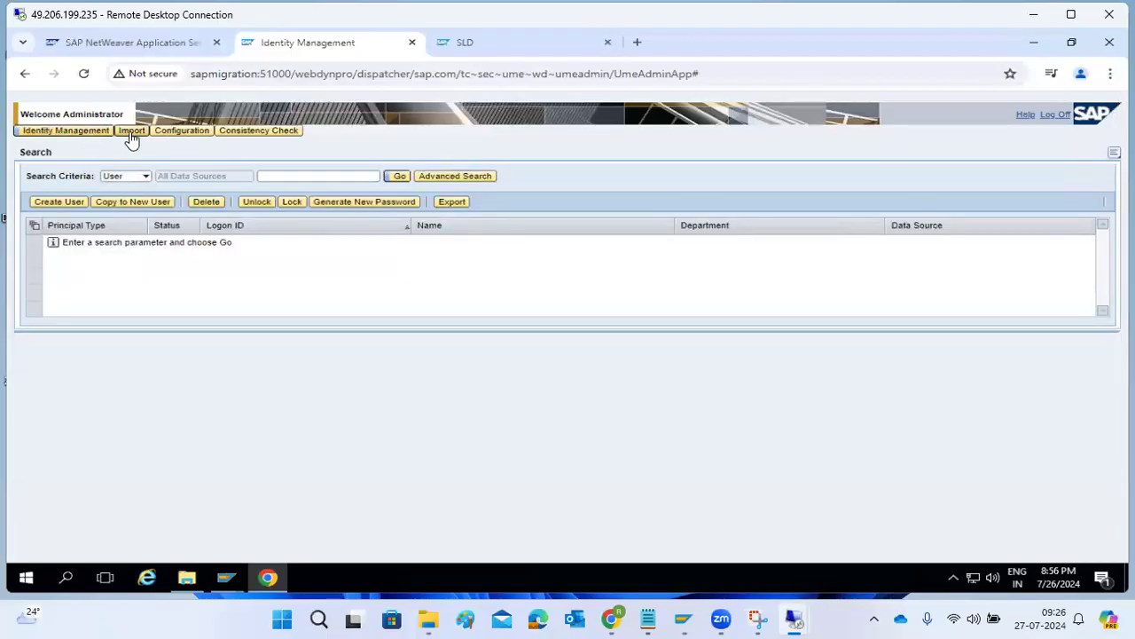
click(132, 134)
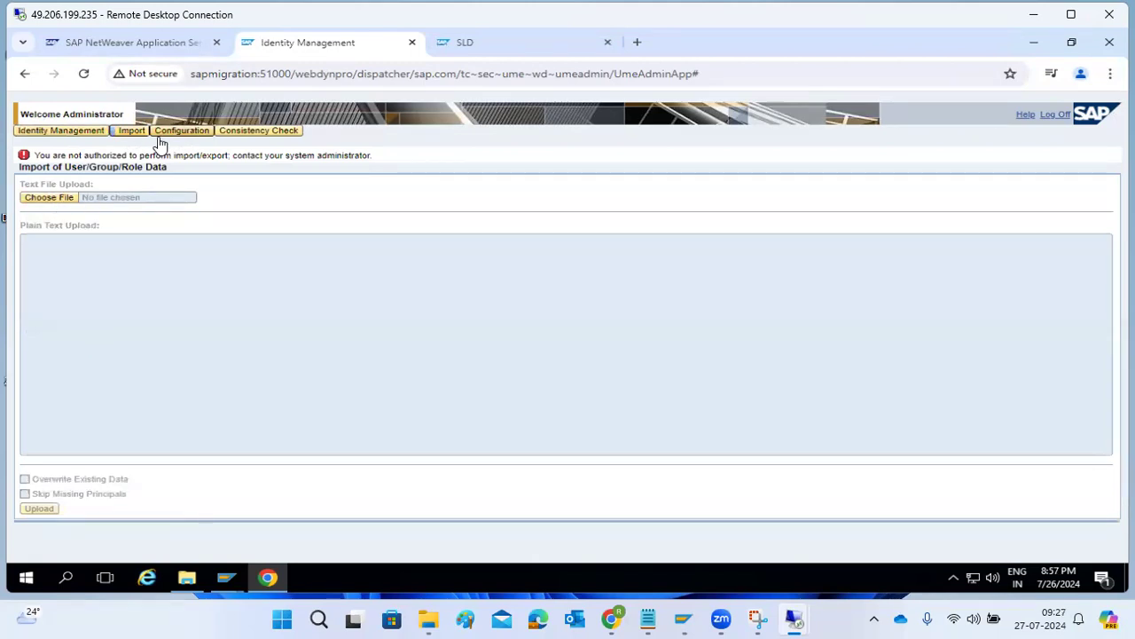
click(59, 131)
Run a user search, then log off and return to the start page tab.
click(270, 179)
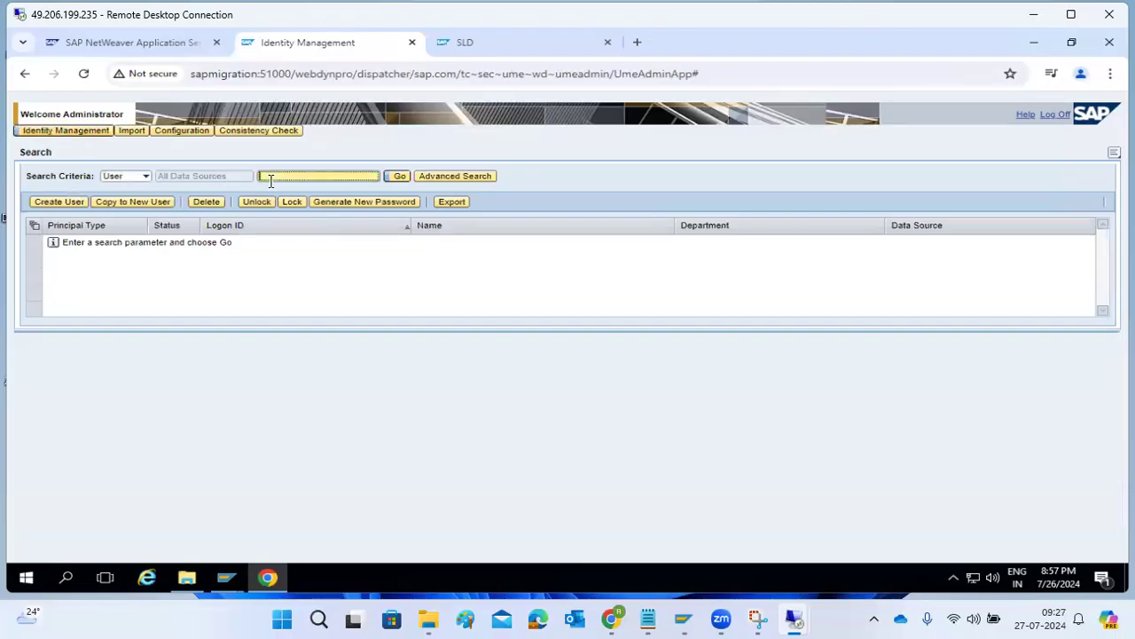
click(393, 176)
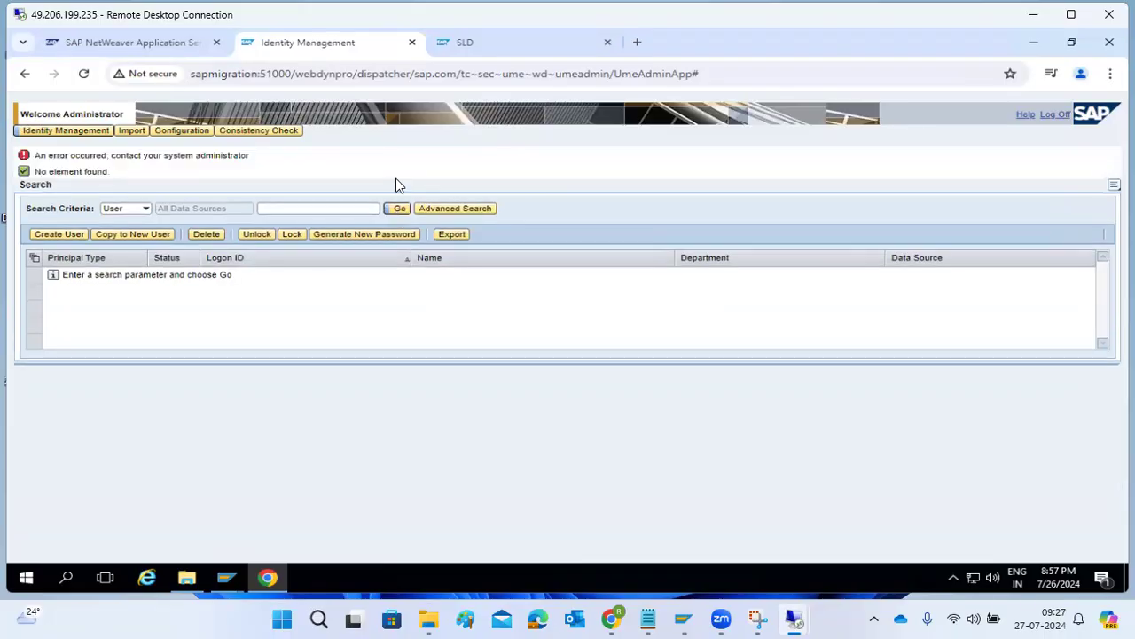
click(1061, 116)
click(124, 43)
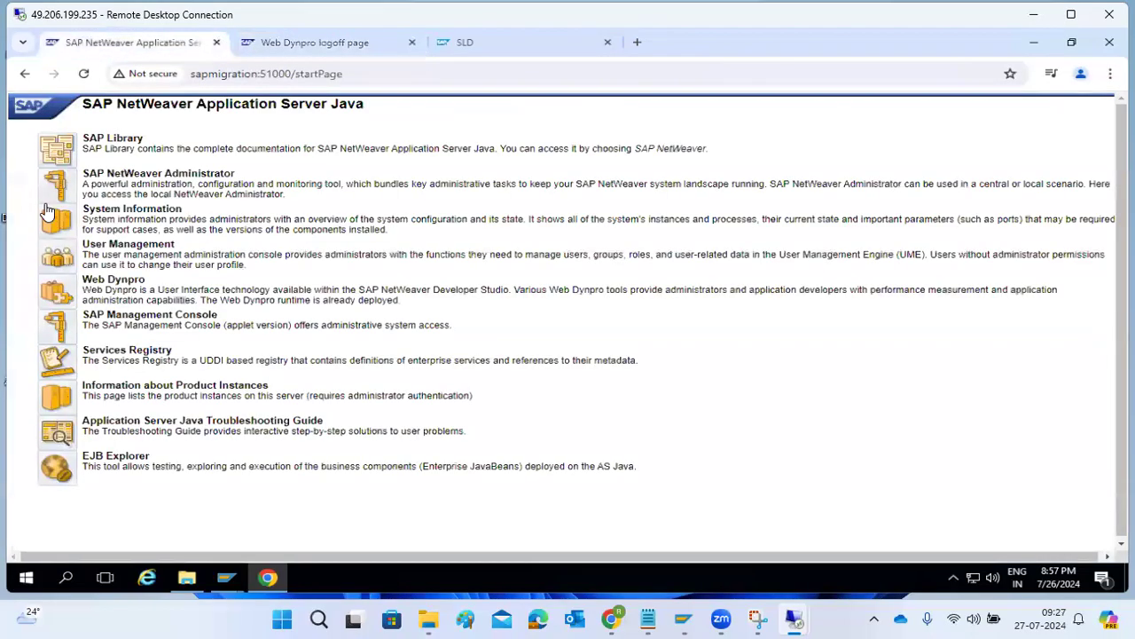
Log on with saved administrator credentials and open the Administrator user's Assigned Roles for editing.
click(59, 260)
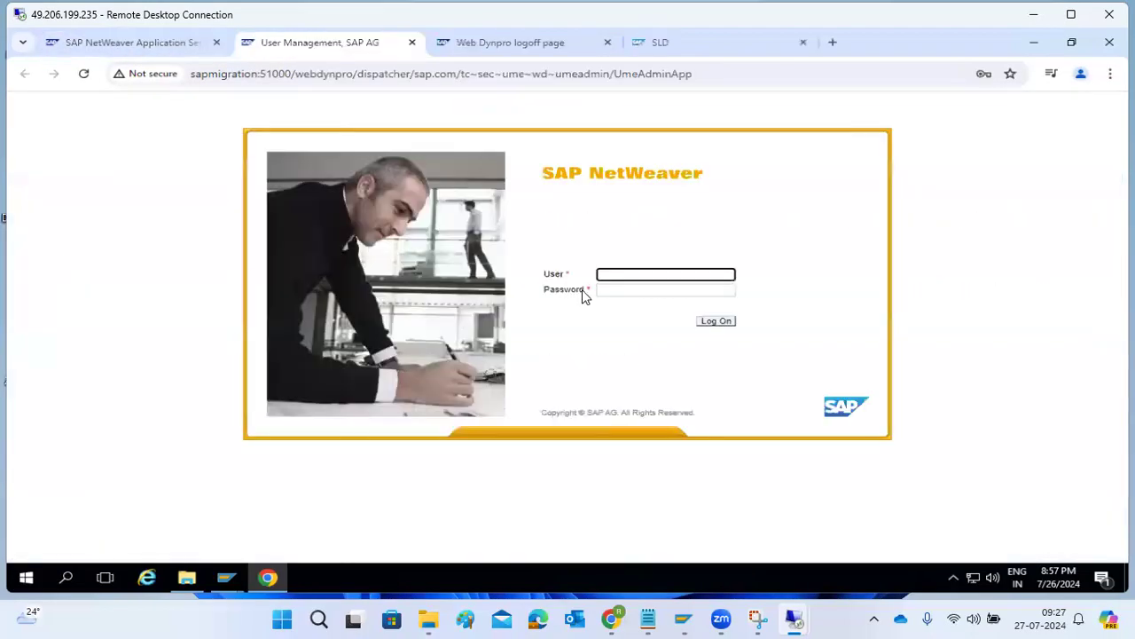
click(621, 274)
click(706, 311)
click(709, 325)
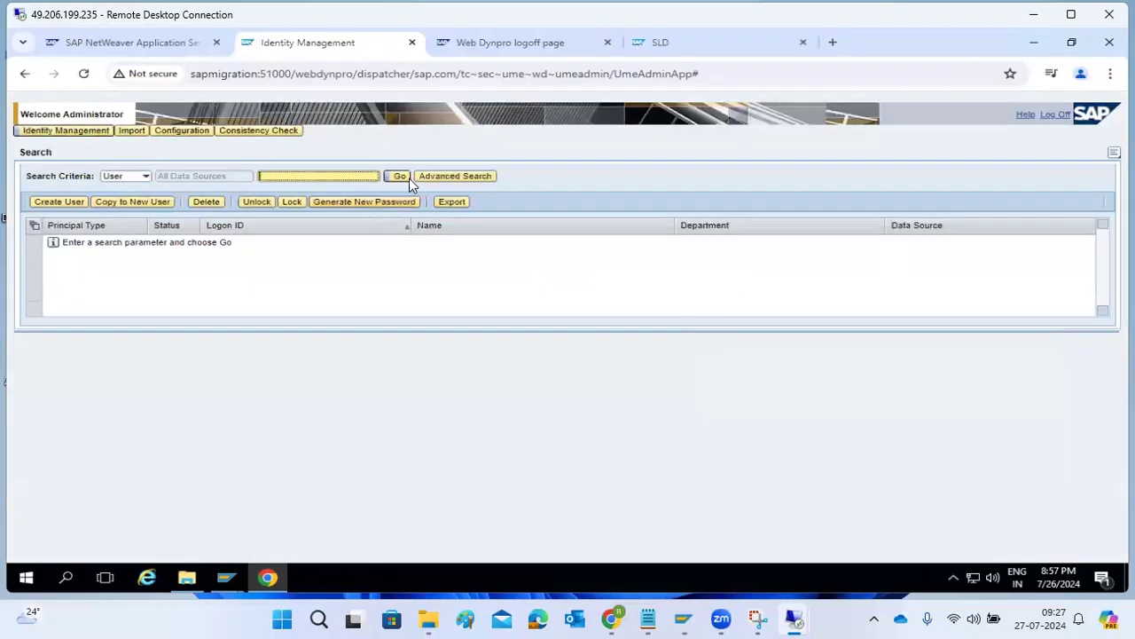
click(400, 176)
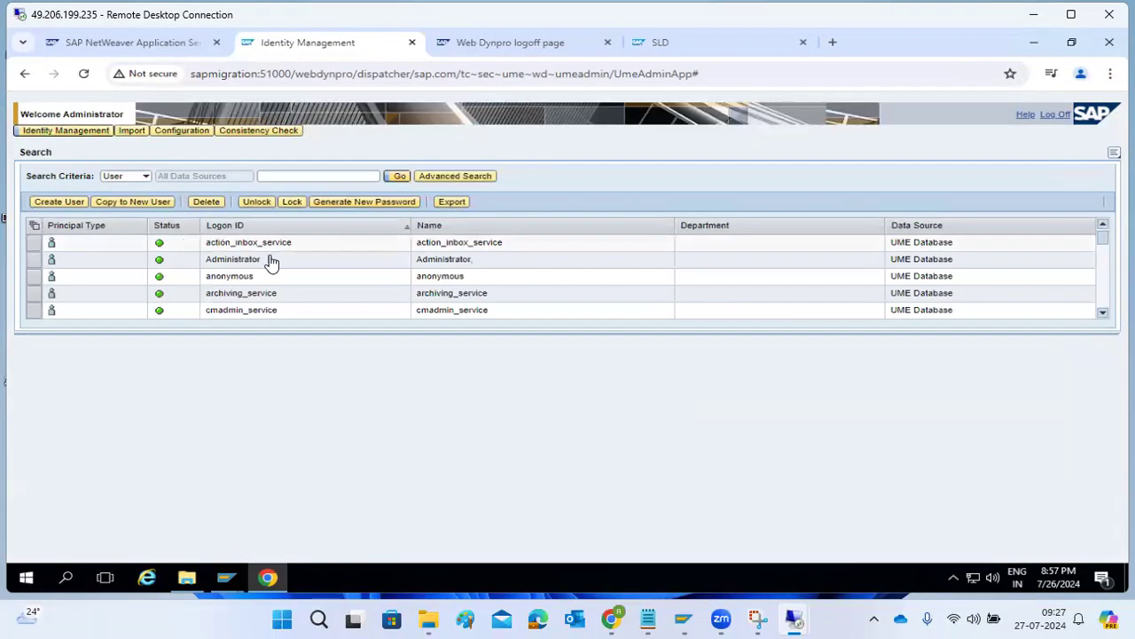
click(261, 263)
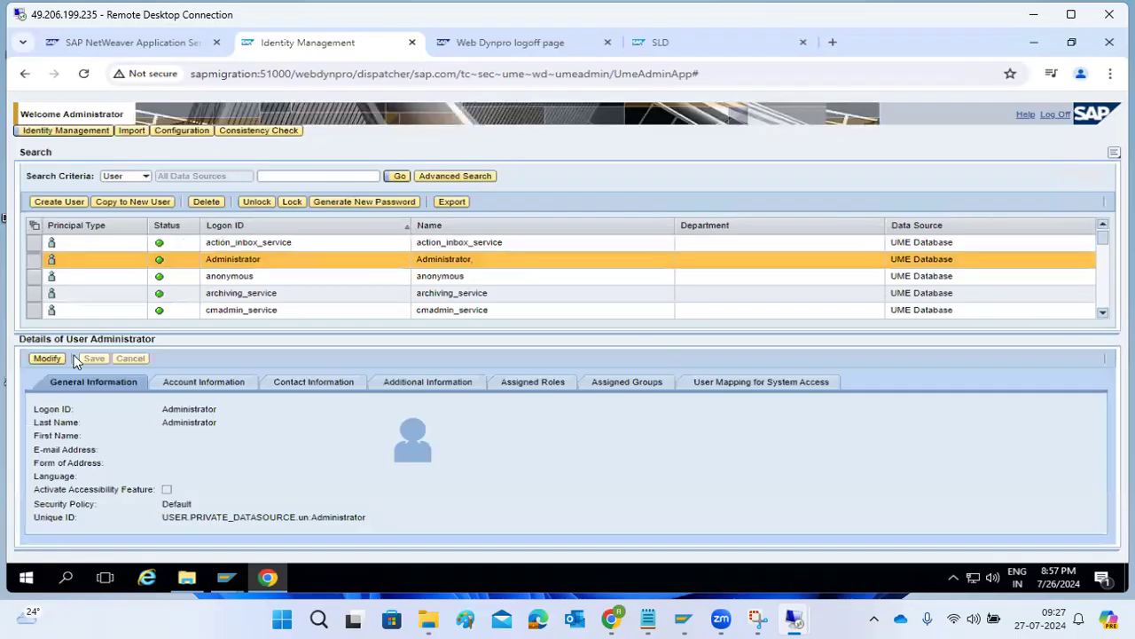
click(47, 358)
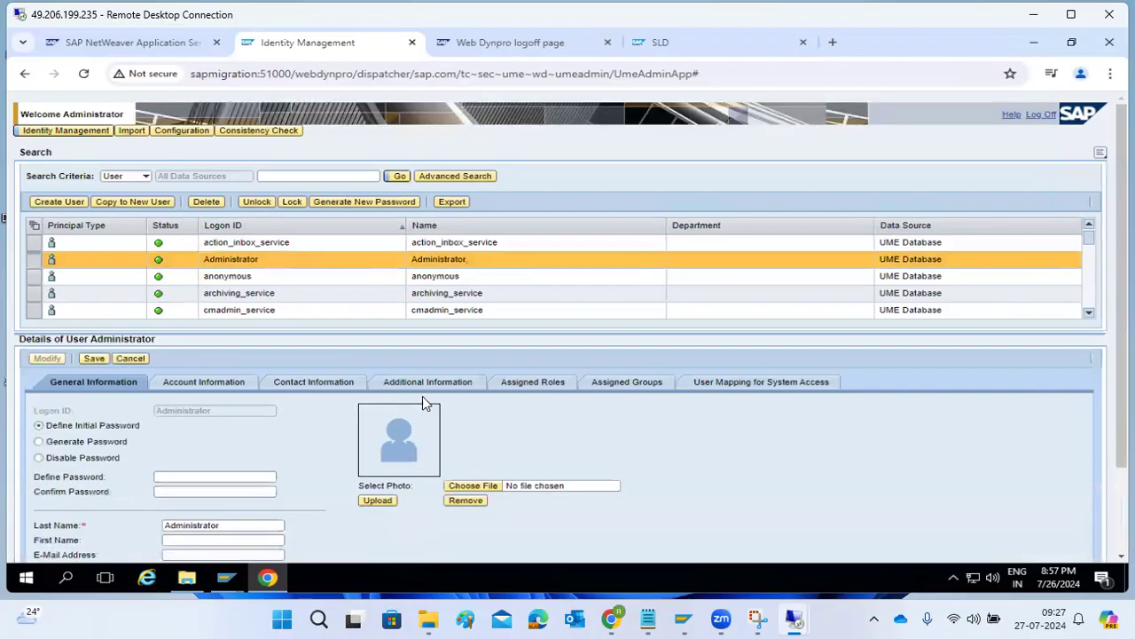
click(528, 383)
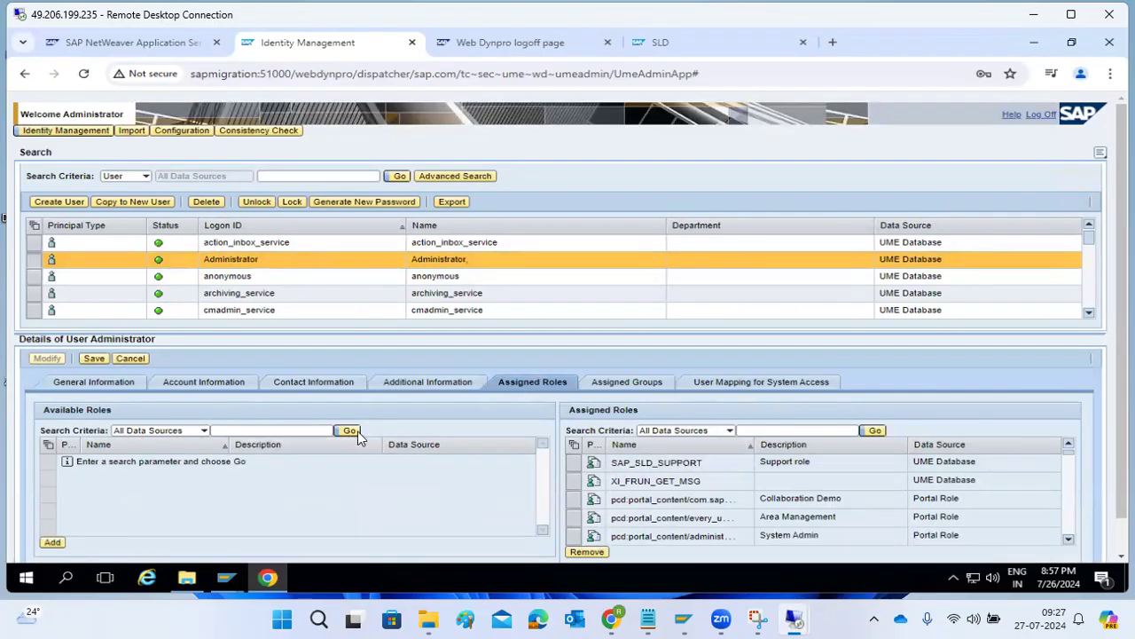
Search available roles for SLD and add all SAP_SLD_* roles to the user.
click(286, 430)
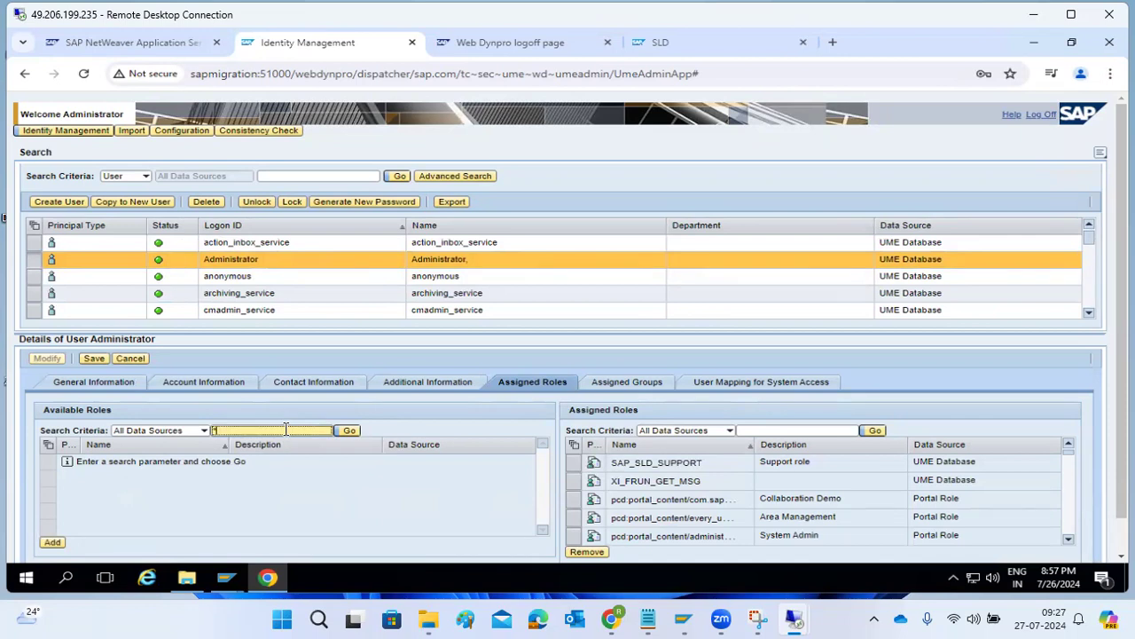
click(350, 434)
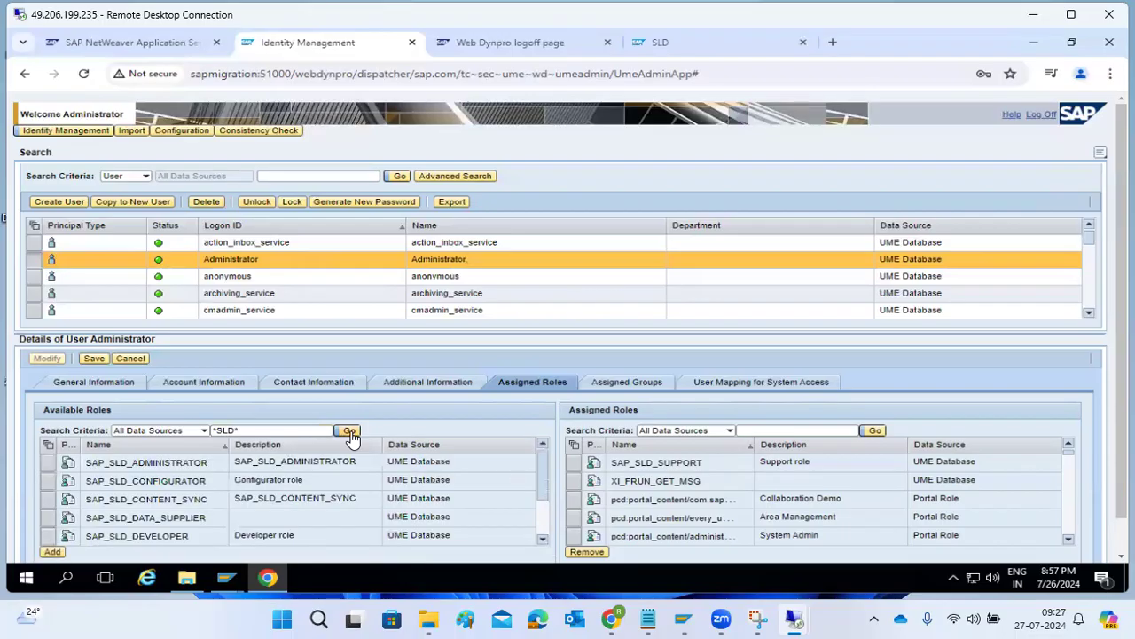
click(47, 446)
click(62, 461)
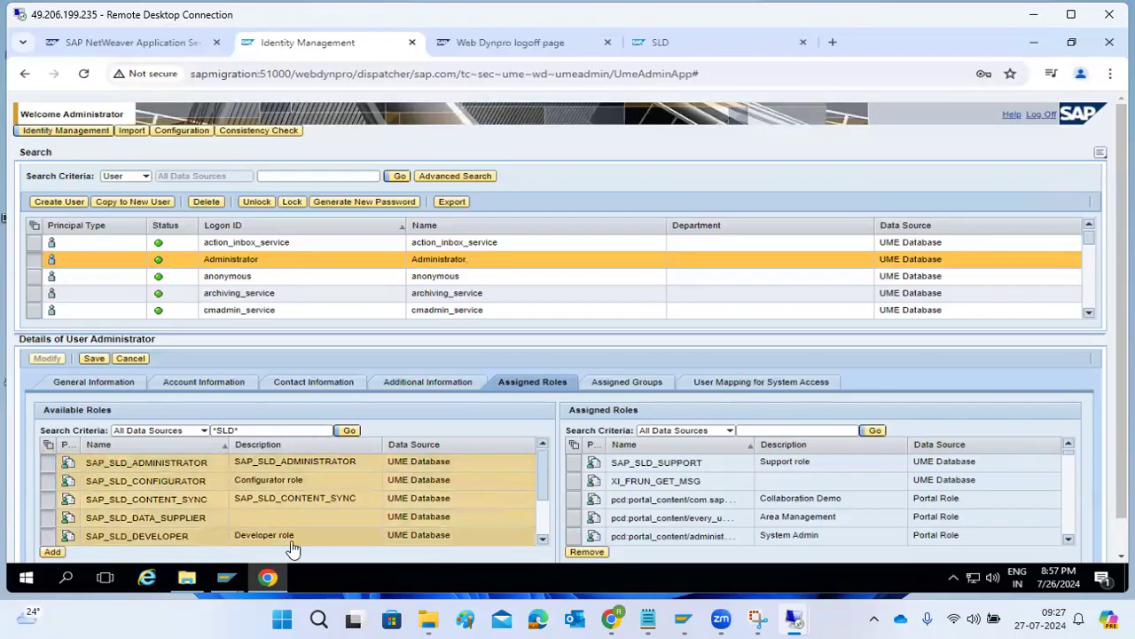
scroll(293, 548, down, 3)
click(51, 530)
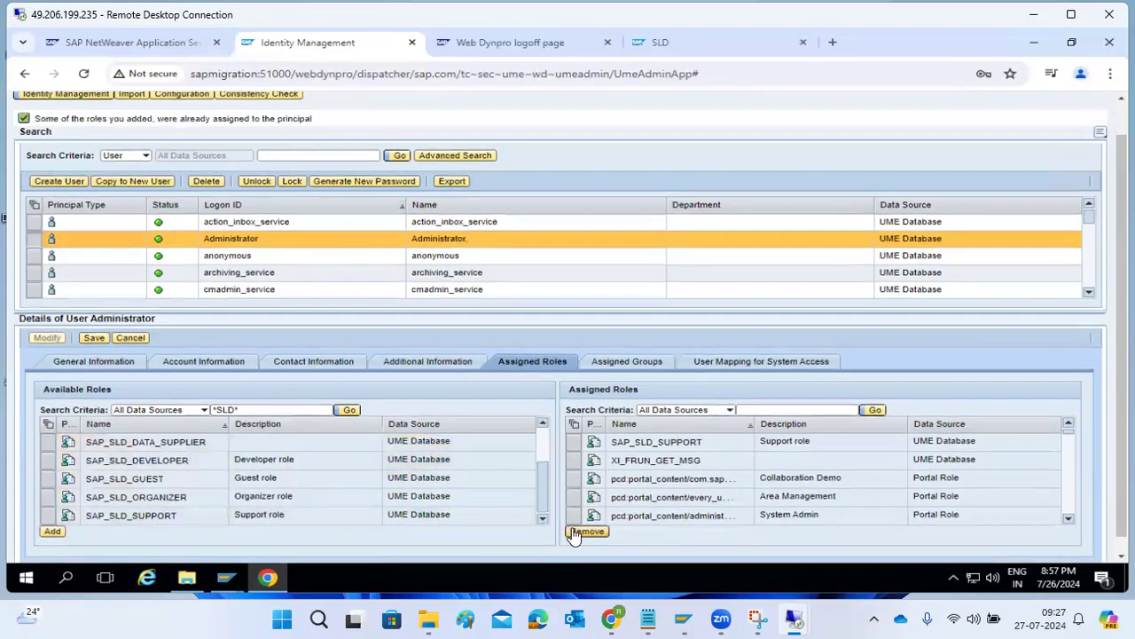
click(48, 424)
click(60, 435)
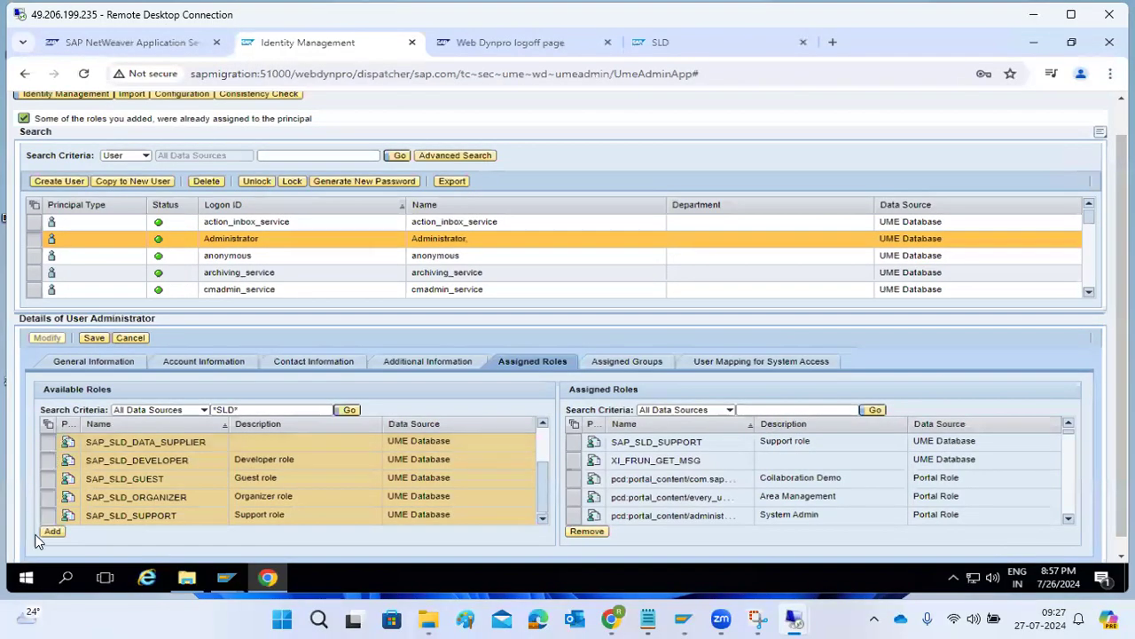
click(50, 533)
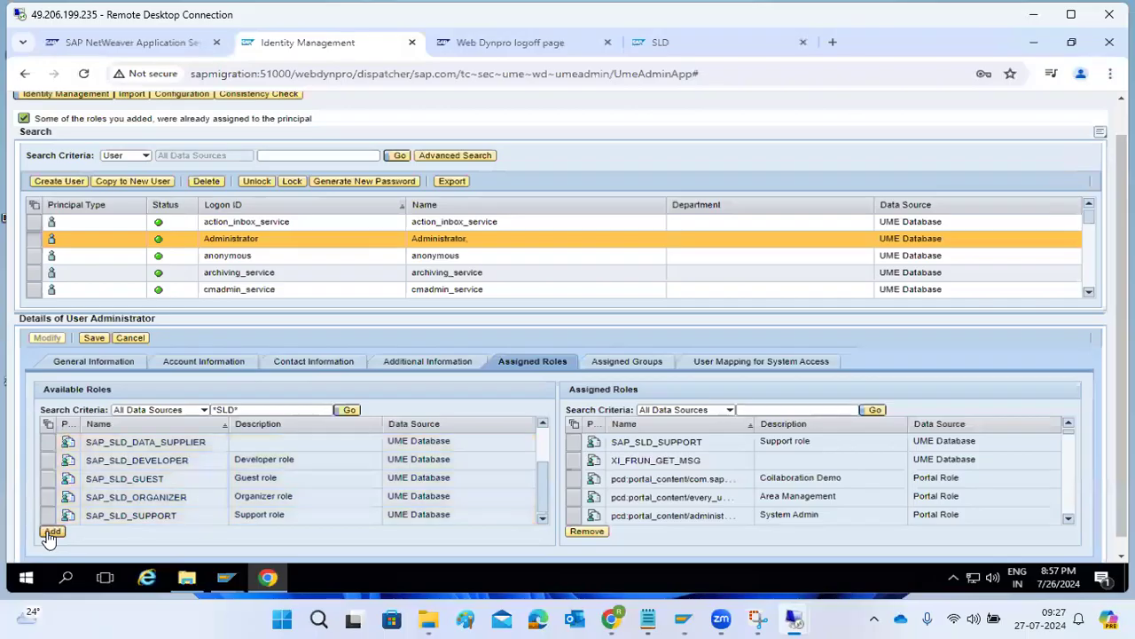
Save the user, filter assigned roles by *SLD*, and return to General Information.
click(94, 340)
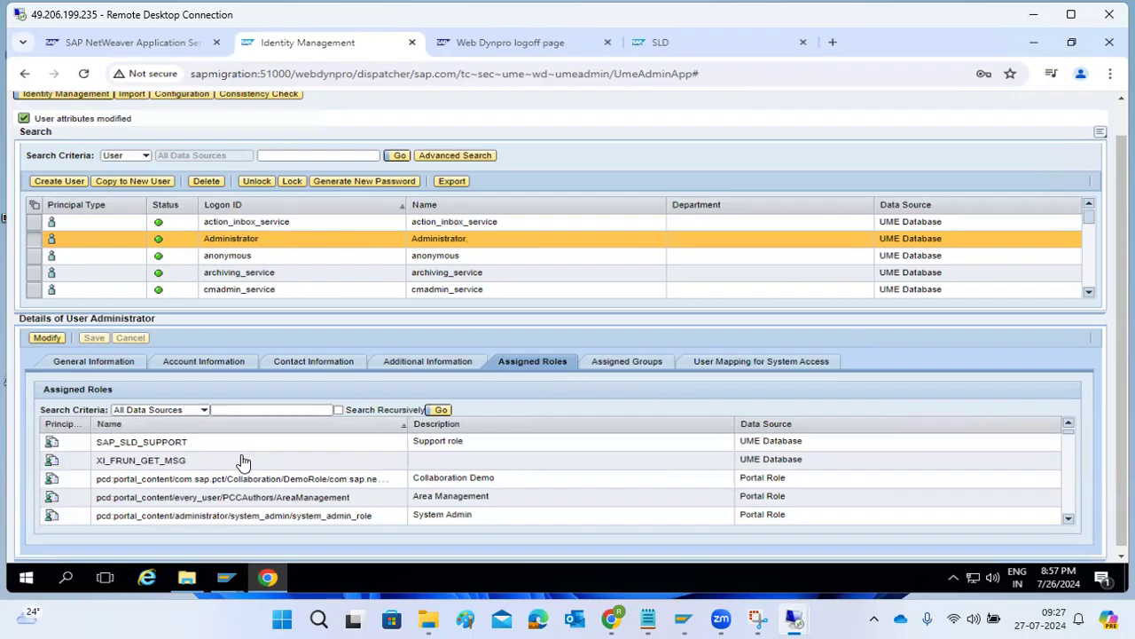
click(238, 411)
text(*SLD*)
key(Return)
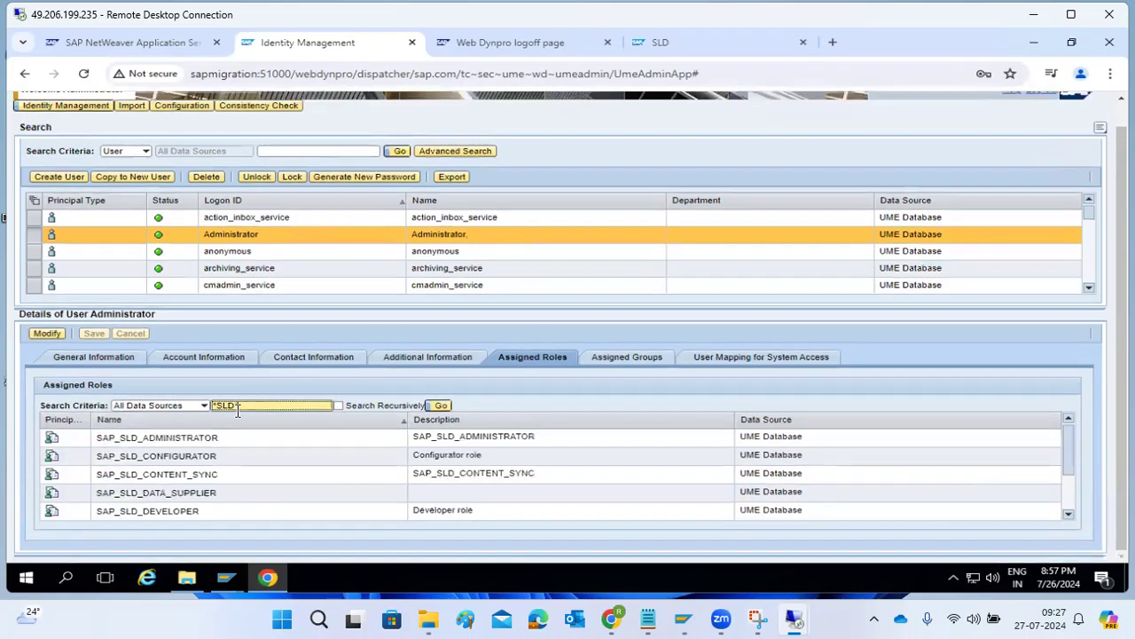
click(97, 357)
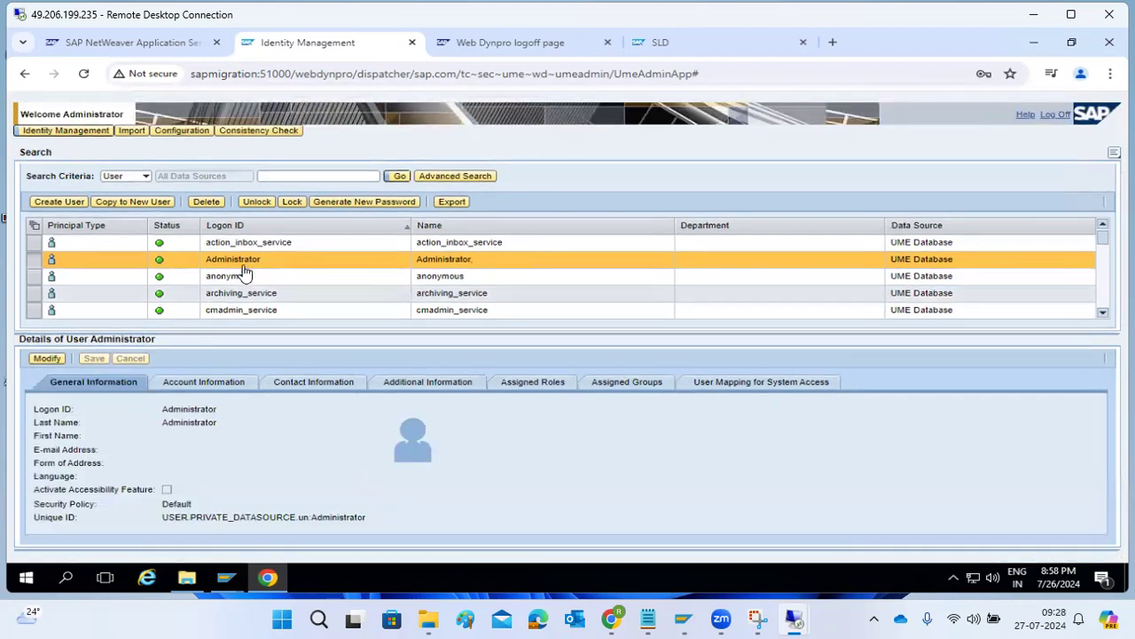
Change the UME Data Source to ABAP System and follow the UME RFC Destination link.
click(171, 140)
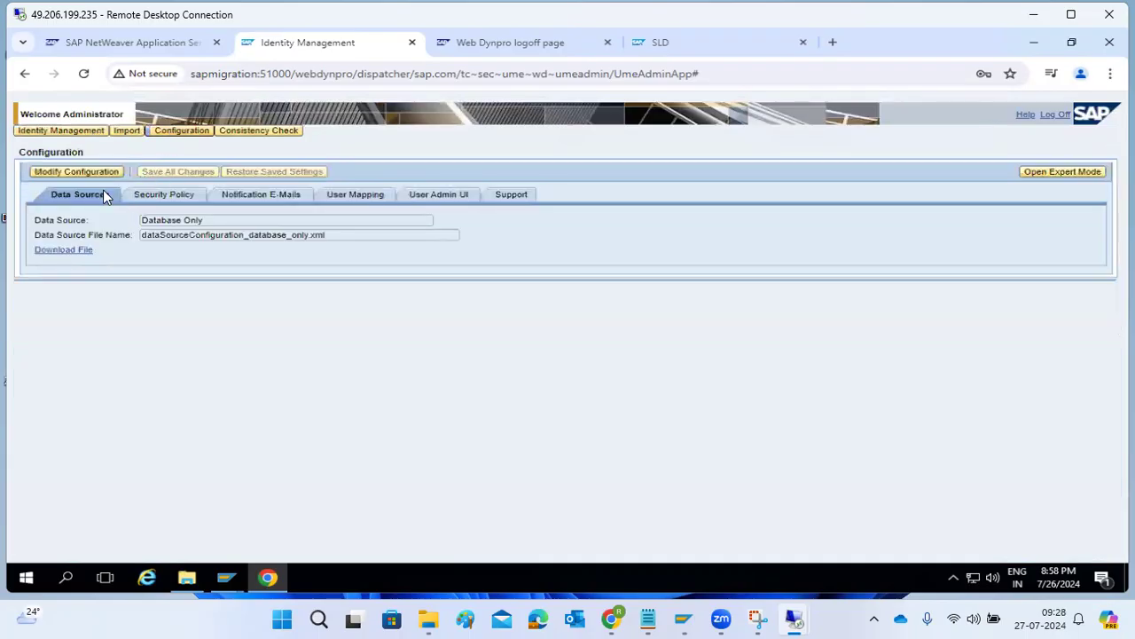
drag(142, 221, 209, 220)
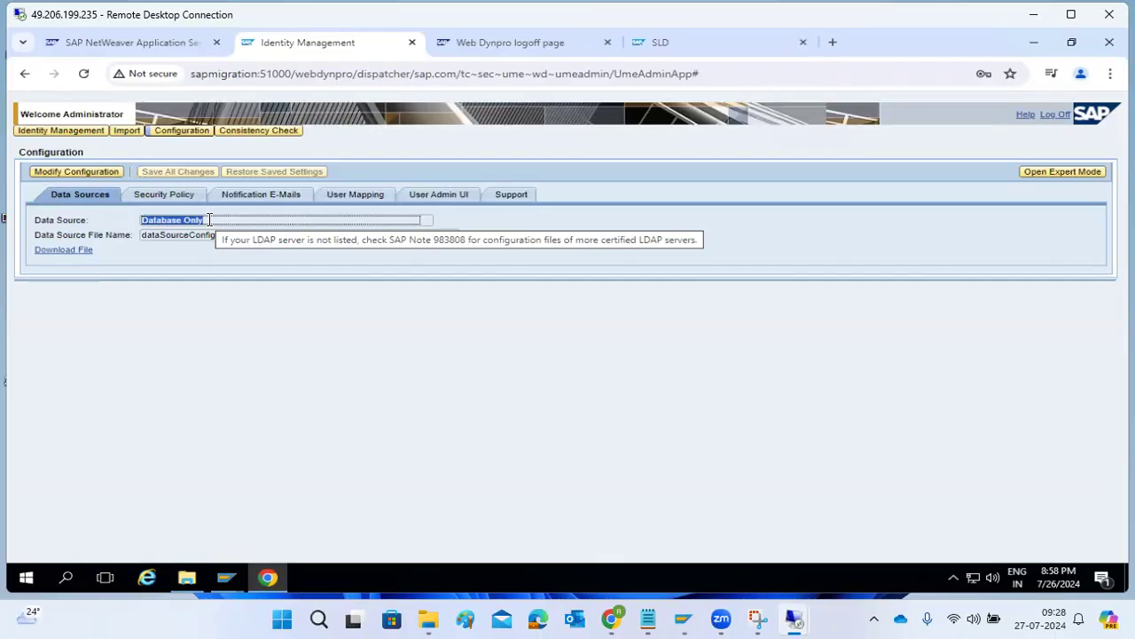
click(175, 224)
click(203, 221)
click(78, 173)
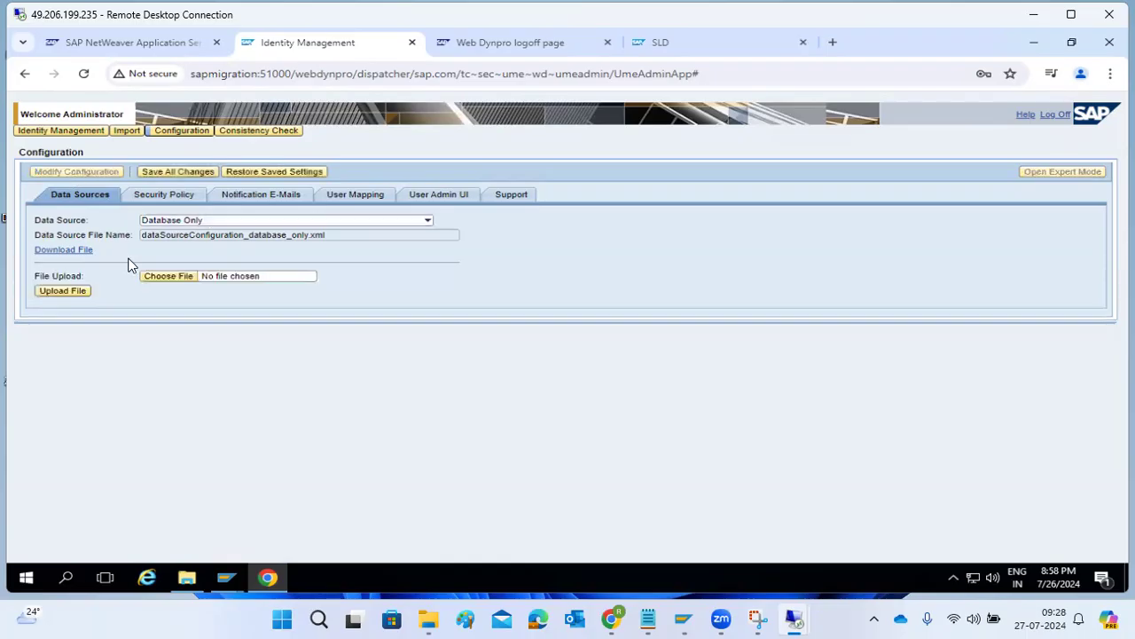
click(427, 220)
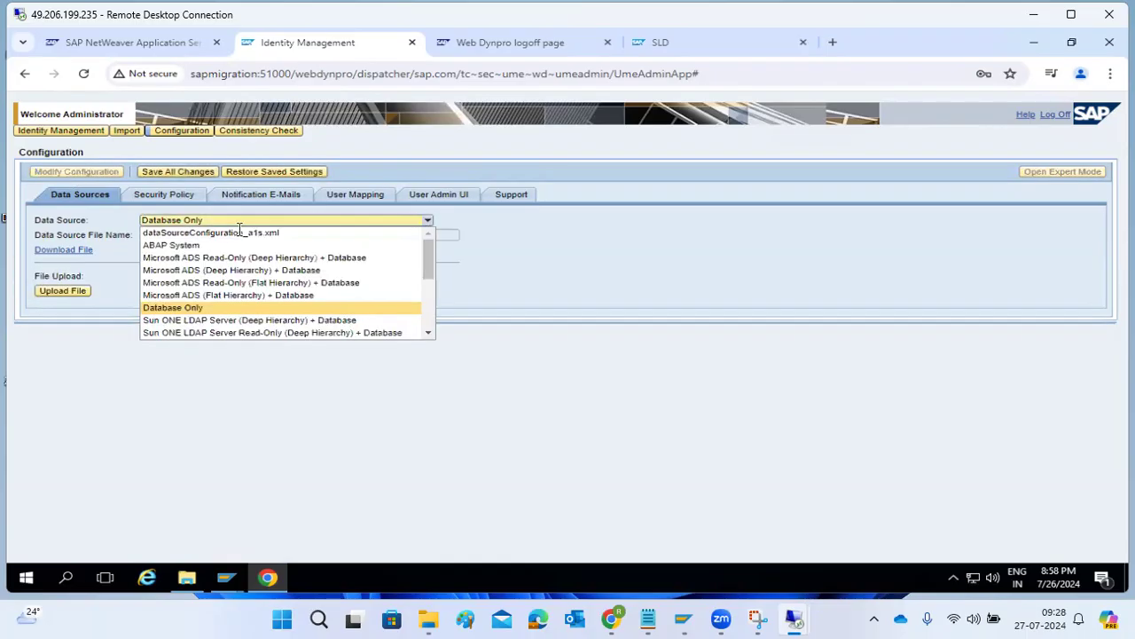
click(189, 245)
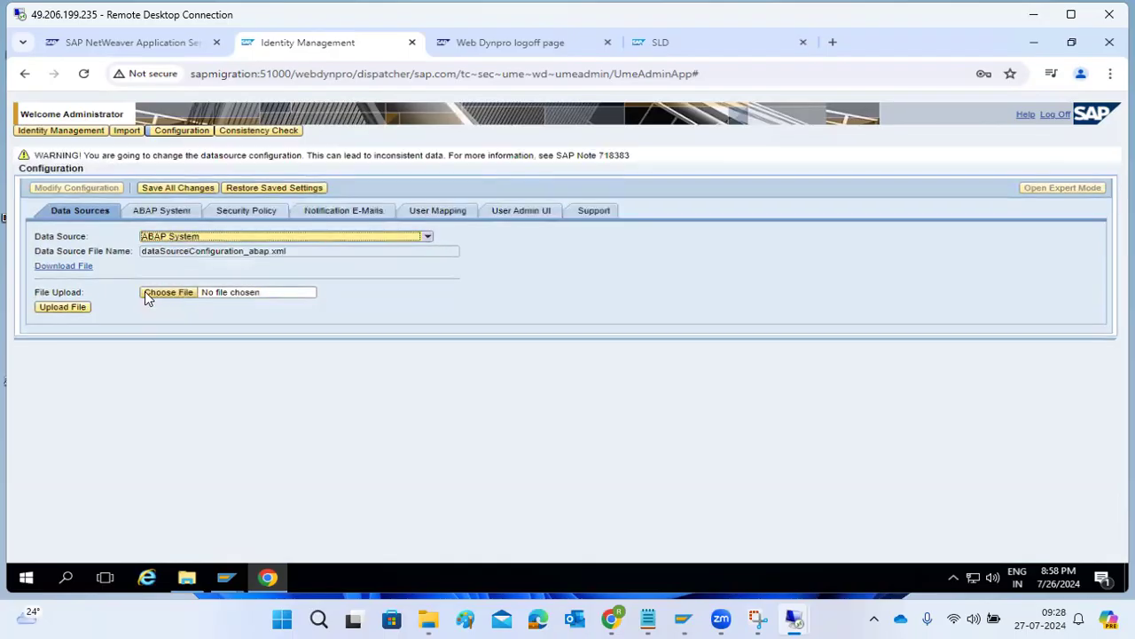
click(148, 210)
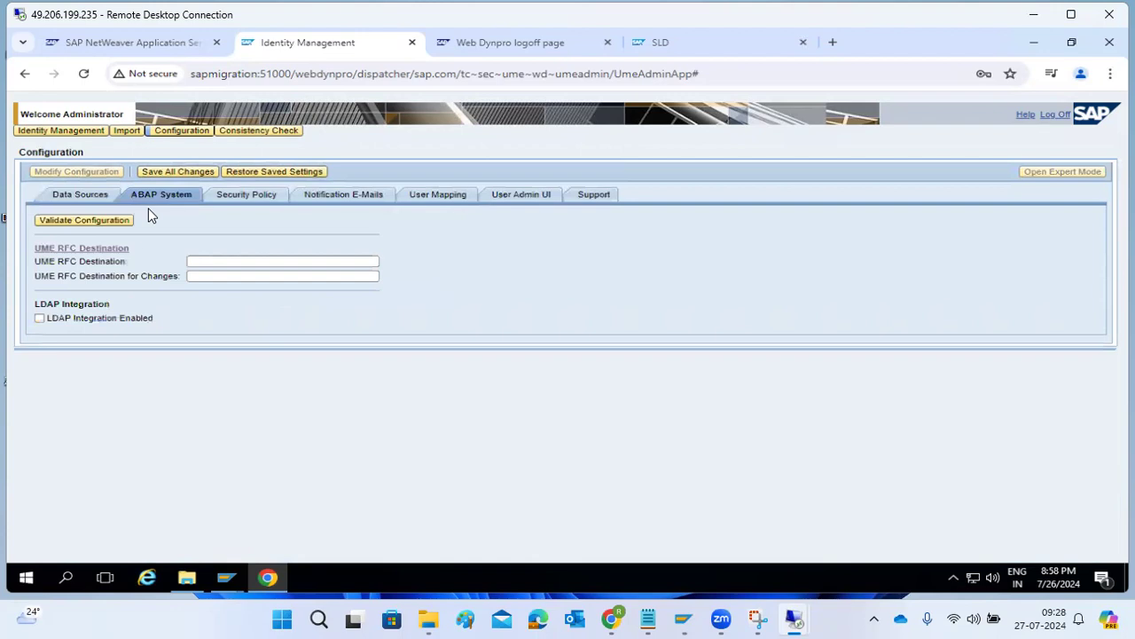
click(79, 251)
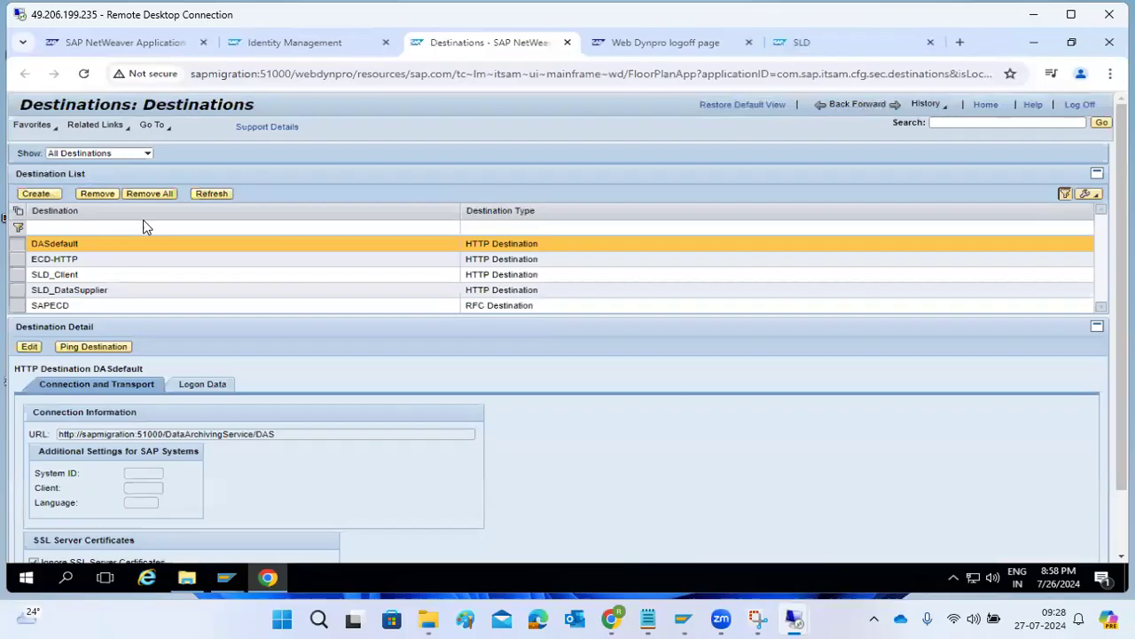
Create a destination named UMEBackendConnection with destination type RFC.
click(34, 196)
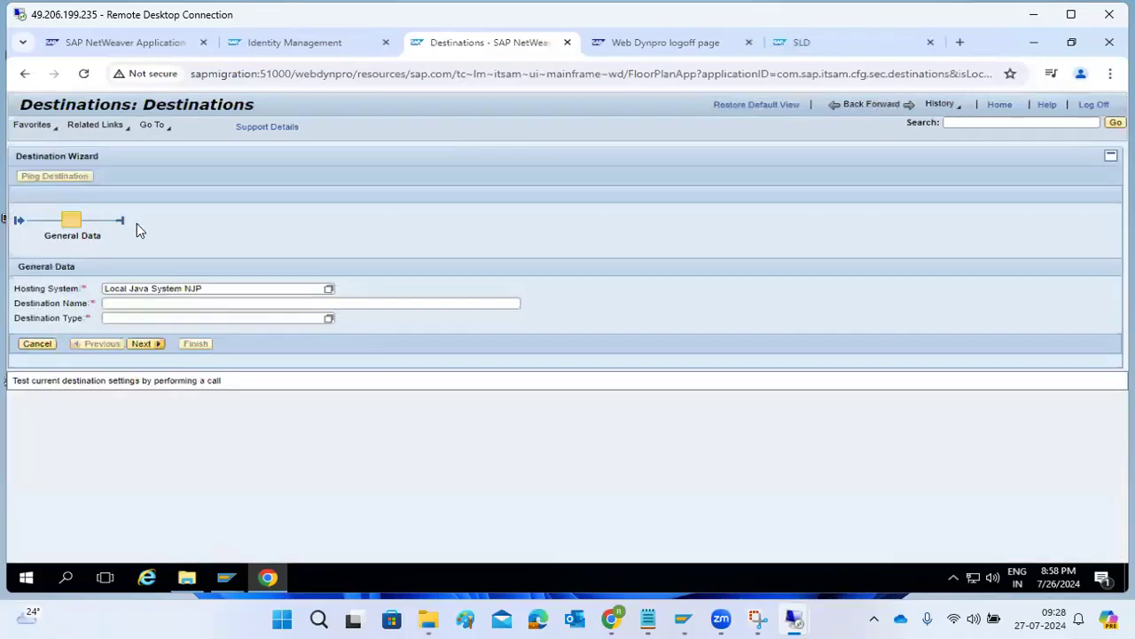
click(158, 301)
text(UMB)
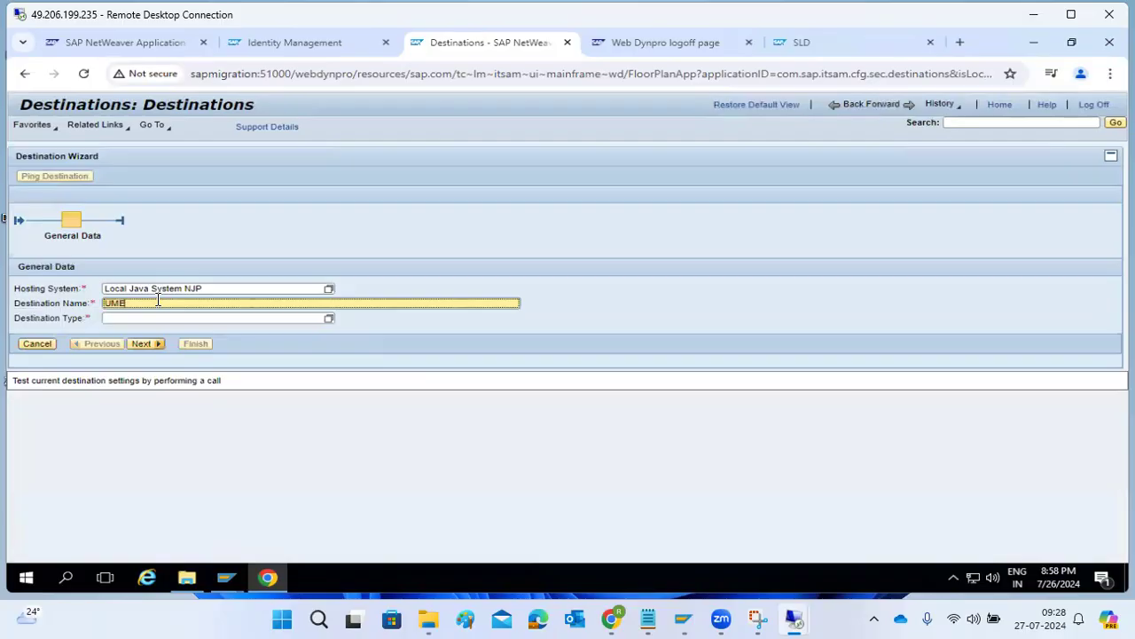
text(Back)
text(endConnection)
click(328, 317)
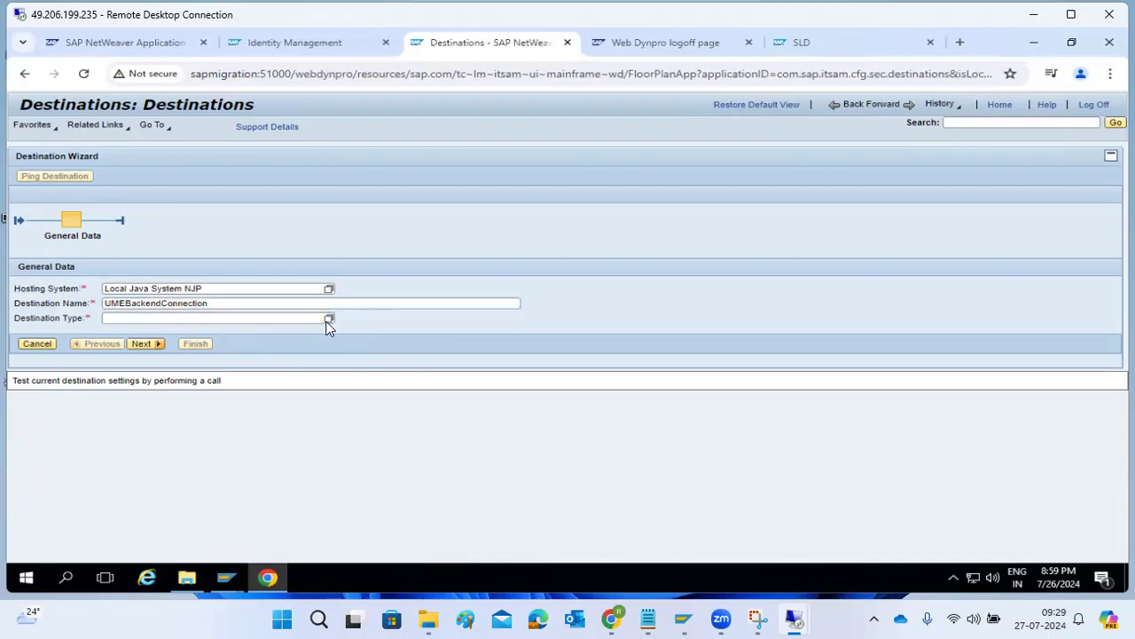
click(502, 285)
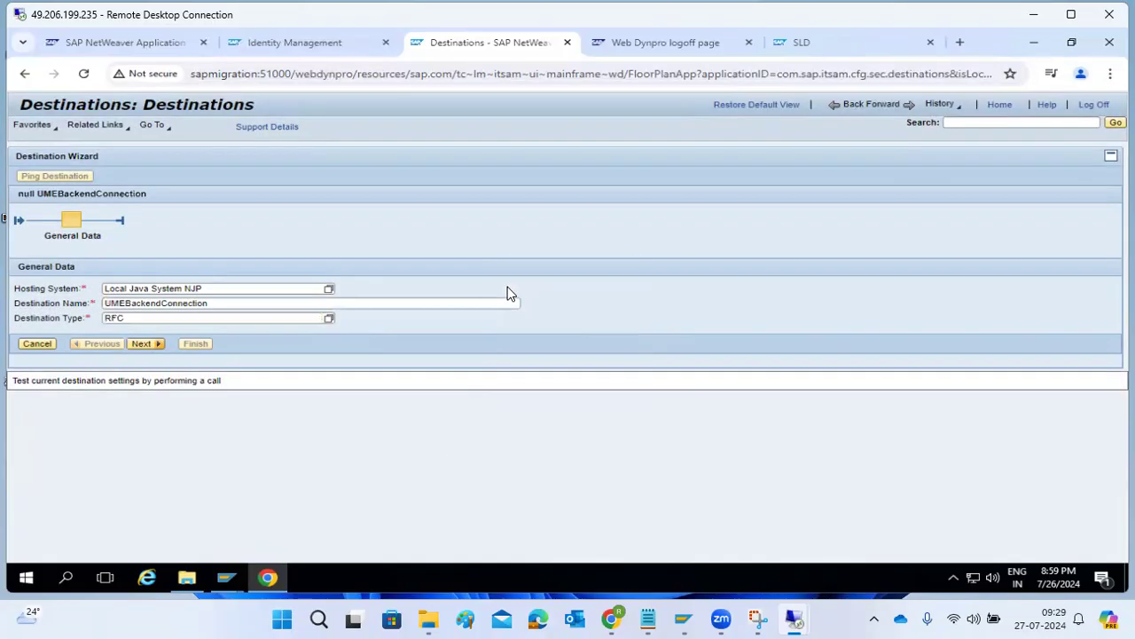
Set Load Balancing to No, target host kponline1, system number 02, system ID ECD.
click(142, 345)
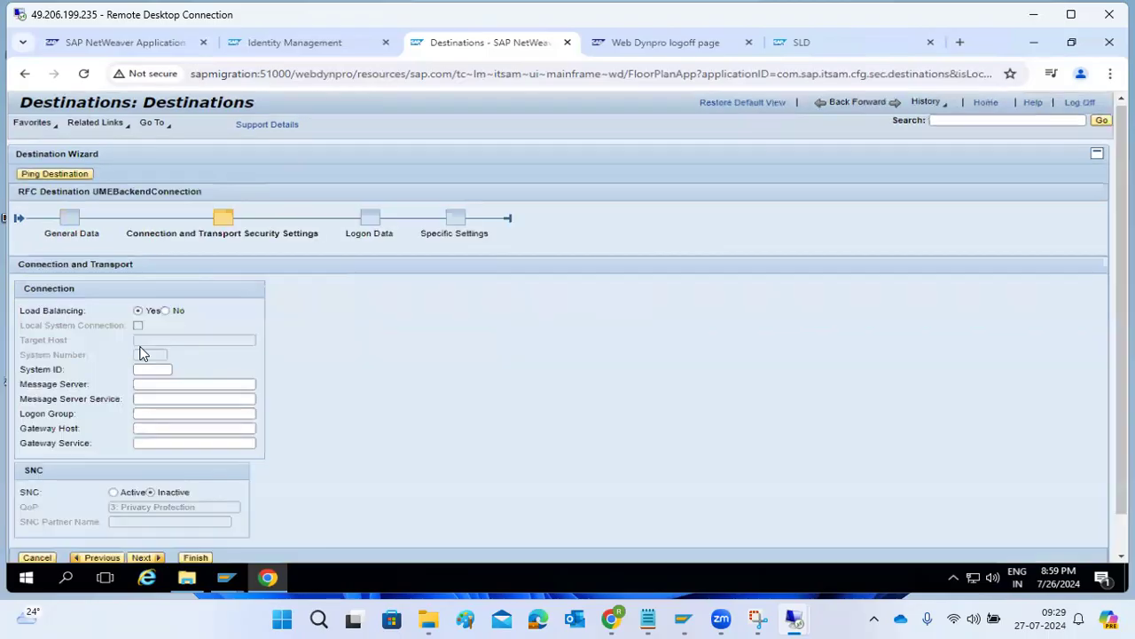
click(171, 312)
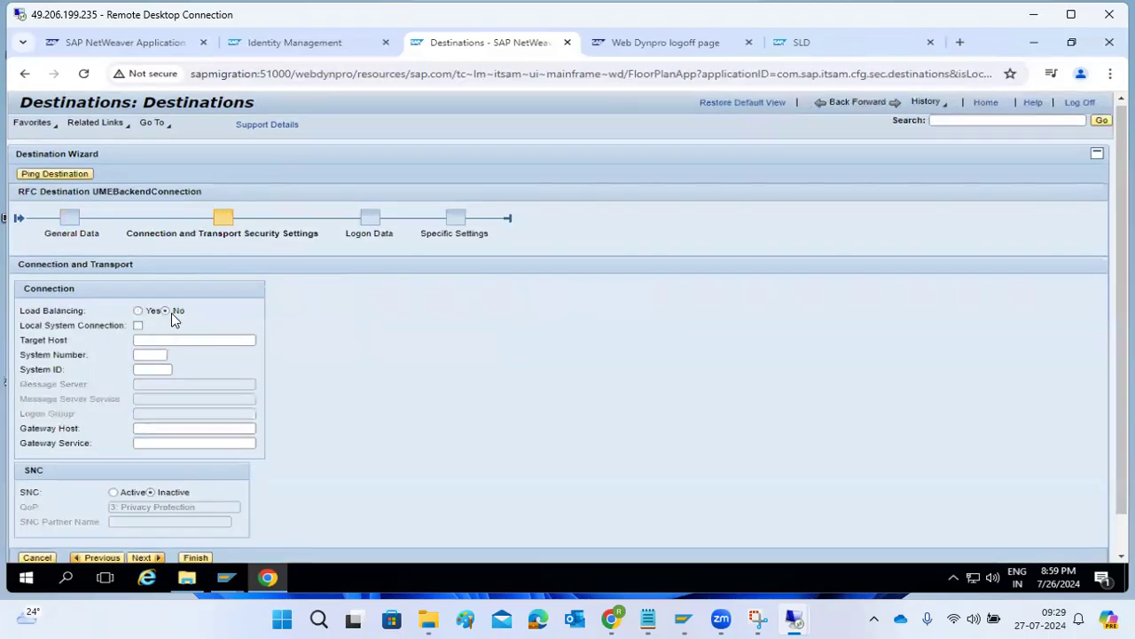
click(160, 338)
text(kponl)
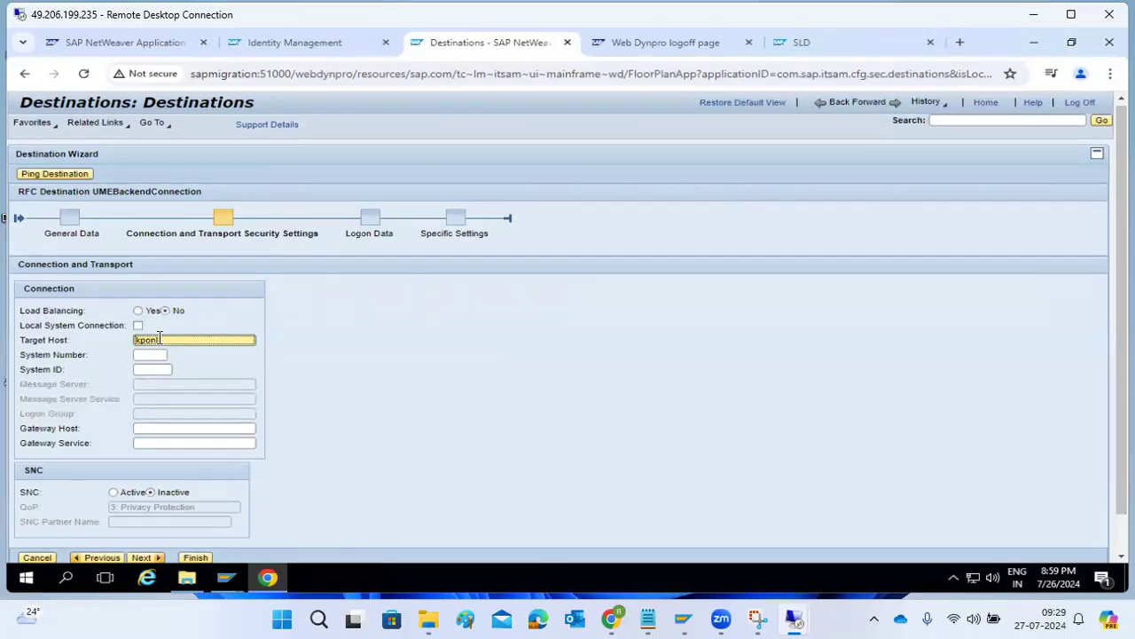
text(ine1)
key(Tab)
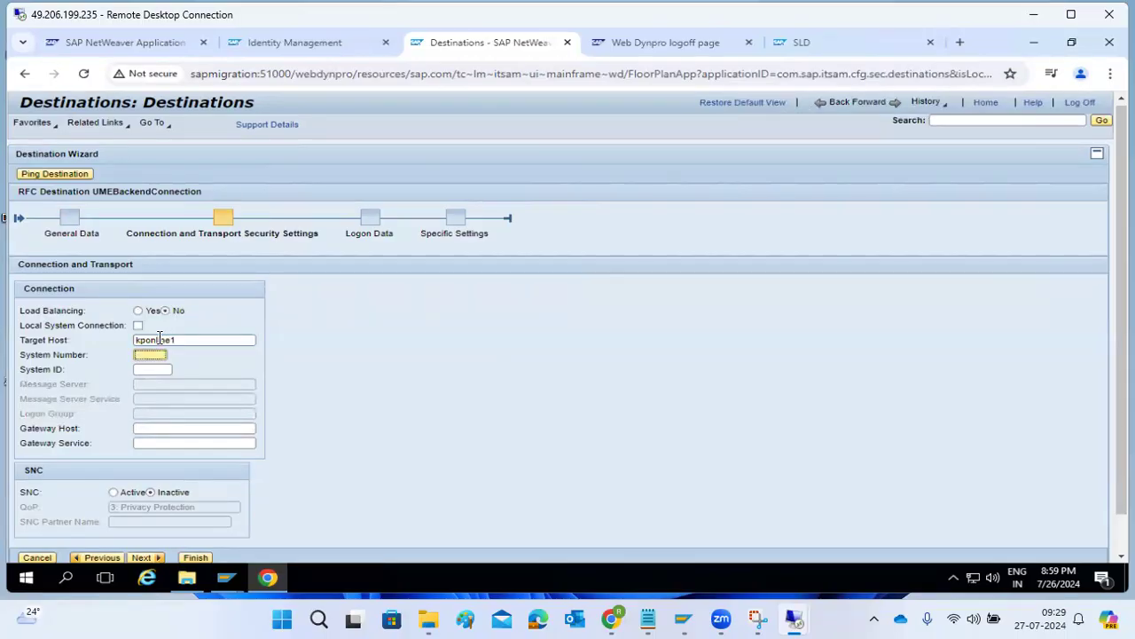
text(02)
key(Tab)
text(ECD)
Enter logon data: language en, client 100, the backend user name and its password.
click(142, 557)
click(92, 328)
text(en)
key(Tab)
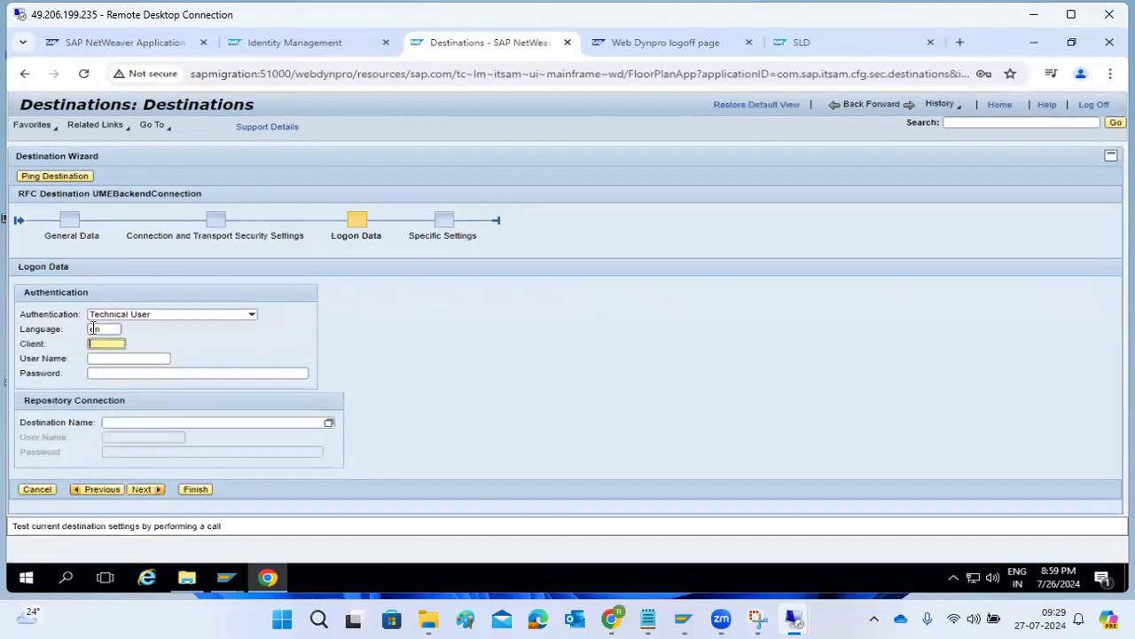
text(100)
key(Tab)
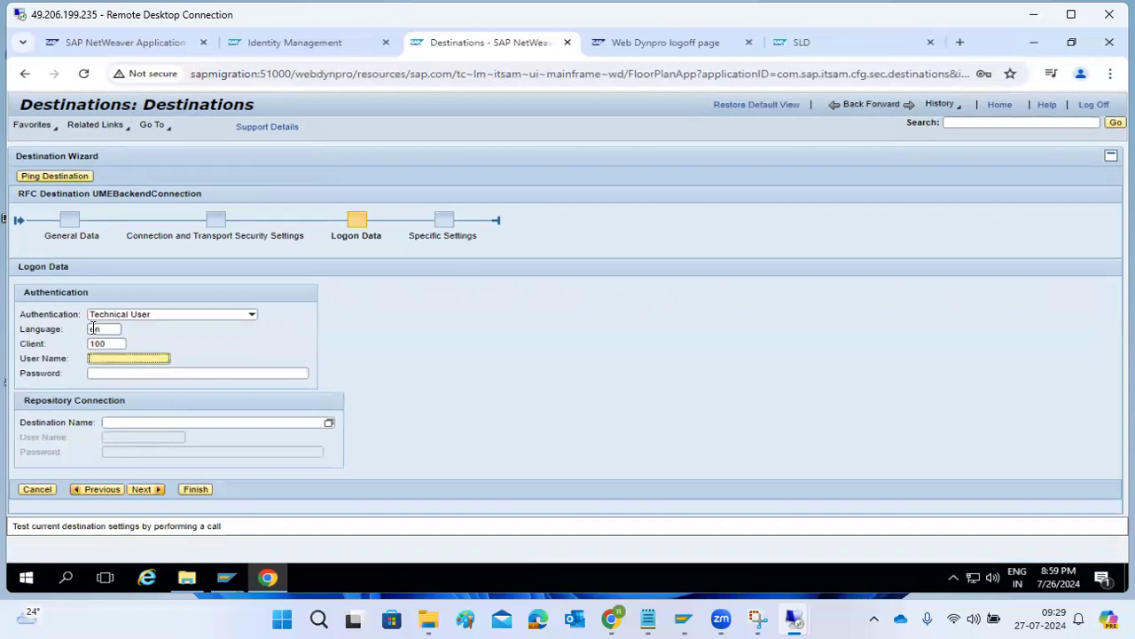
text(sap)
key(BackSpace)
key(BackSpace)
key(BackSpace)
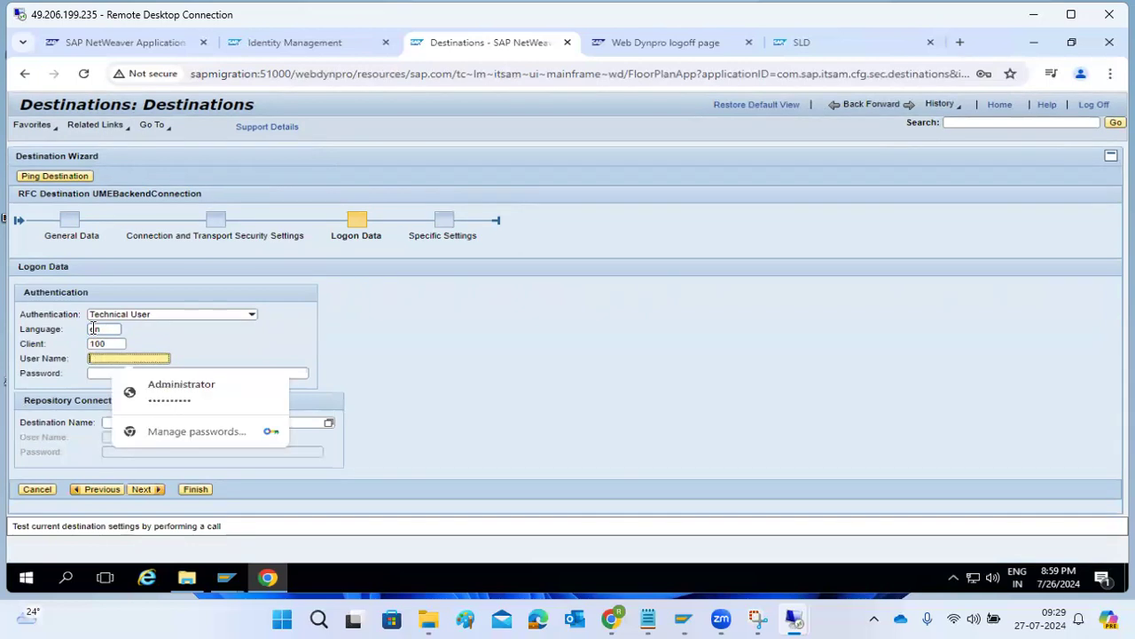
text(basis)
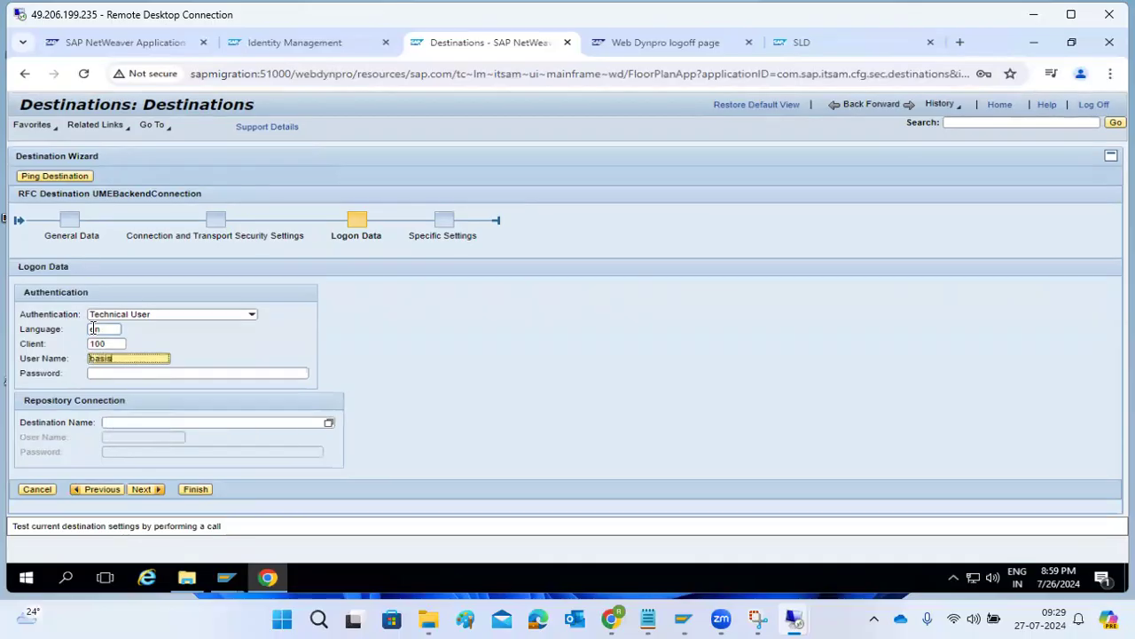
key(Tab)
text(*********)
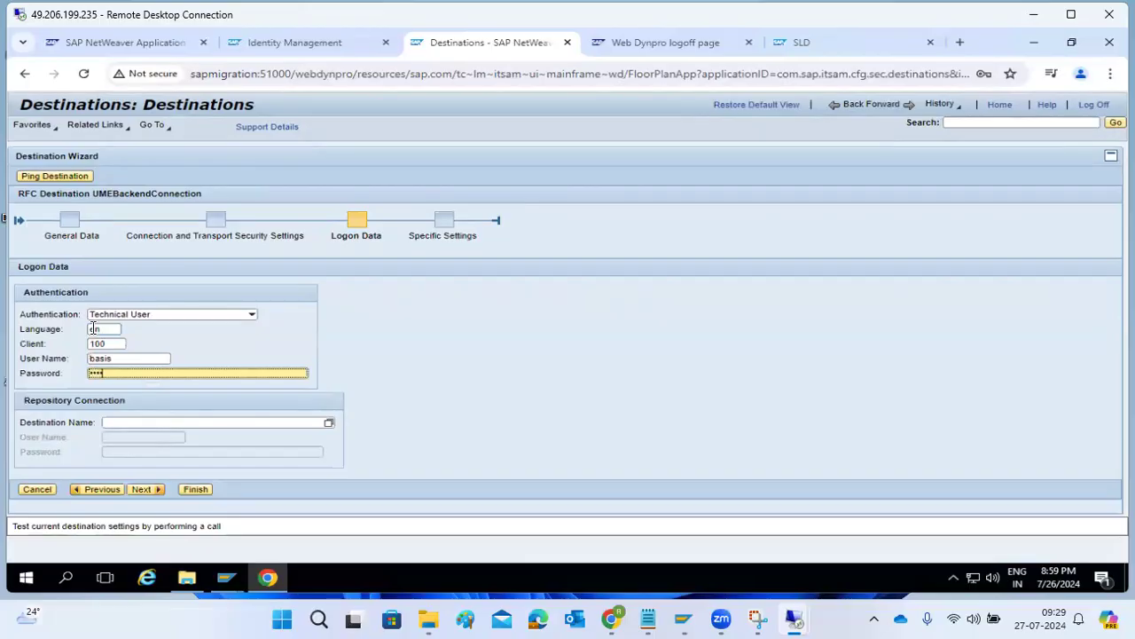
text(*)
Finish the wizard, ping the destination to ECD, and decline Chrome's password prompt.
click(144, 490)
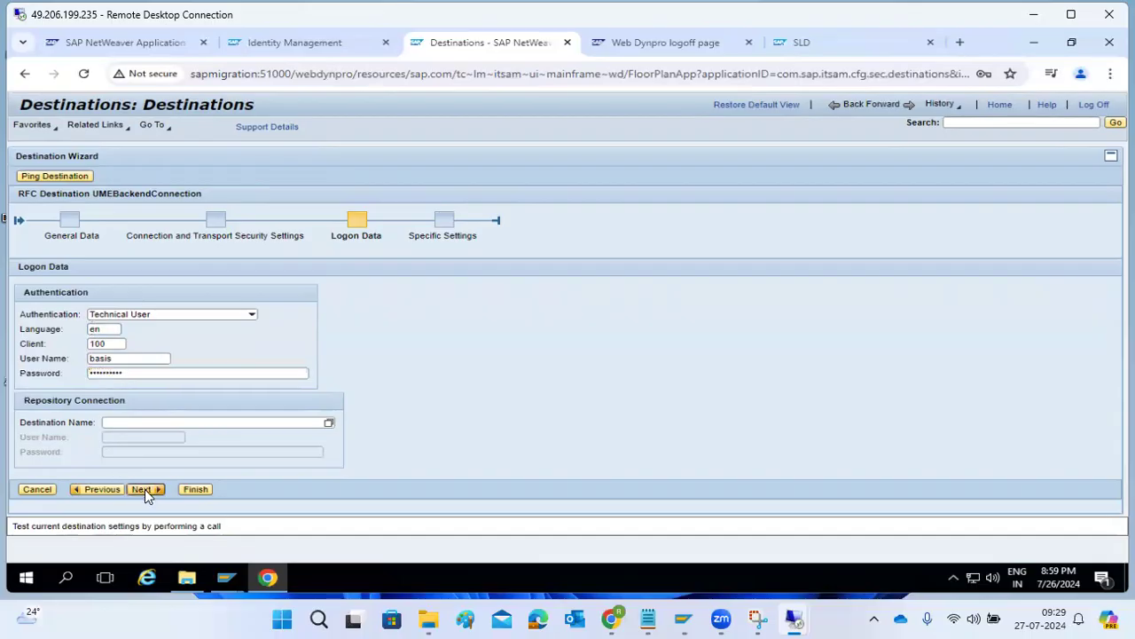
click(195, 515)
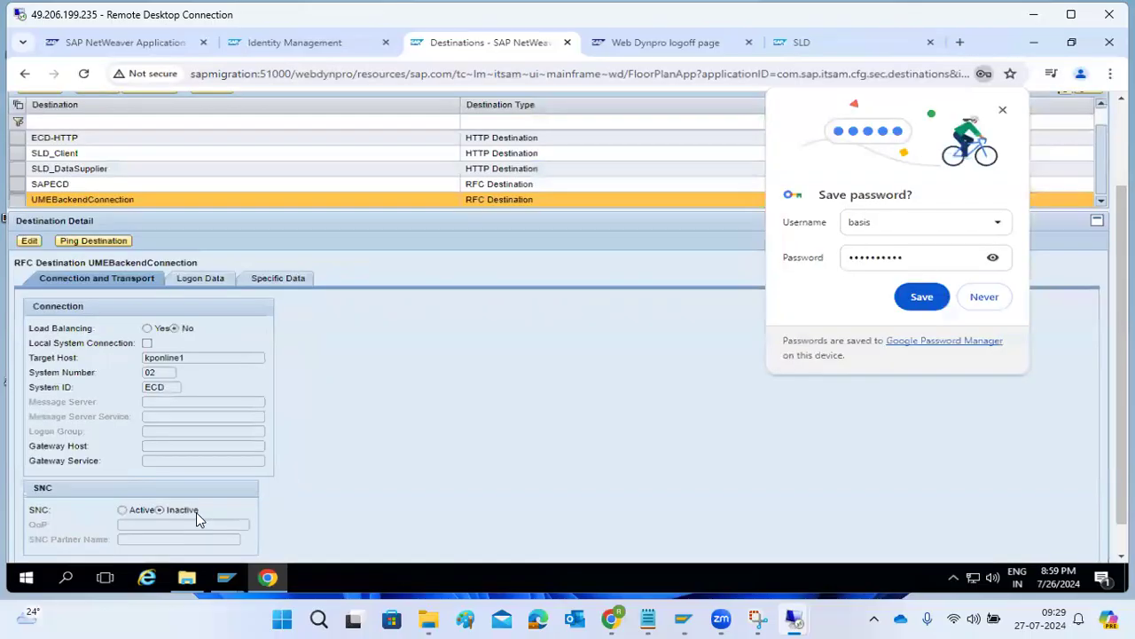
click(88, 246)
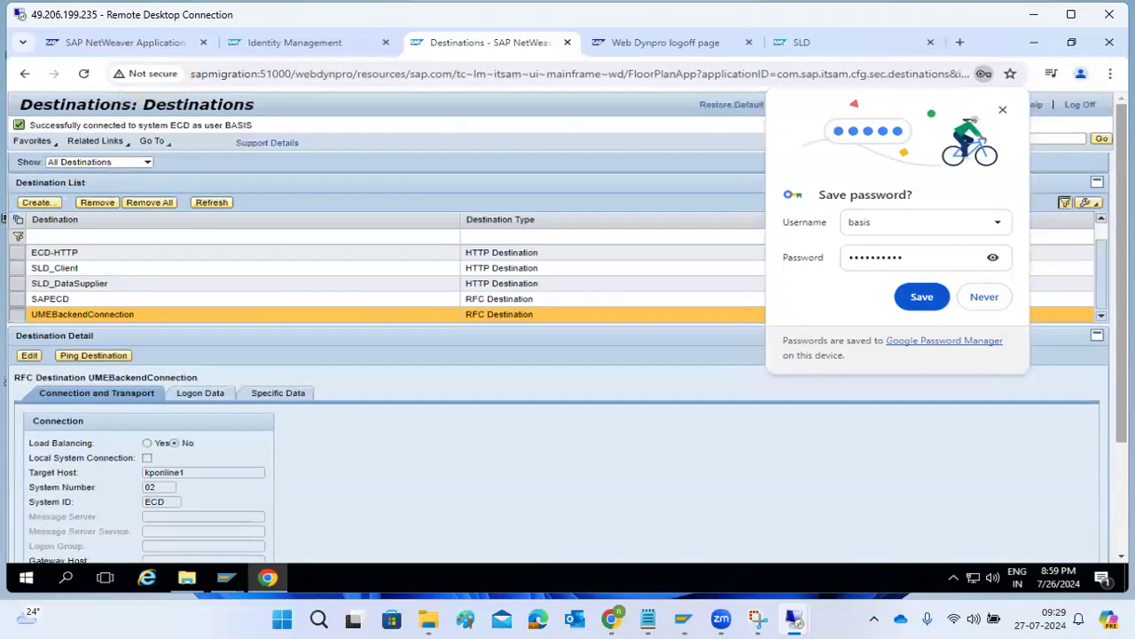
click(984, 299)
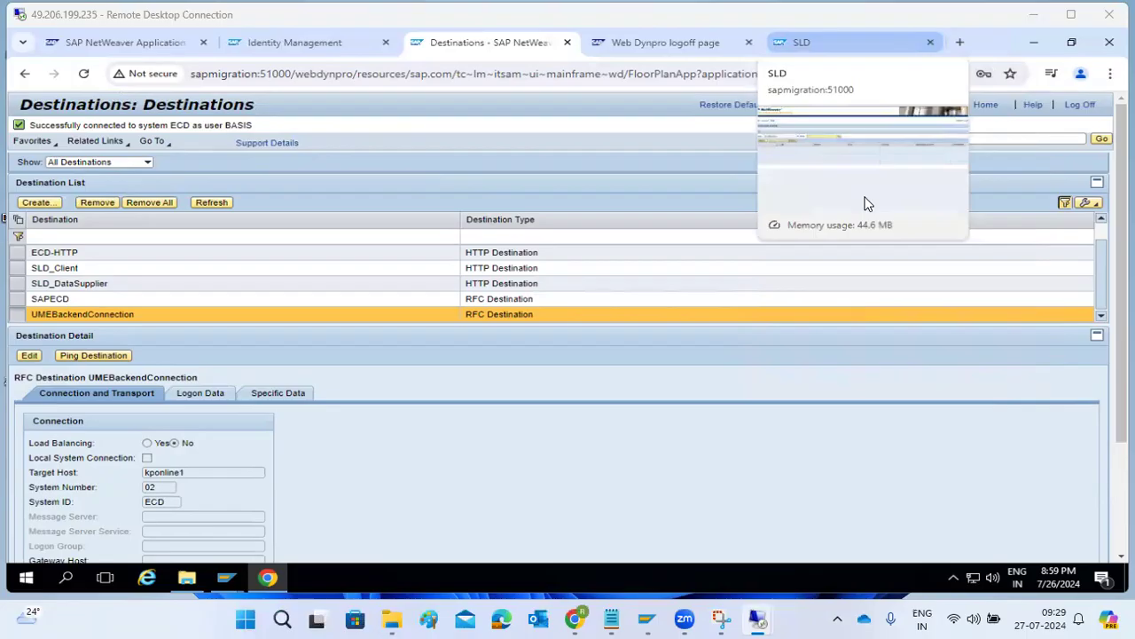
click(327, 43)
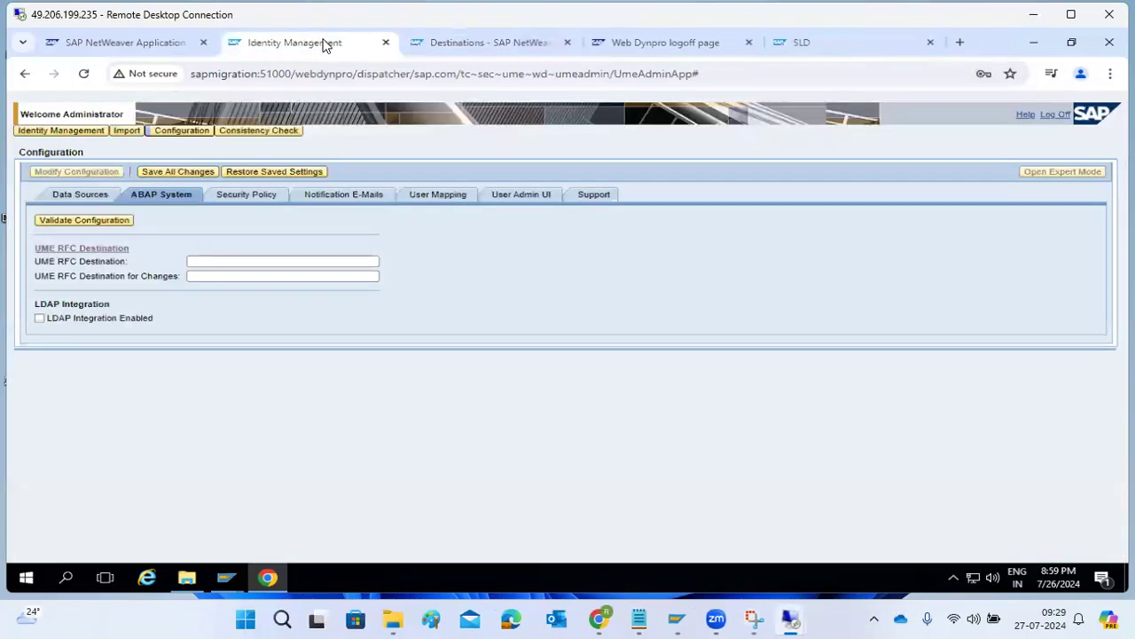
Enter UMEBackendCOnnection in both UME RFC Destination fields.
click(208, 266)
click(97, 220)
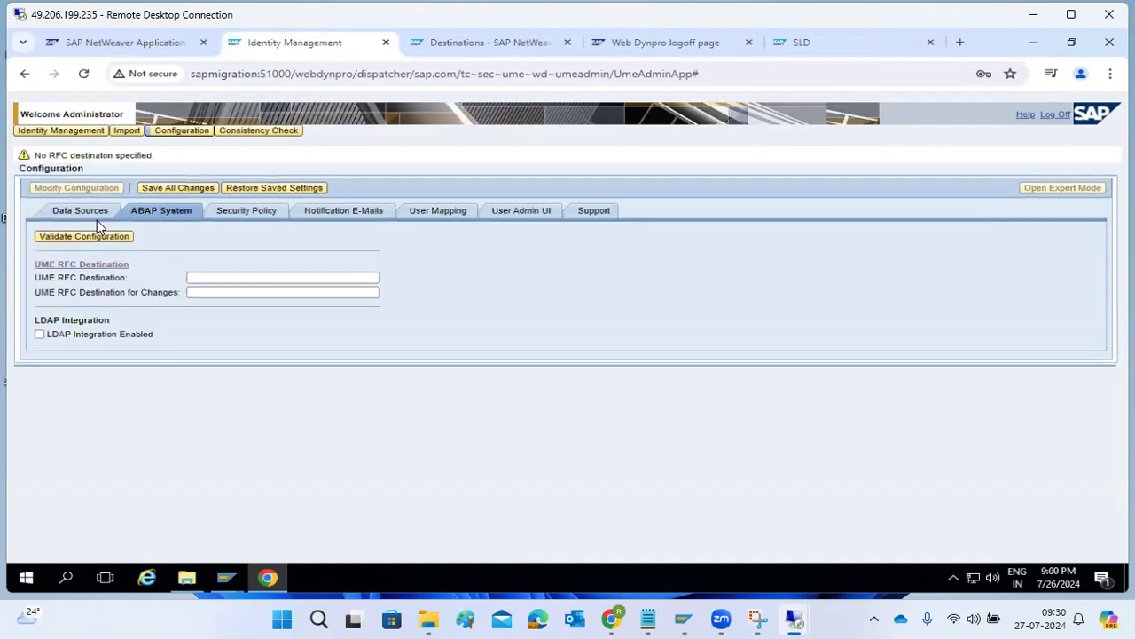
click(202, 276)
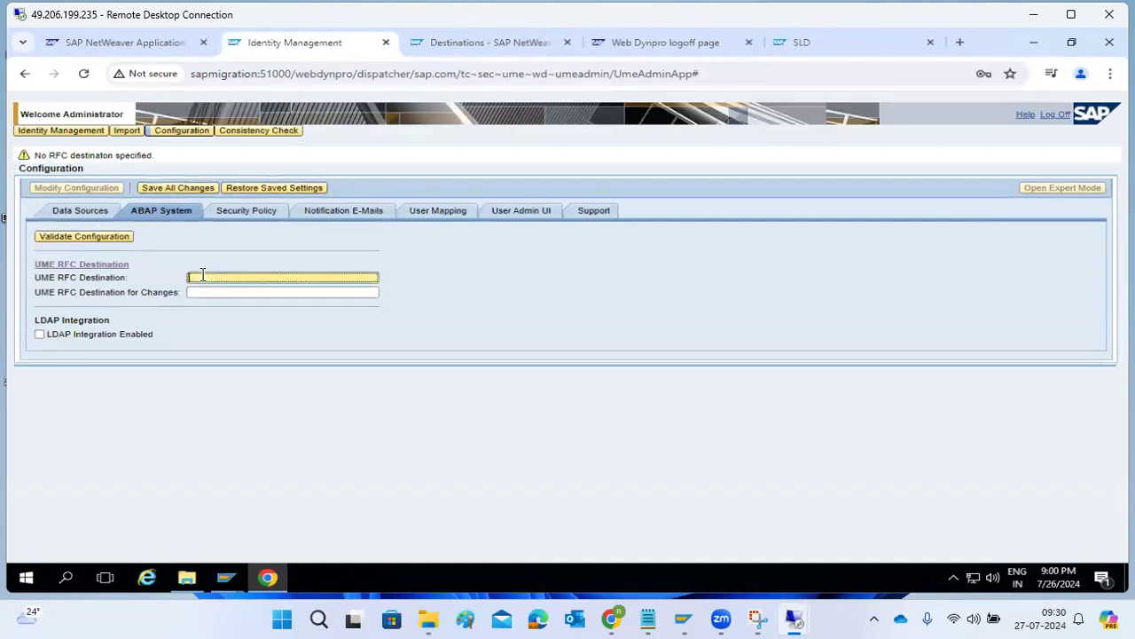
text(UMEBackendCOnnection)
key(ctrl+a)
key(ctrl+c)
click(208, 293)
key(ctrl+v)
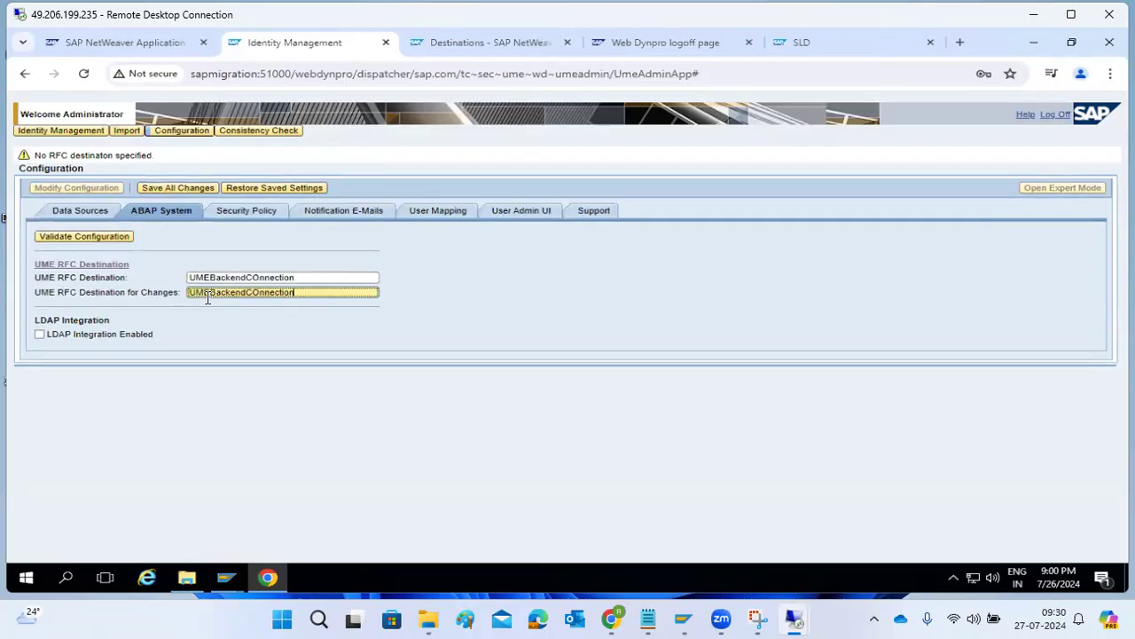
Validate and save the configuration, which fails because the destination doesn't exist.
click(70, 240)
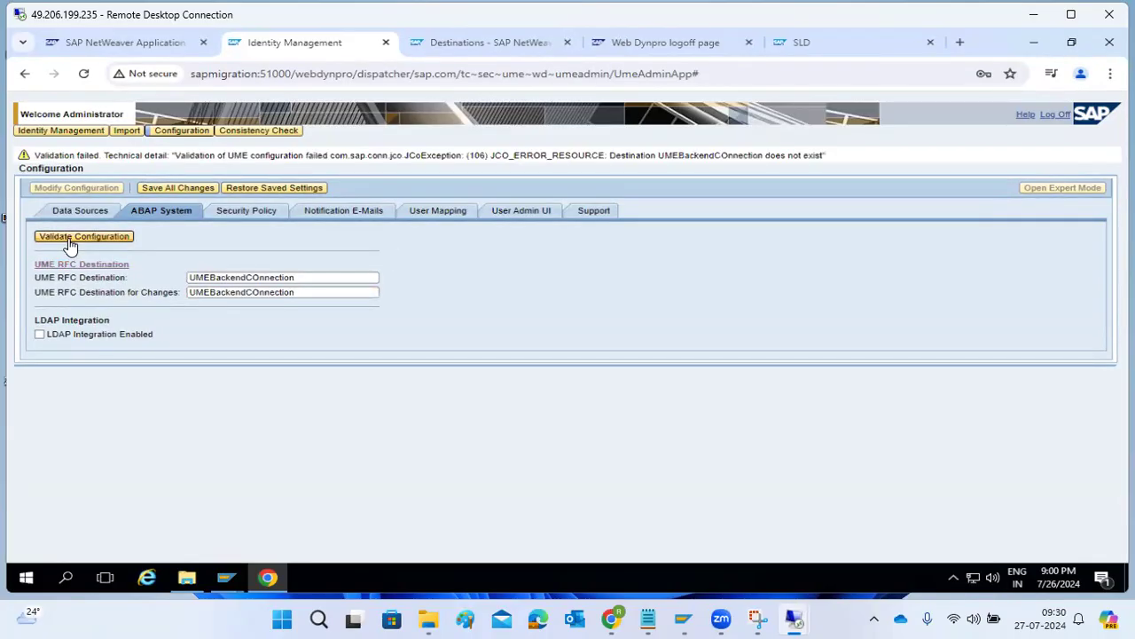
click(165, 188)
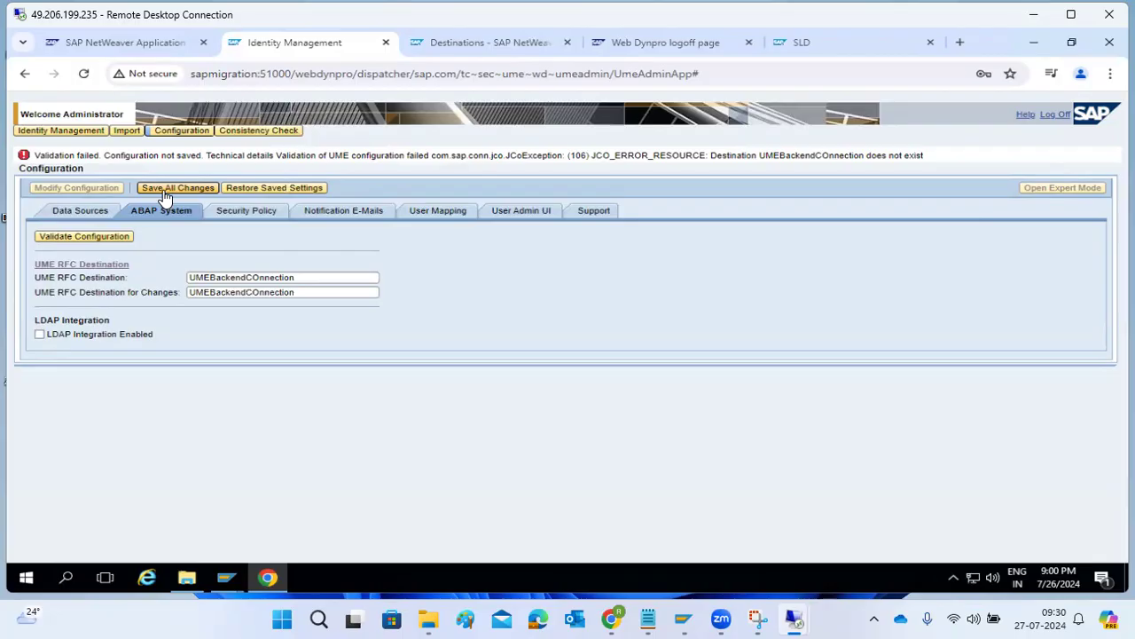
click(162, 133)
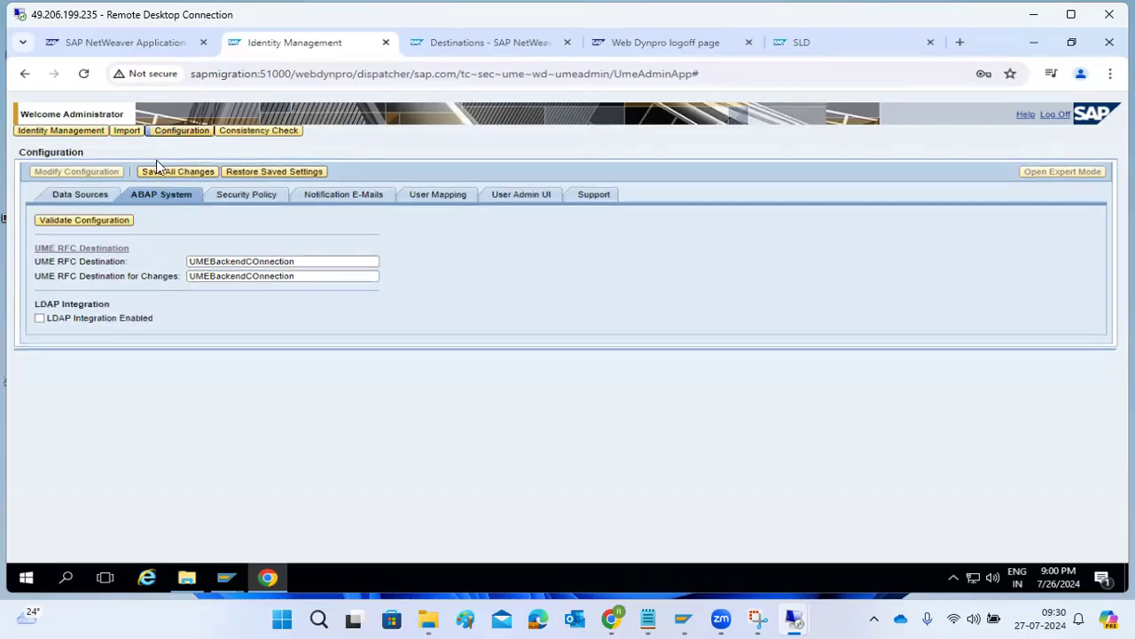
click(104, 227)
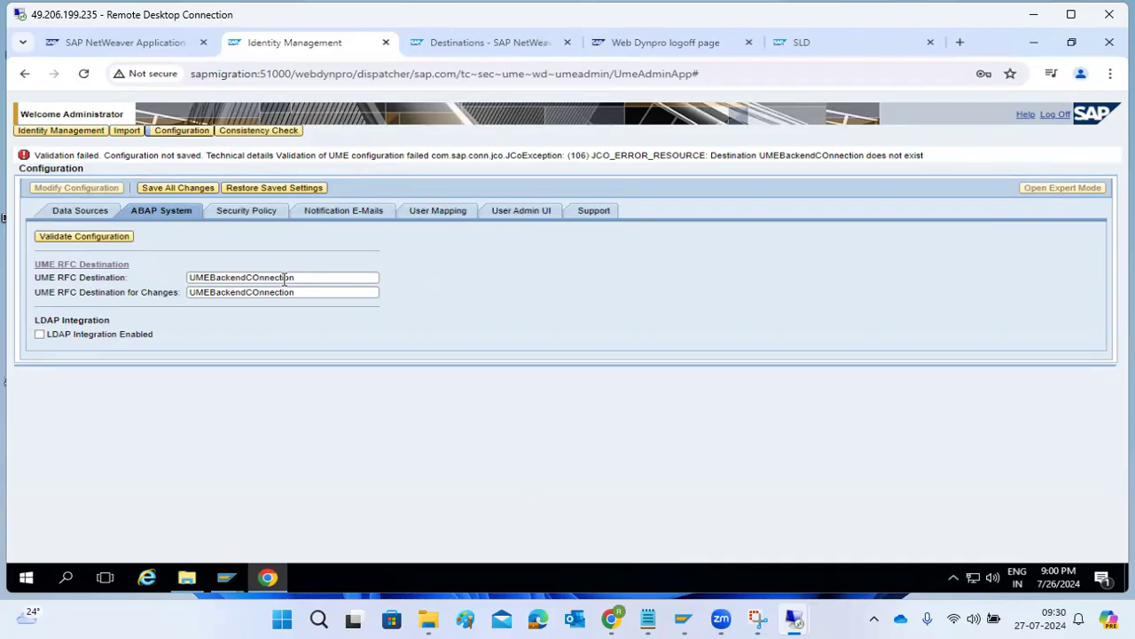
click(252, 277)
Correct both destination names to UMEBackendConnection and validate the configuration successfully.
key(Delete)
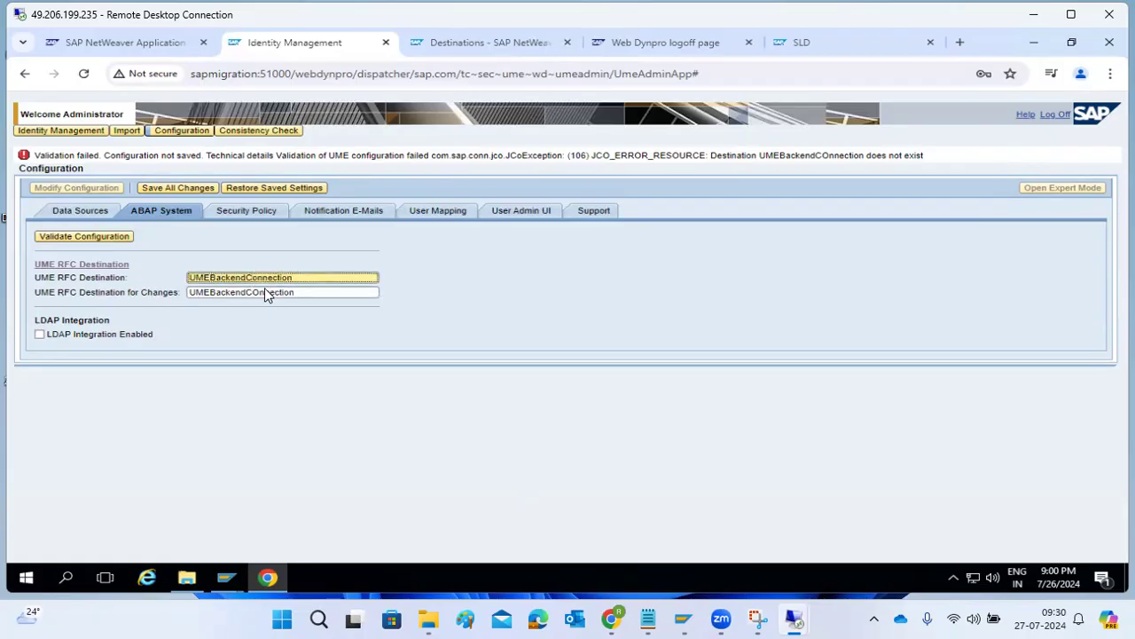
click(261, 293)
key(BackSpace)
text(o)
click(119, 241)
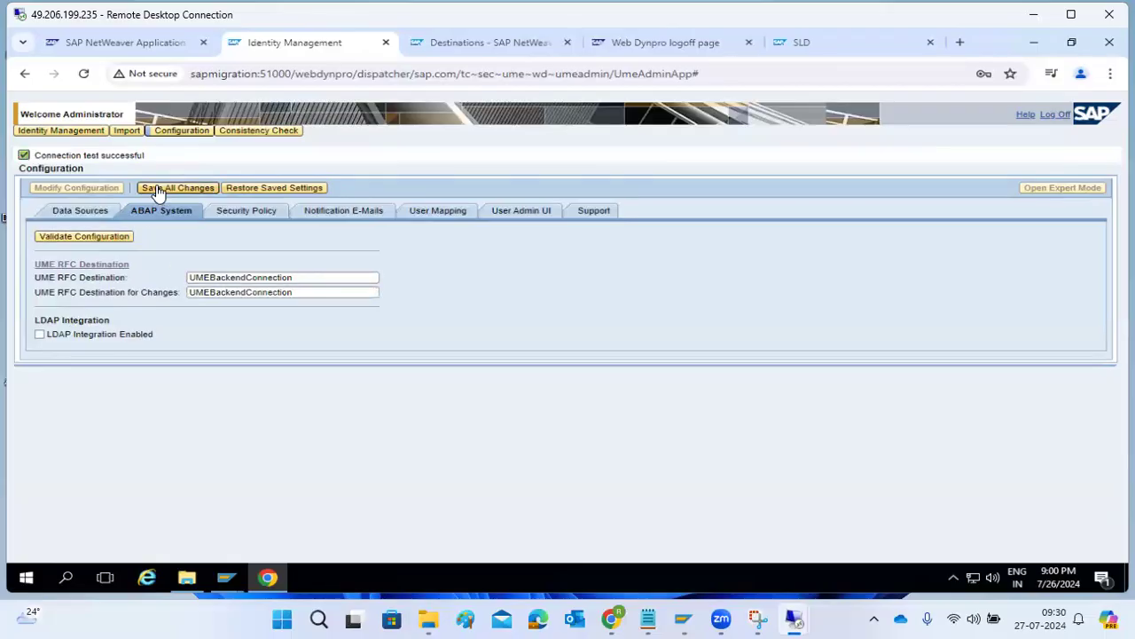
click(259, 279)
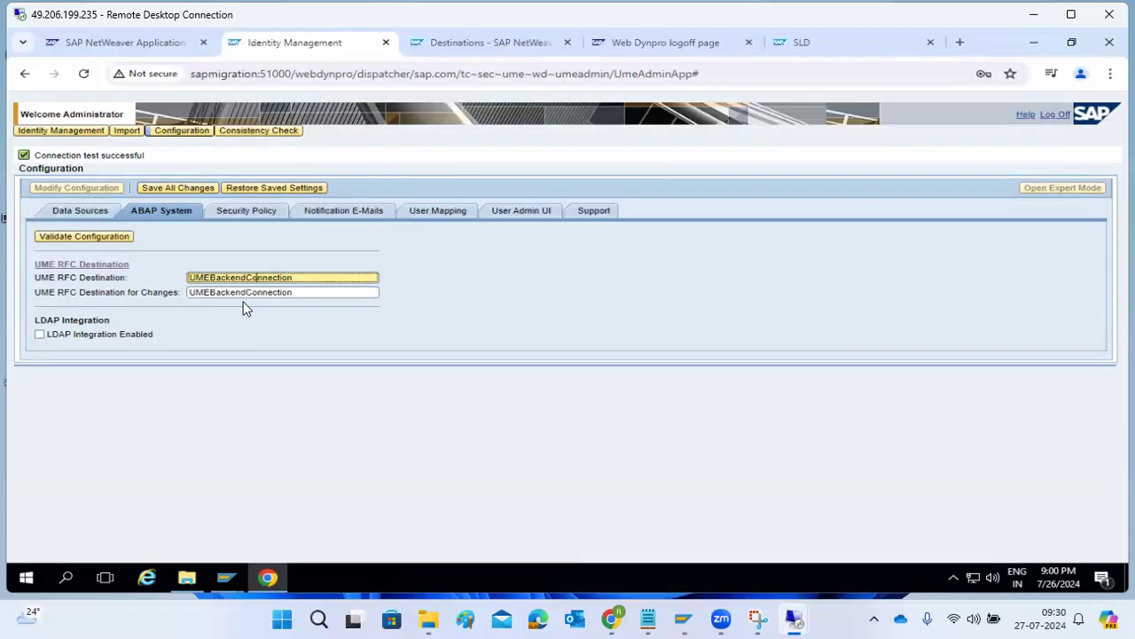
click(129, 239)
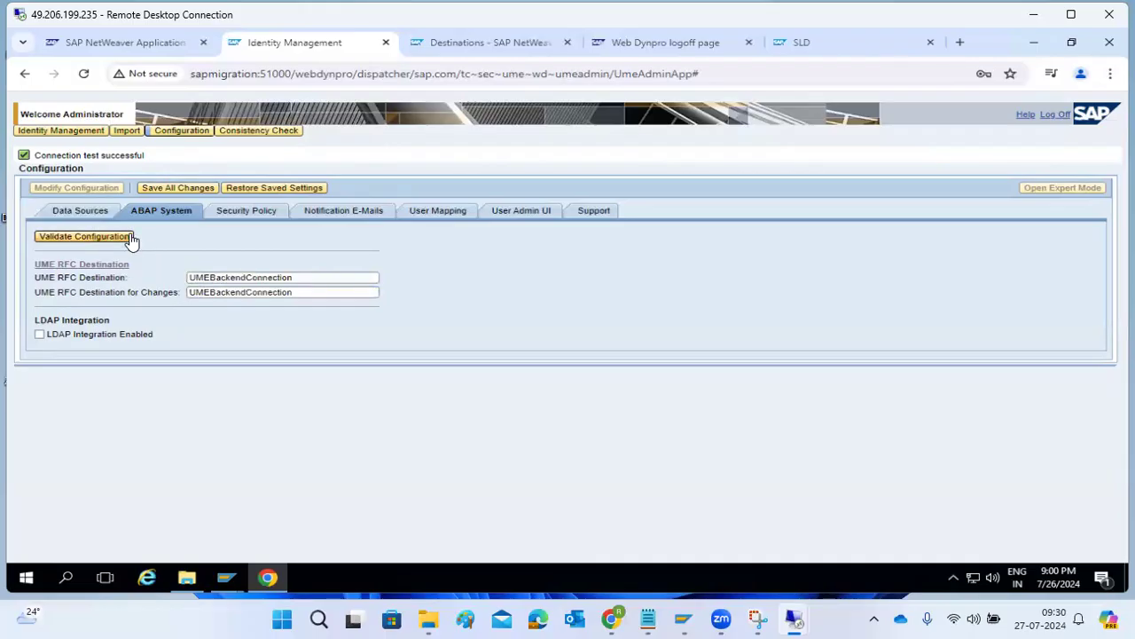
click(251, 211)
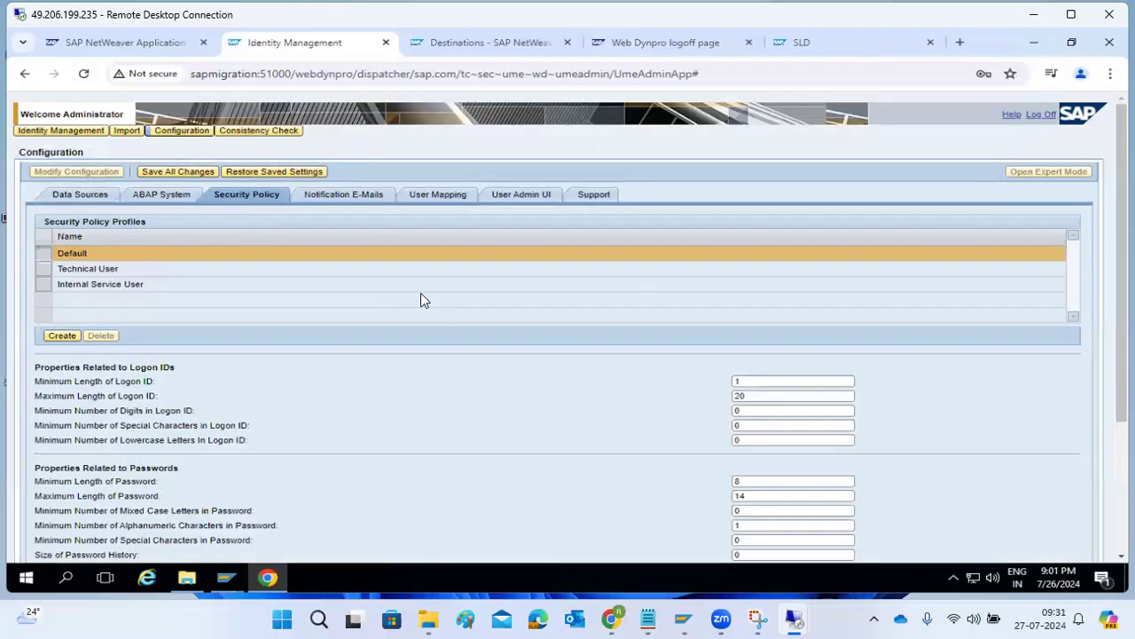
Review the Notification E-Mail, User Mapping and Support tabs, then save all UME changes.
click(348, 197)
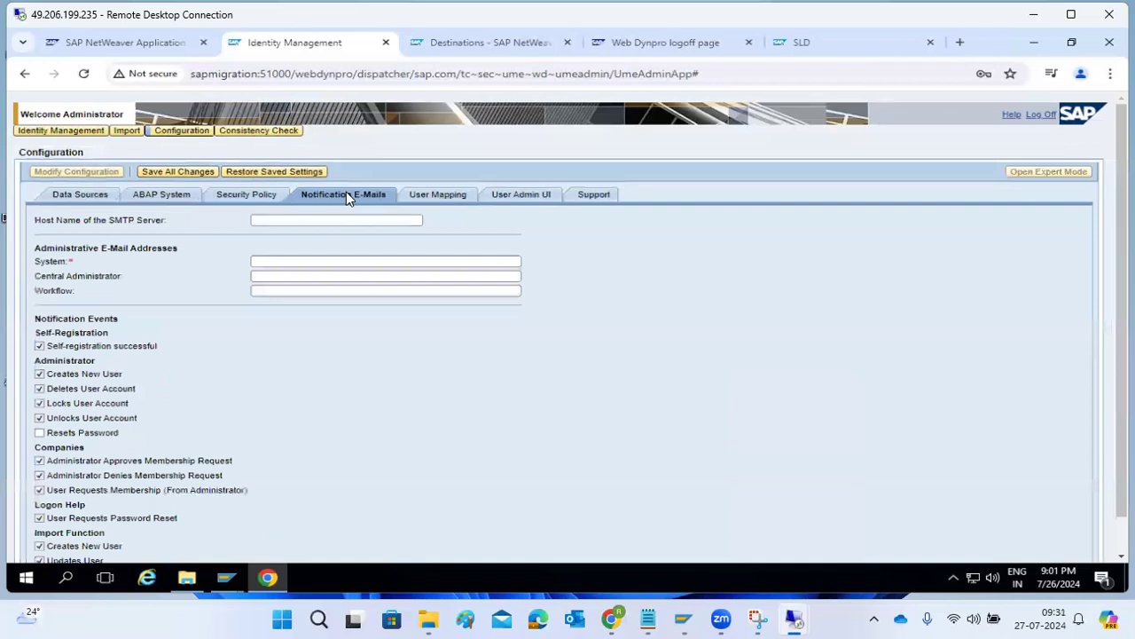
click(448, 197)
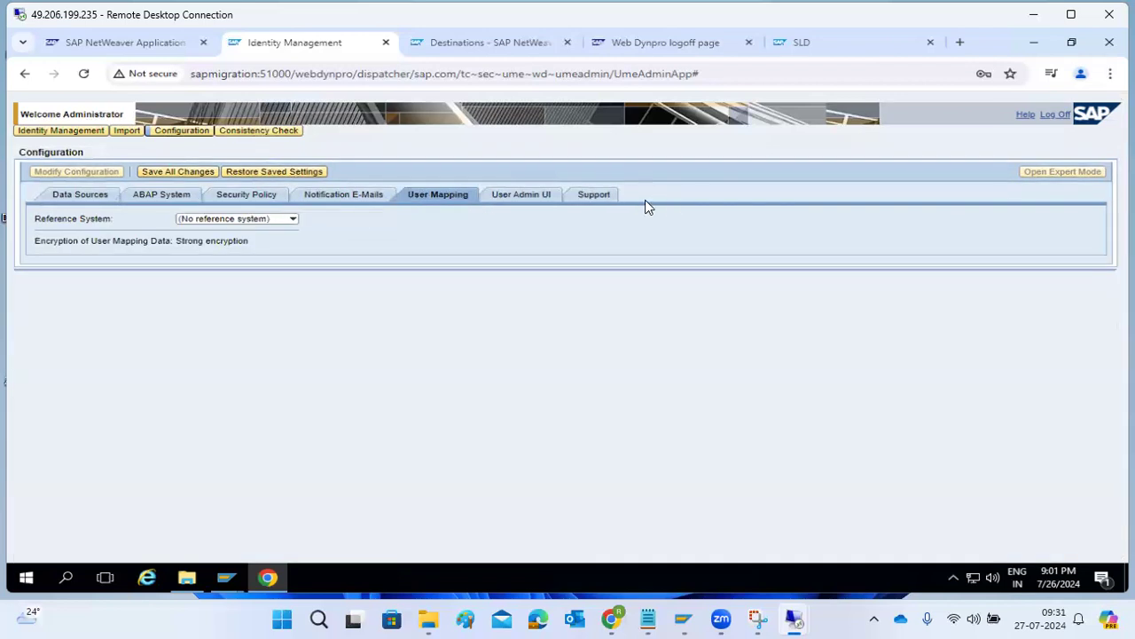
click(609, 197)
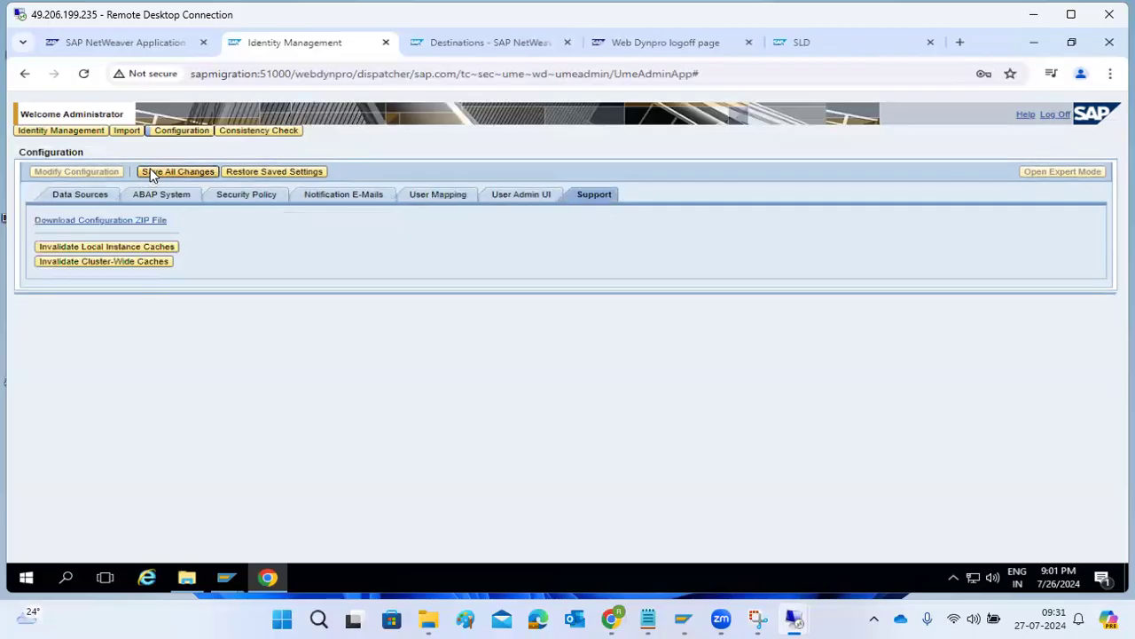
click(151, 175)
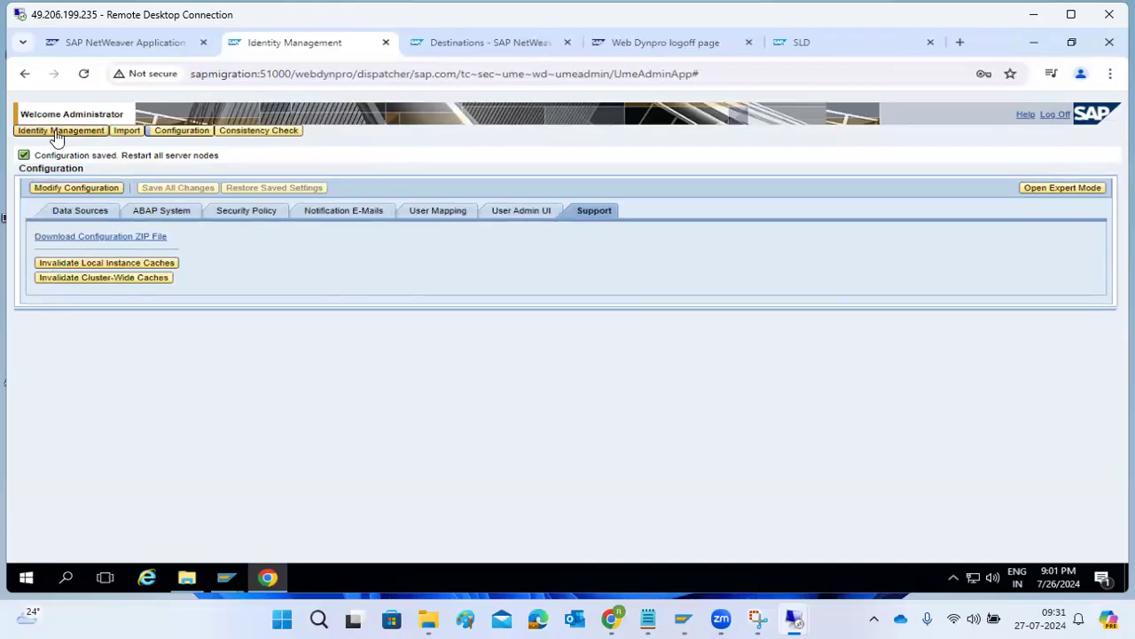
click(177, 133)
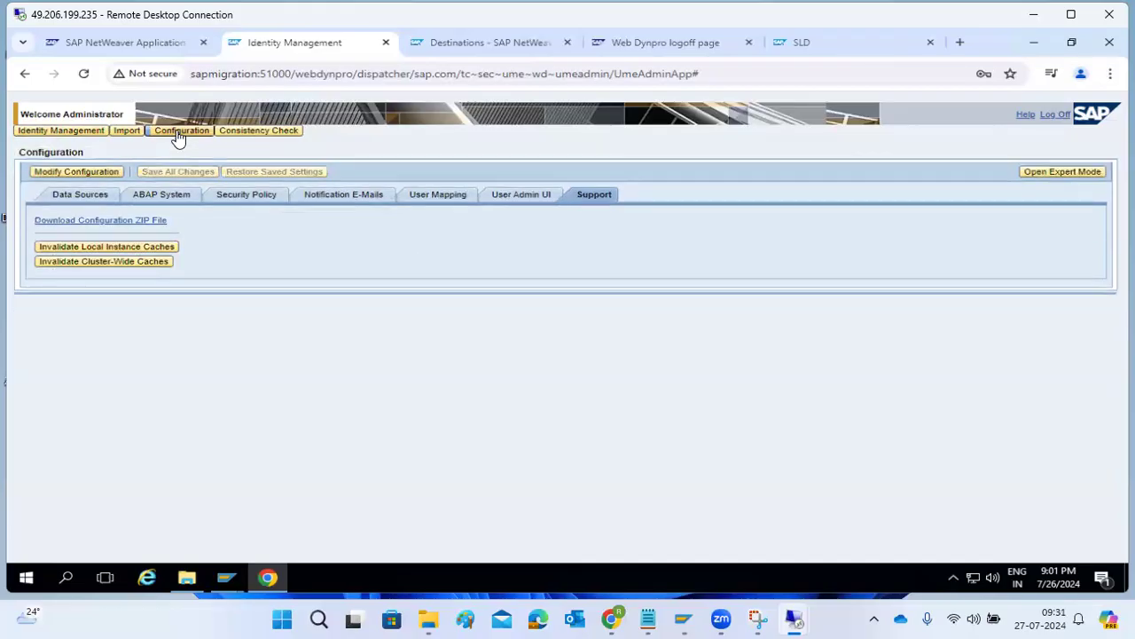
click(146, 200)
drag(202, 265, 284, 259)
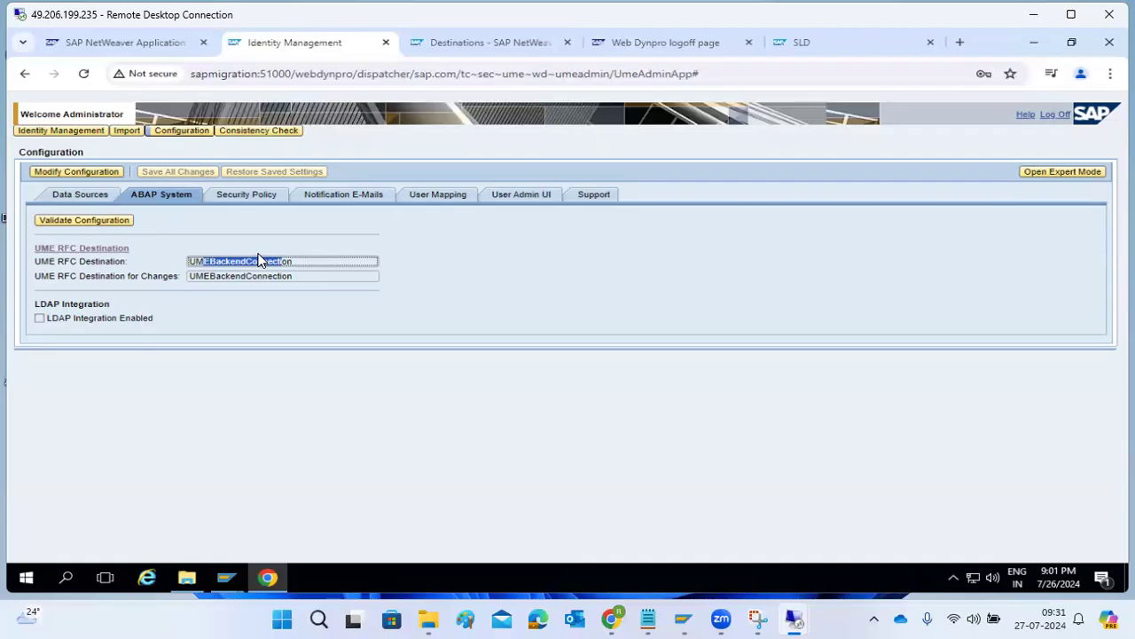
Close the Destinations, logoff and SLD tabs and return to the AS Java start page.
click(568, 42)
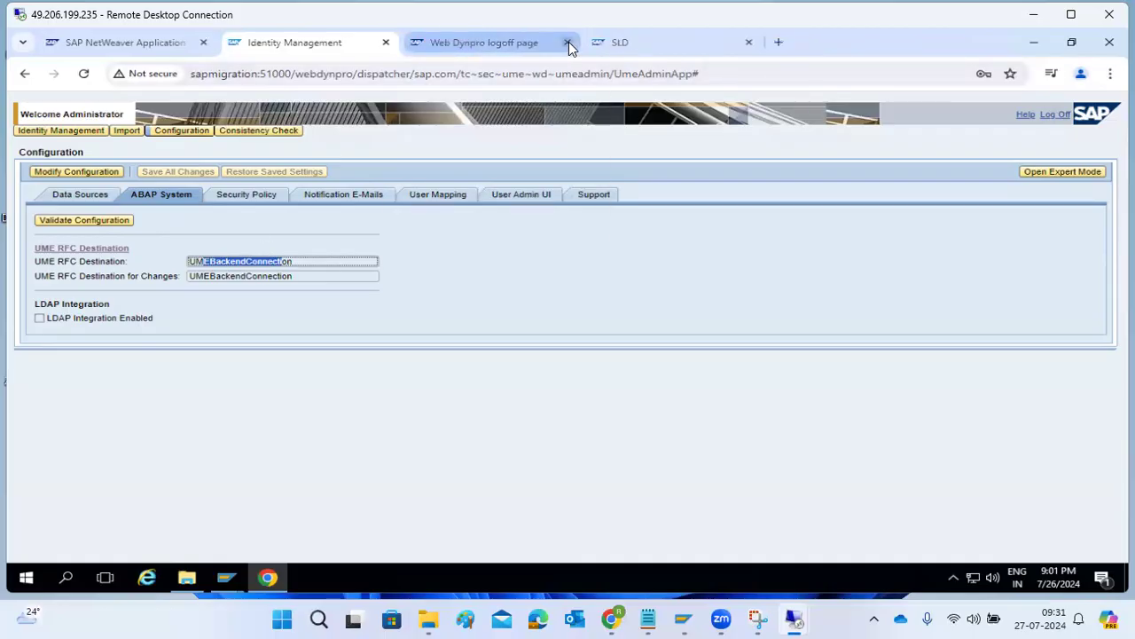
click(568, 42)
click(568, 41)
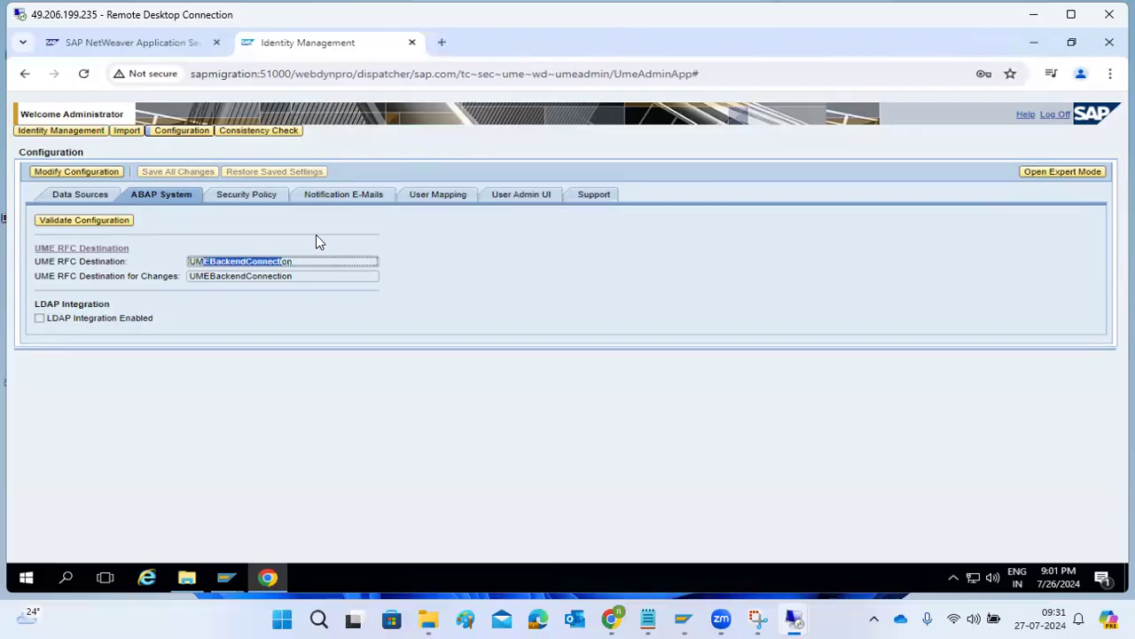
click(168, 46)
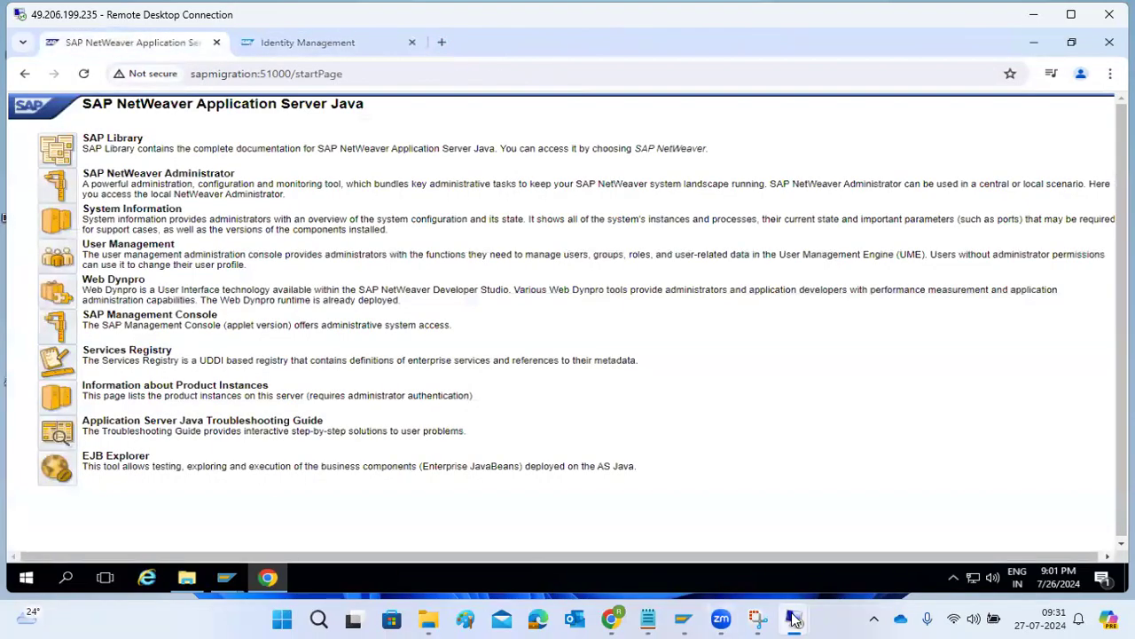
In the serverpc session, restart every instance of the NJP system and confirm the restart.
mouse_move(794, 619)
click(715, 550)
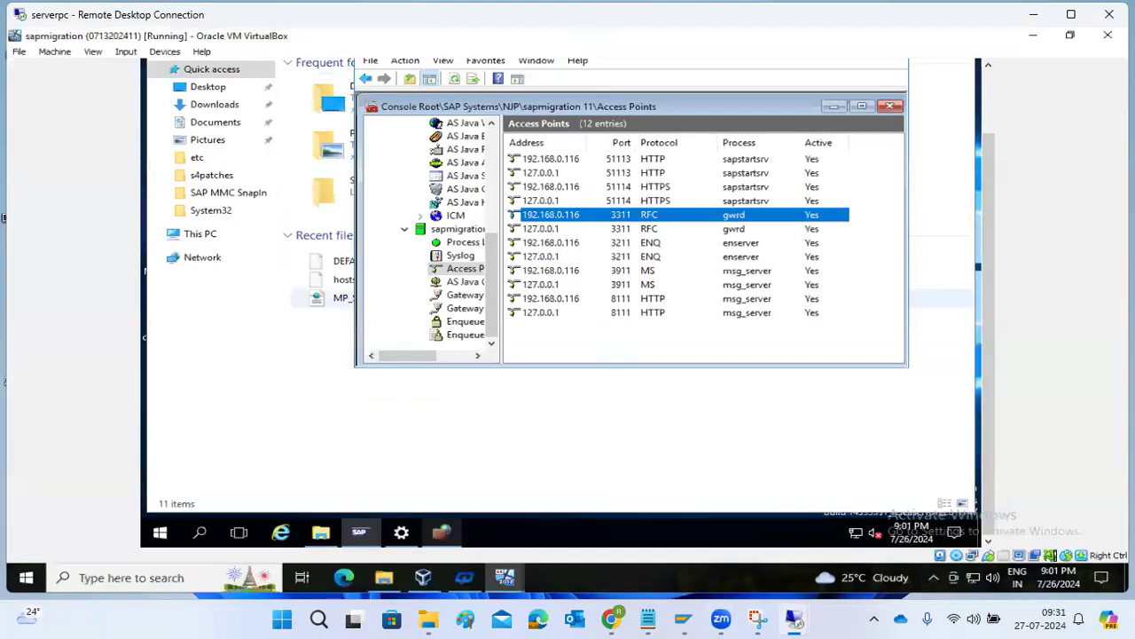
drag(491, 266, 491, 167)
click(423, 149)
right_click(424, 151)
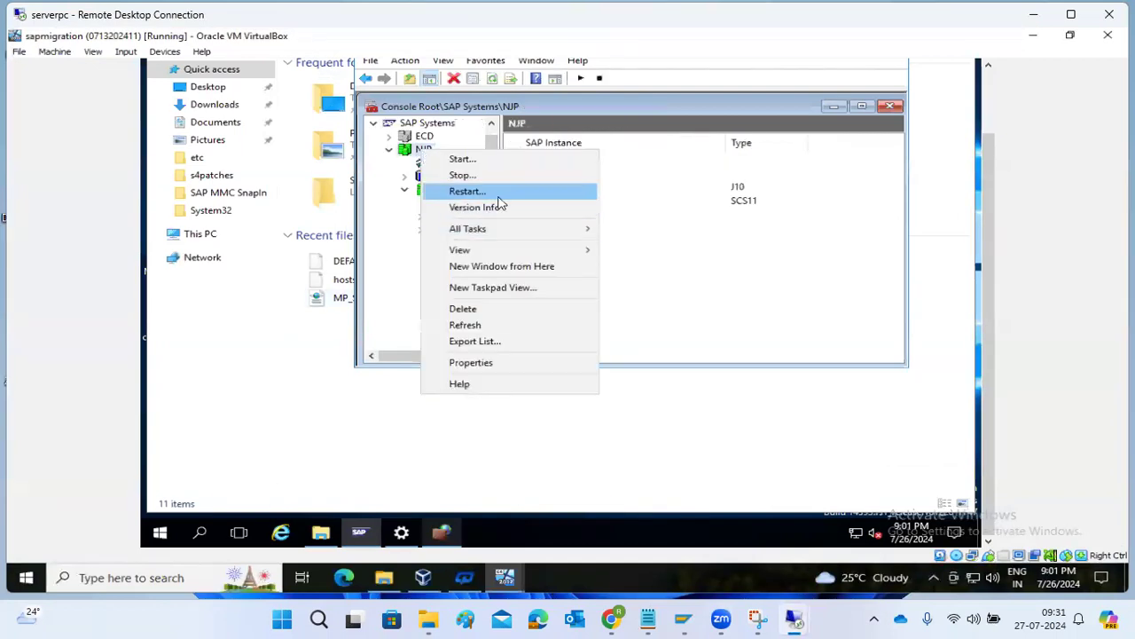
click(513, 188)
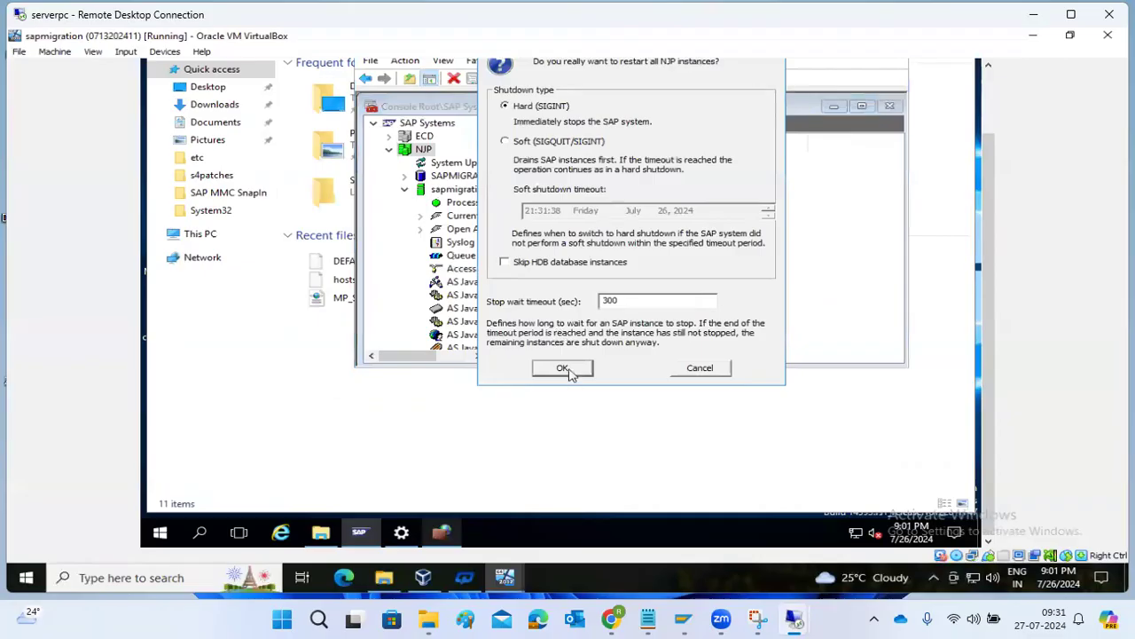
click(568, 367)
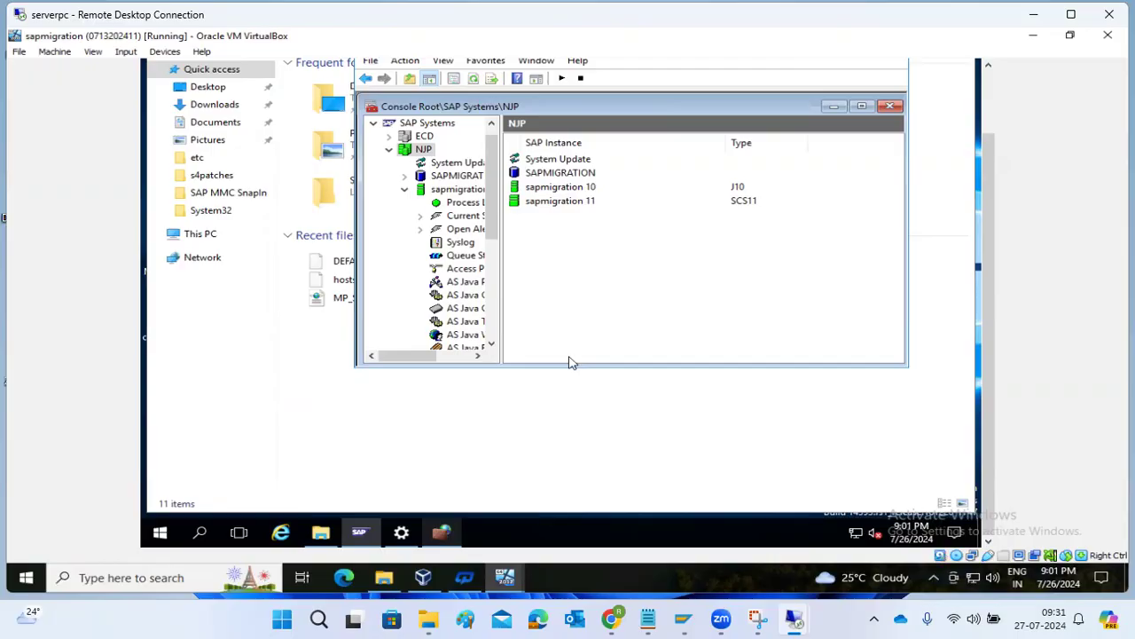
Show sapmigration 10's process list and refresh it twice to watch AS Java stop.
click(463, 203)
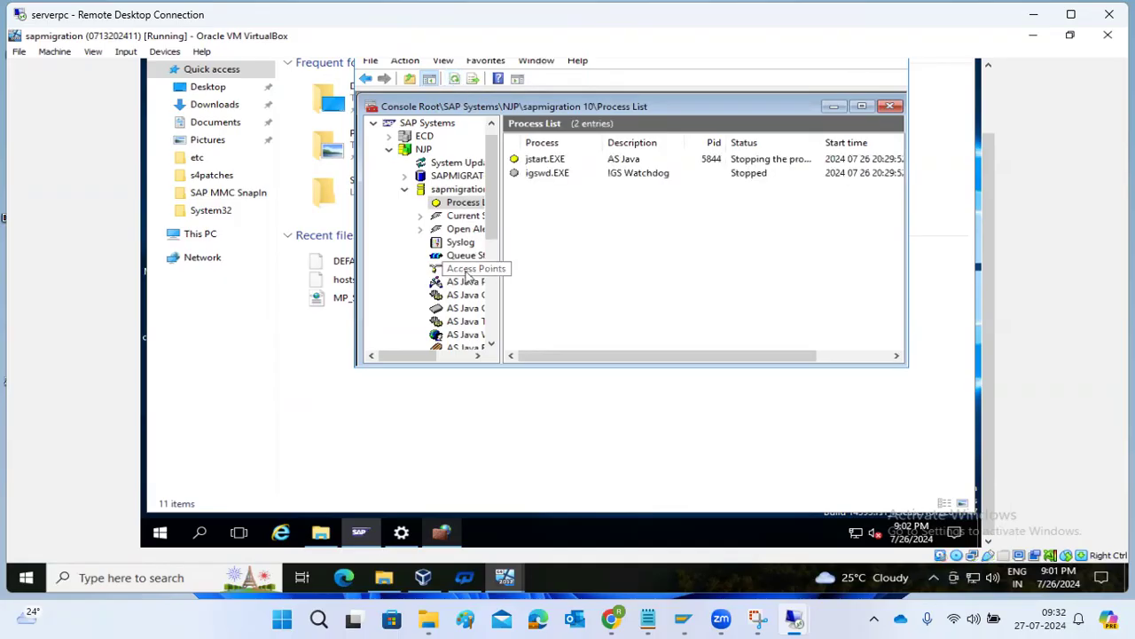
click(453, 80)
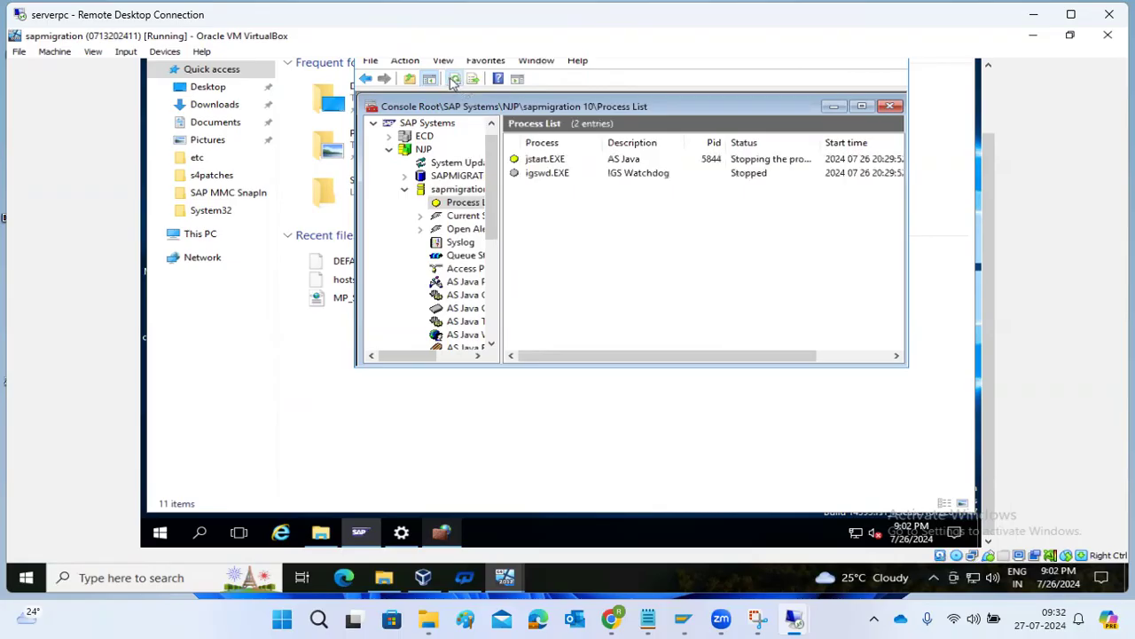
click(454, 80)
Minimize and restore the management console, then move to the other remote session.
mouse_move(777, 619)
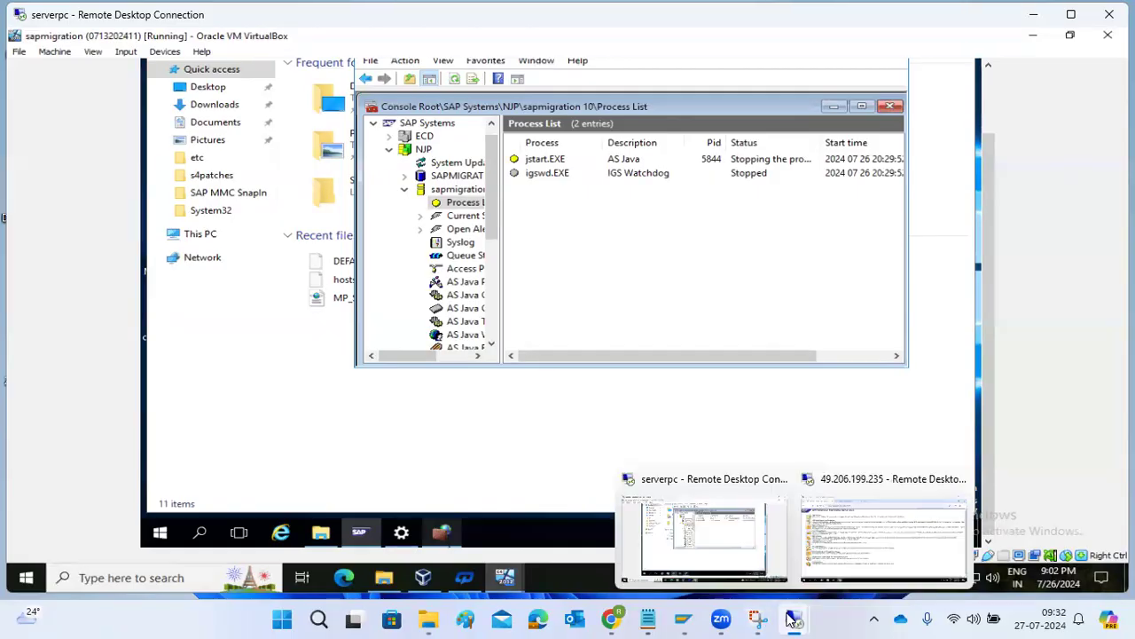
click(704, 538)
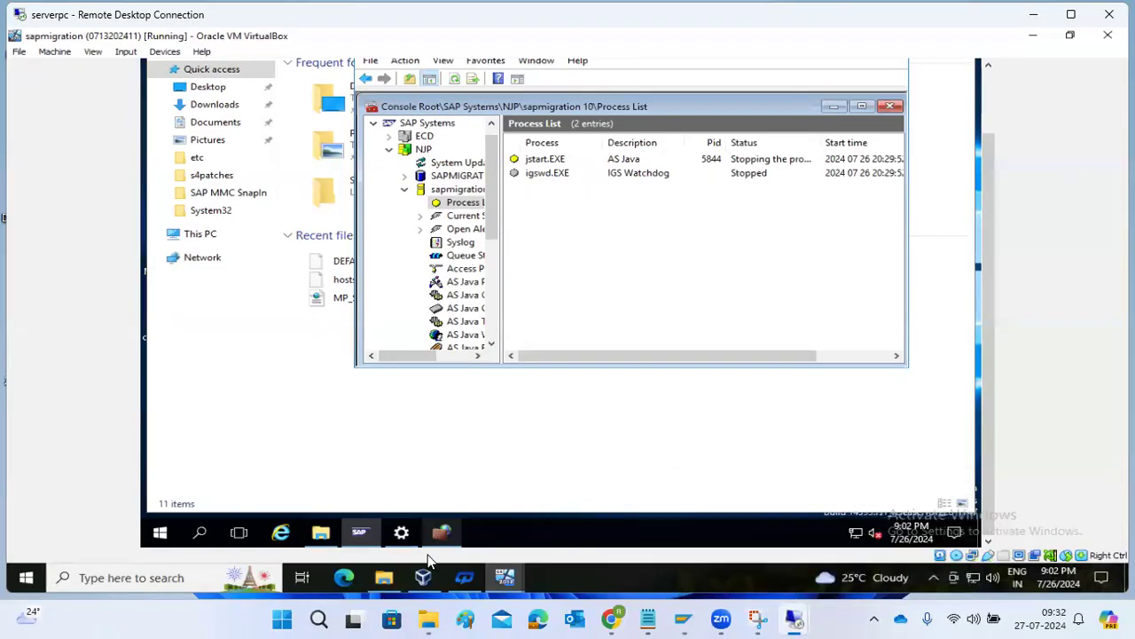
click(373, 537)
click(373, 537)
mouse_move(792, 619)
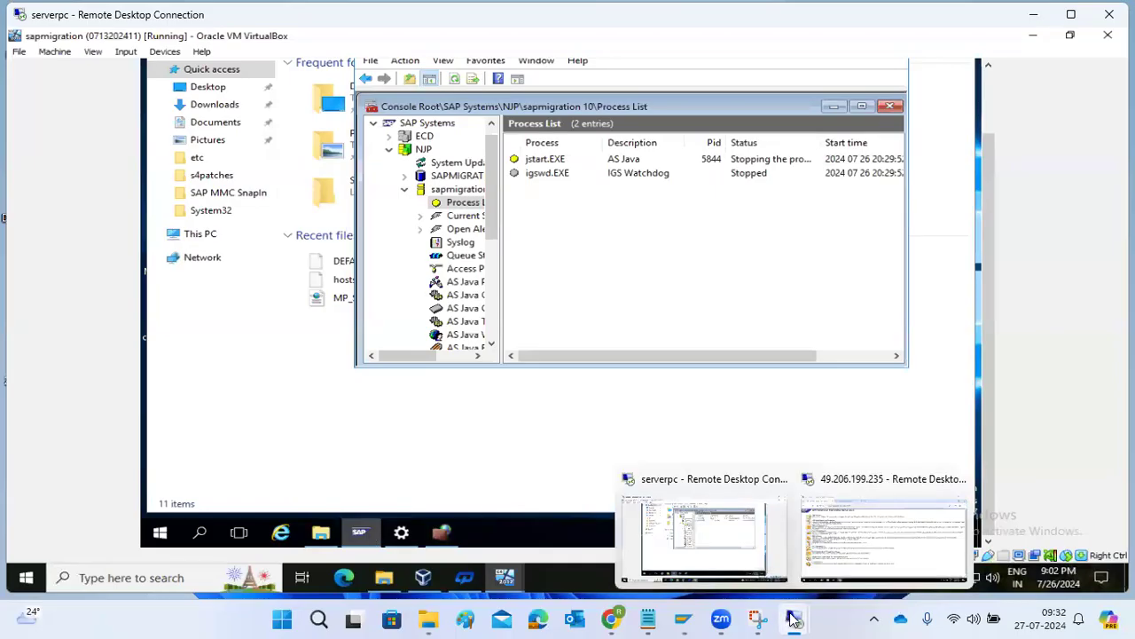
click(887, 532)
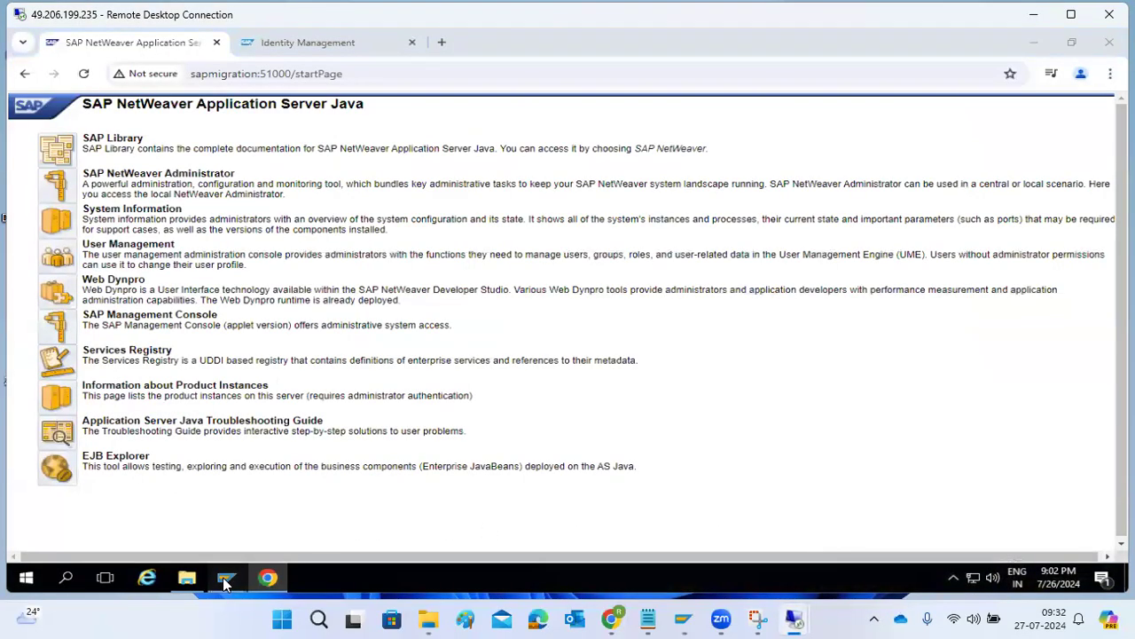
Log off the current SAP session, close the NetWeaver start page and reload the UME configuration page.
mouse_move(227, 577)
click(226, 524)
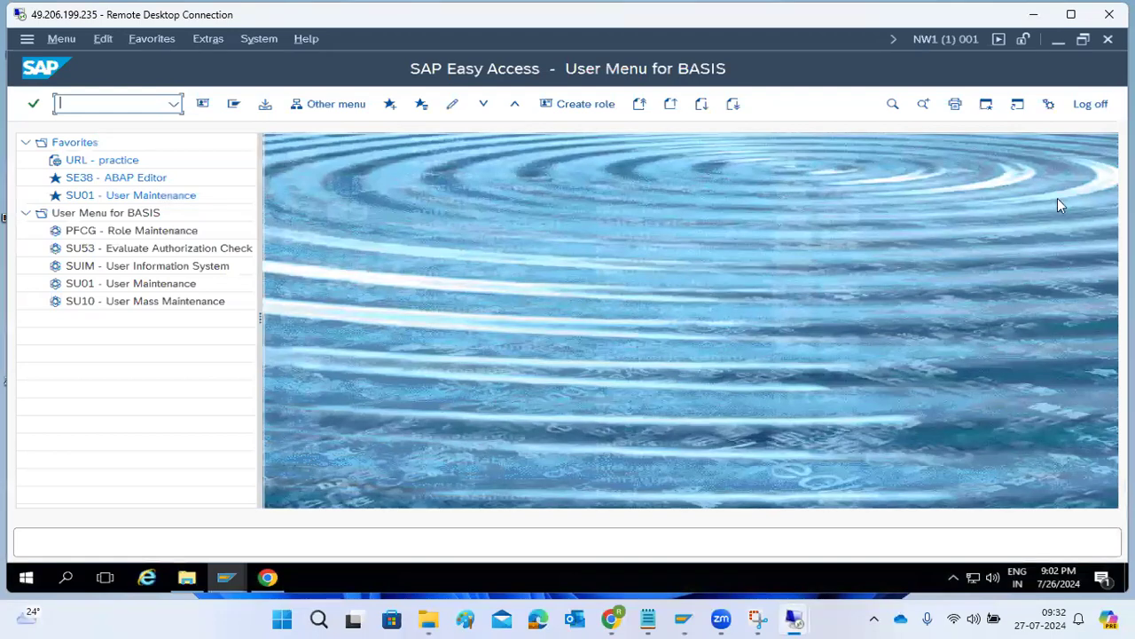
click(1090, 104)
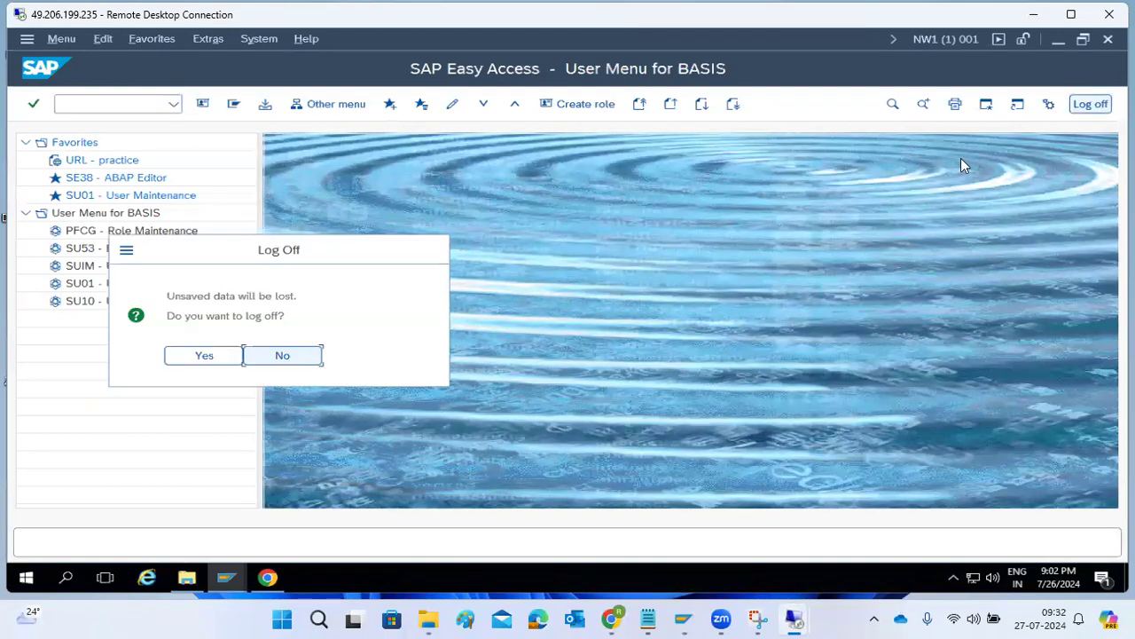
click(191, 355)
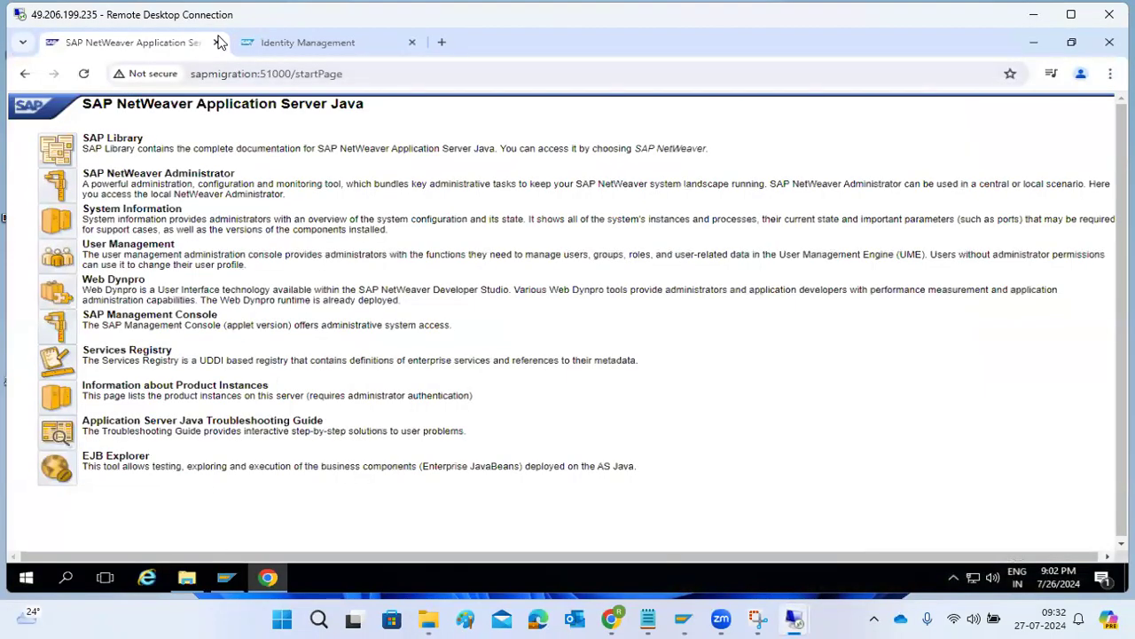
click(218, 43)
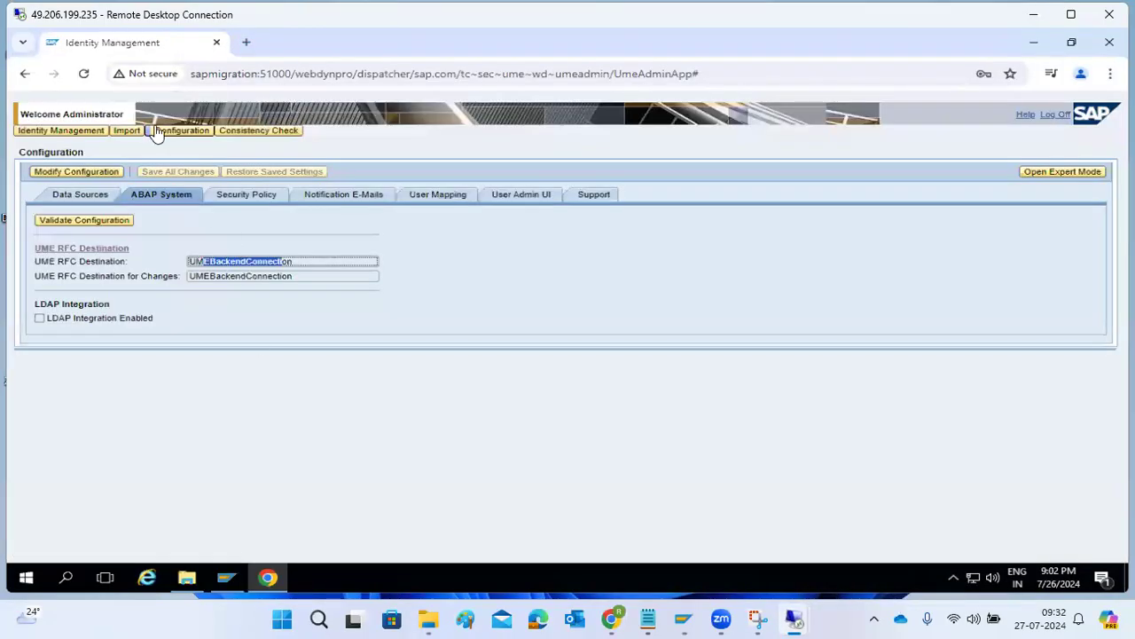
click(83, 75)
click(269, 579)
Log on to SAP ECC DEVELOPMENT as user basis with its password.
click(227, 578)
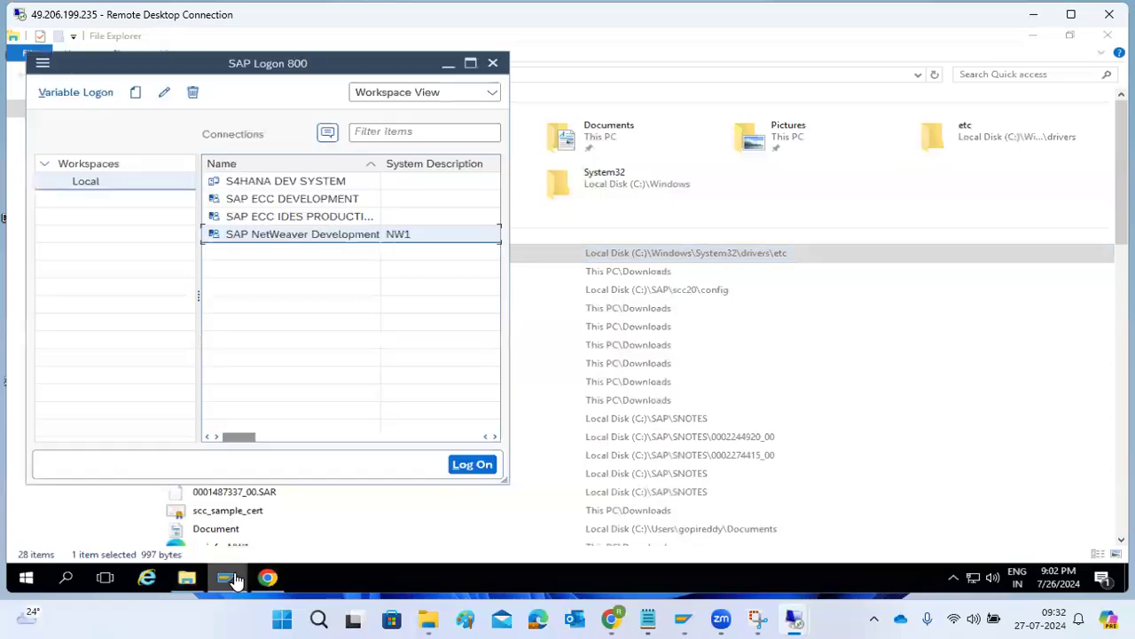
double_click(264, 206)
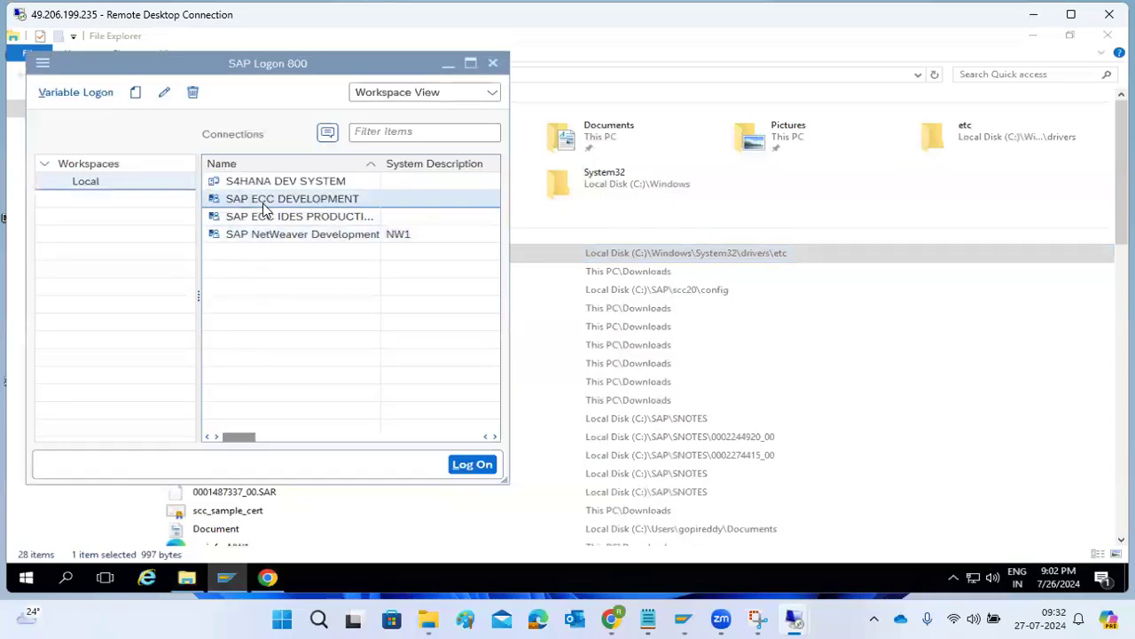
text(basis)
key(Tab)
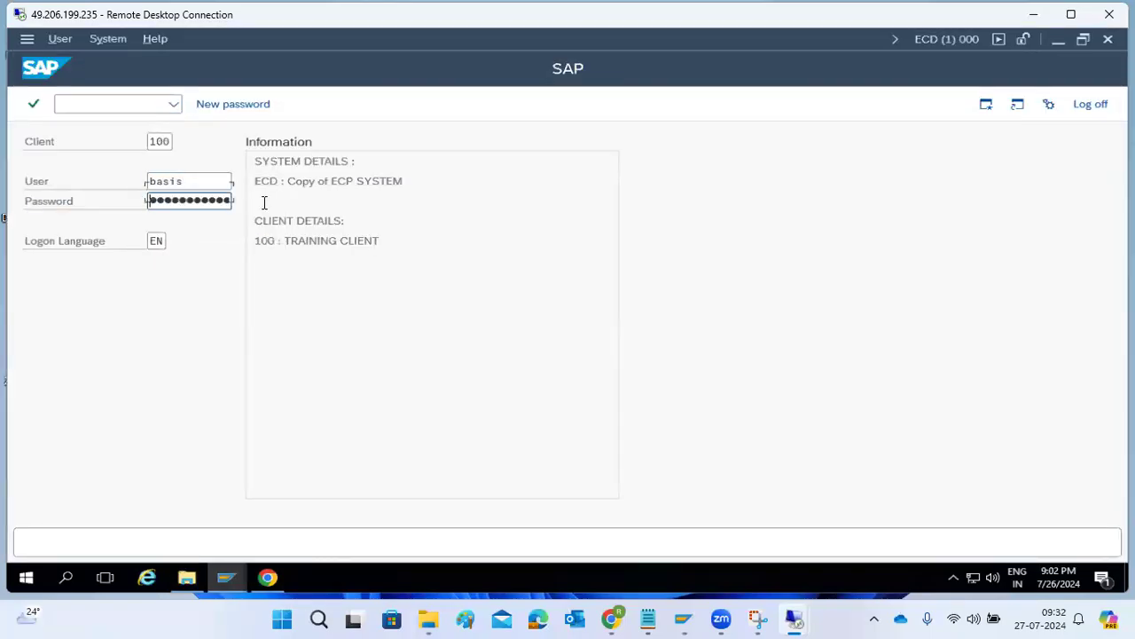
text(••••••)
key(Return)
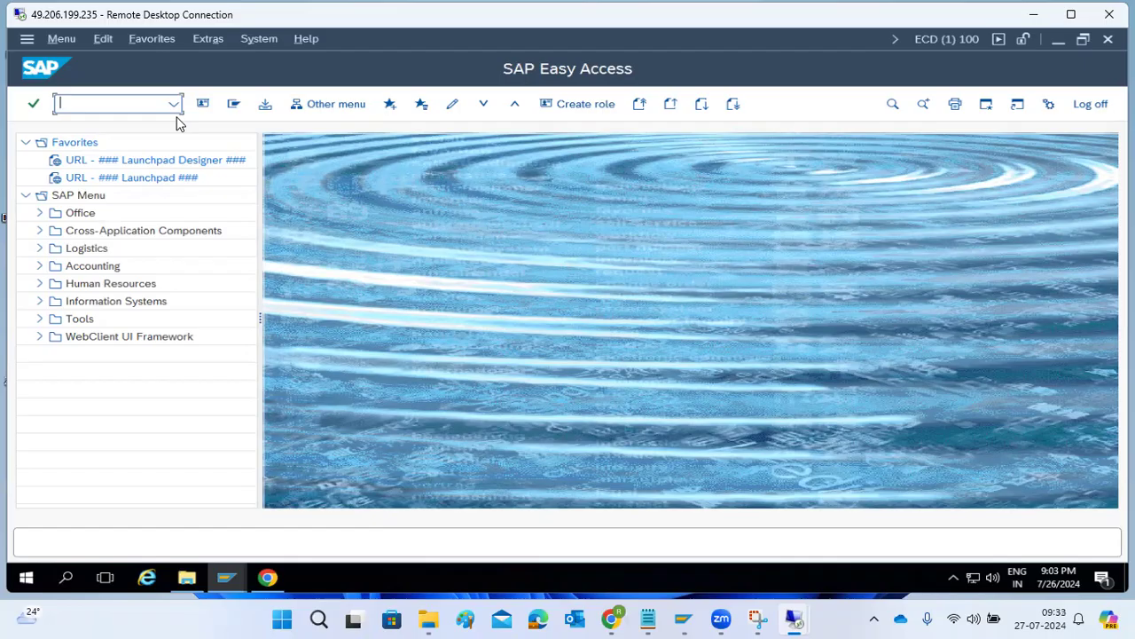
Run SU01 and browse the search-help list of all users with their roles.
text(su01)
key(Return)
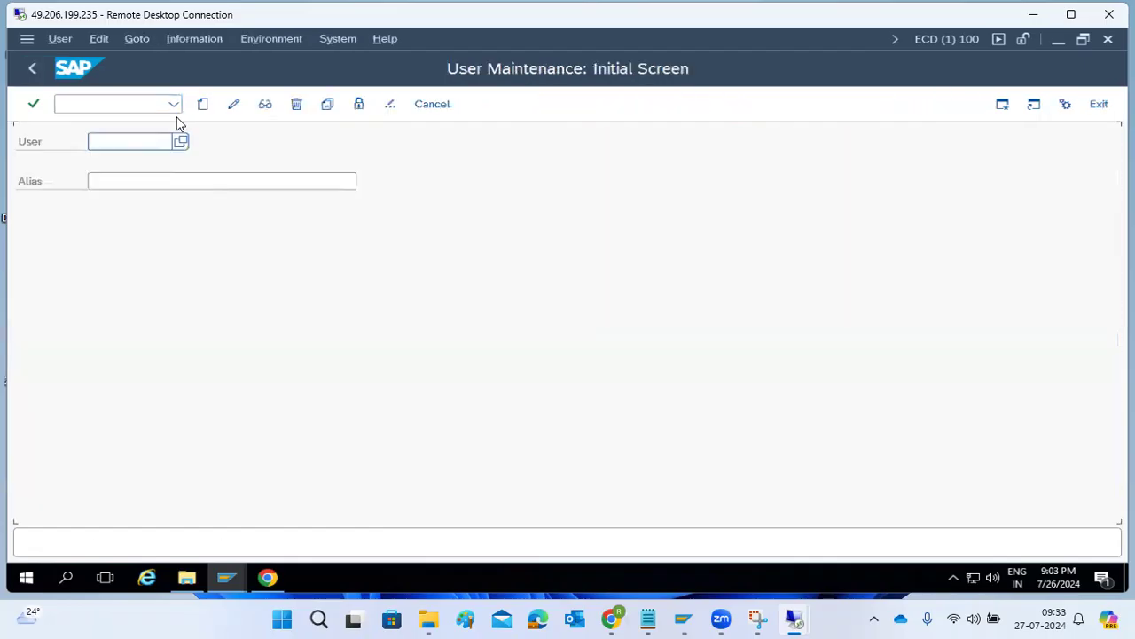
click(181, 142)
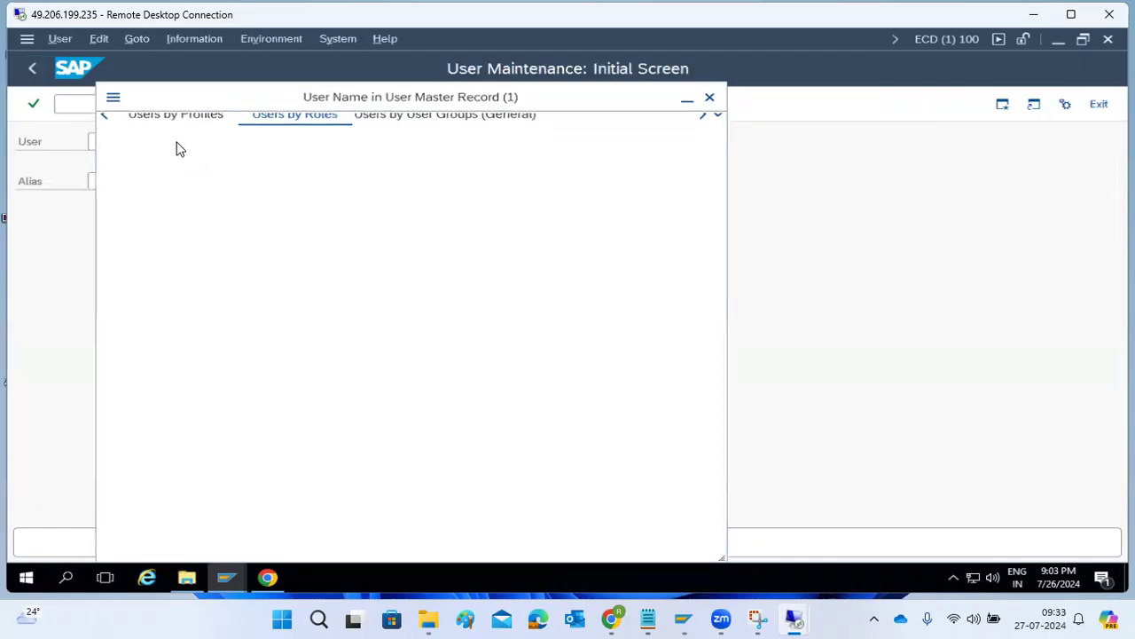
click(504, 546)
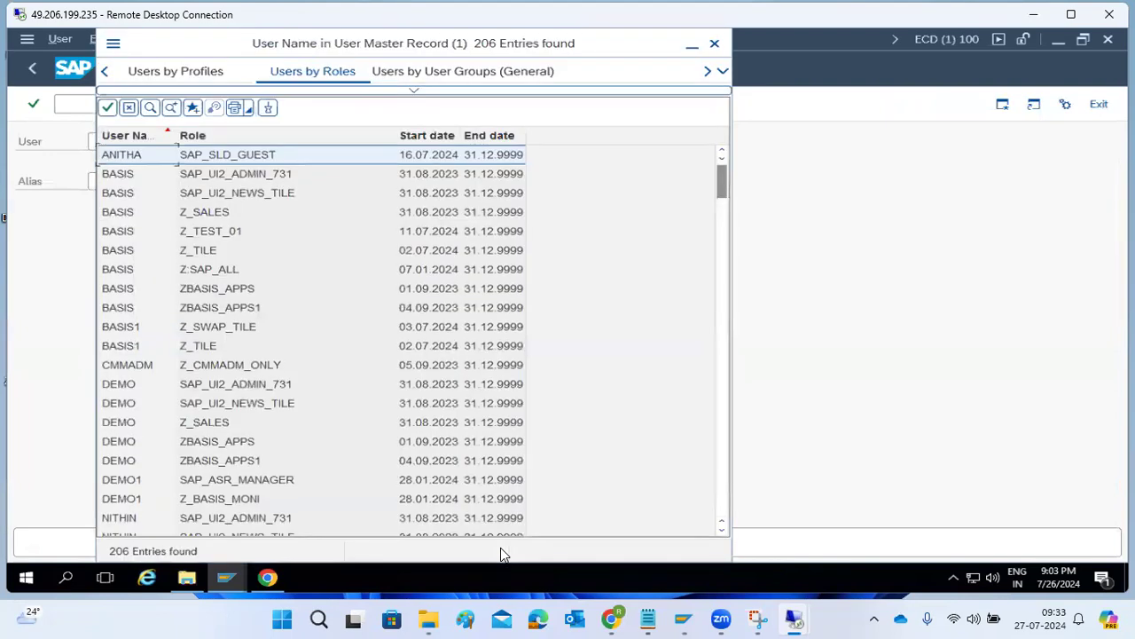
scroll(353, 429, down, 8)
scroll(355, 427, down, 9)
scroll(382, 400, up, 10)
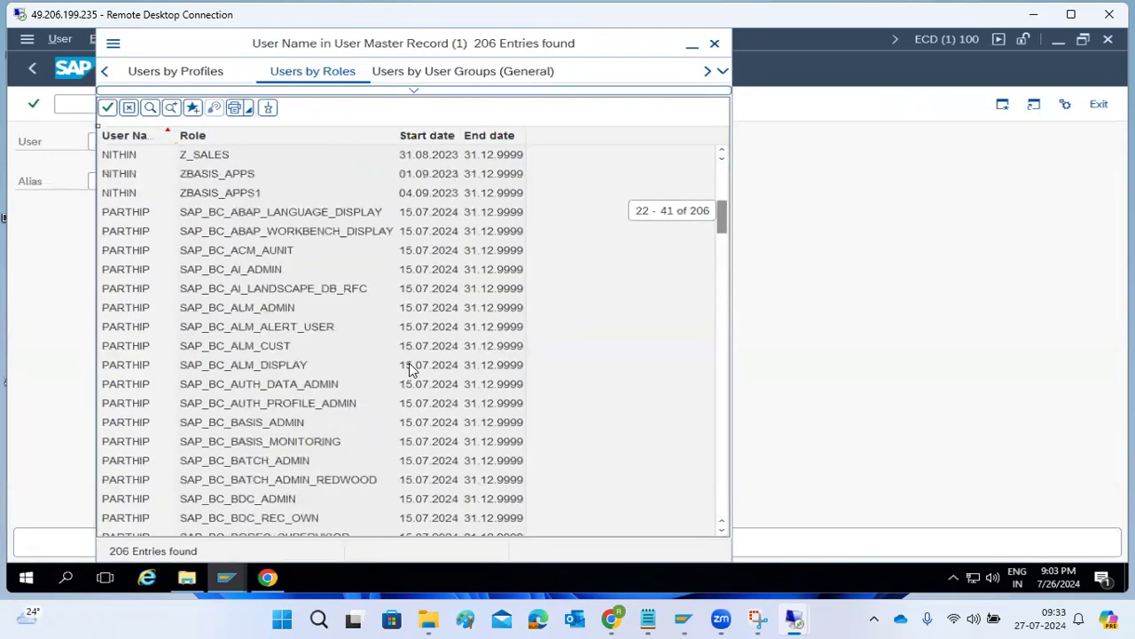
click(715, 45)
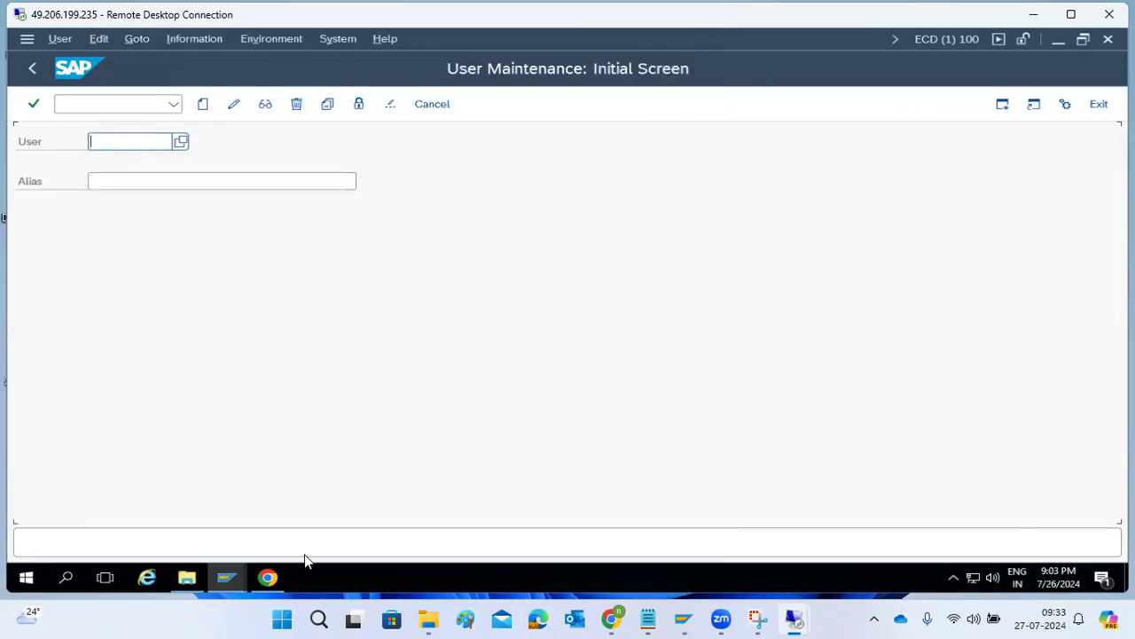
Refresh the management console's process list on the server, then return to SAP GUI.
mouse_move(794, 620)
click(723, 541)
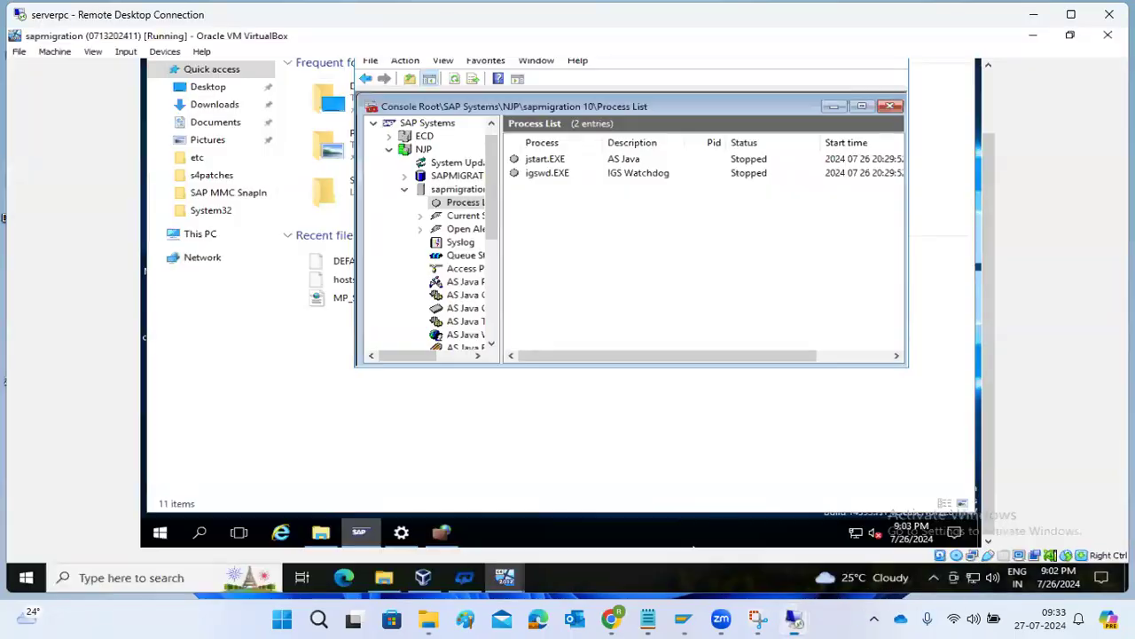
click(455, 79)
click(455, 79)
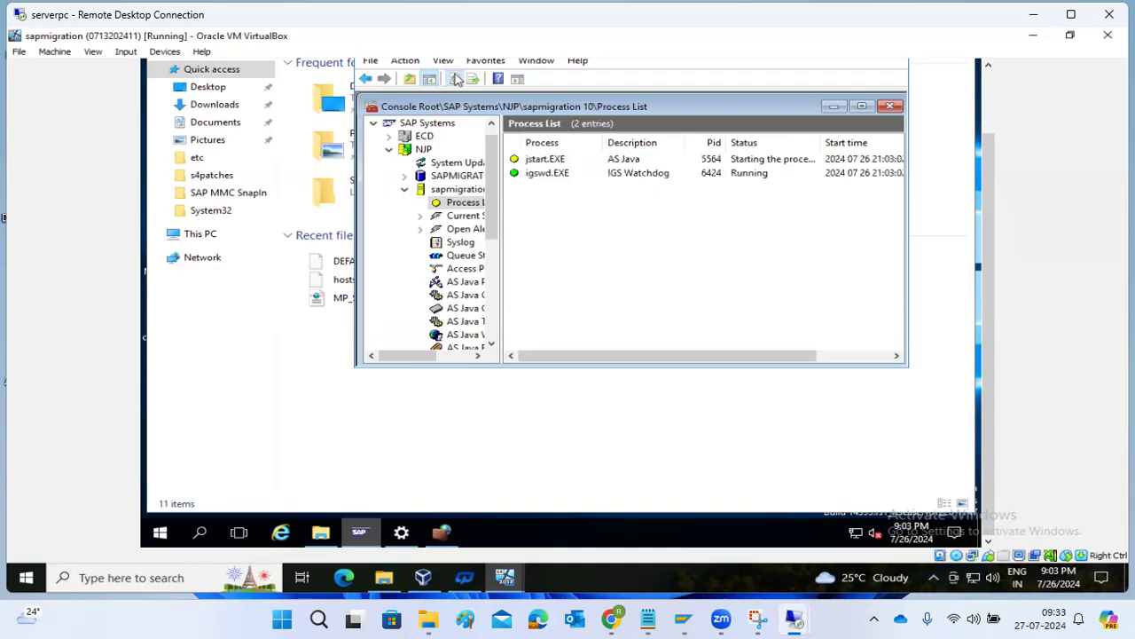
mouse_move(770, 618)
click(848, 555)
Run /nsmgw and refresh the still-empty active connections list for kponline1_ECD_02.
click(120, 102)
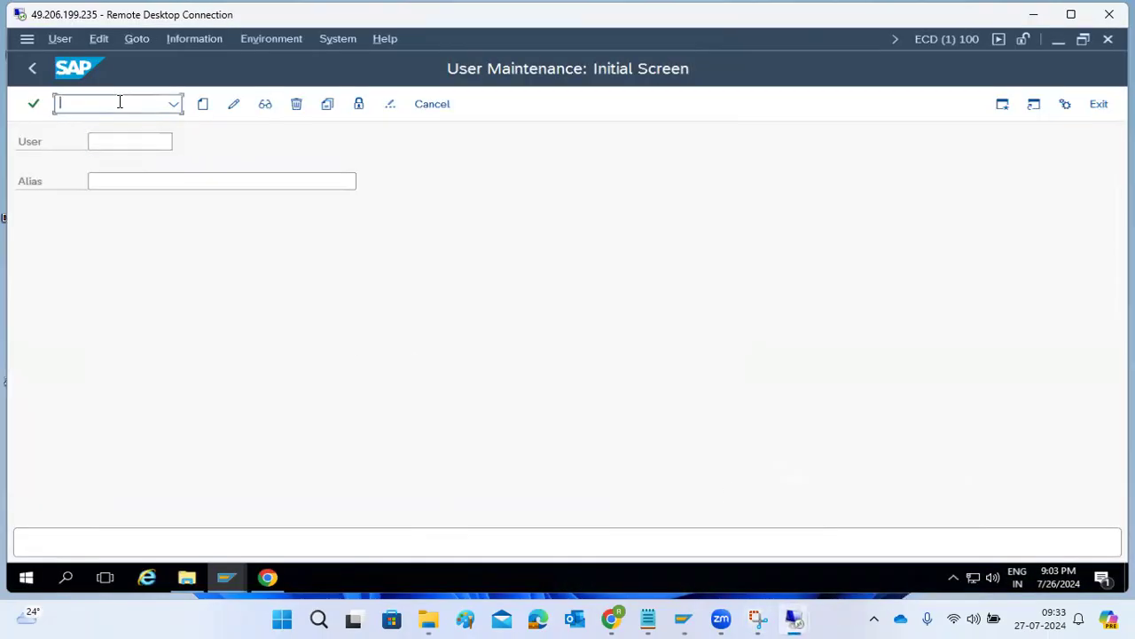
text(/nsmgw)
key(Return)
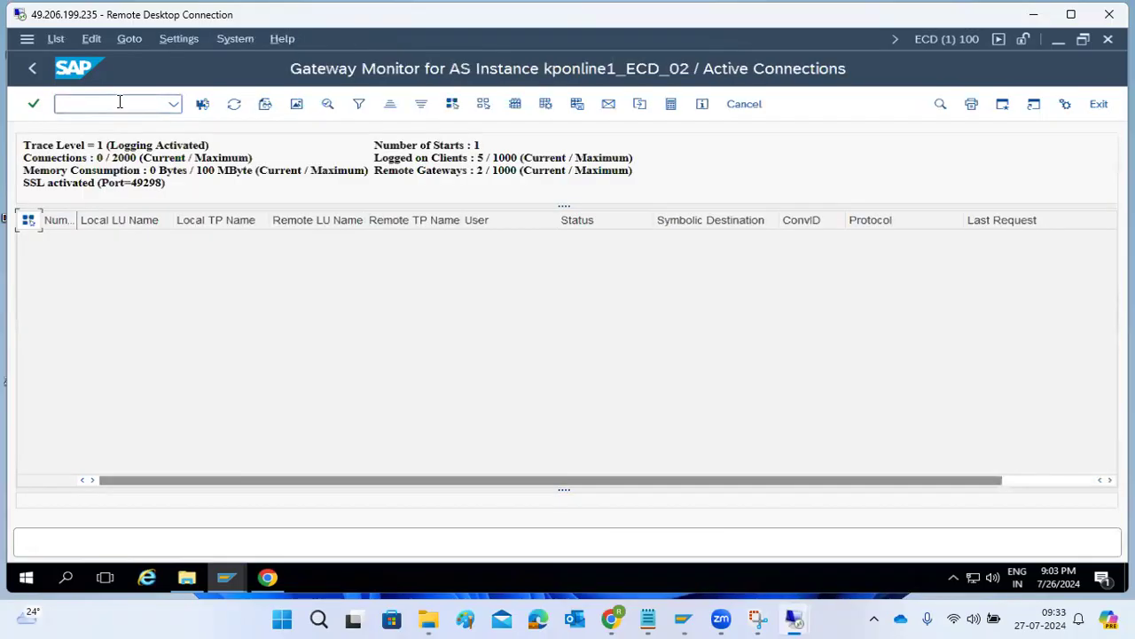
click(234, 103)
click(233, 104)
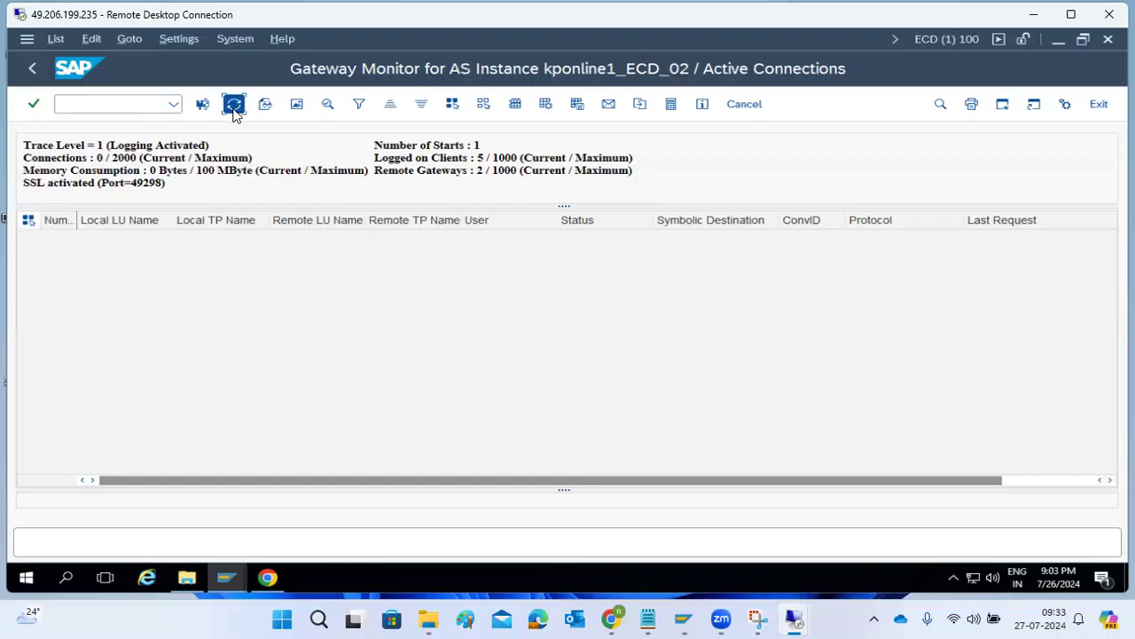
Refresh, then check both rows' Local TP (jstart), Local LU (sapmigra) and user columns.
click(234, 106)
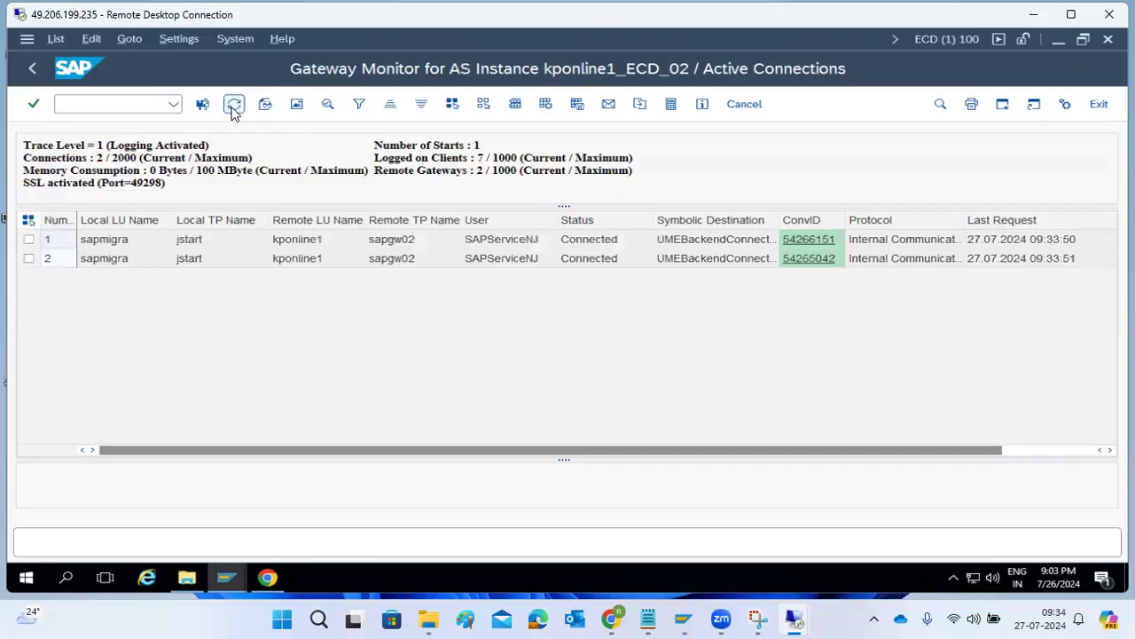
click(190, 247)
click(190, 258)
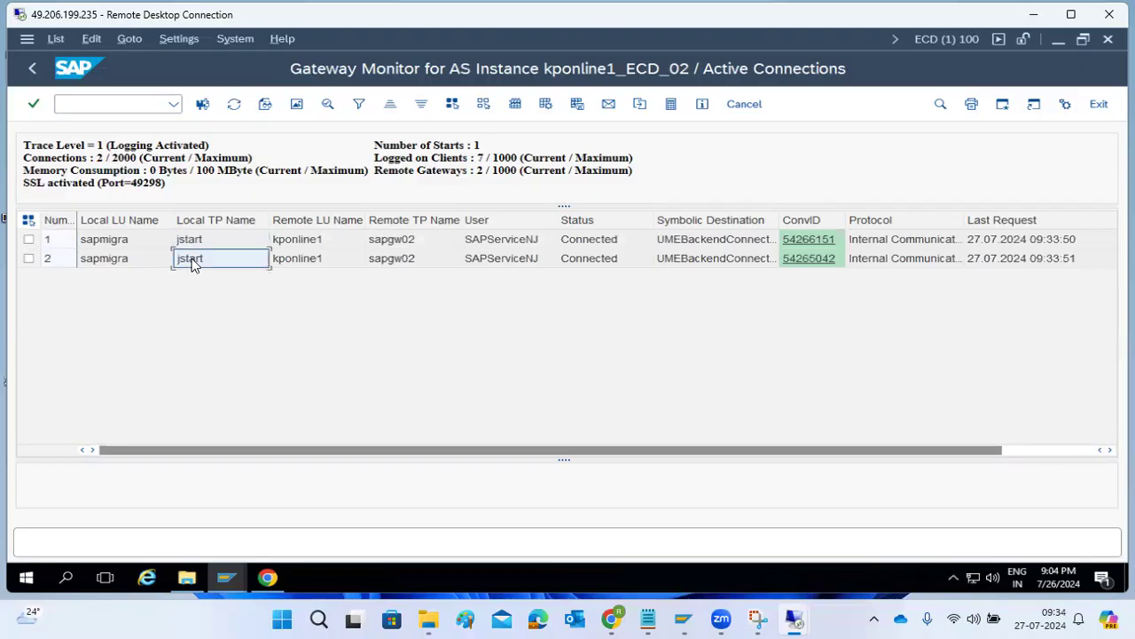
click(128, 246)
click(125, 259)
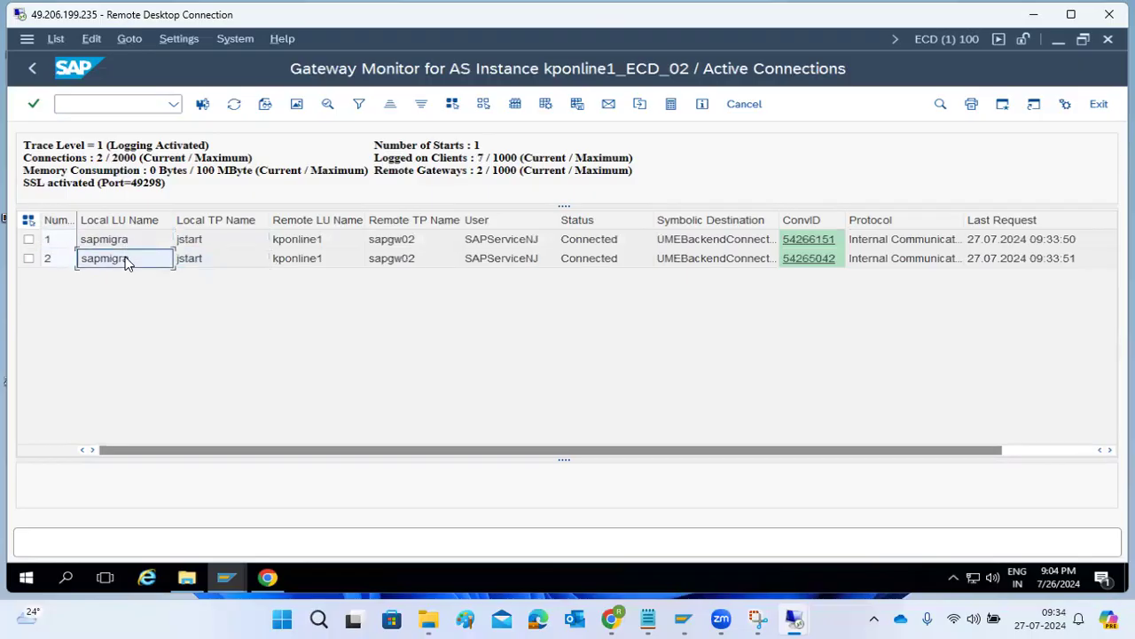
click(502, 242)
click(507, 259)
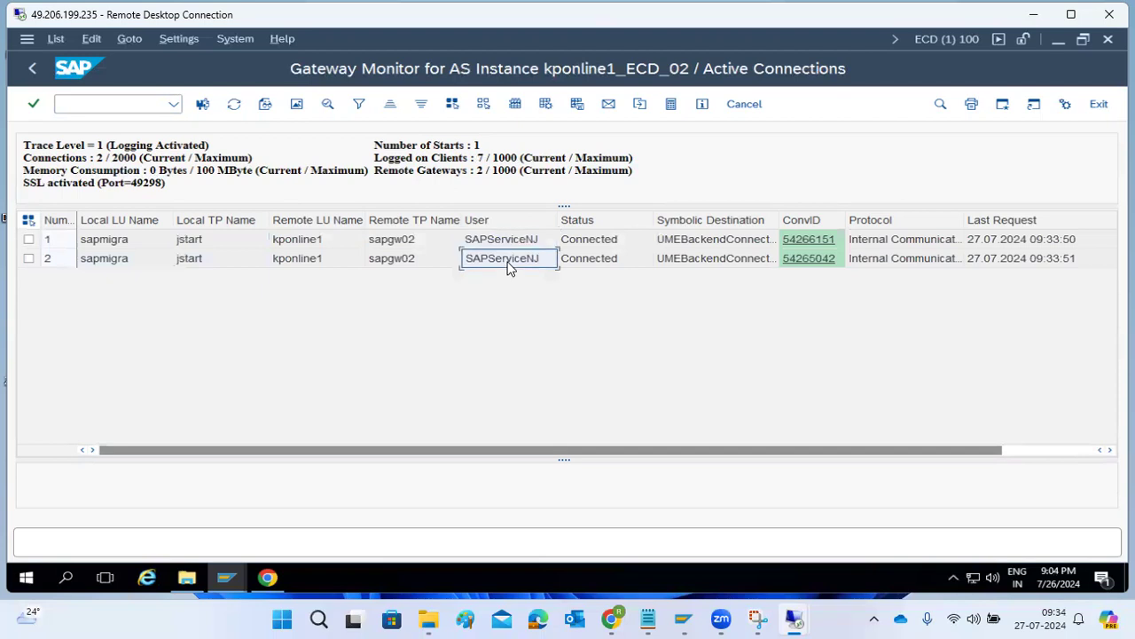
Check both rows' symbolic destination (UMEBackendConnection) and protocol, then refresh the list.
click(698, 245)
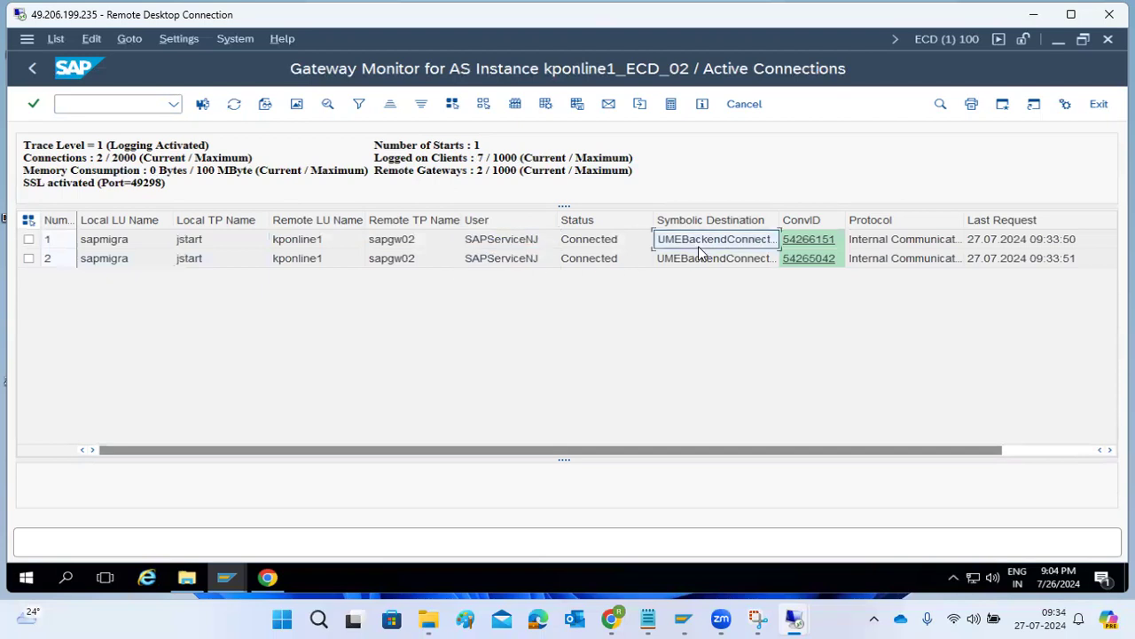
click(705, 261)
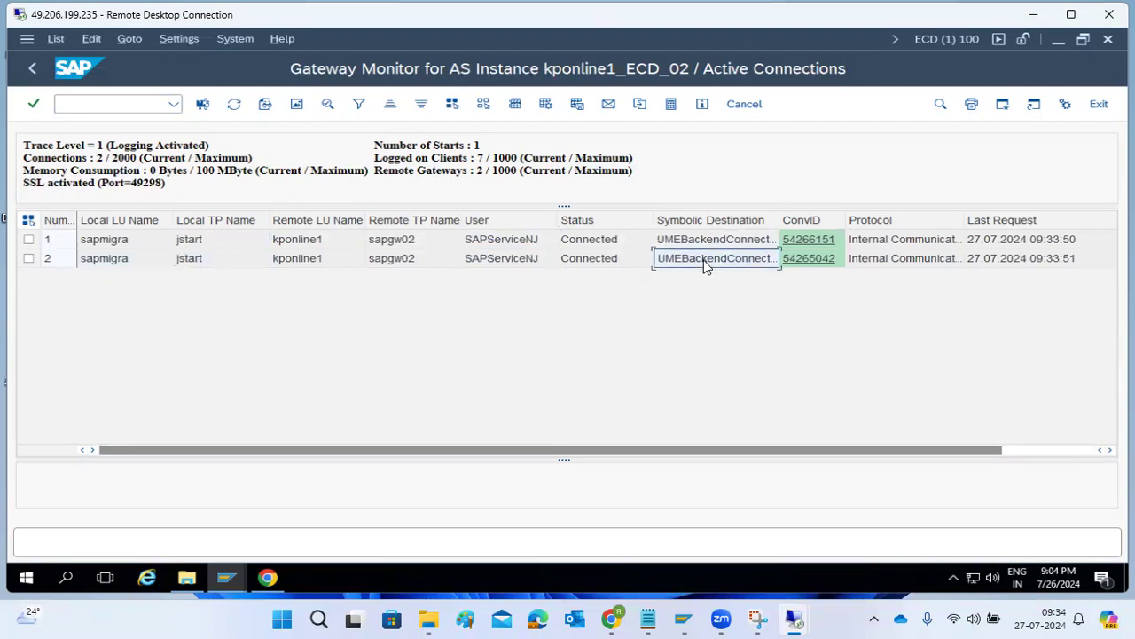
click(894, 240)
click(894, 259)
click(894, 240)
click(894, 258)
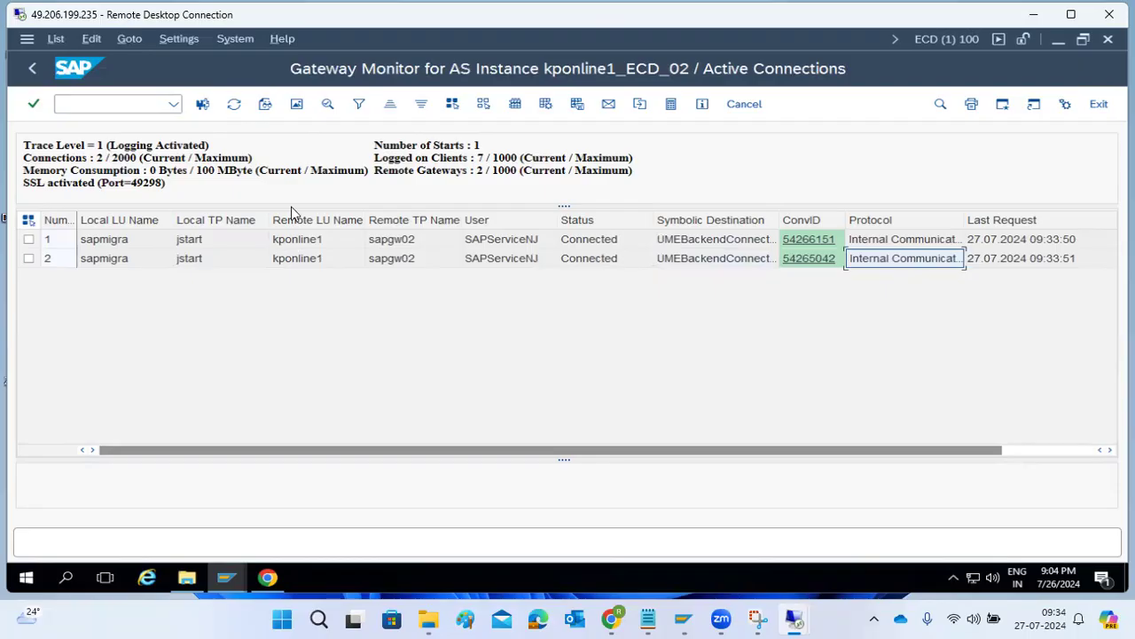
click(233, 104)
Open the AS Java Process Table, select server0 and refresh until it shows 'Starting apps'.
mouse_move(795, 618)
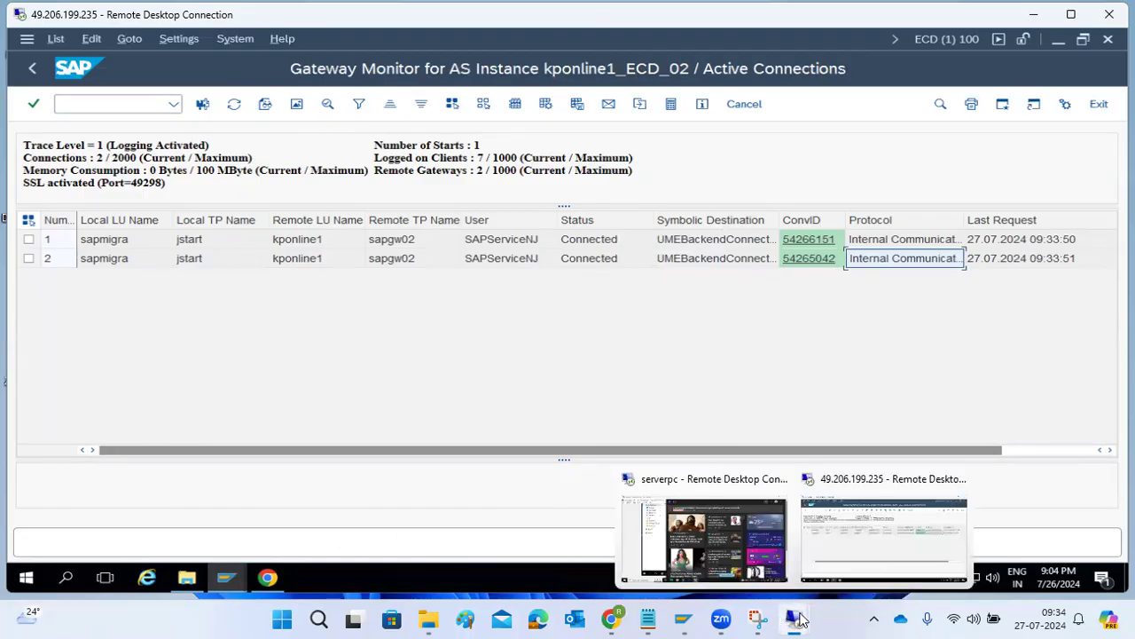
click(705, 532)
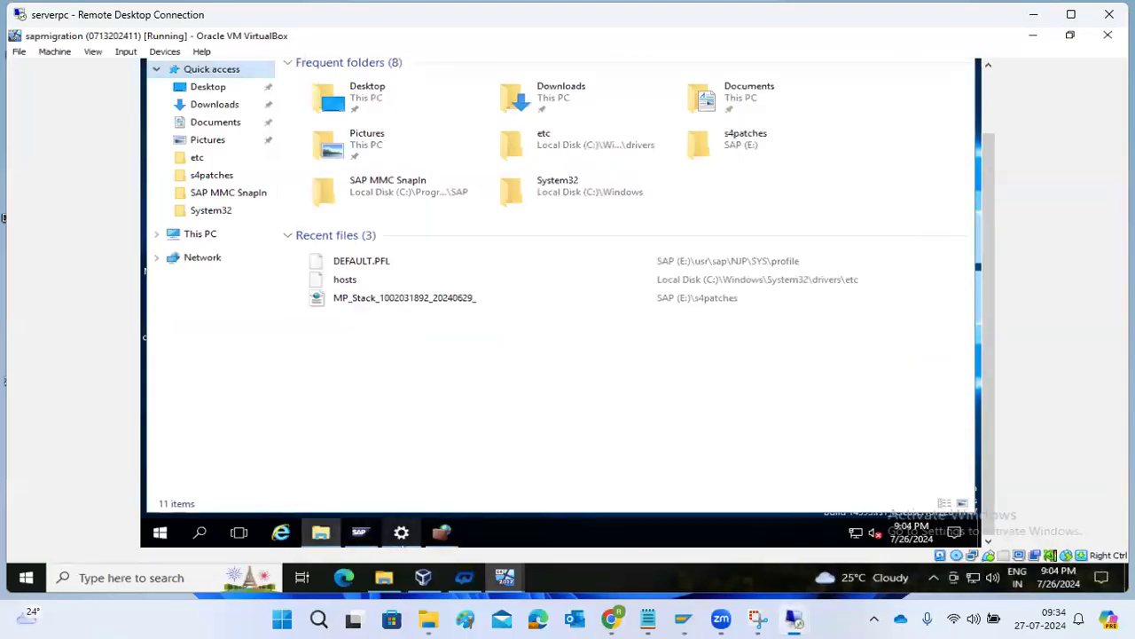
click(361, 533)
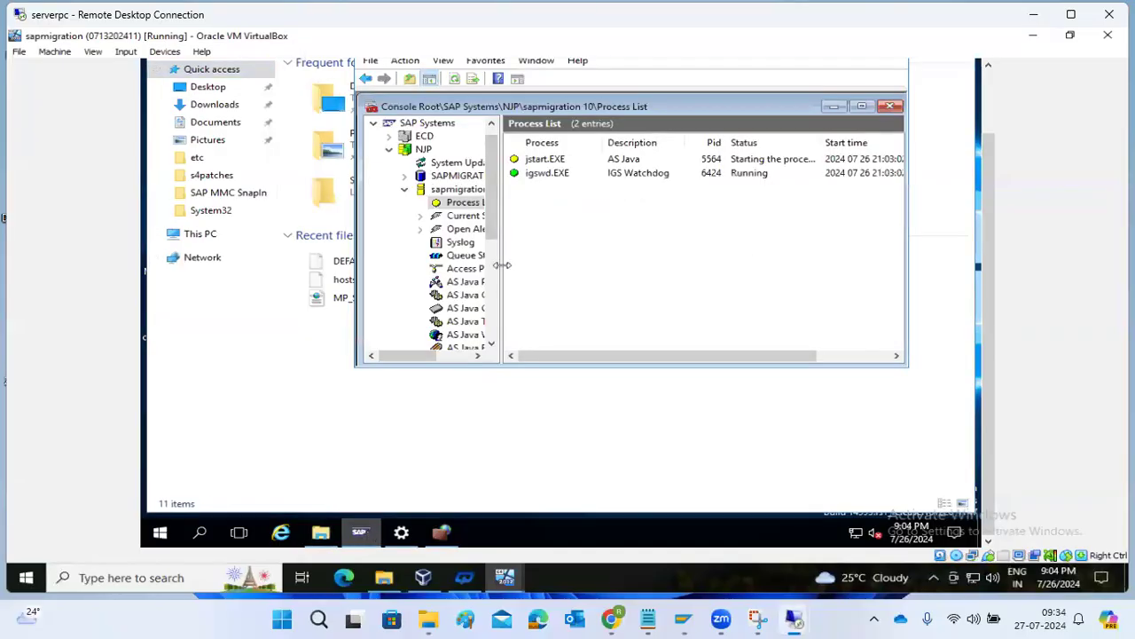
click(463, 281)
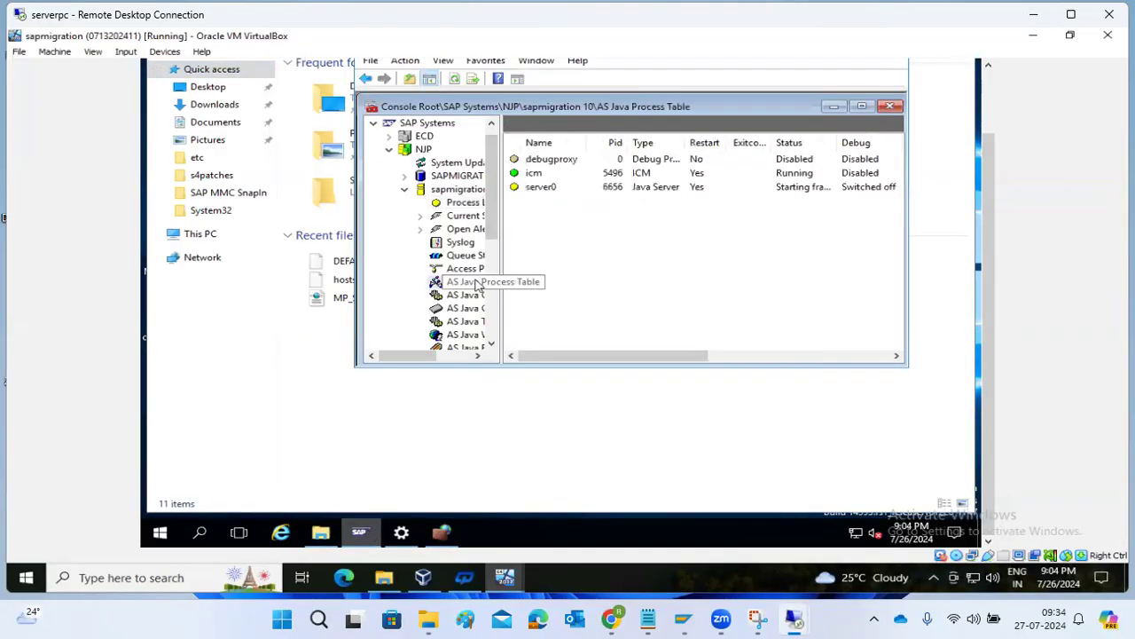
click(586, 187)
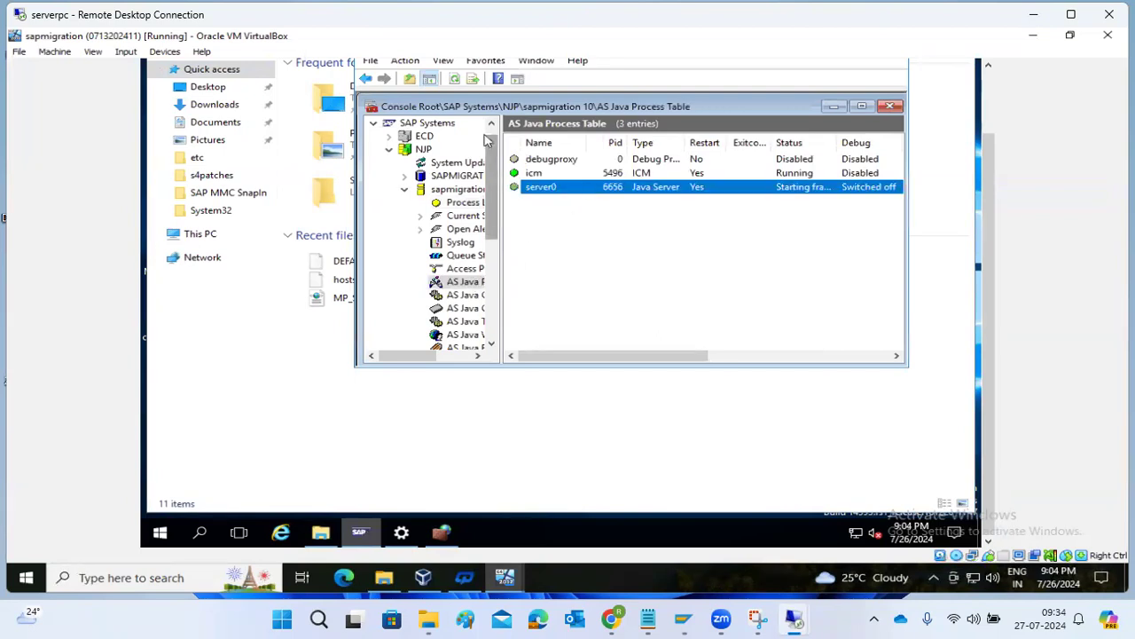
click(452, 79)
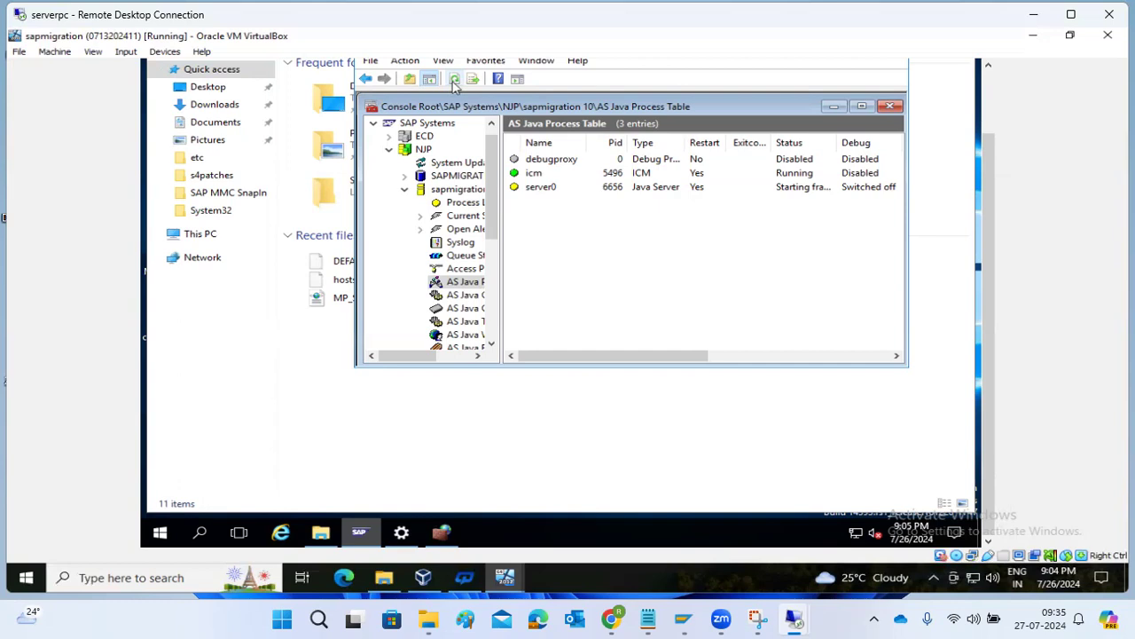
click(454, 78)
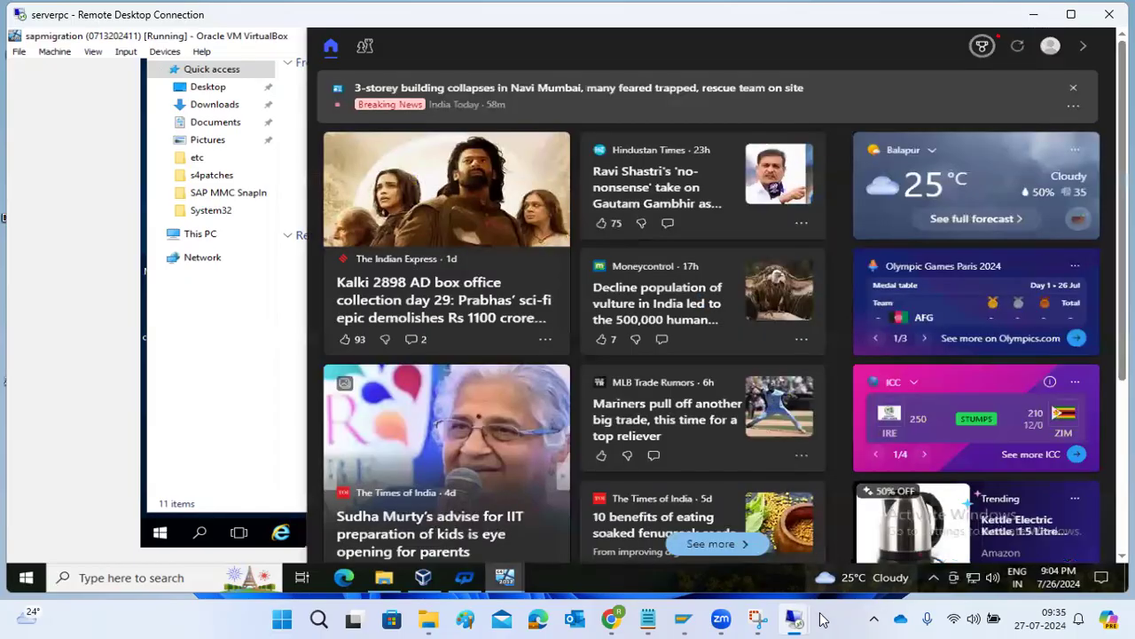
Back in SAP GUI, refresh the gateway connections list three times.
mouse_move(797, 619)
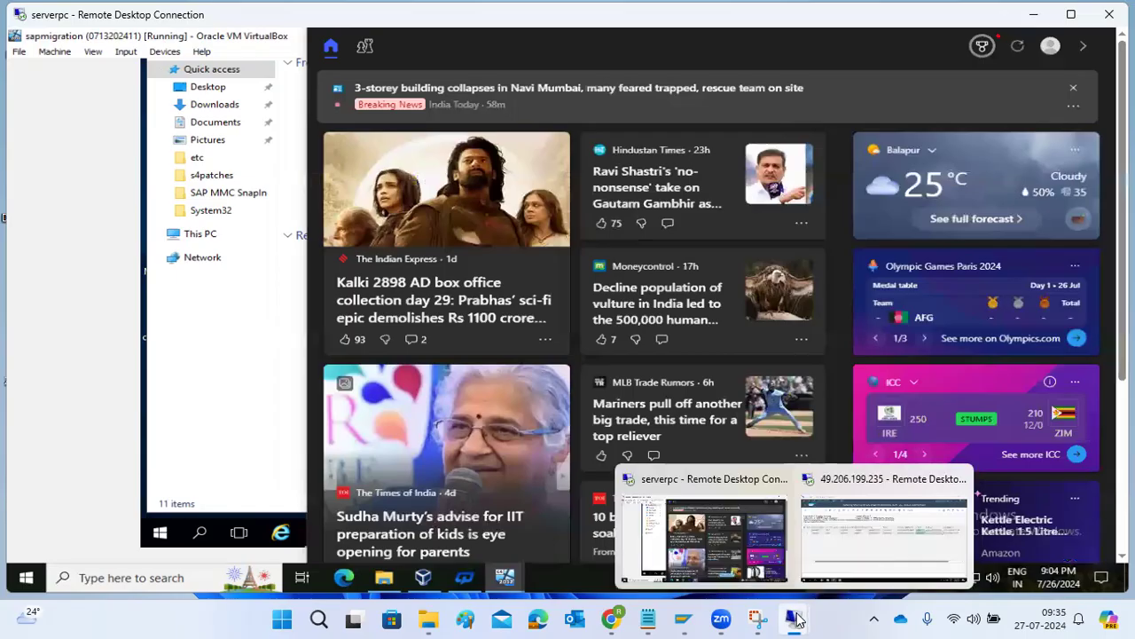
click(840, 539)
click(234, 105)
click(233, 105)
click(234, 105)
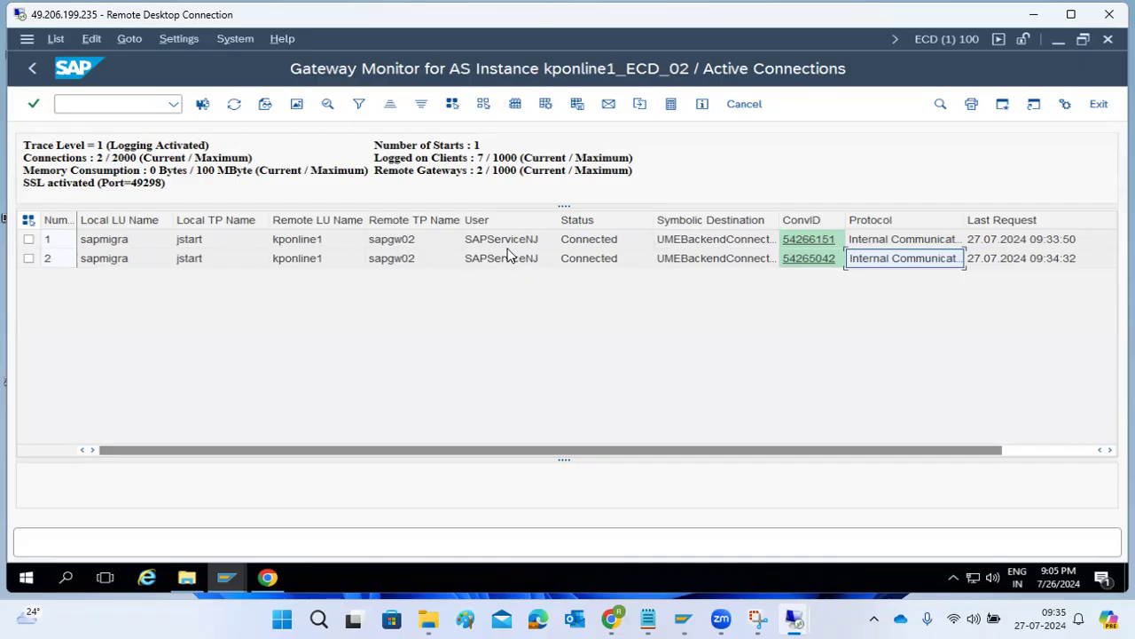
Open connection 1's details to confirm it is CONNECTED to UMEBackendConnection, then go back and refresh.
click(707, 245)
double_click(710, 245)
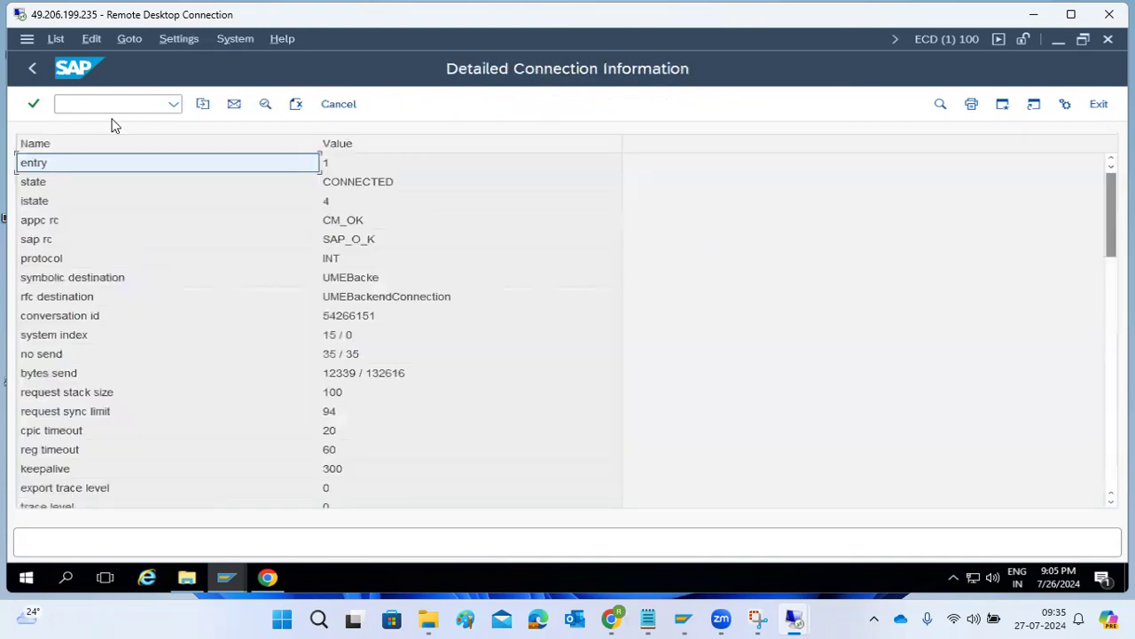
click(34, 68)
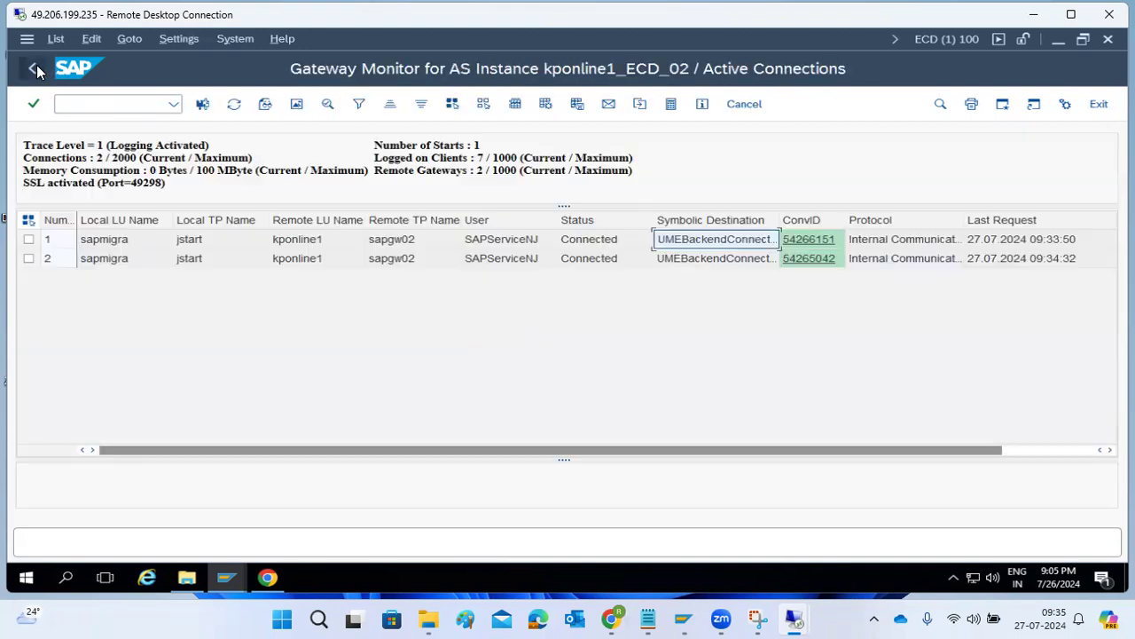
click(234, 104)
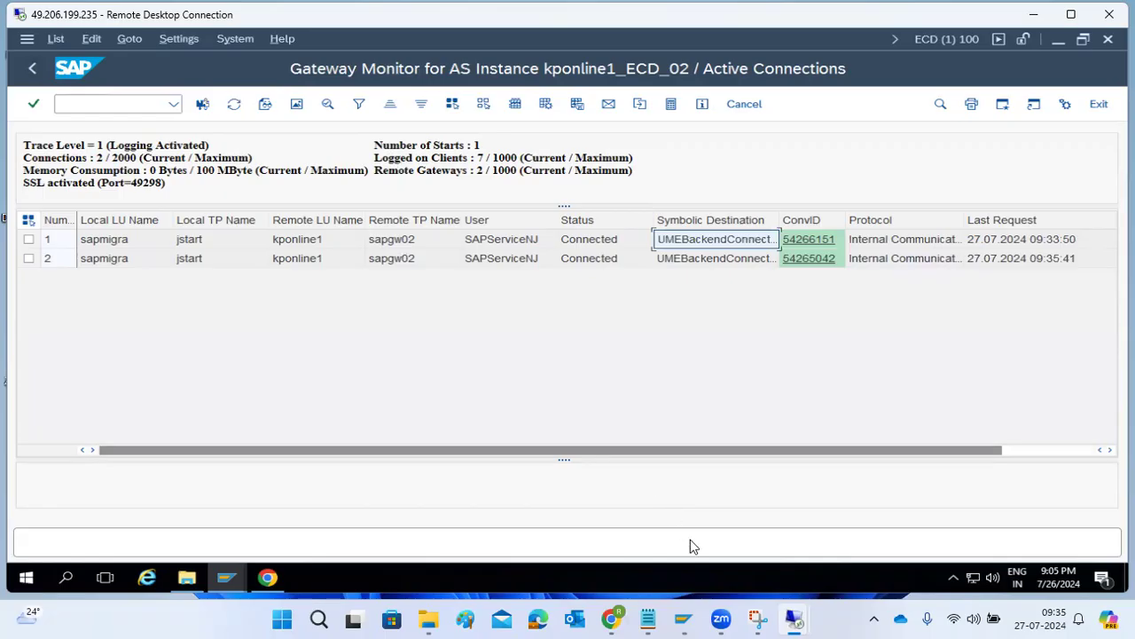
mouse_move(794, 618)
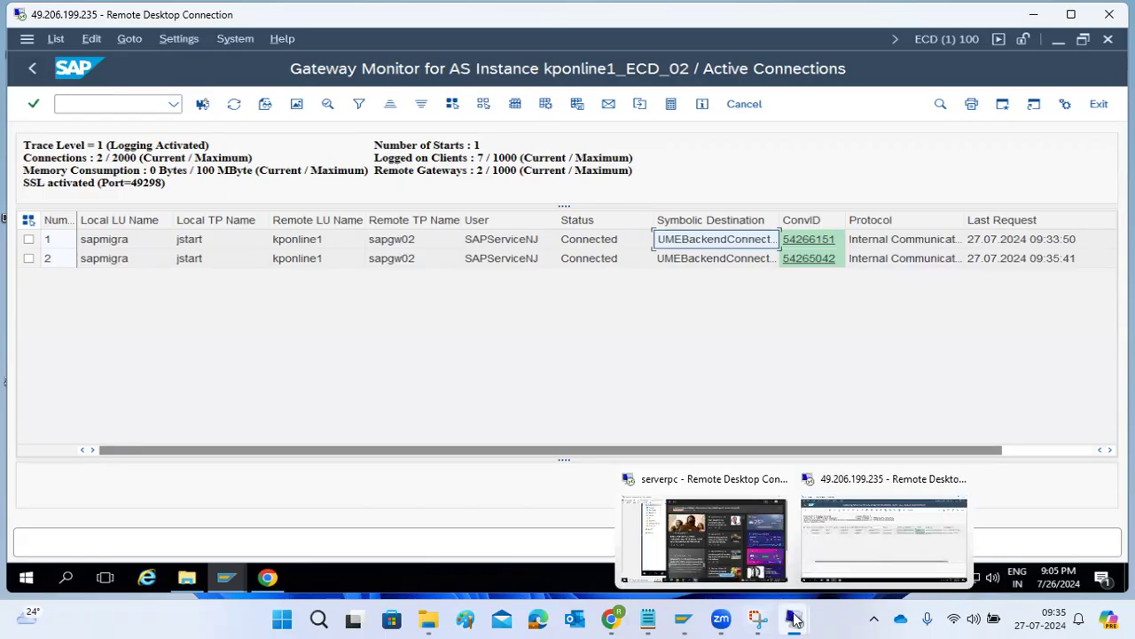
click(705, 532)
Bring the management console forward and refresh the AS Java process table repeatedly.
click(251, 354)
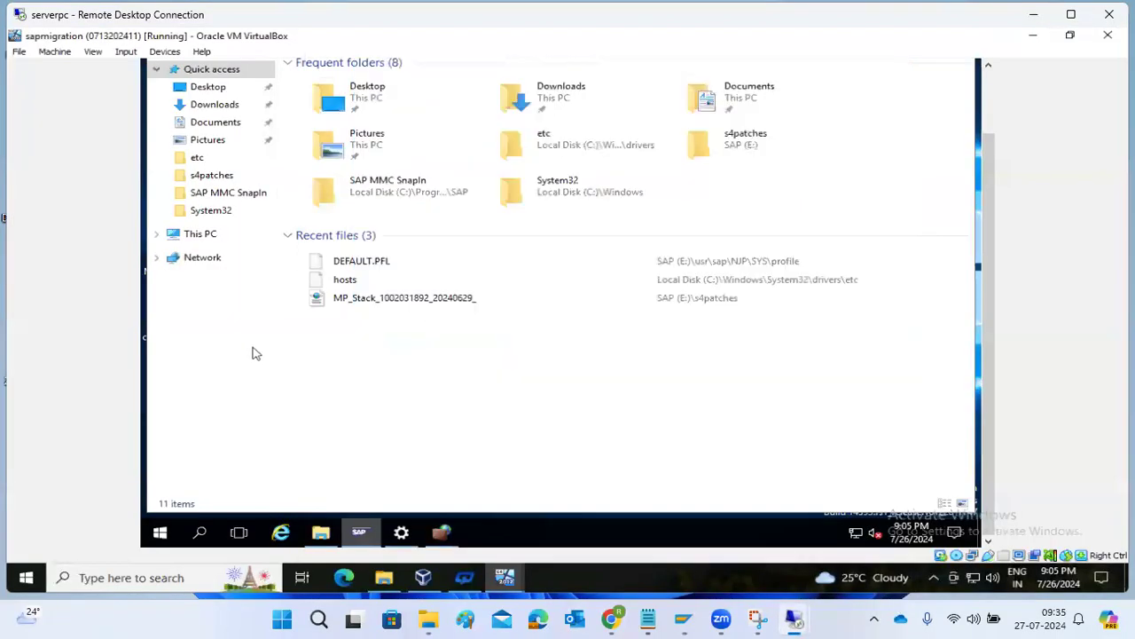
click(359, 533)
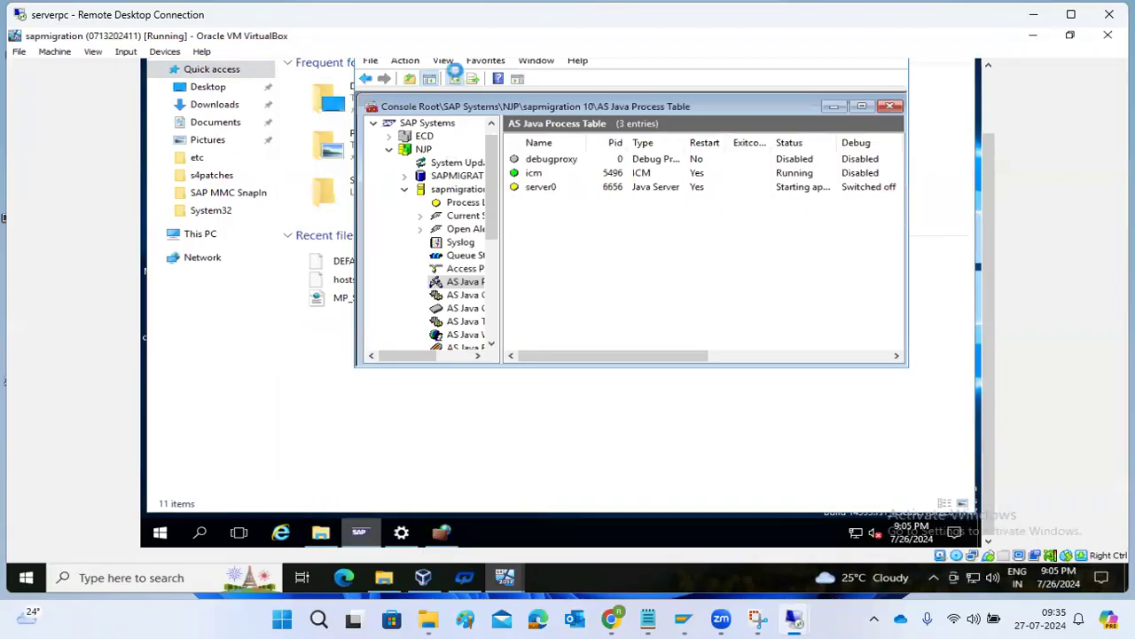
click(456, 78)
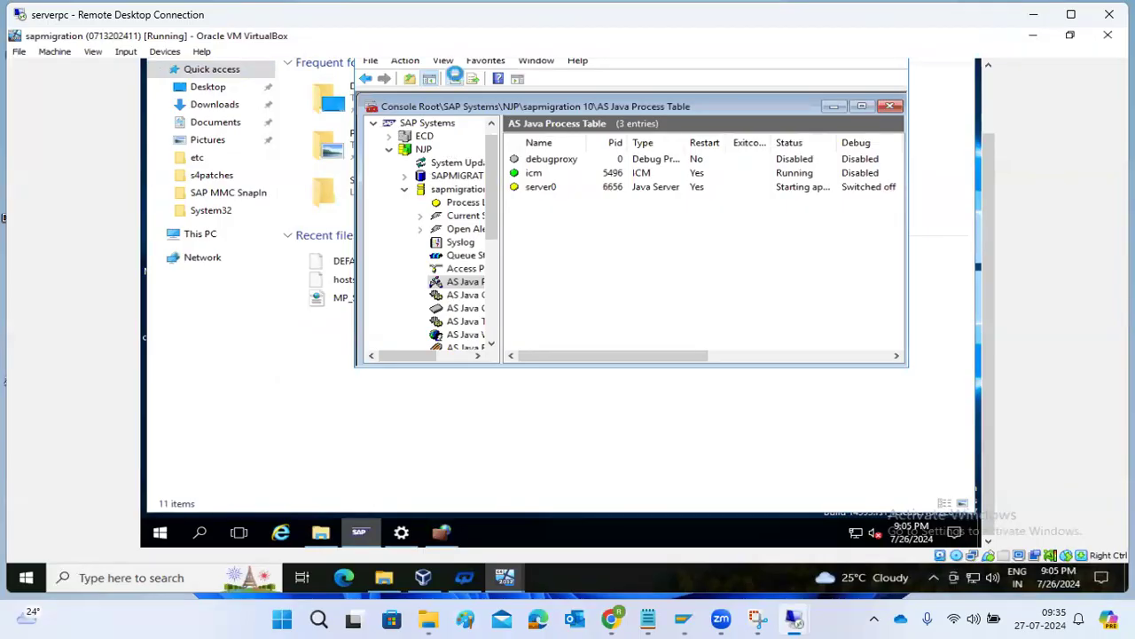
click(456, 78)
click(455, 75)
click(455, 76)
click(455, 75)
click(455, 75)
Select server0 and keep refreshing to follow its startup alongside icm.
click(541, 187)
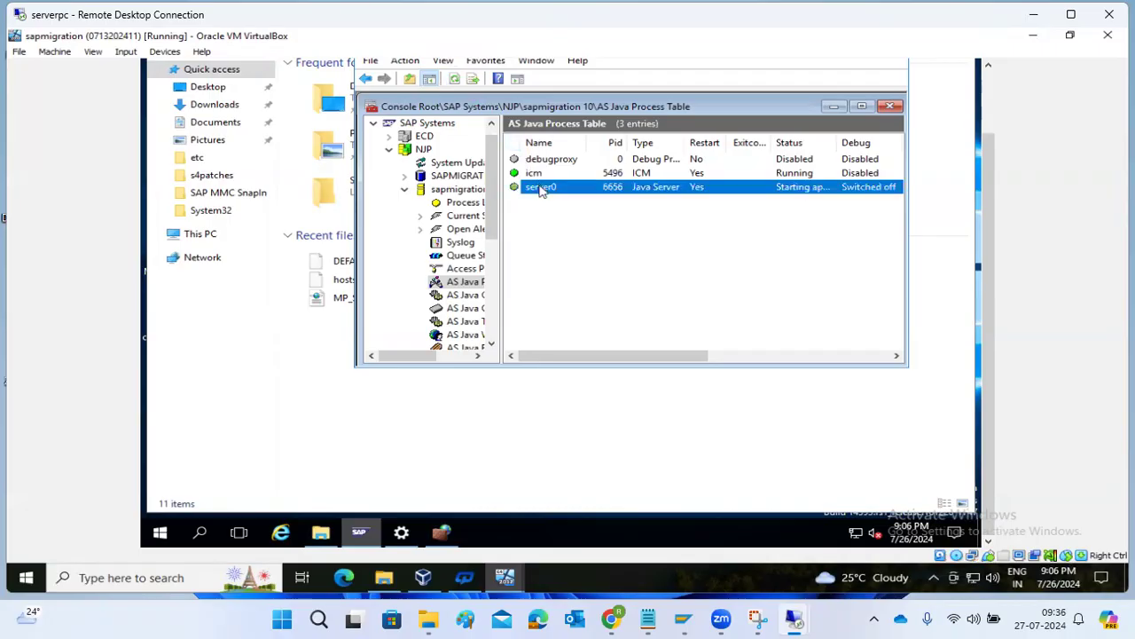
click(453, 79)
click(451, 82)
click(454, 80)
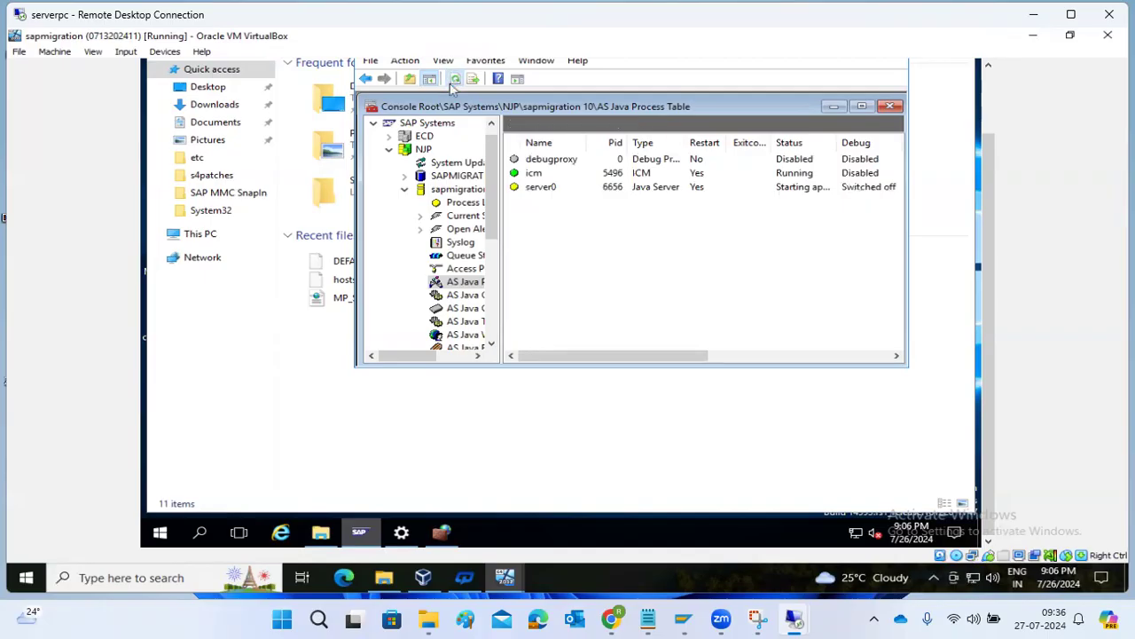
click(453, 82)
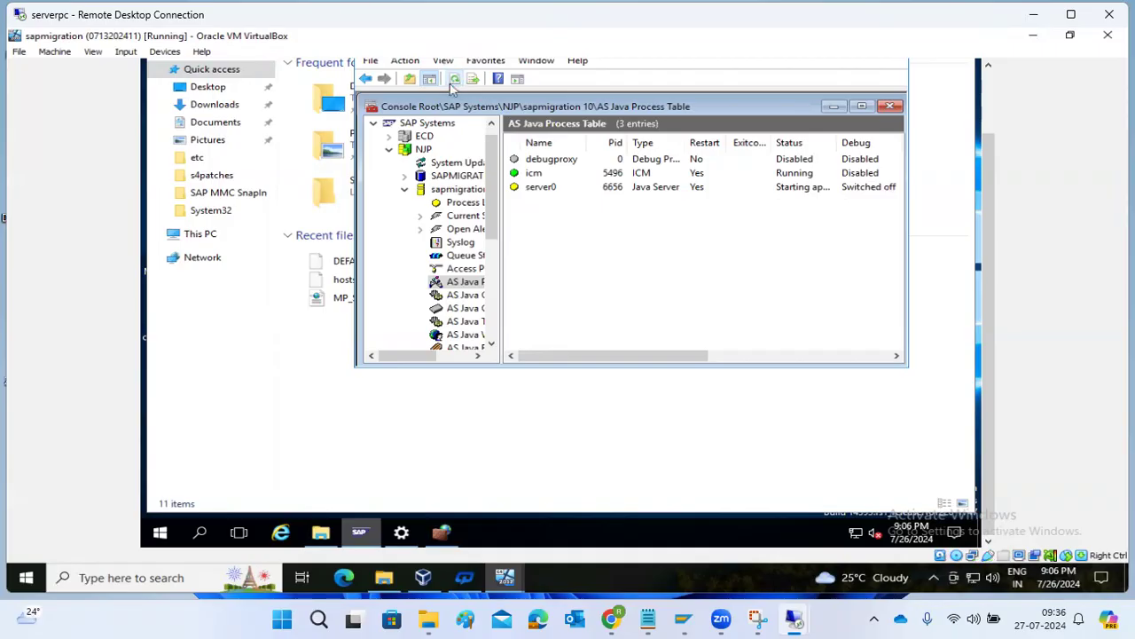
click(452, 81)
click(452, 82)
click(452, 82)
click(452, 81)
click(453, 81)
click(452, 80)
click(452, 81)
click(451, 80)
click(451, 81)
View the instance's process list, then return to the AS Java process table.
click(471, 202)
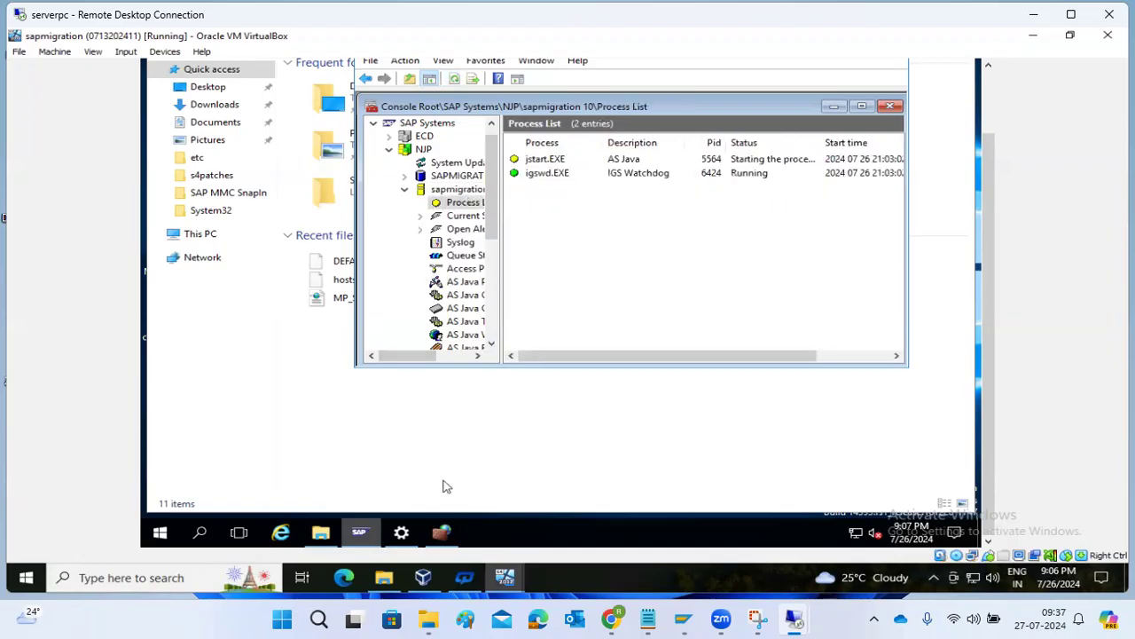
click(470, 286)
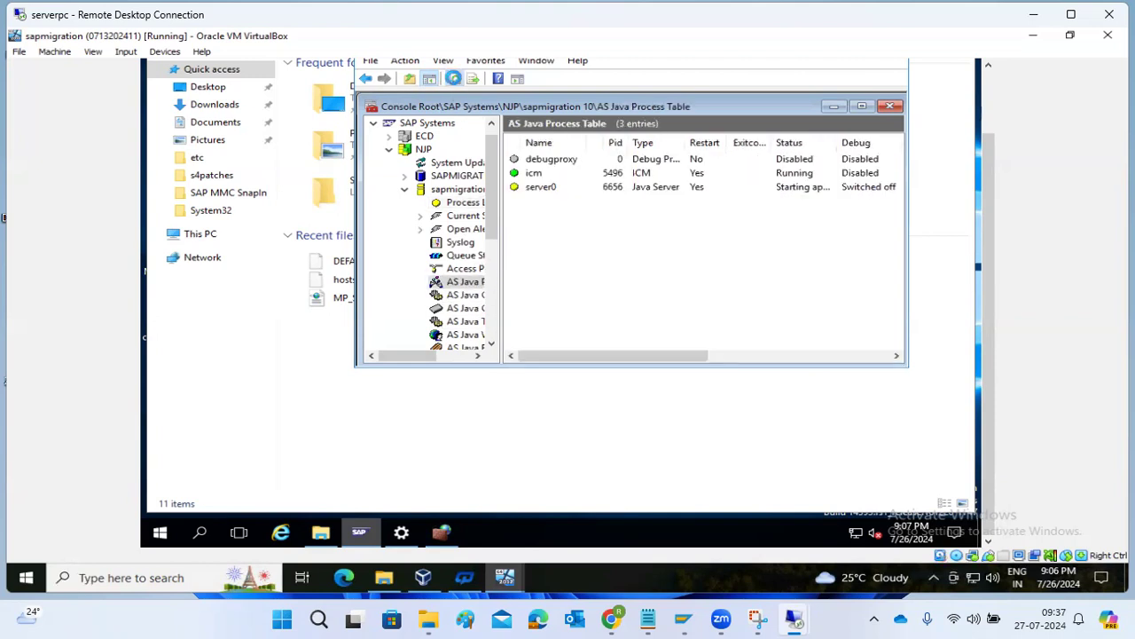
mouse_move(790, 608)
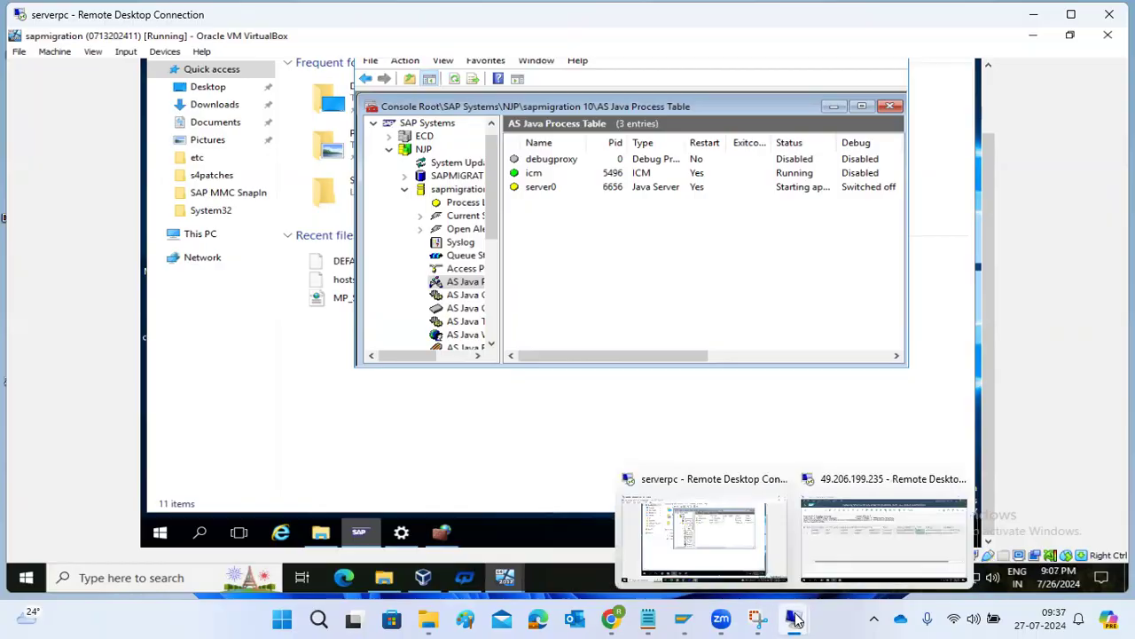
click(883, 536)
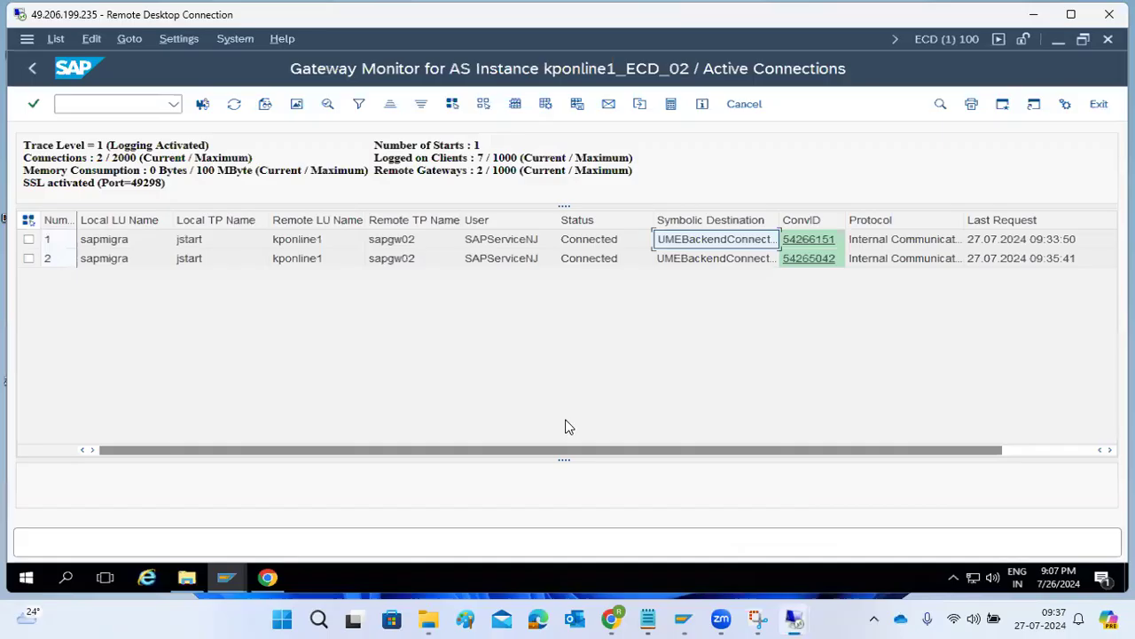
Refresh the gateway connections, then reload the UME admin page in Chrome, still getting 503.
click(234, 104)
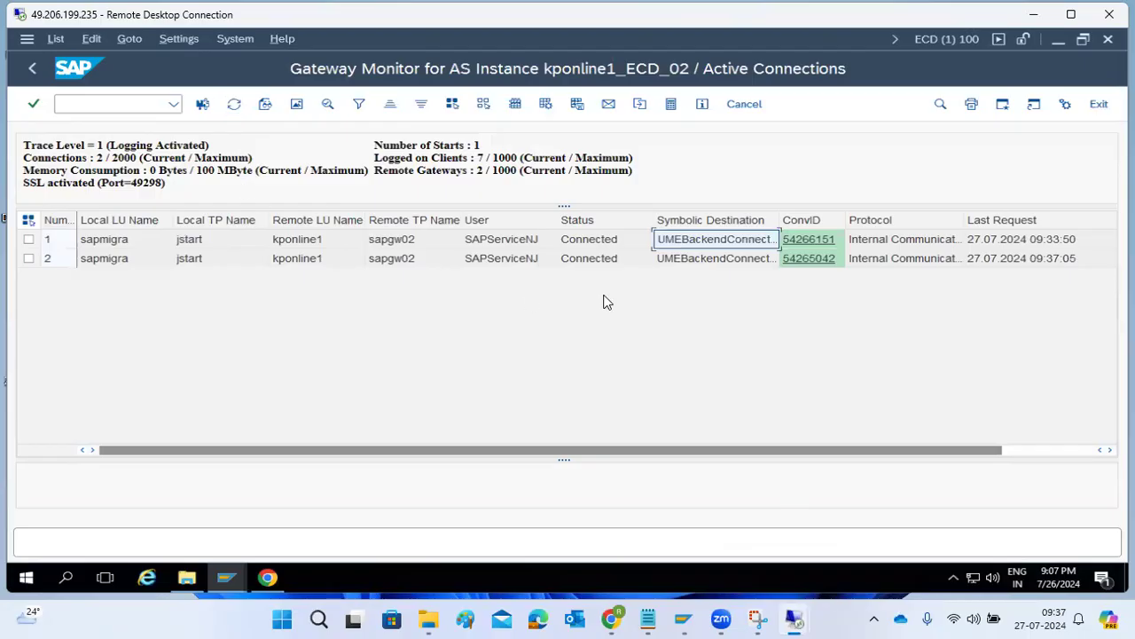
click(267, 577)
click(83, 74)
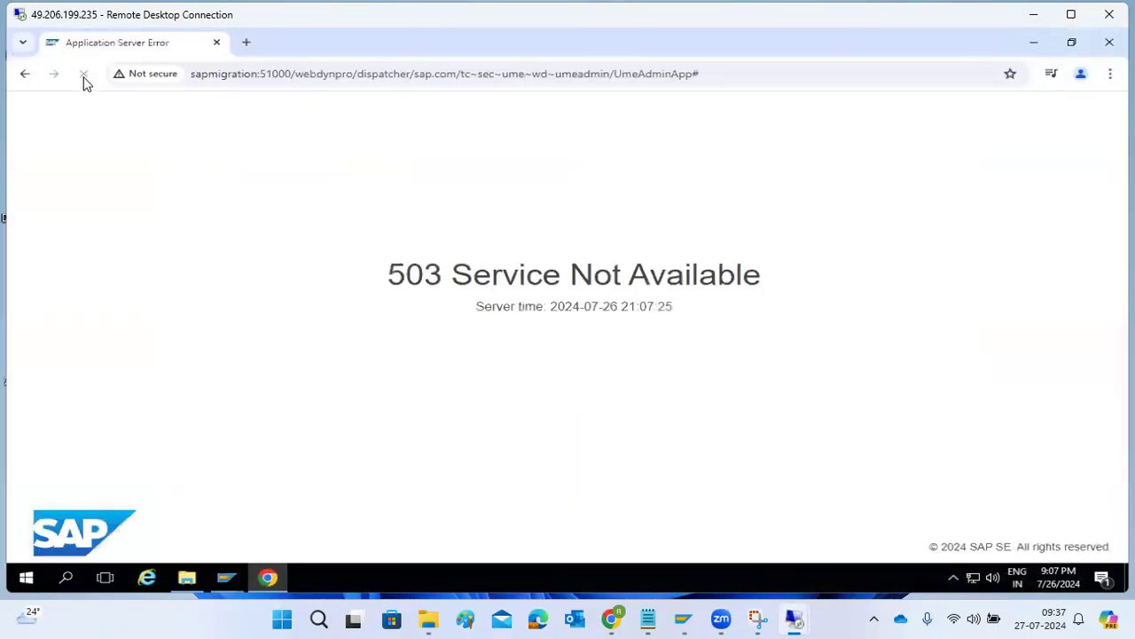
click(83, 74)
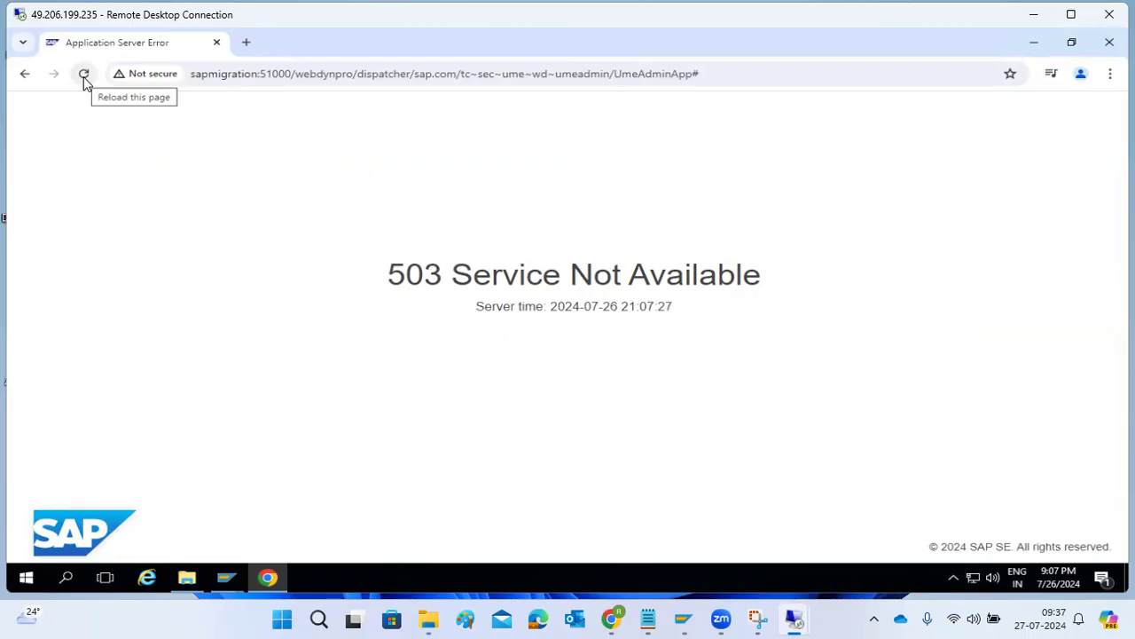
click(85, 74)
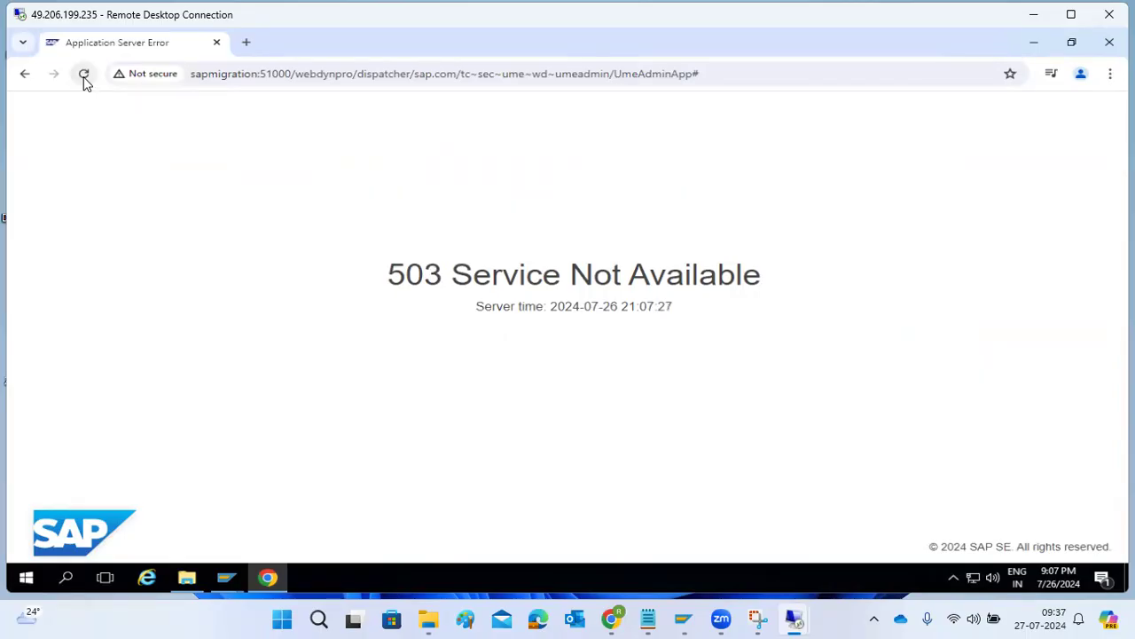
Reload the UME admin page repeatedly (still 503), then return to the serverpc Management Console session.
click(84, 75)
click(85, 78)
click(85, 78)
click(84, 78)
click(85, 78)
click(84, 78)
click(84, 78)
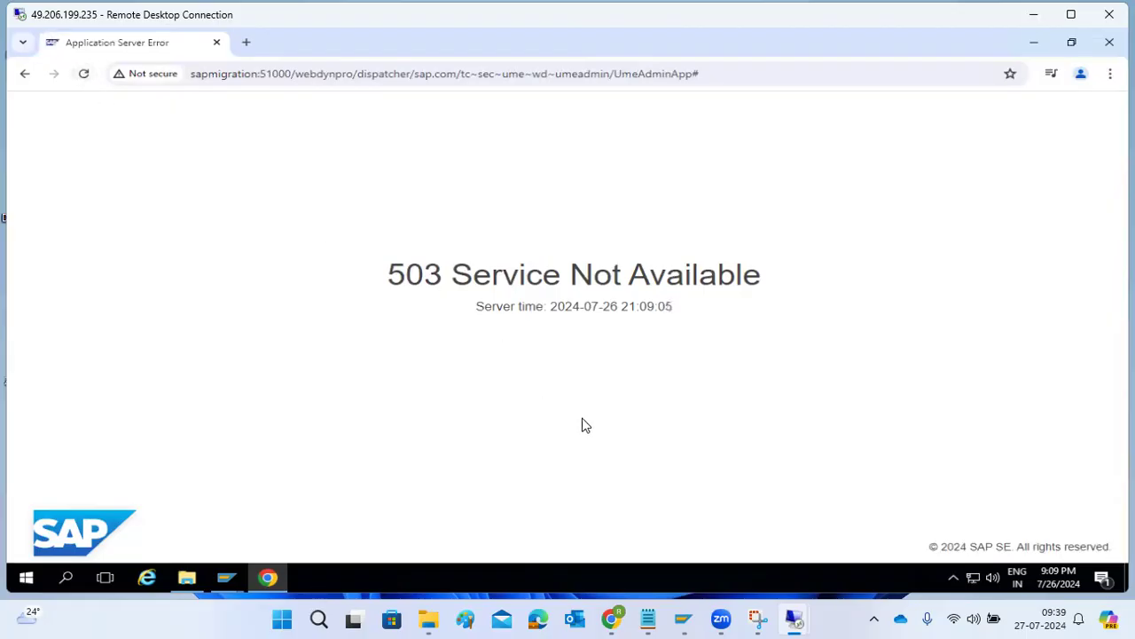
mouse_move(795, 618)
click(745, 538)
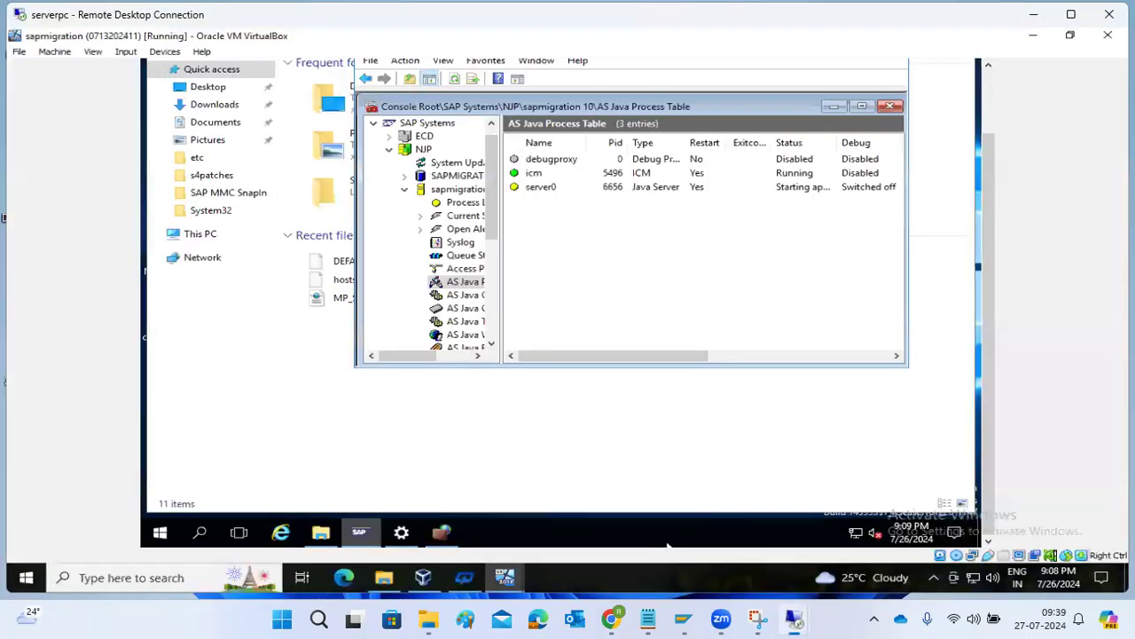
Refresh MMC and check the AS Java Process Table, where server0 is now Running.
click(454, 79)
click(454, 79)
click(442, 204)
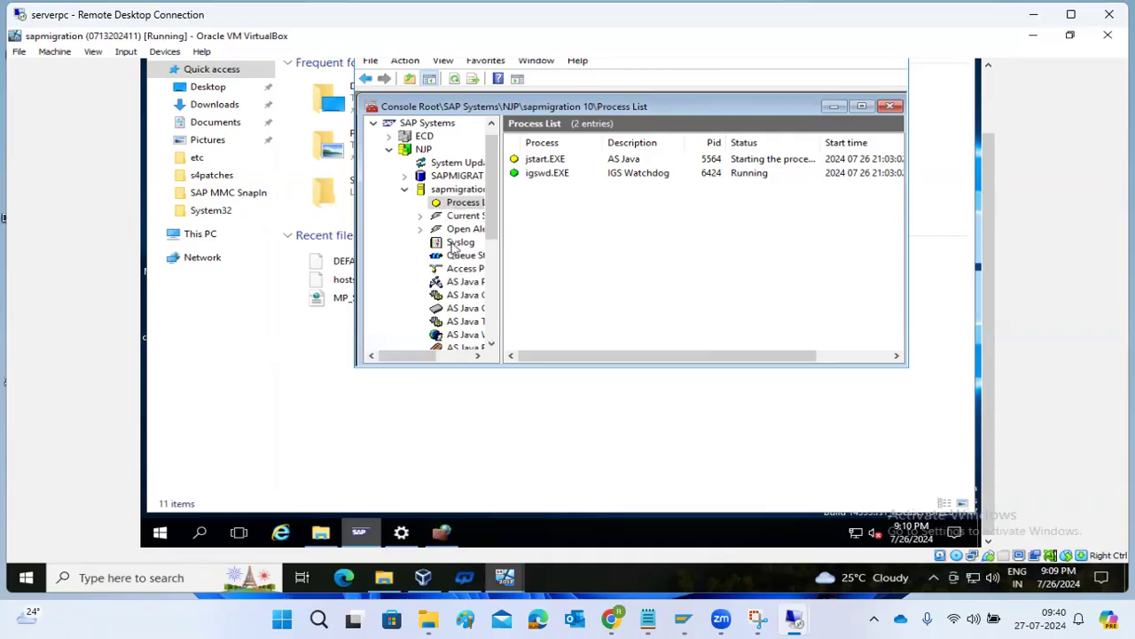
click(460, 281)
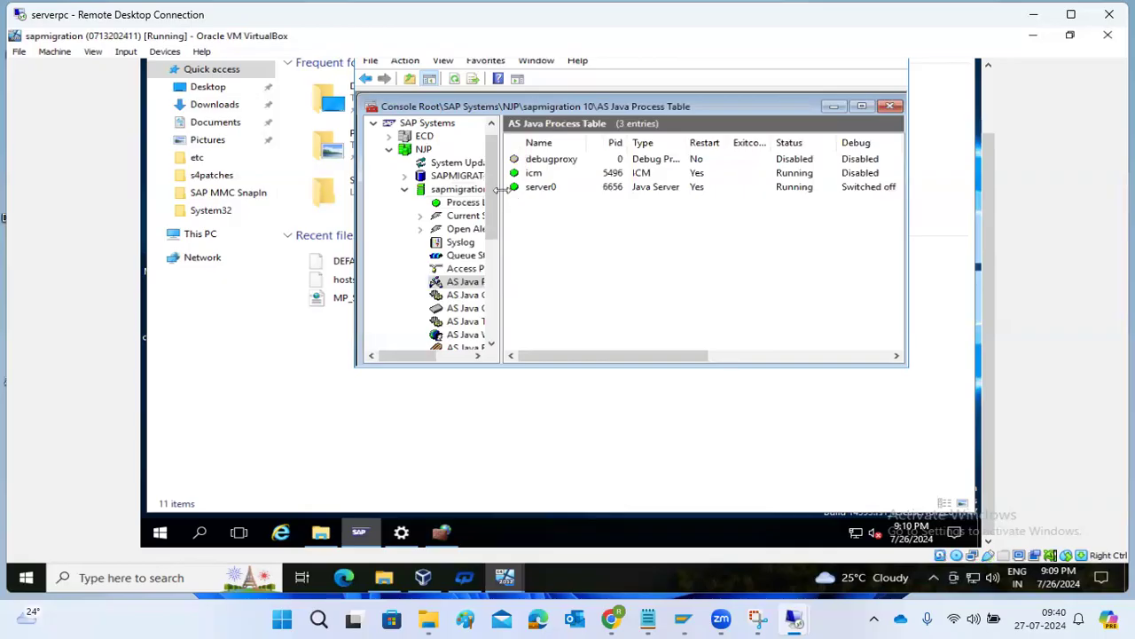
Switch to the 49.206.199.235 Remote Desktop window with the browser.
click(512, 577)
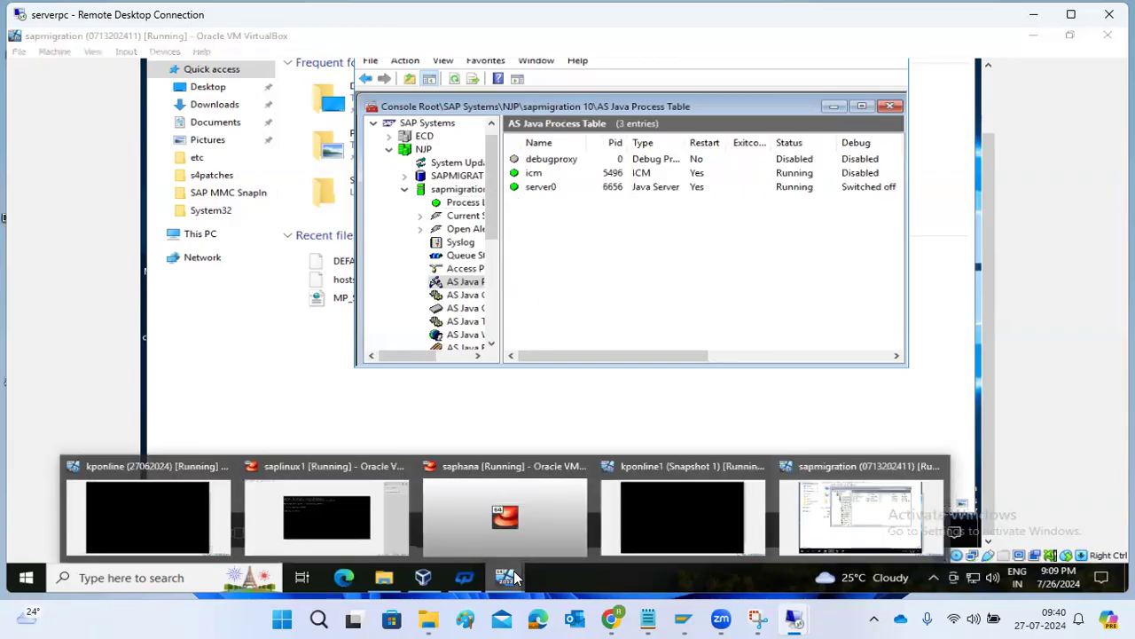
mouse_move(794, 618)
click(847, 543)
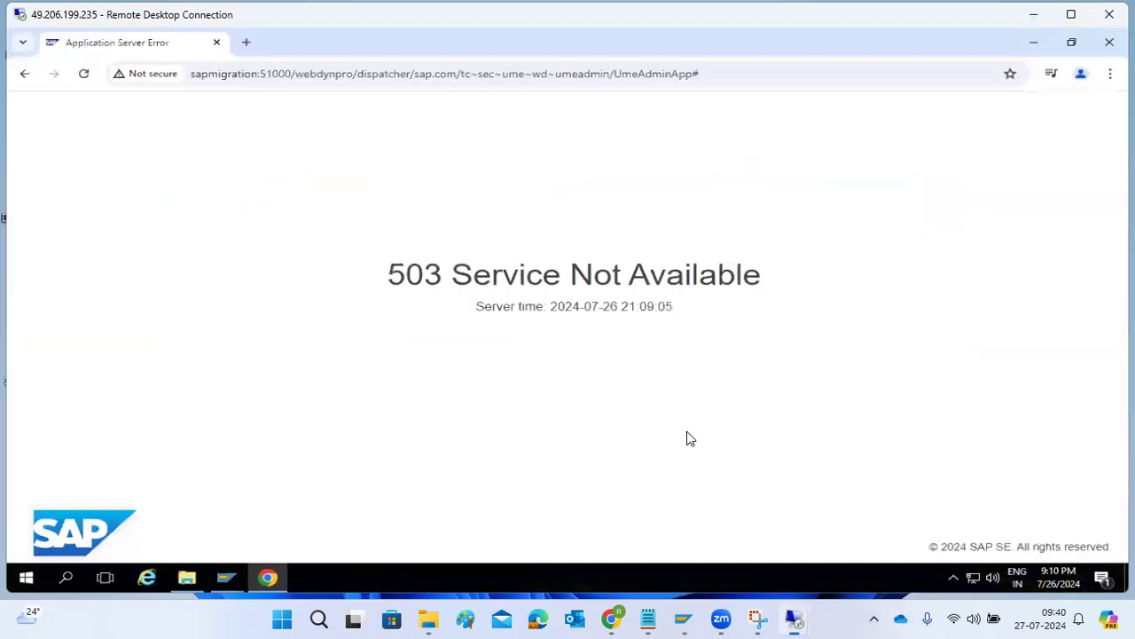
Shorten the URL to sapmigration:51000/ for the AS Java start page and open NetWeaver Administrator.
click(82, 75)
drag(294, 75, 768, 101)
key(BackSpace)
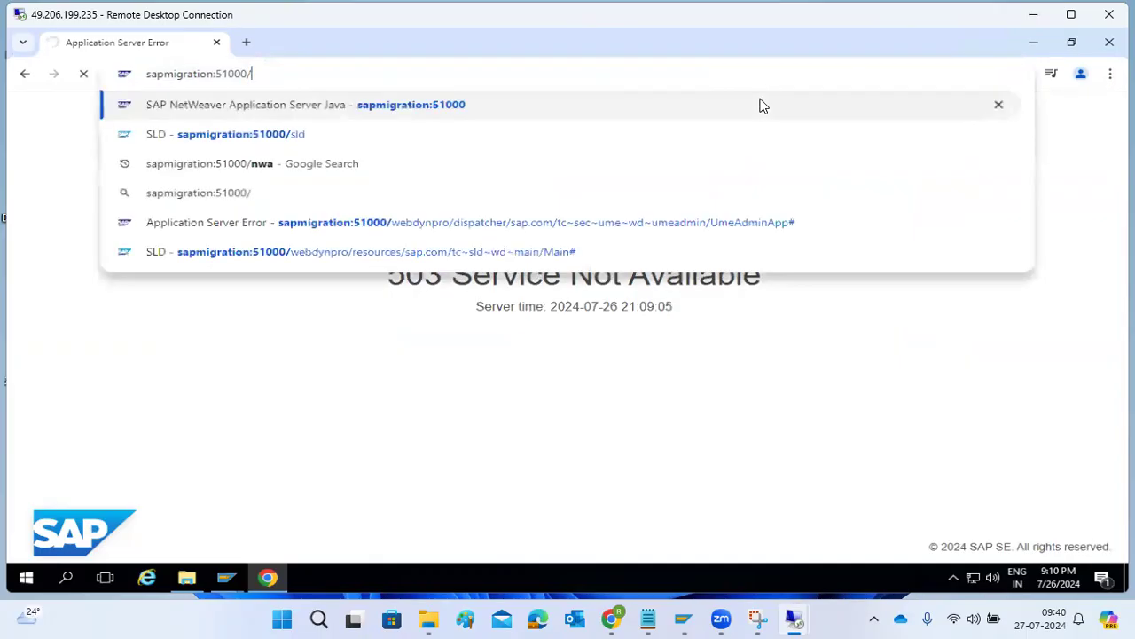
key(Return)
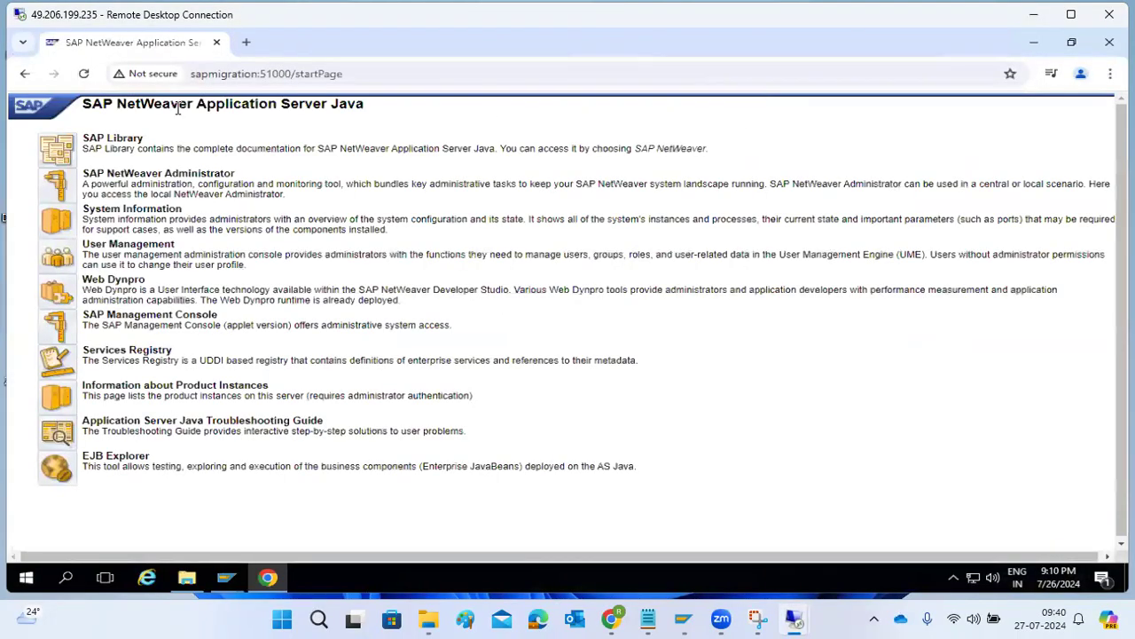
click(64, 187)
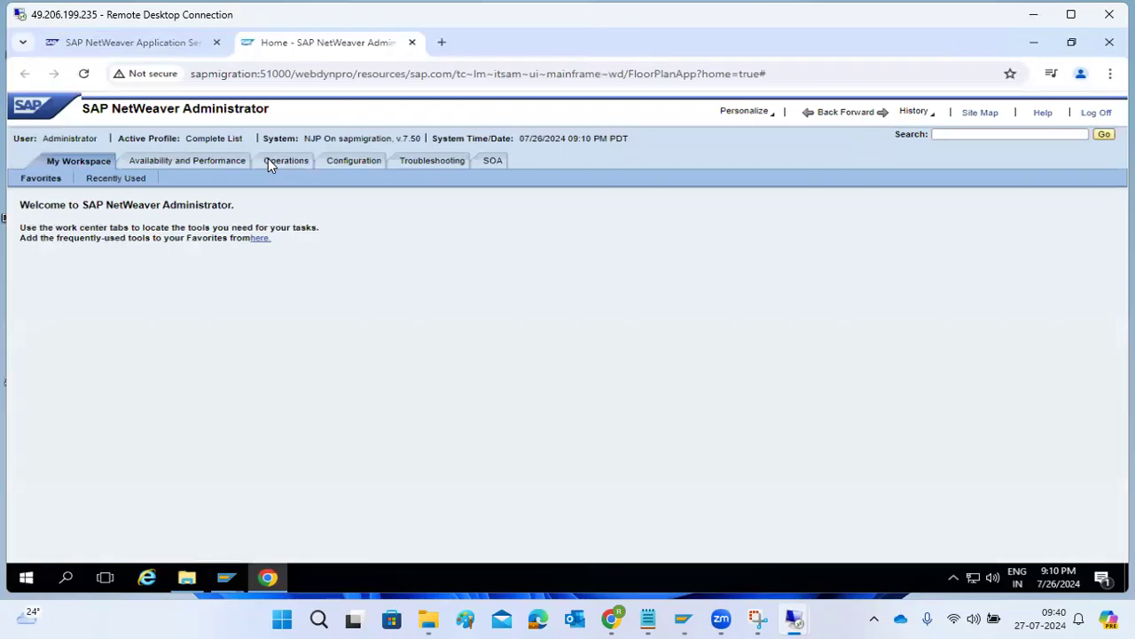
Log off NetWeaver Administrator and open User Management from the AS Java start page.
click(1099, 113)
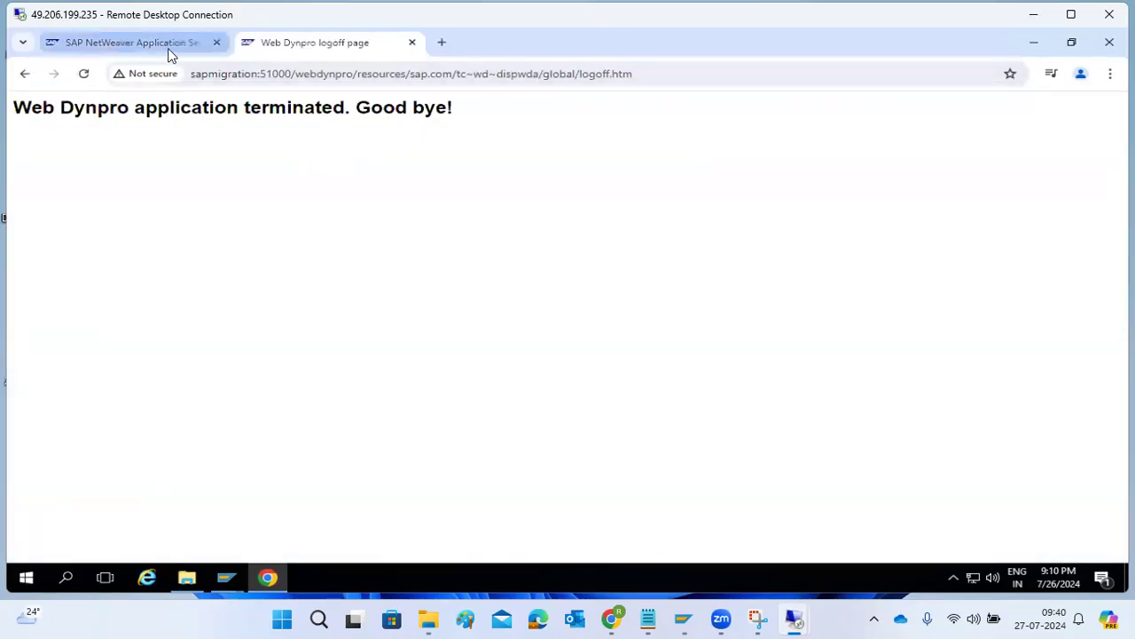
click(168, 47)
click(64, 180)
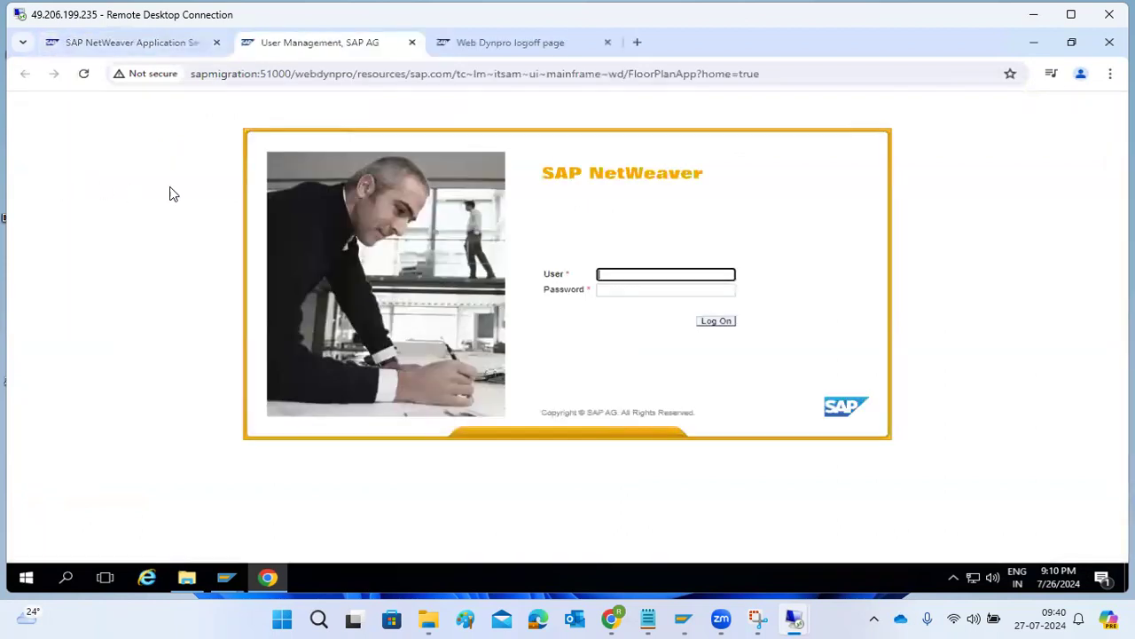
Log on as user ddic with its password.
click(620, 274)
text(ddic)
key(Tab)
text(**********)
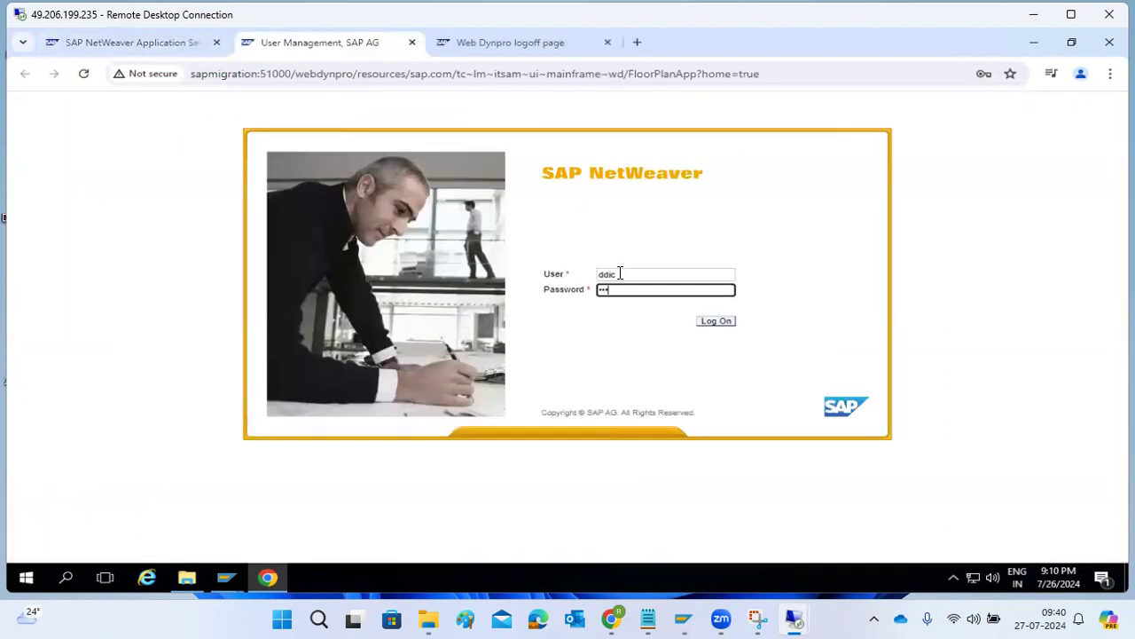
key(Return)
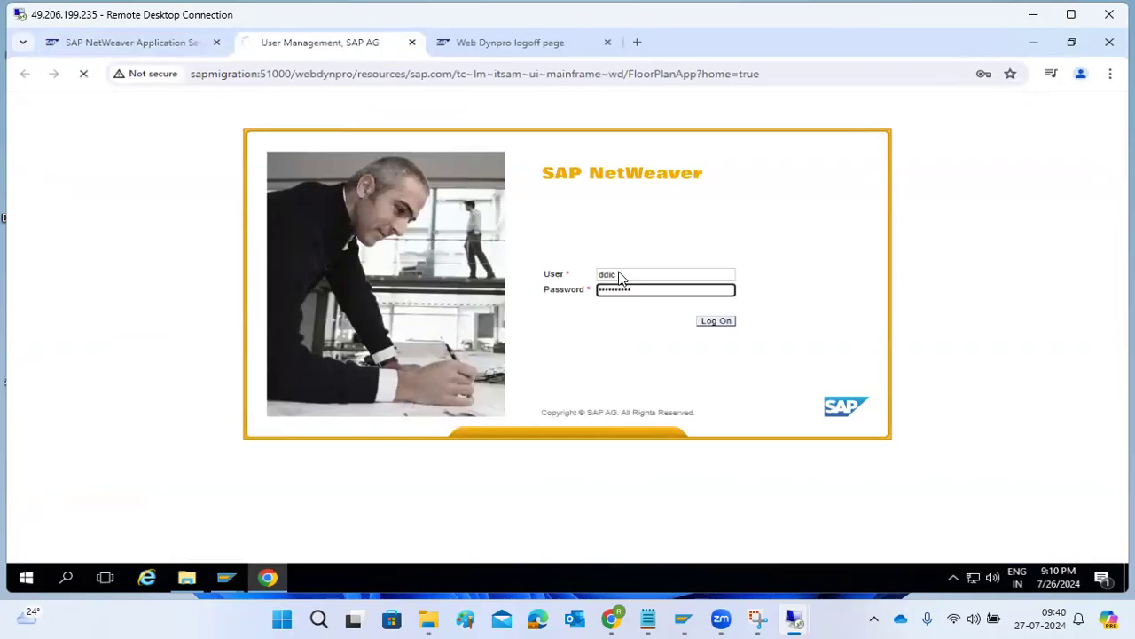
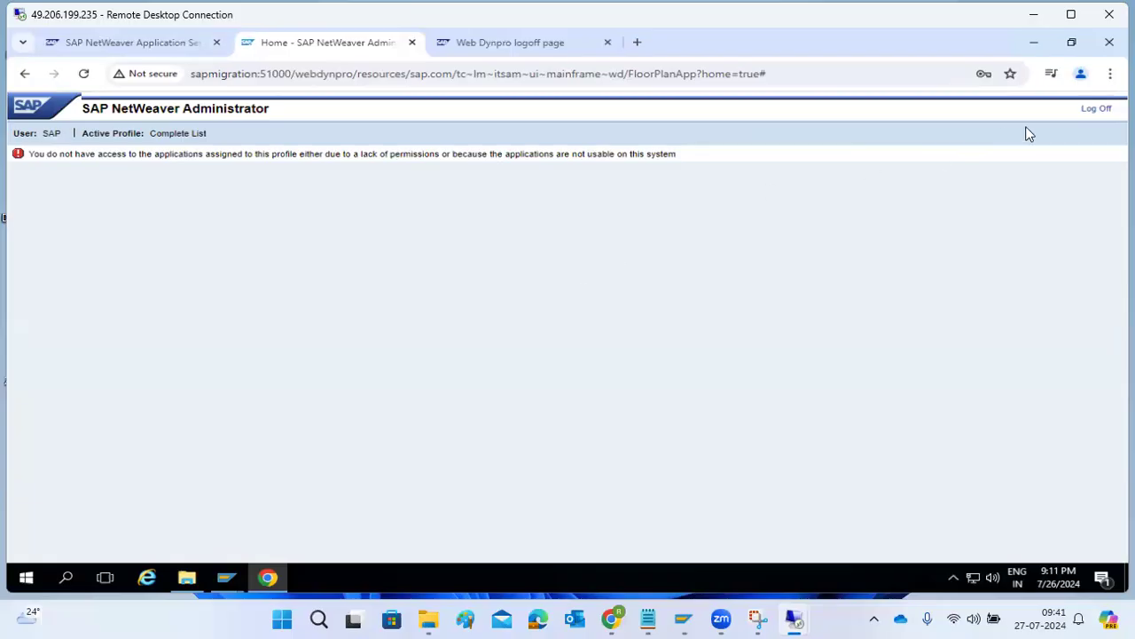
Log off NetWeaver Administrator and reach the User Management logon with the saved administrator login filled in.
click(1091, 108)
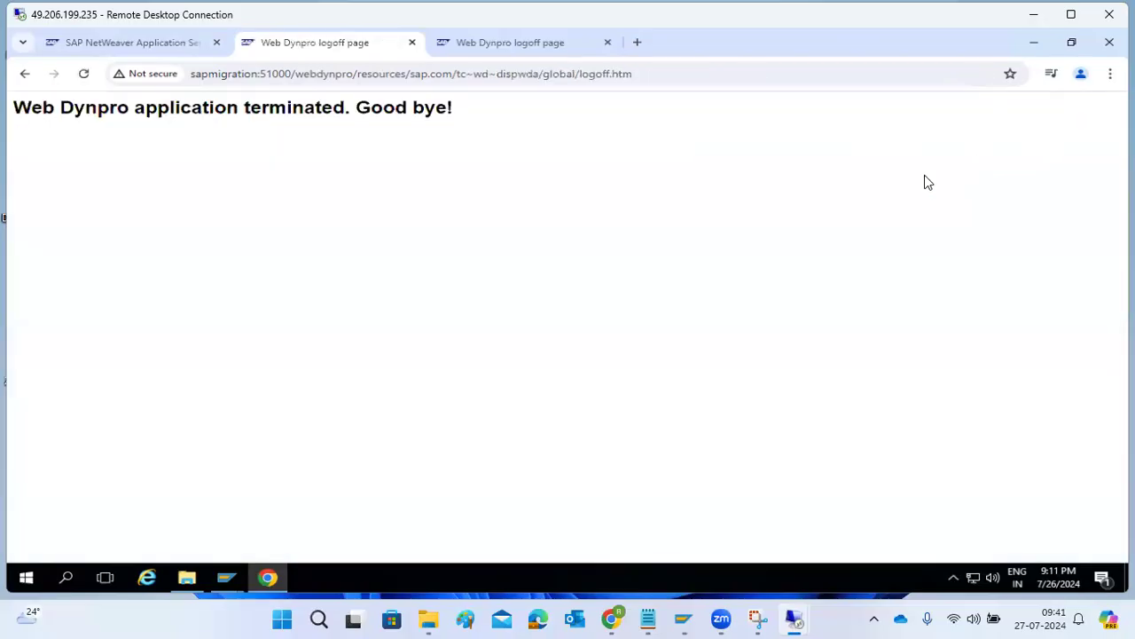
click(152, 43)
click(57, 264)
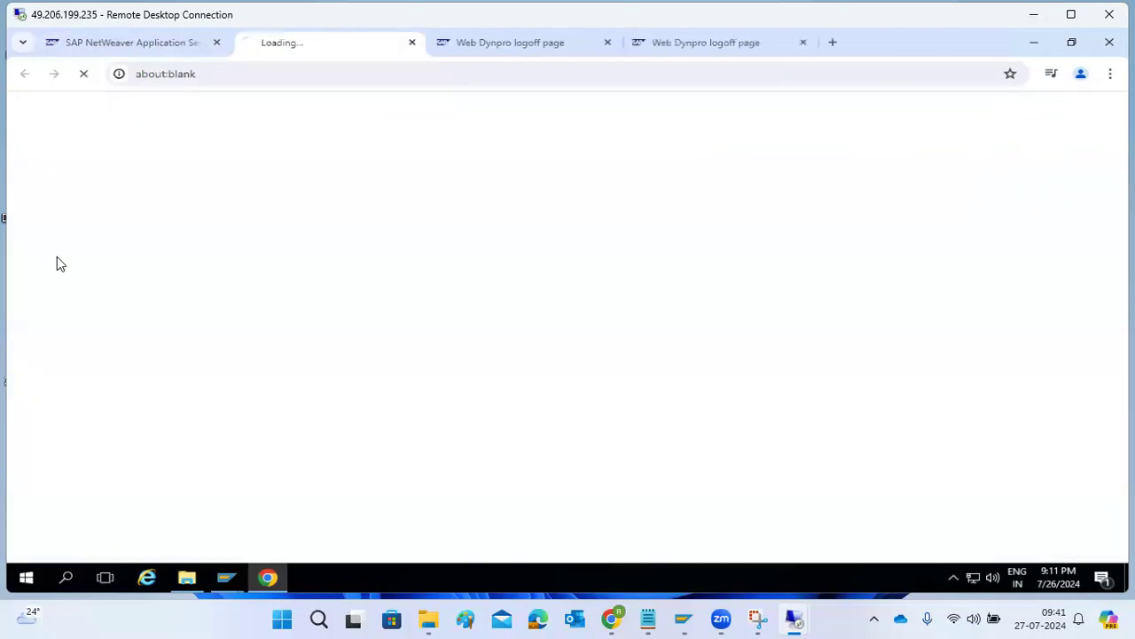
click(644, 277)
click(668, 325)
Log on as administrator and search users with the data source set to ABAP.
click(720, 326)
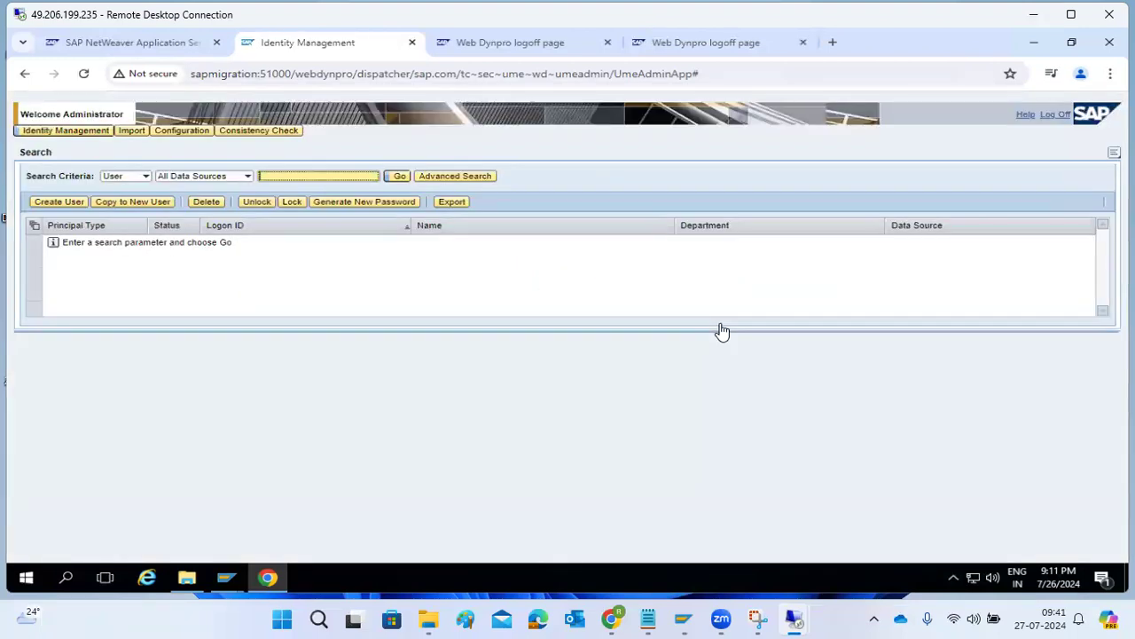
click(248, 177)
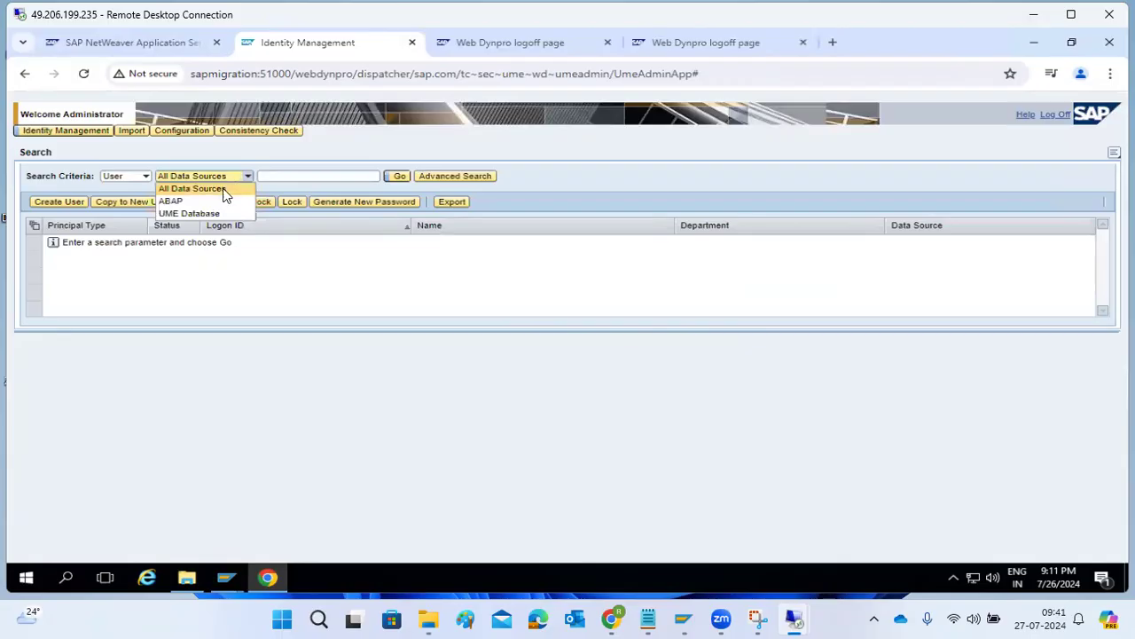
click(177, 202)
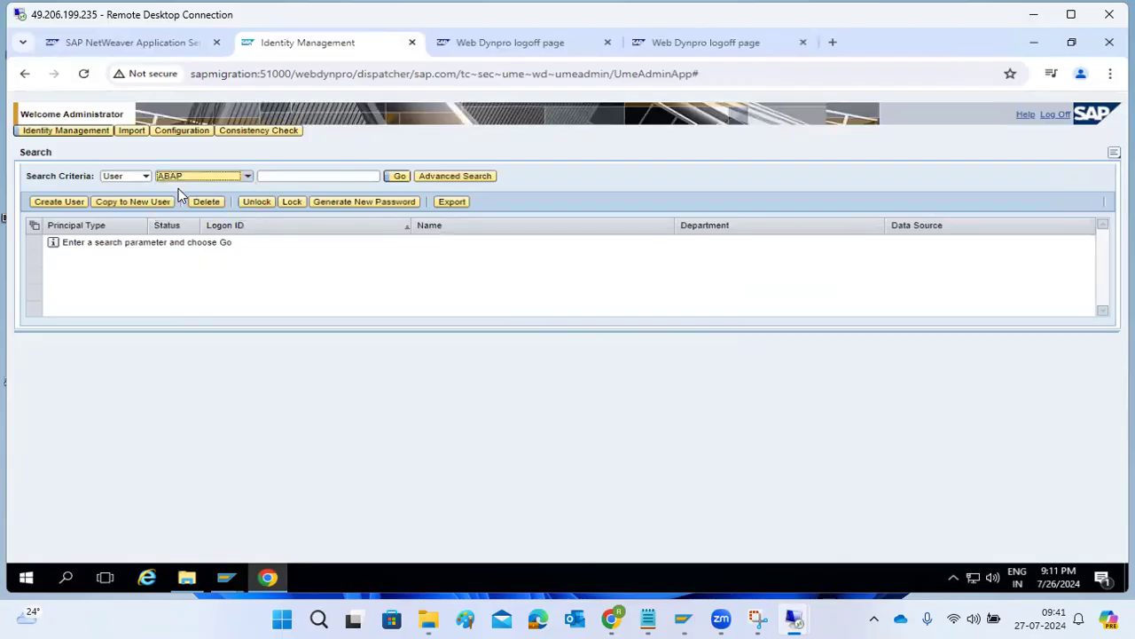
click(400, 180)
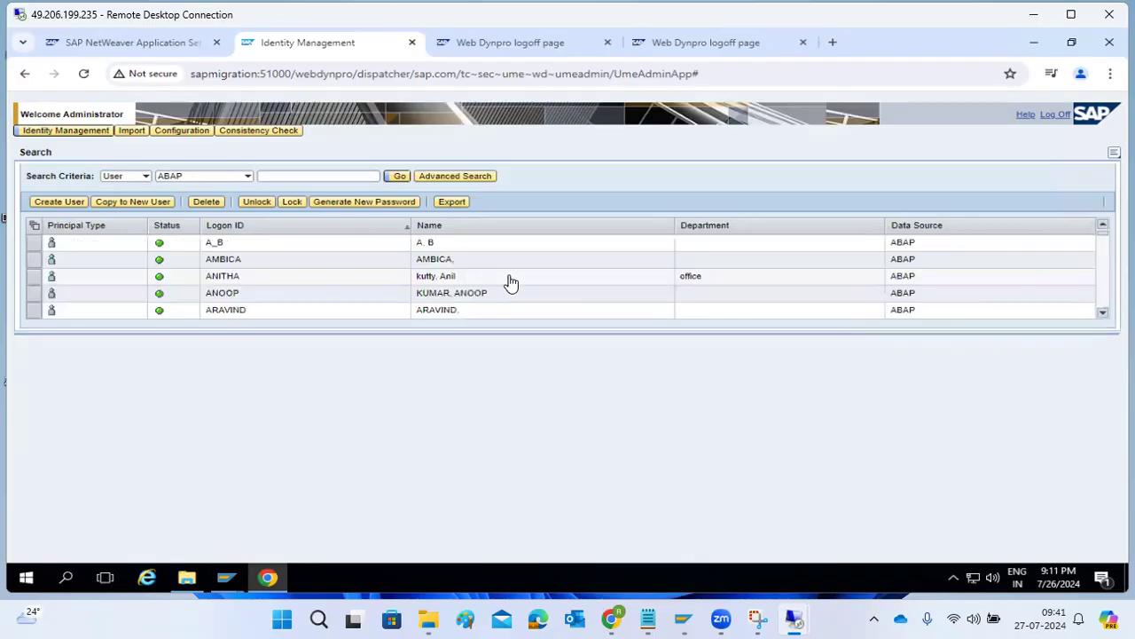
Review several ABAP users' details and account information, then go to Consistency Check.
click(237, 263)
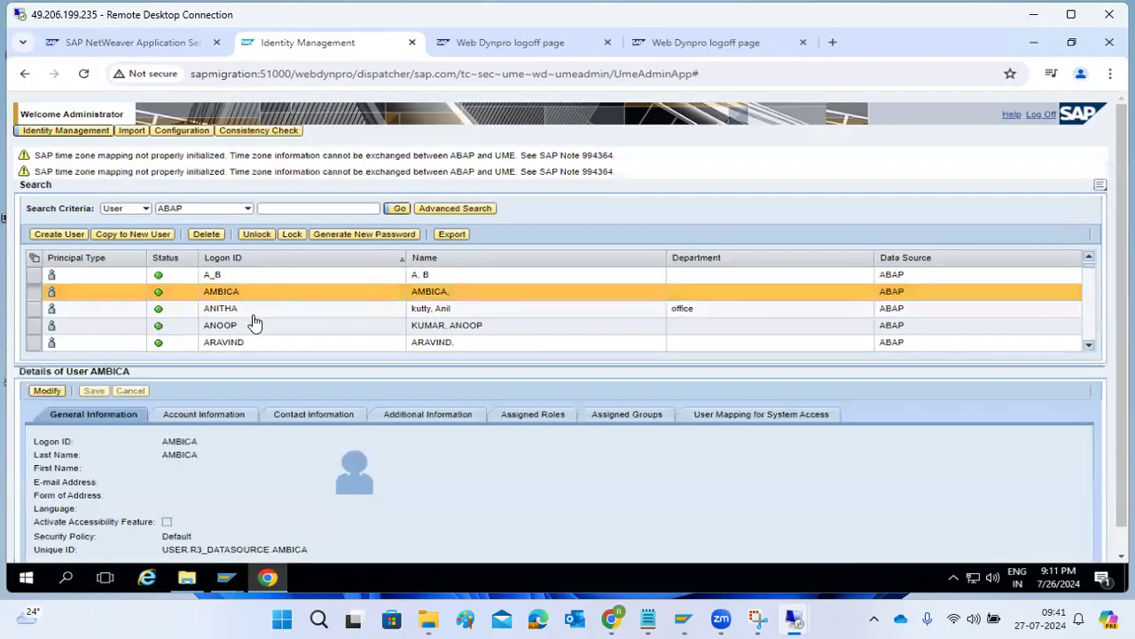
click(253, 315)
scroll(253, 321, down, 7)
scroll(253, 321, down, 10)
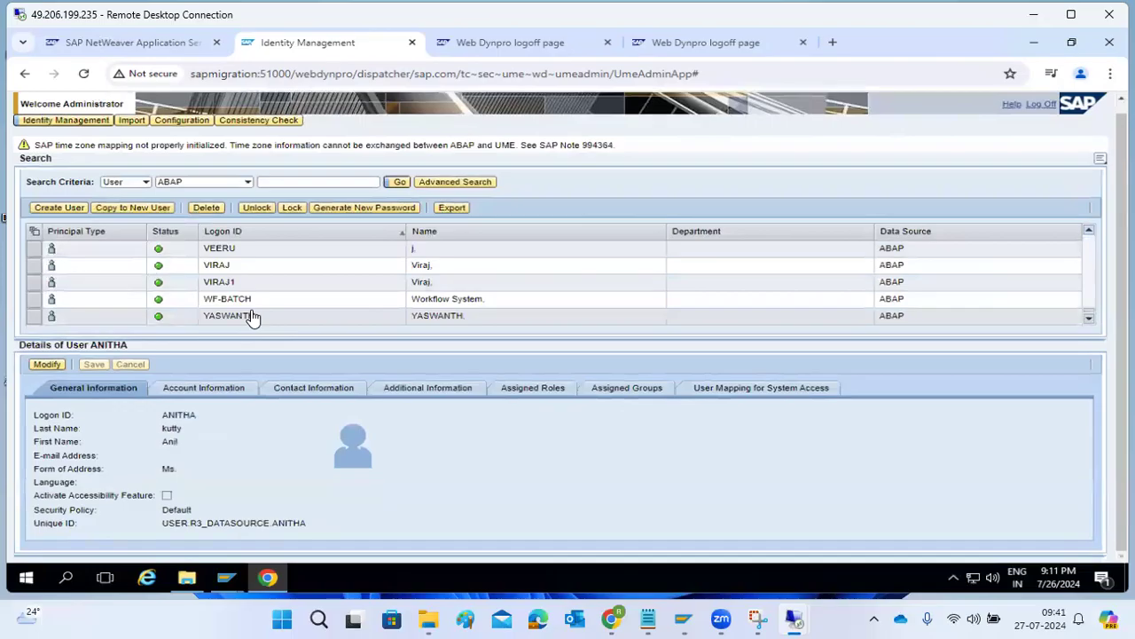
click(253, 316)
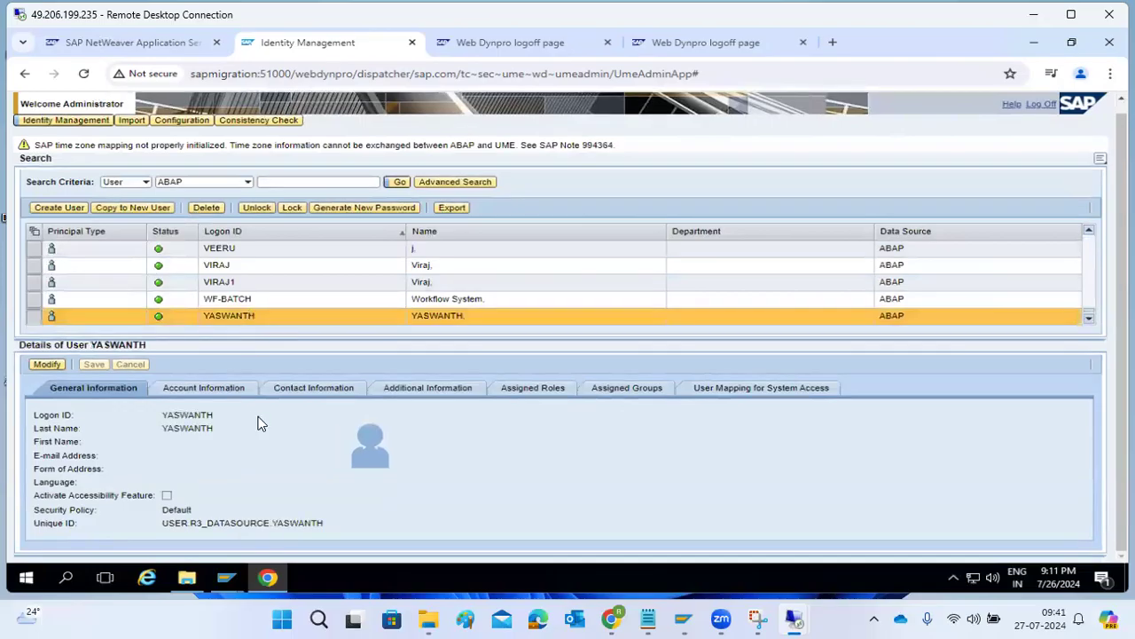
click(228, 389)
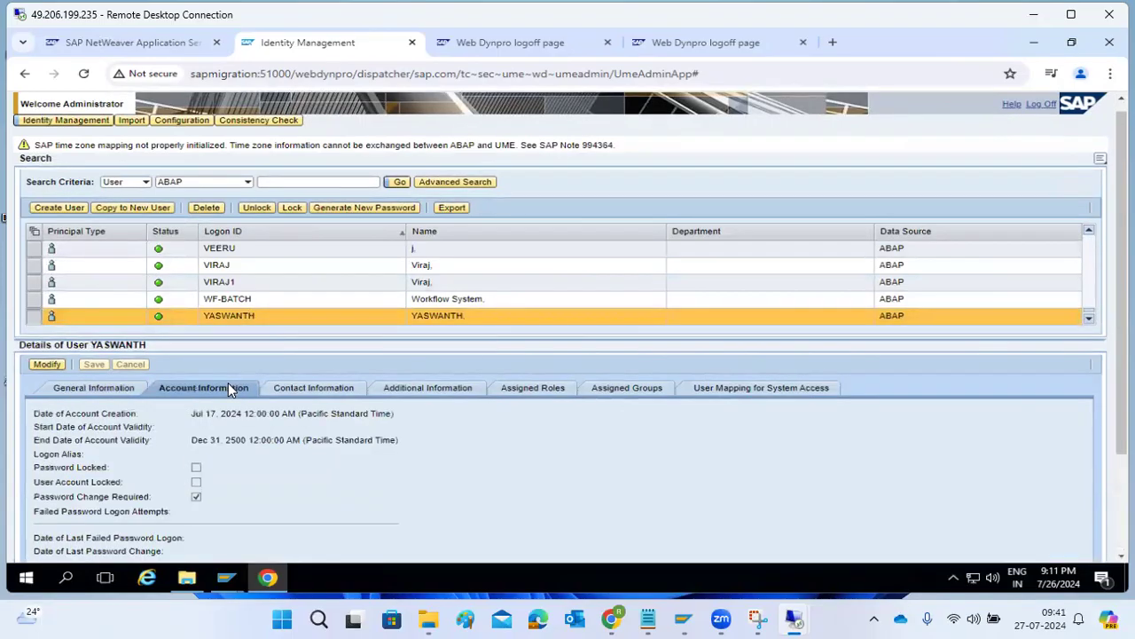
click(232, 284)
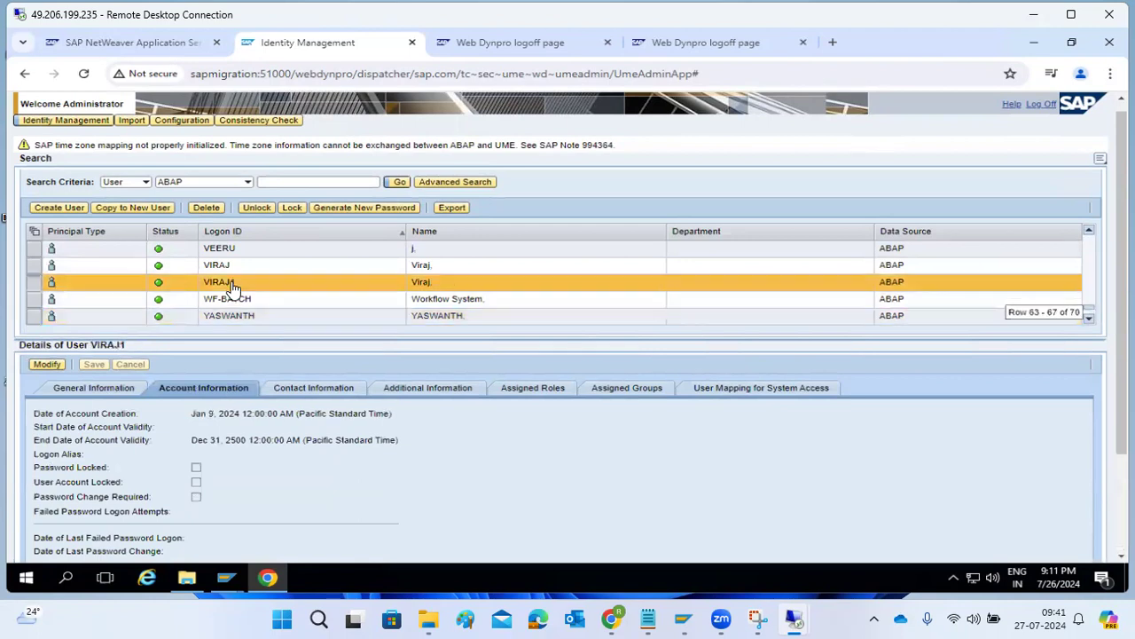
scroll(232, 289, up, 10)
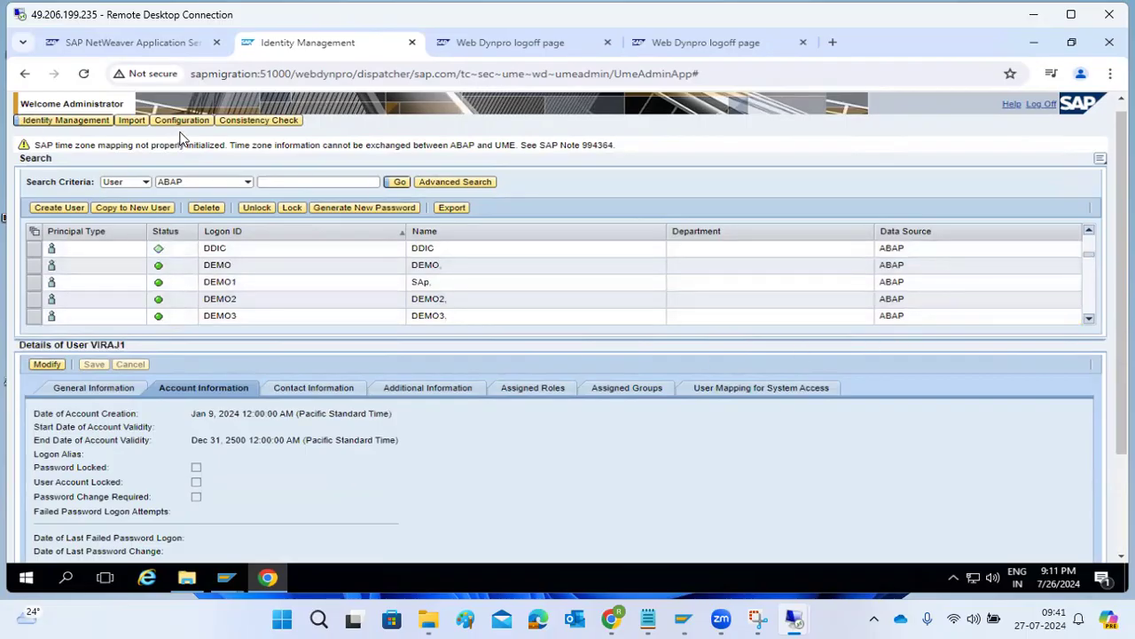
click(247, 126)
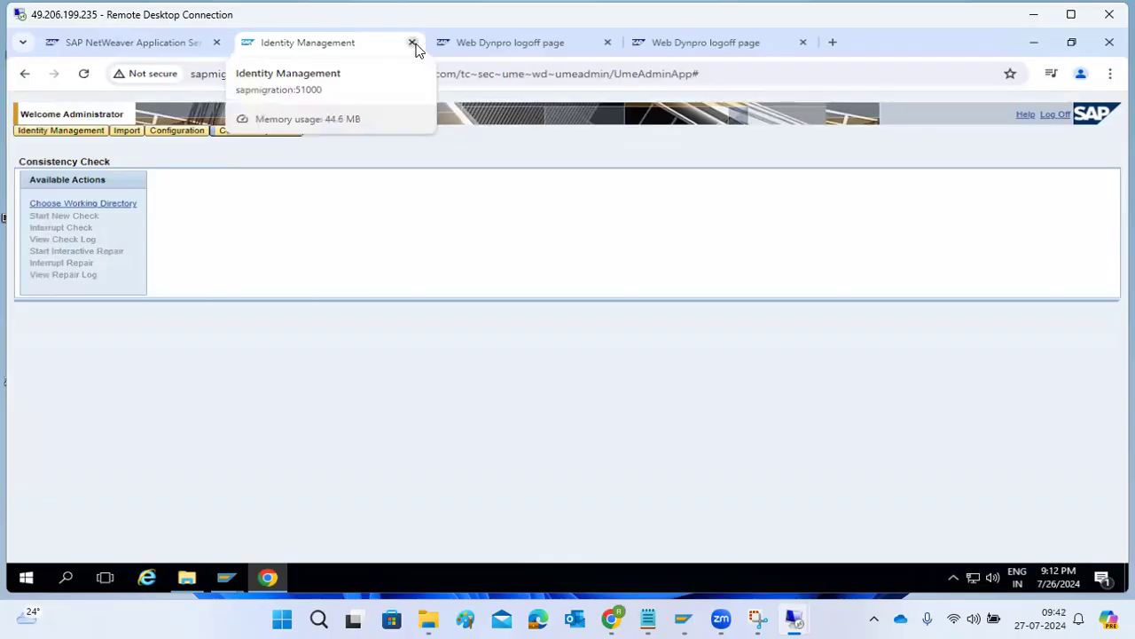
Close the two leftover Web Dynpro logoff tabs.
click(506, 42)
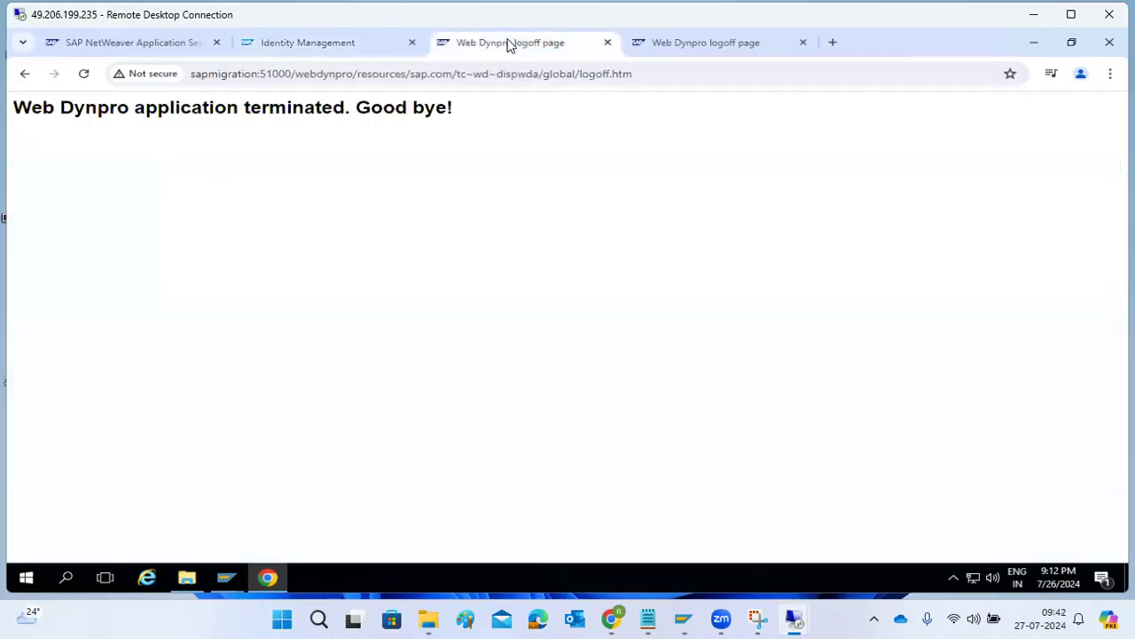
click(608, 42)
click(607, 43)
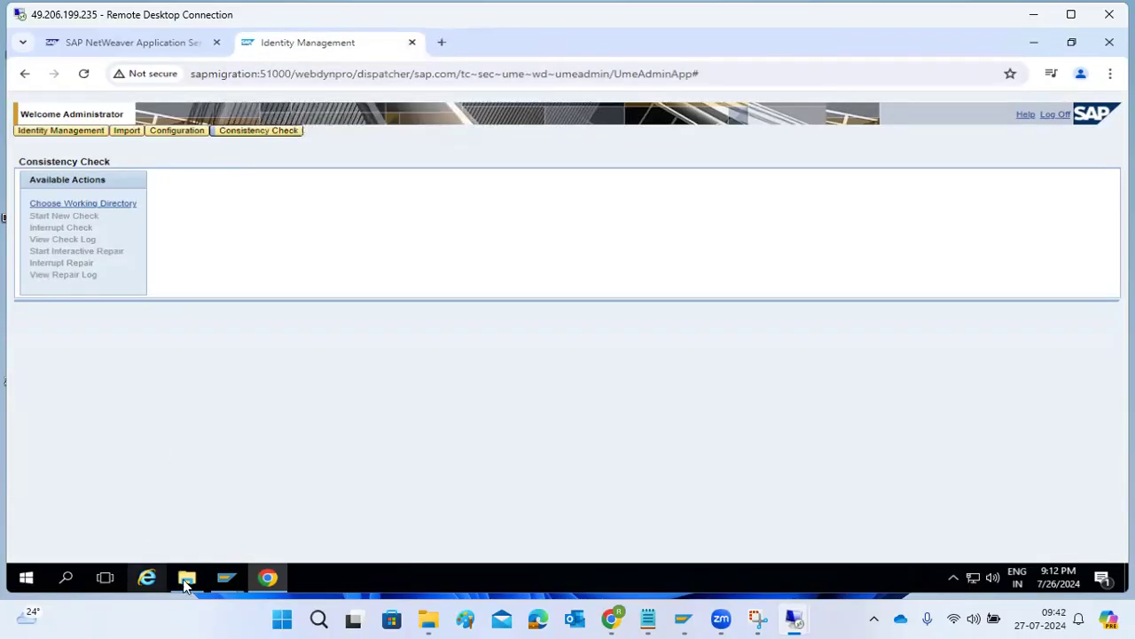
Refresh the Gateway Monitor, inspect its connections' users including DDIC, and select the UME page address.
mouse_move(226, 577)
click(264, 527)
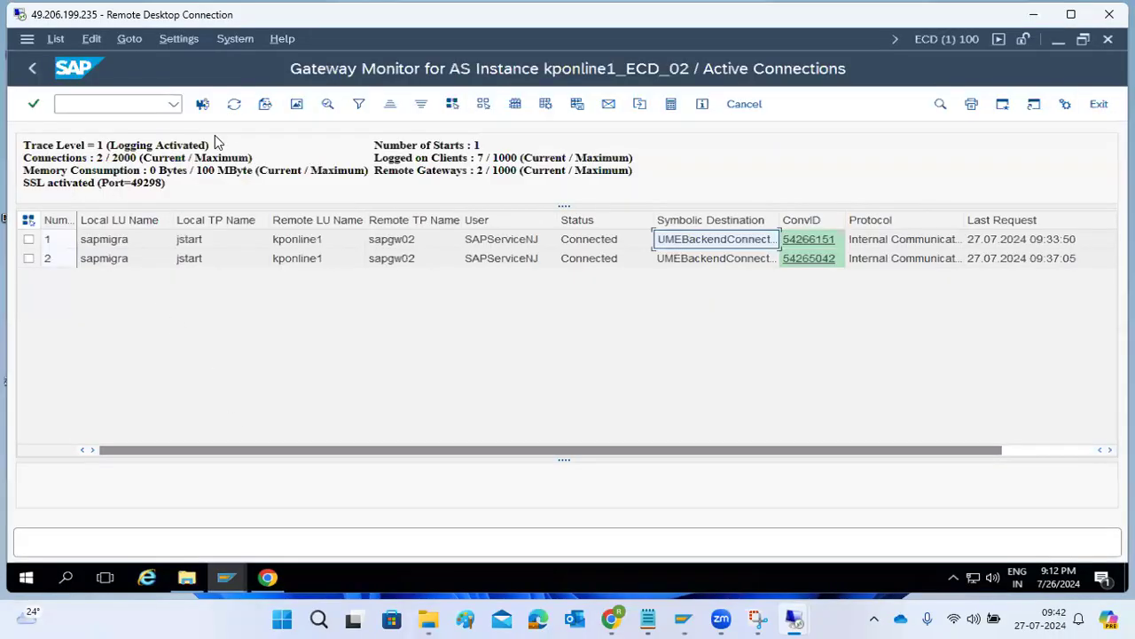
click(234, 104)
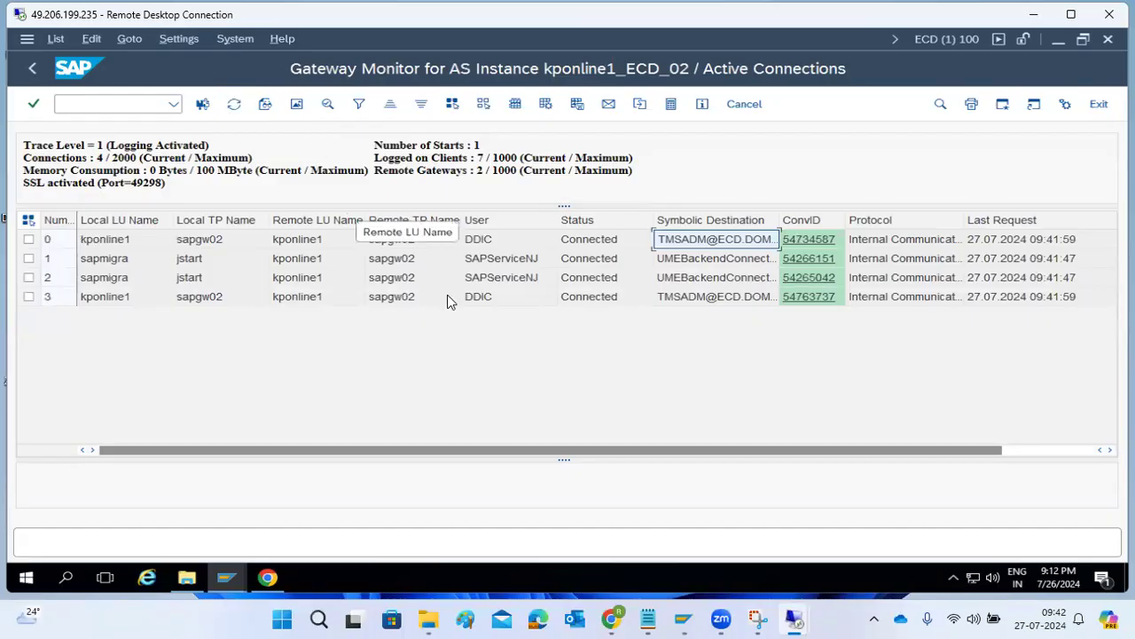
click(489, 297)
click(483, 239)
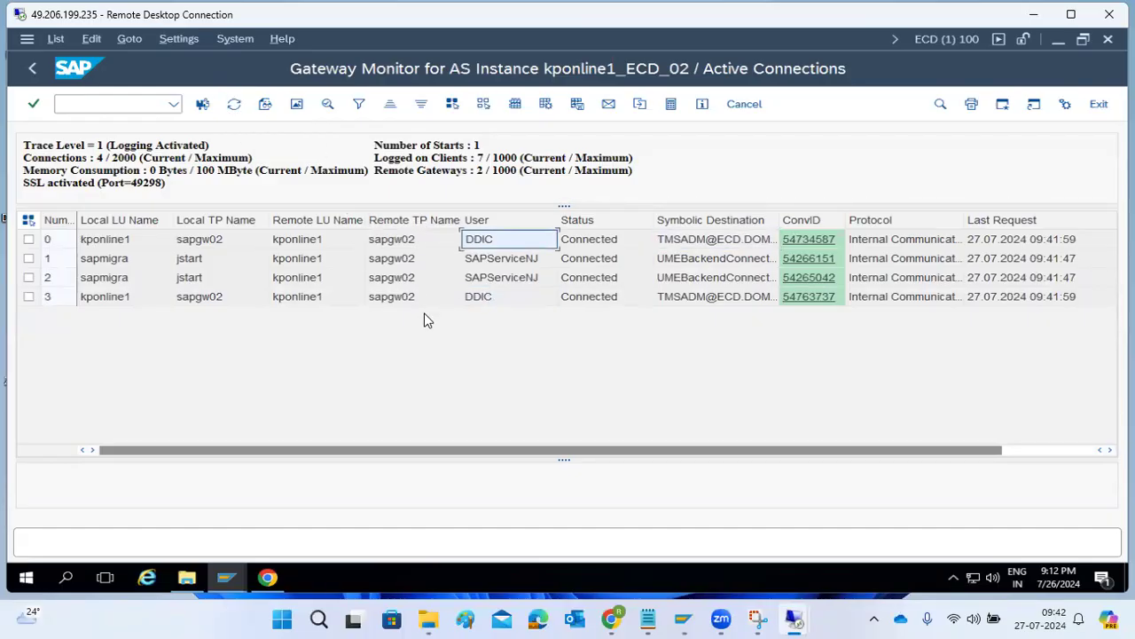
click(256, 590)
click(316, 78)
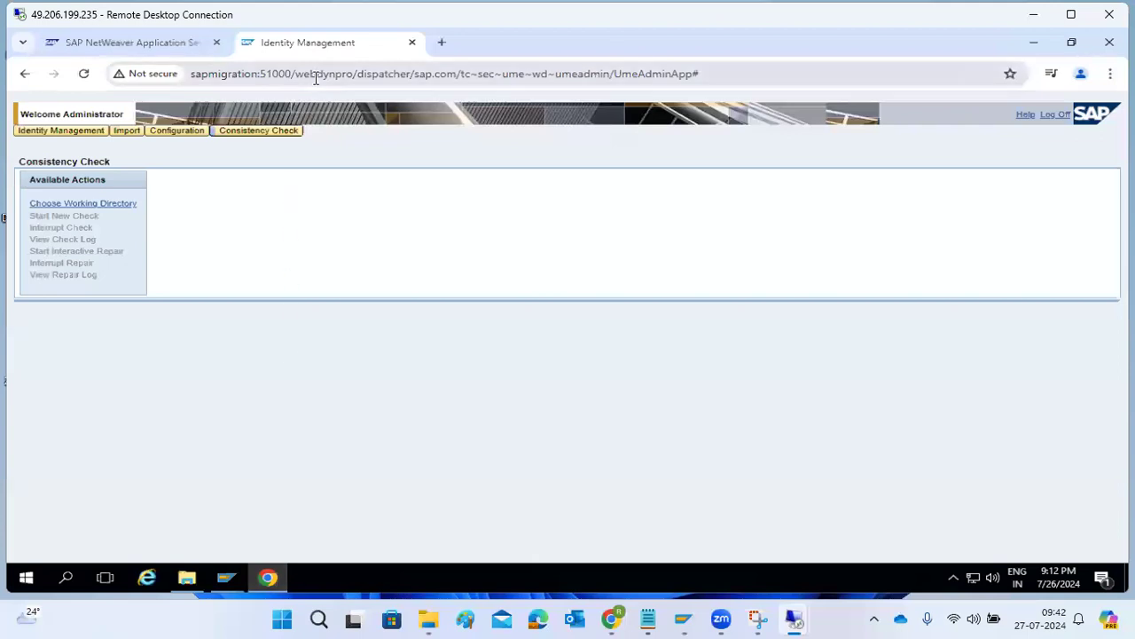
Copy the Identity Management address and load it in three new browser tabs.
key(ctrl+c)
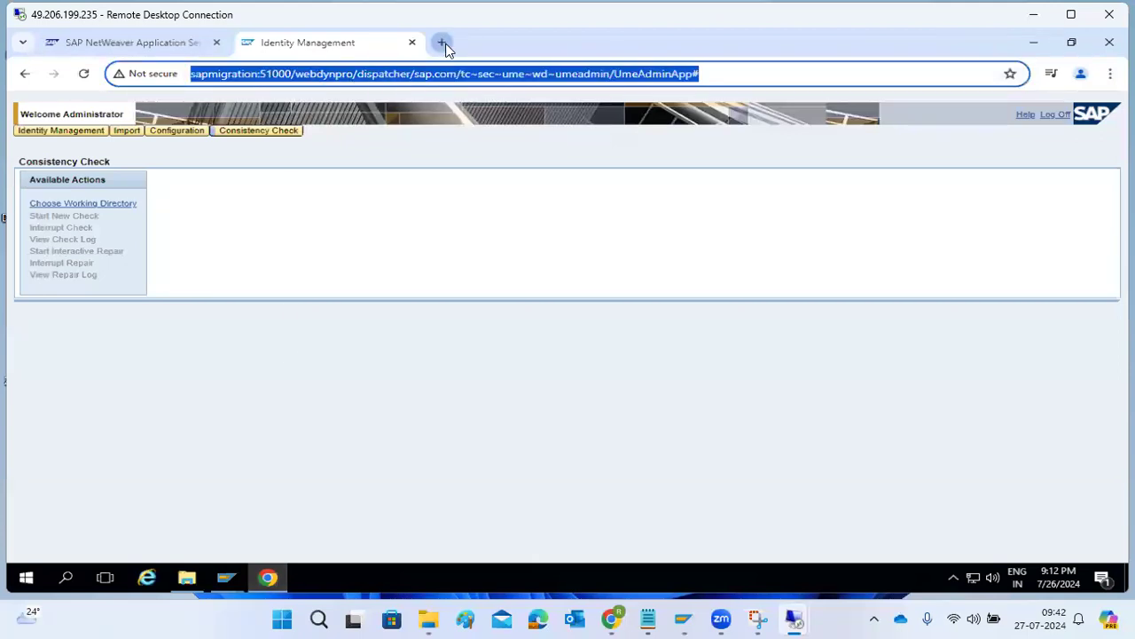
click(441, 42)
key(ctrl+v)
key(Return)
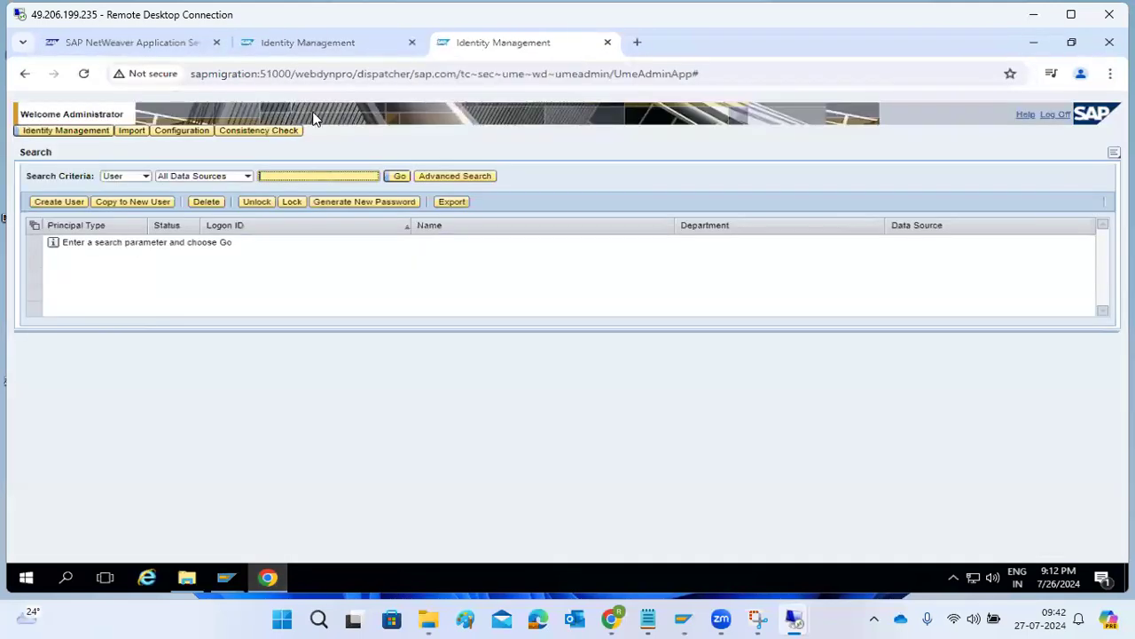
right_click(295, 78)
right_click(235, 112)
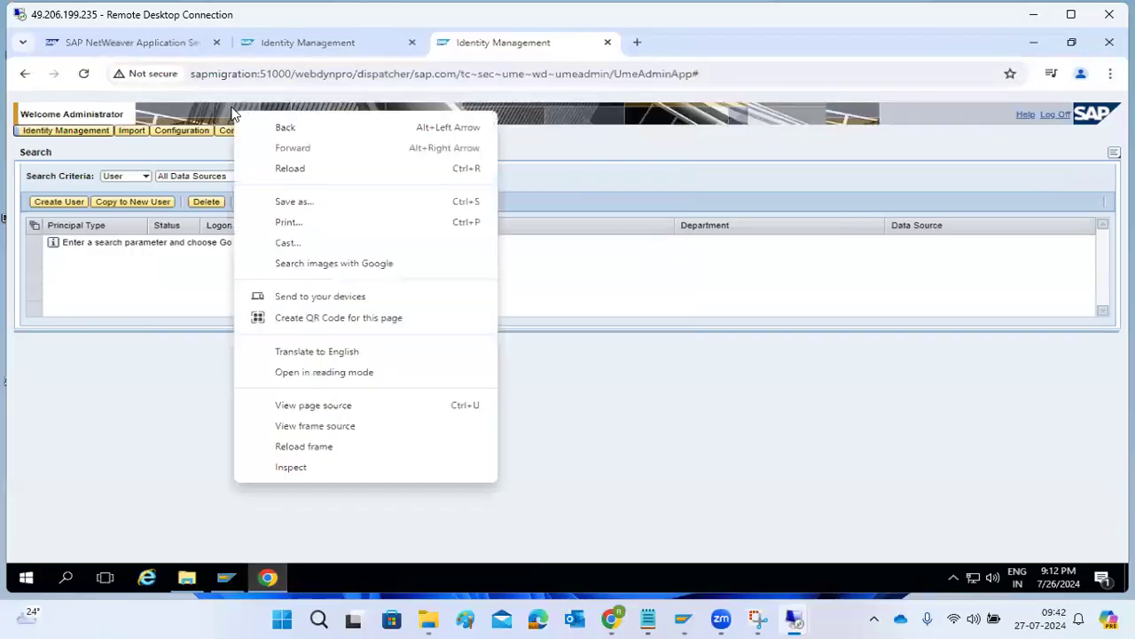
click(643, 41)
key(ctrl+v)
key(Return)
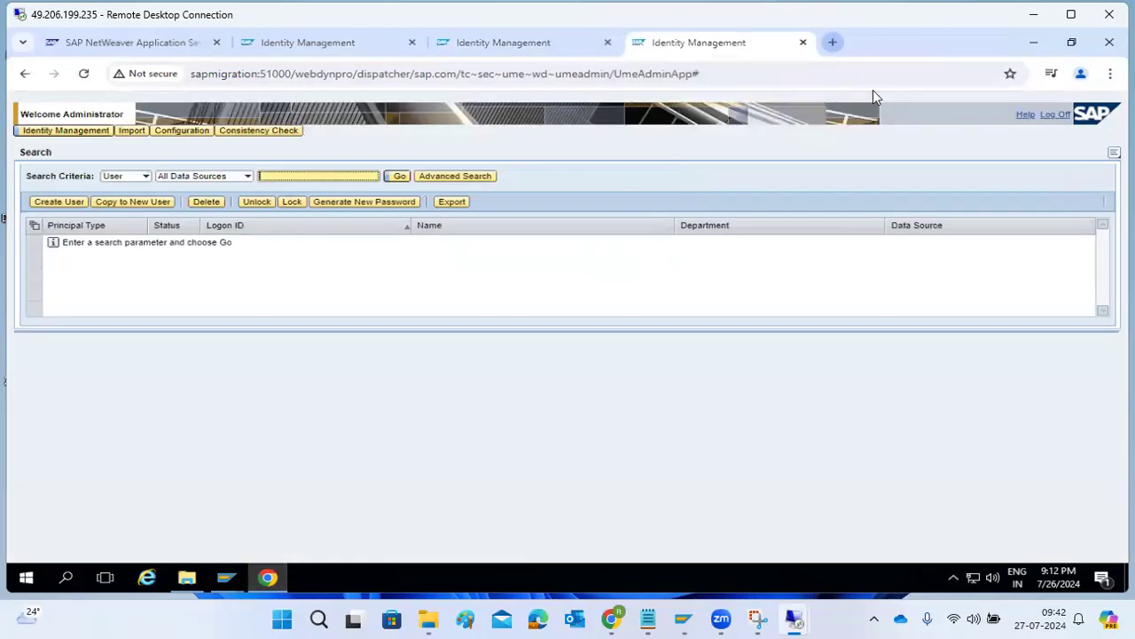
click(831, 43)
key(ctrl+v)
key(Return)
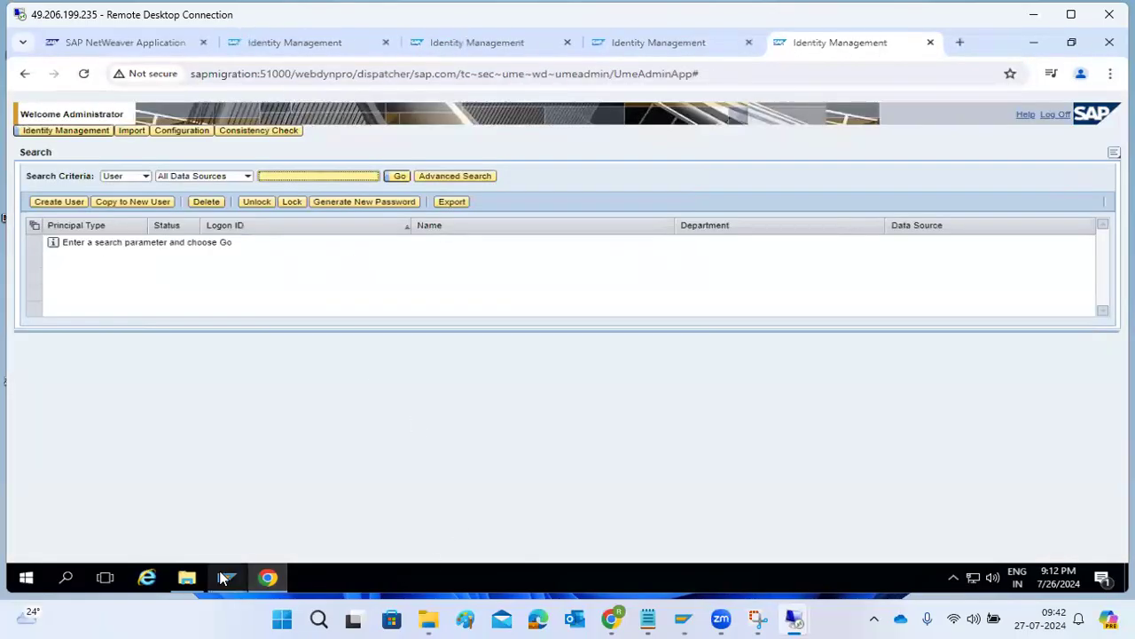
Refresh the active connections list in the Gateway Monitor.
mouse_move(224, 577)
click(283, 513)
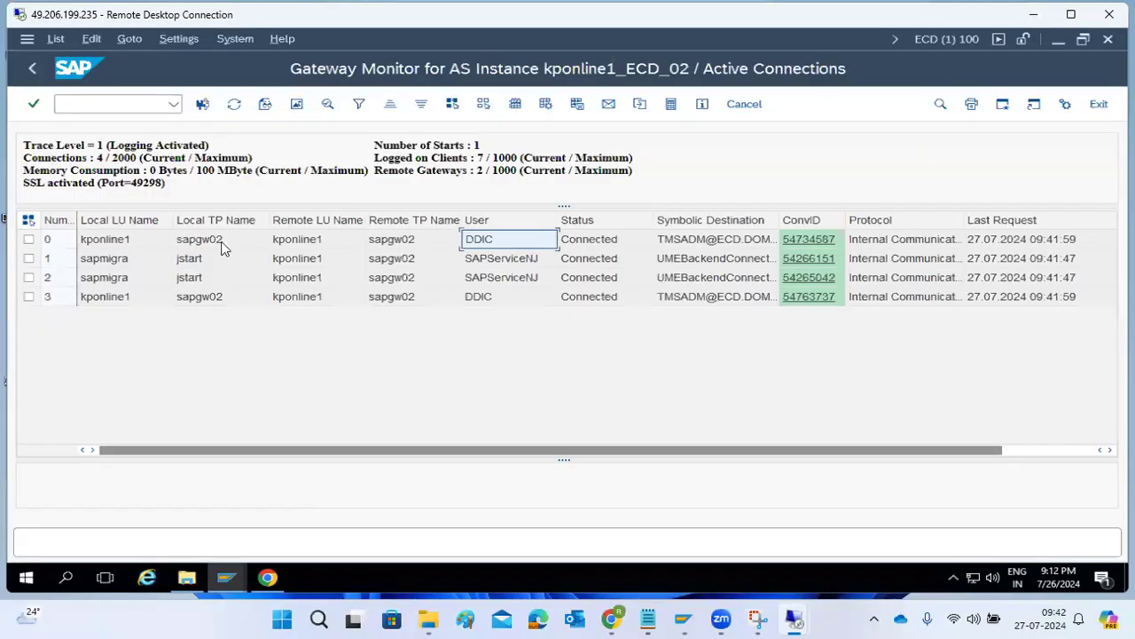
click(234, 104)
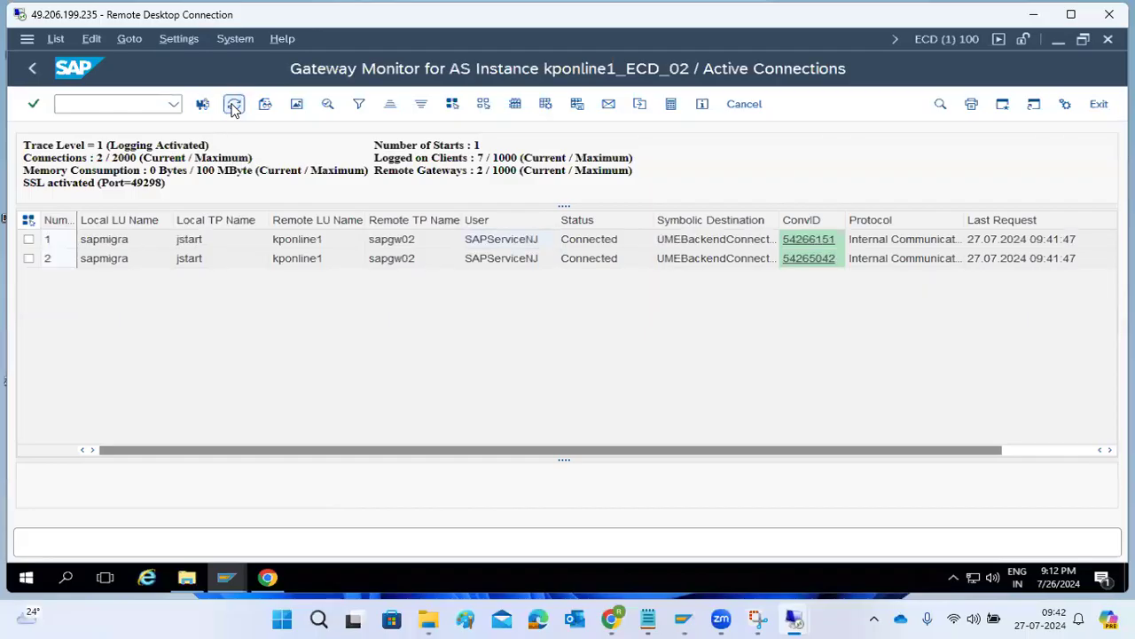
Close all the extra Identity Management tabs in the browser.
click(267, 576)
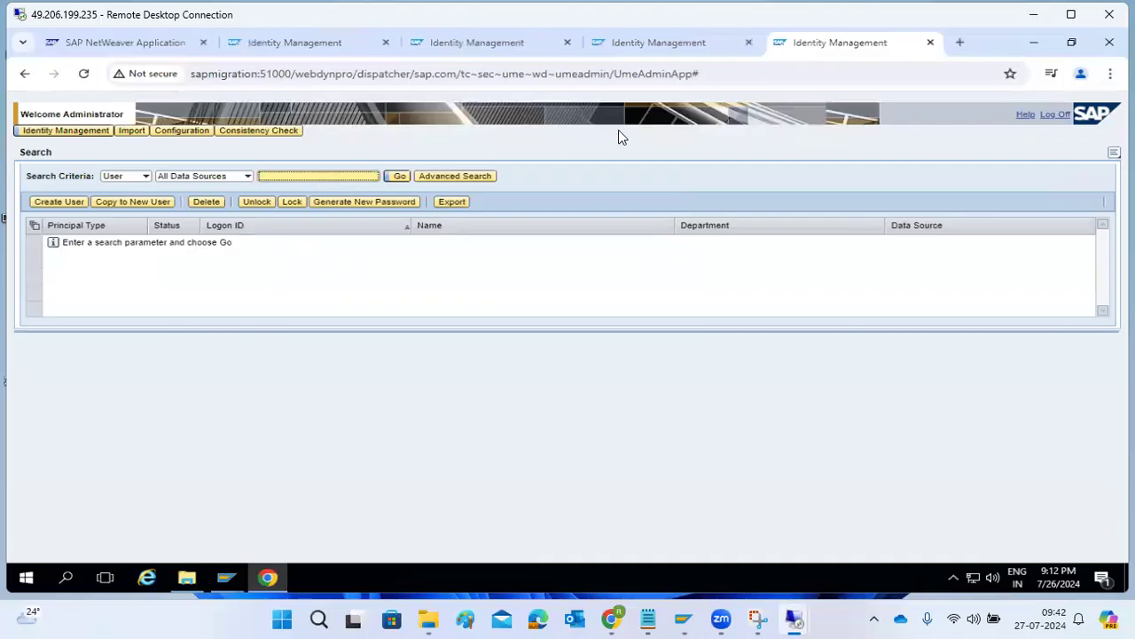
click(670, 36)
click(749, 42)
click(749, 43)
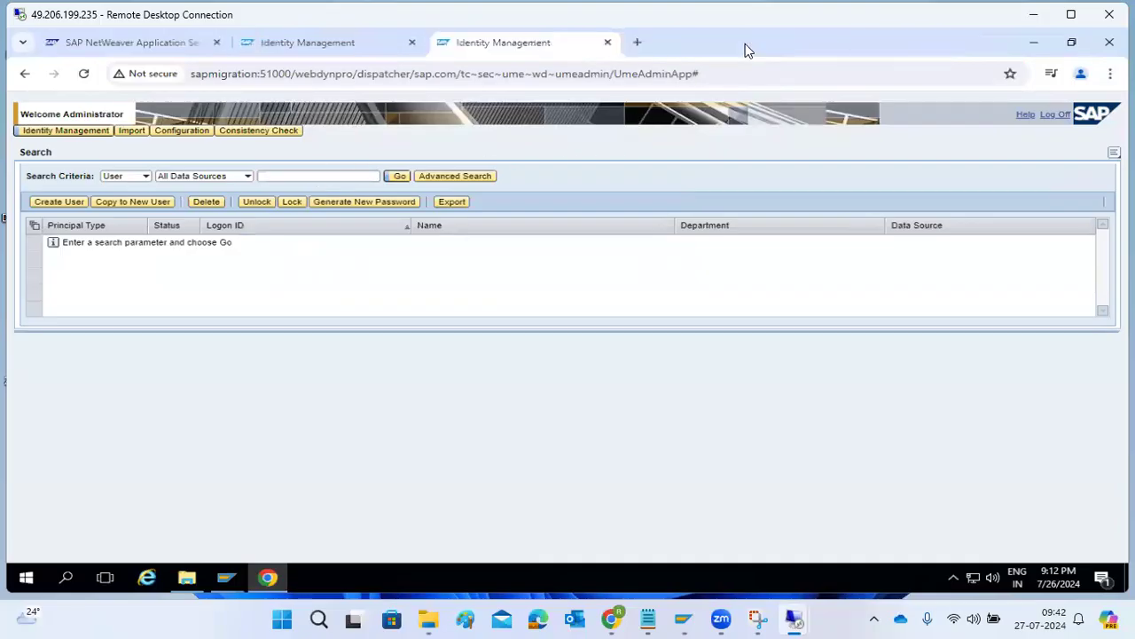
click(608, 42)
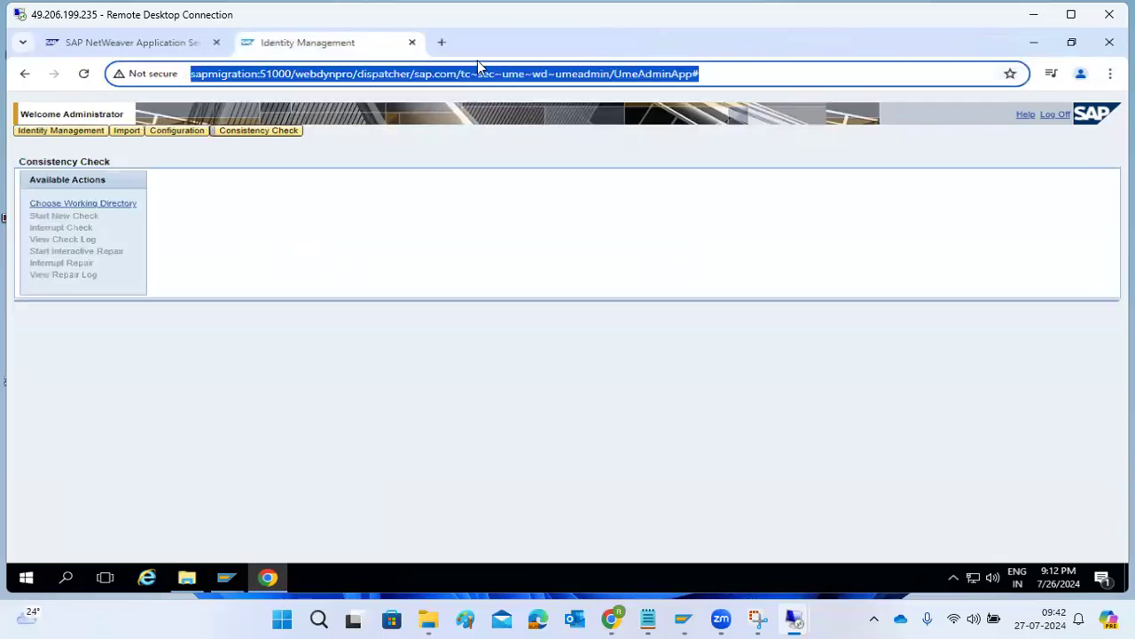
click(411, 43)
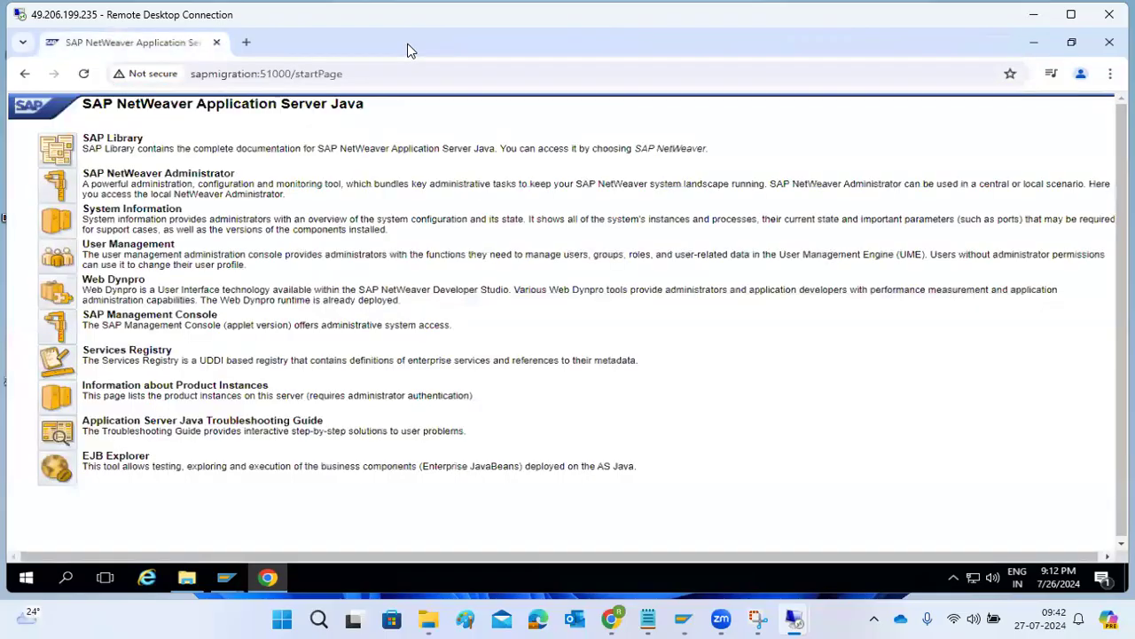
View System Information on the AS Java start page, then log off and close the logoff tab.
click(59, 226)
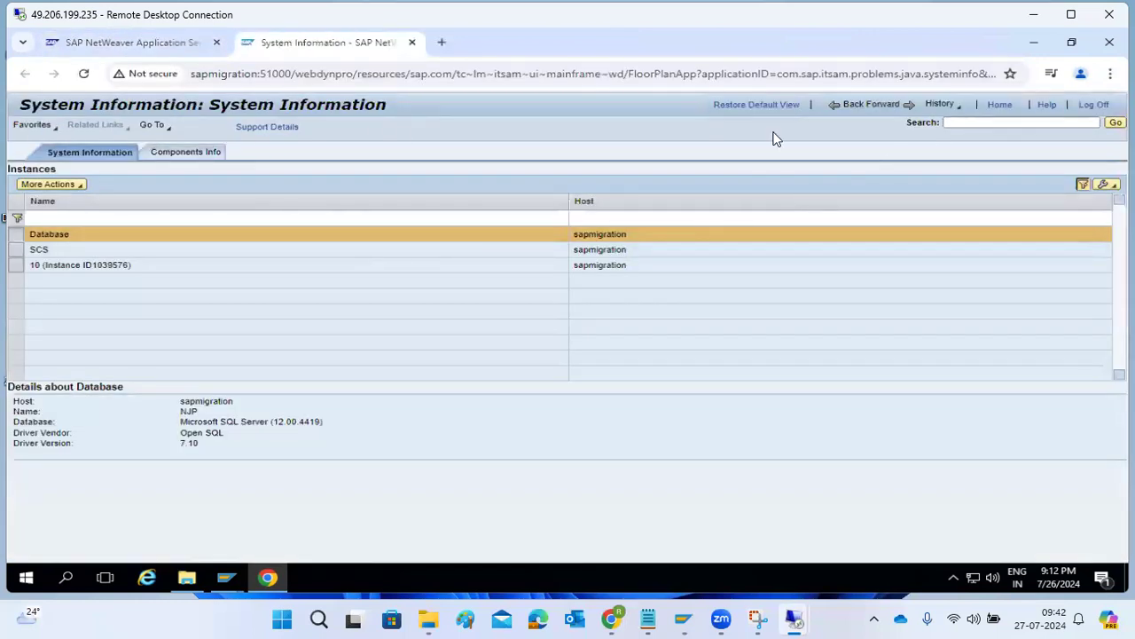
click(1094, 104)
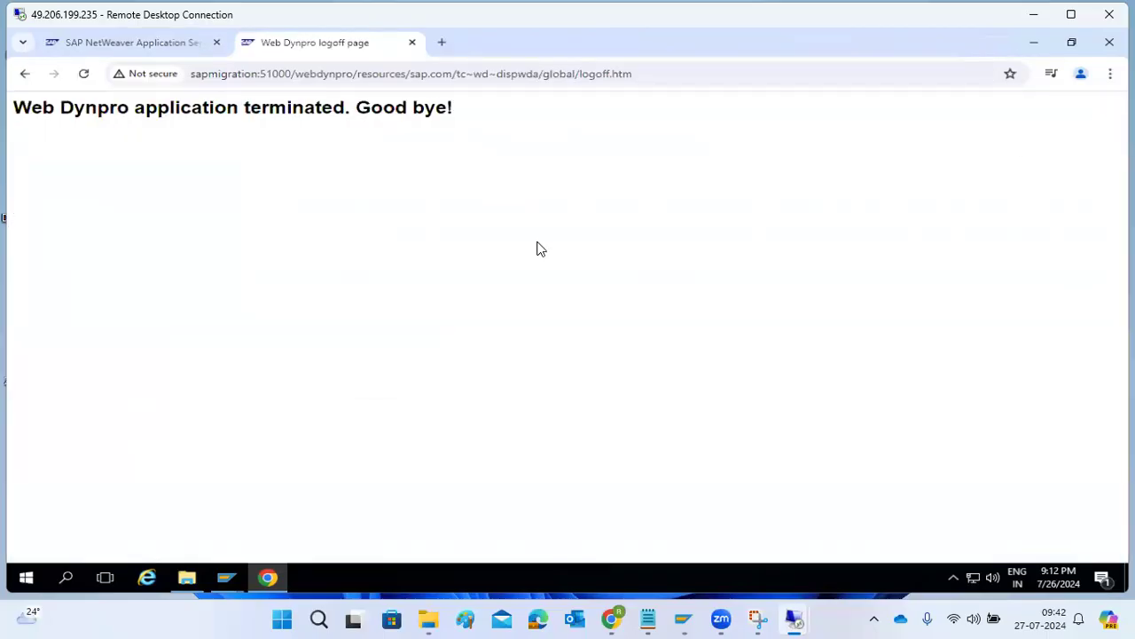
click(411, 42)
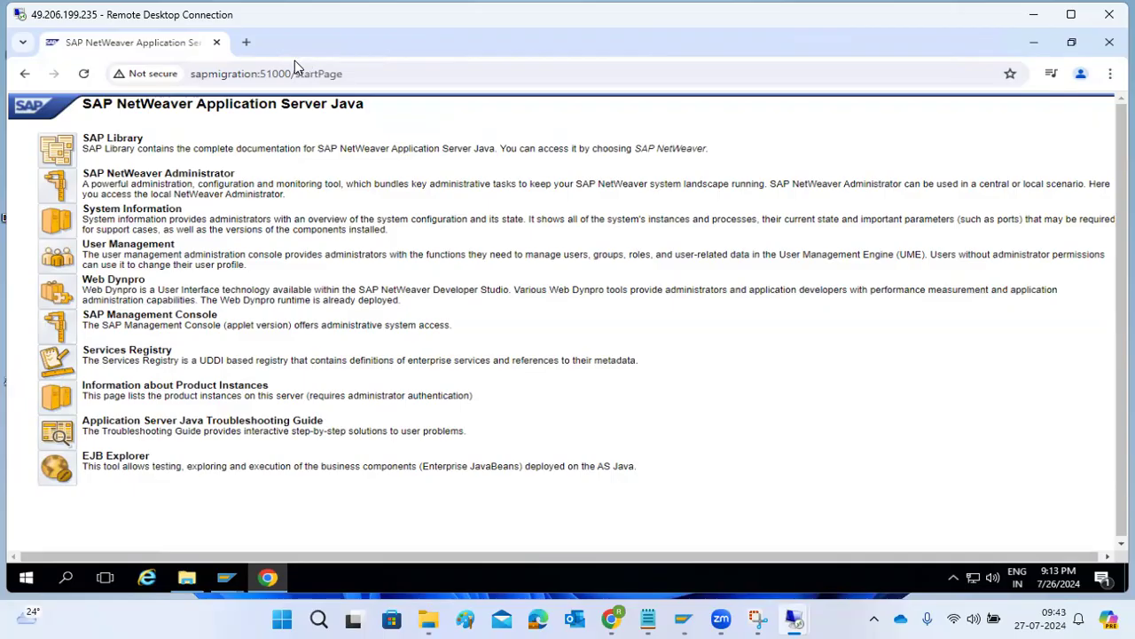
Close the browser window to bring the Gateway Monitor back to the front.
click(216, 43)
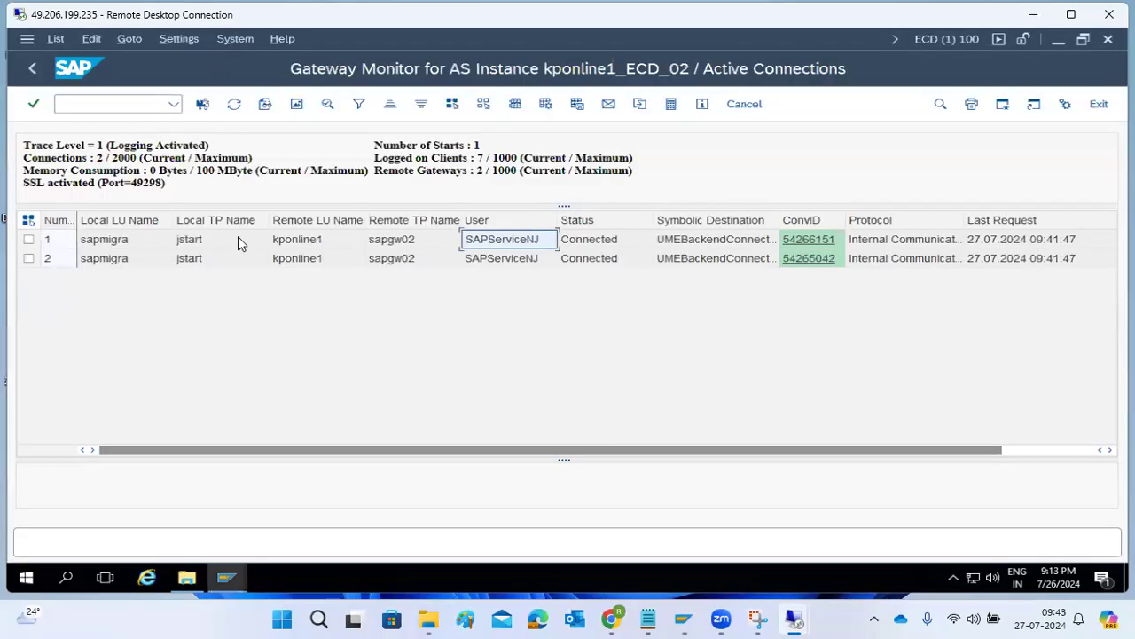
click(234, 106)
click(720, 618)
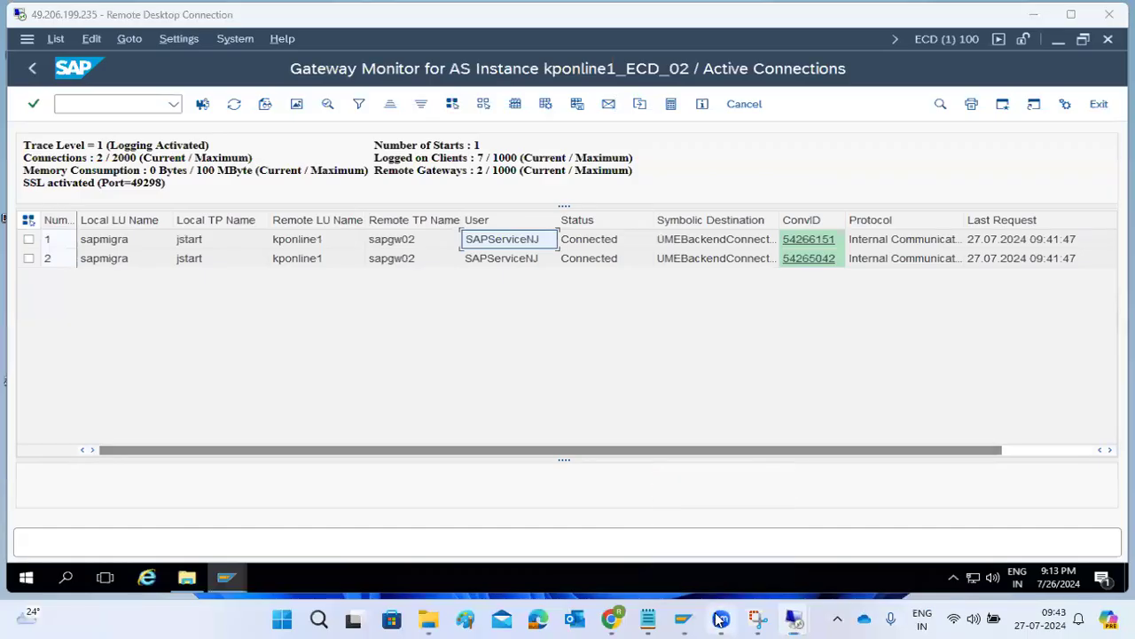